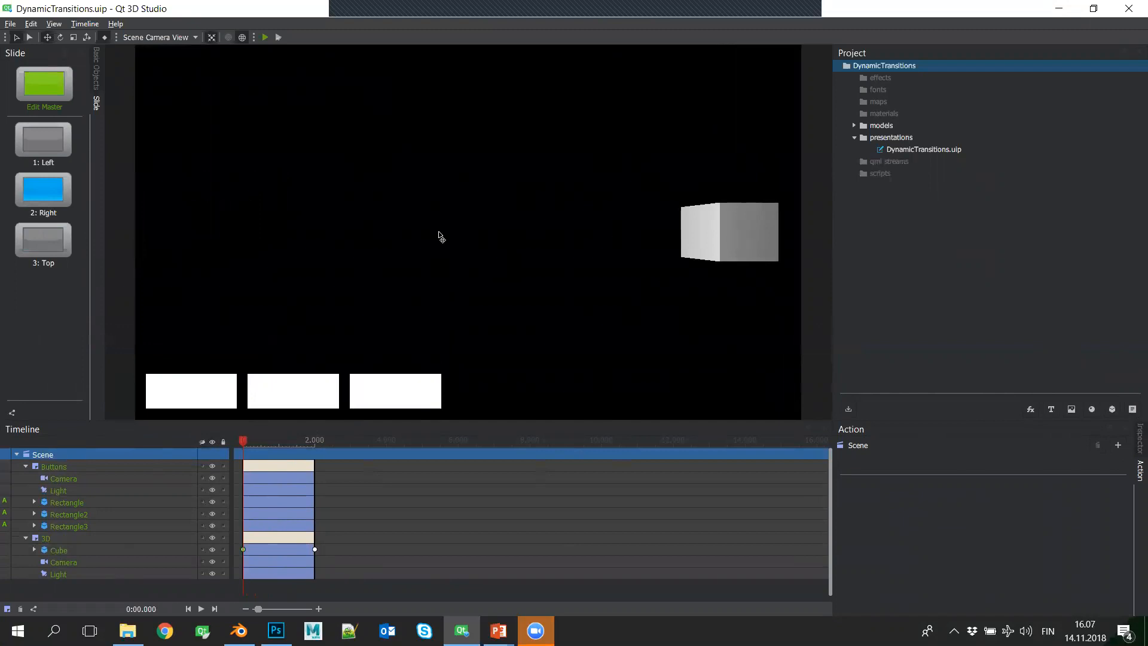
# - Check the cube's position on the Top, Left and Right slides, ending on the Right slide
pyautogui.click(54, 248)
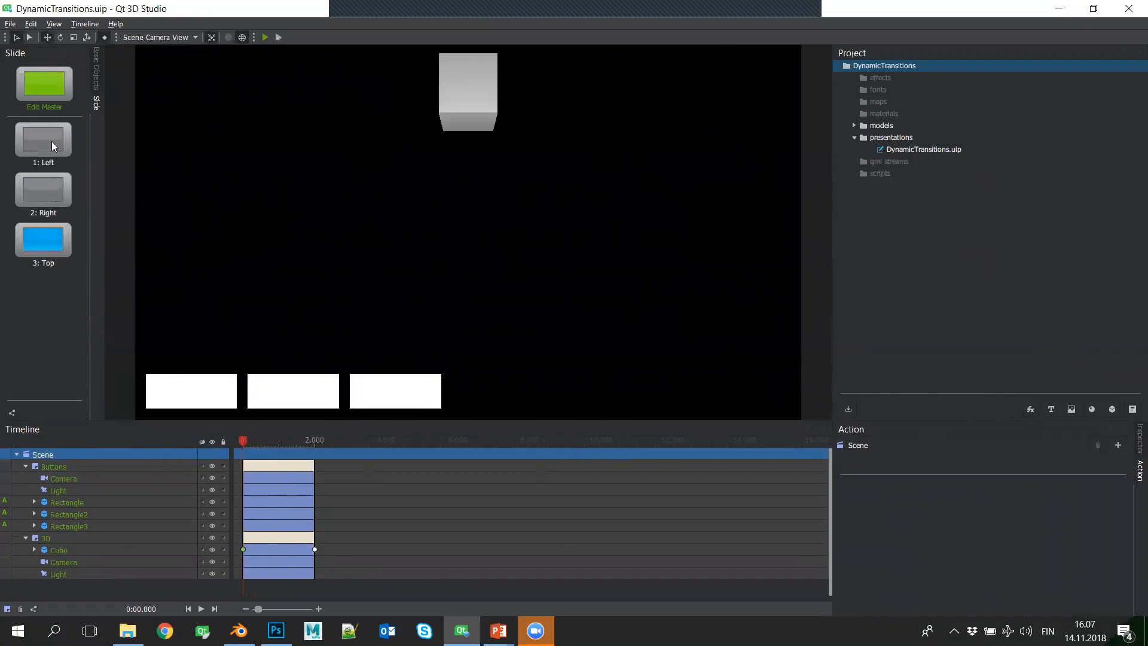
pyautogui.click(51, 141)
pyautogui.click(49, 195)
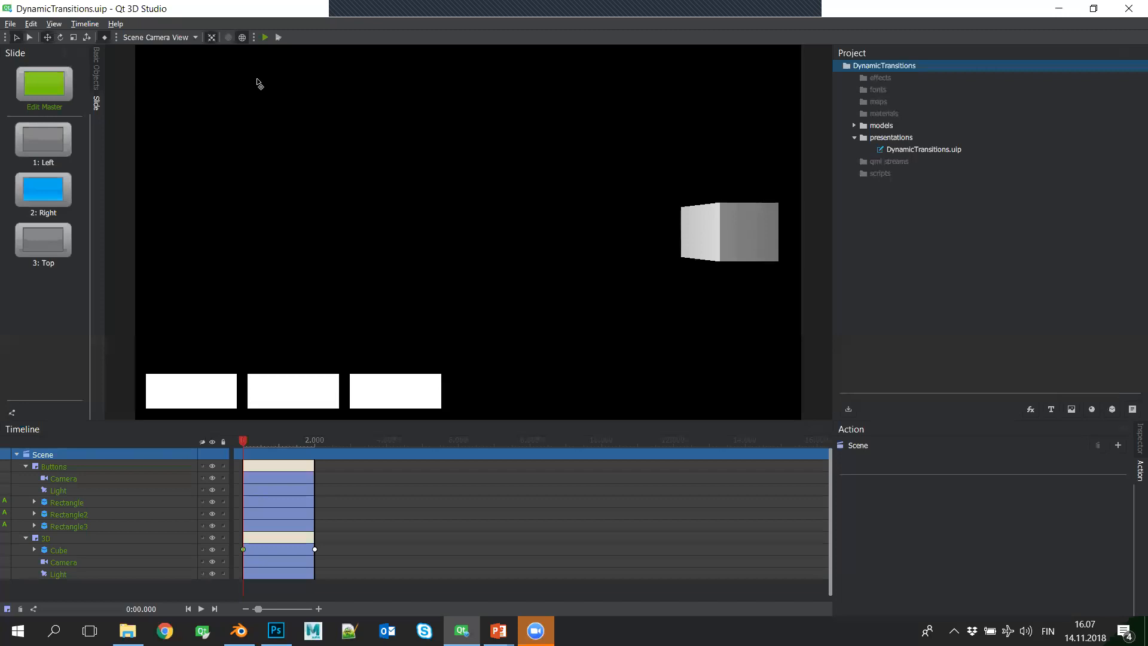
# - Preview the DynamicTransitions presentation in Qt 3D Viewer, then close the preview
pyautogui.click(266, 38)
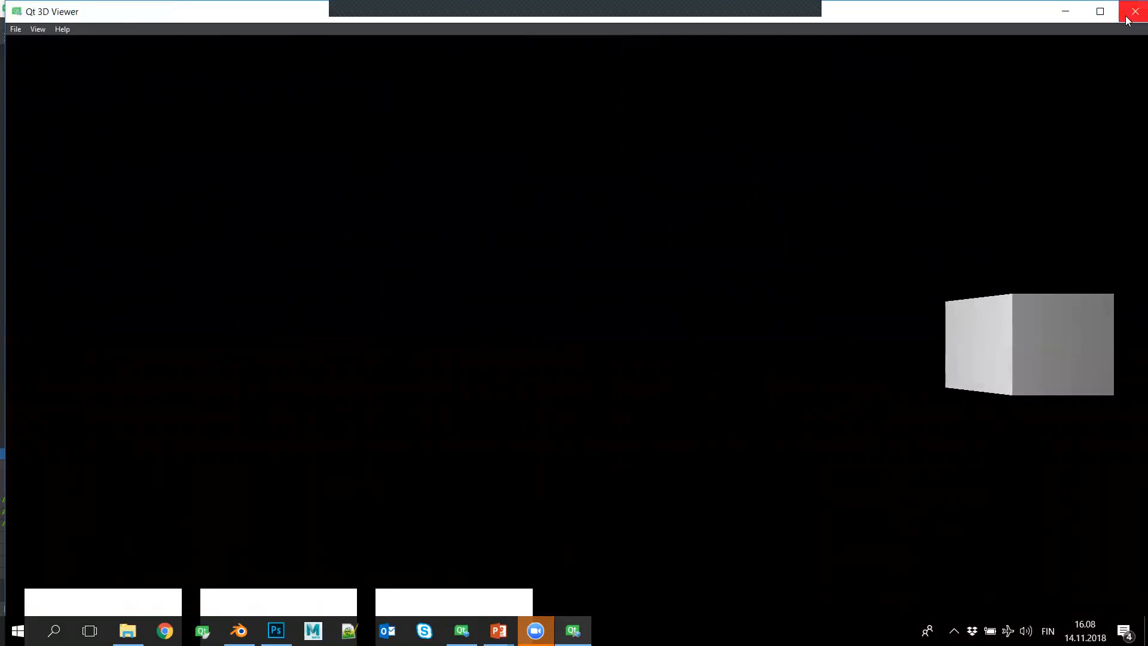
pyautogui.moveTo(1003, 19); pyautogui.dragTo(991, 26)
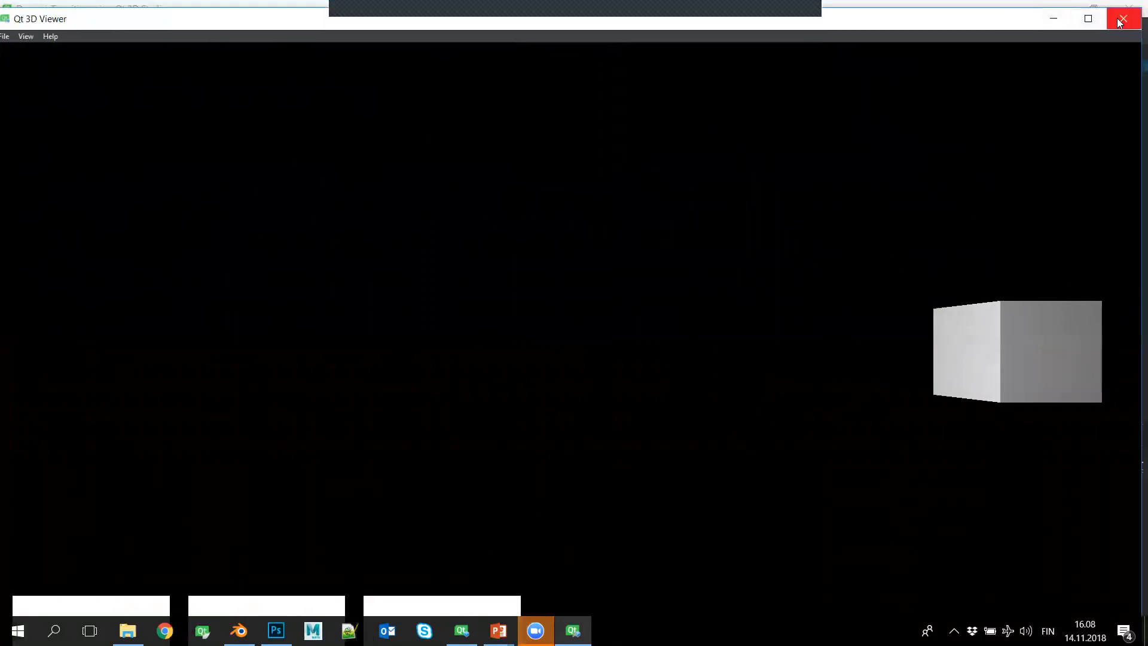
pyautogui.click(1120, 22)
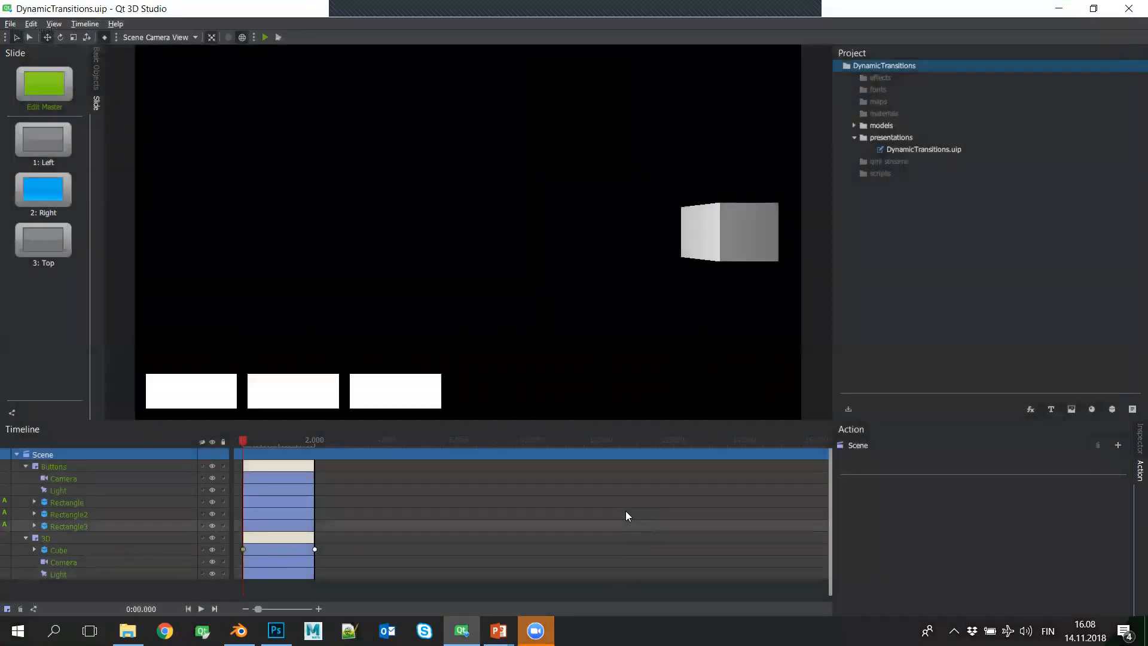
# - Switch to the PowerPoint slide show and advance to the "Demo with Qt 3D Studio" slide
pyautogui.hotkey('alt', 'Tab')
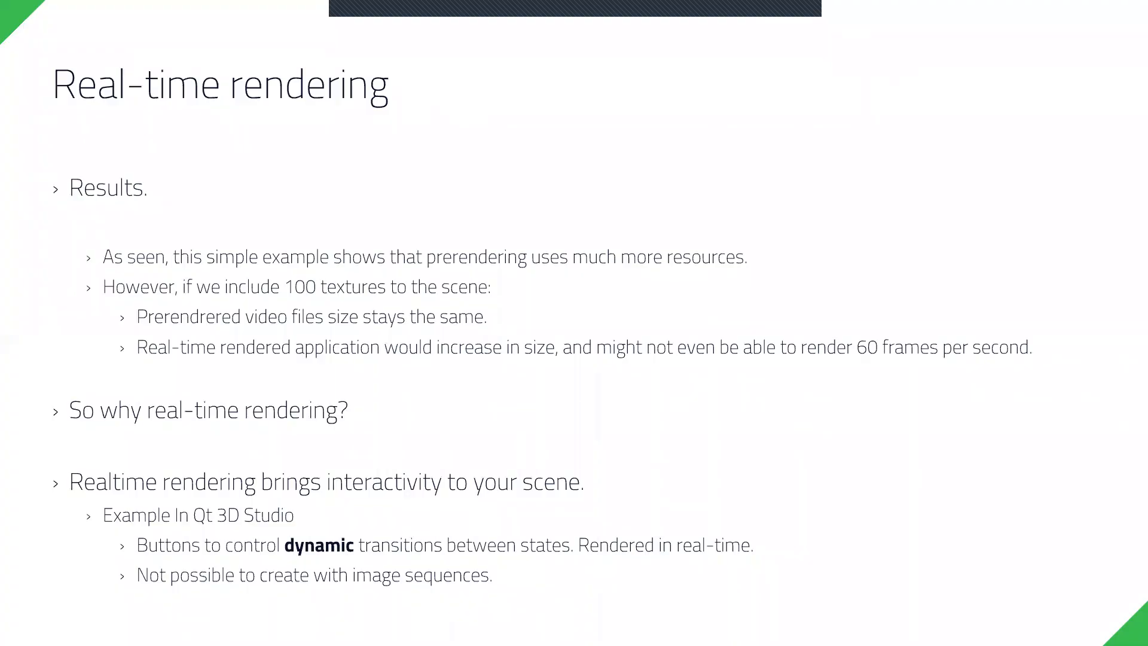
pyautogui.press('Right')
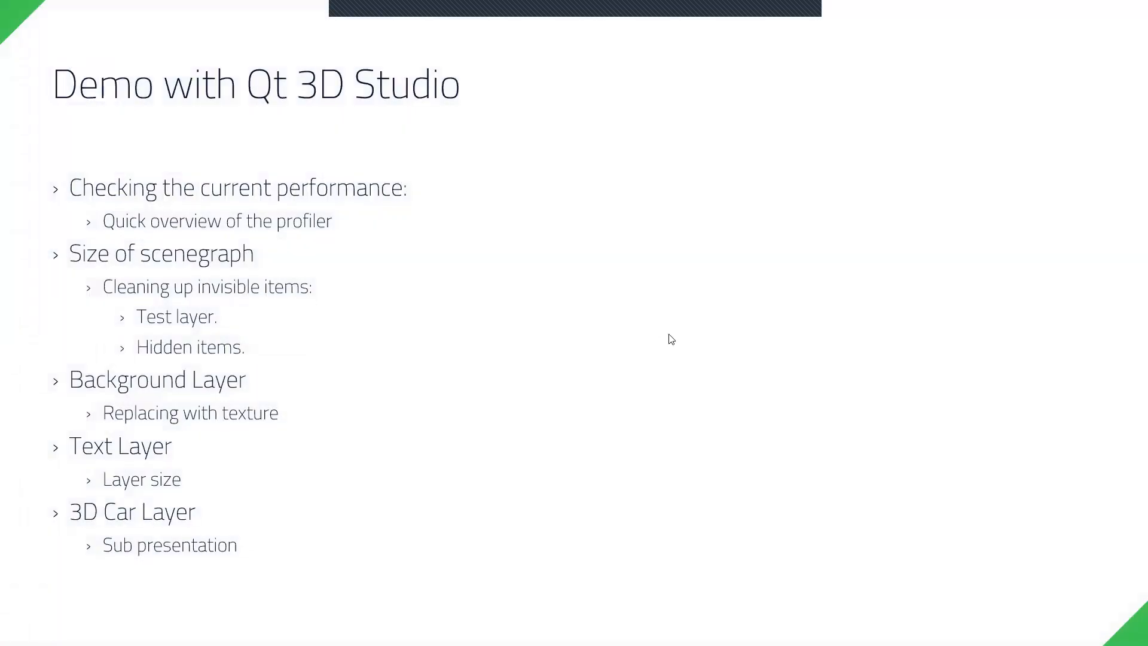
# - Return to Qt 3D Studio and open the recent project ClusterStart.uip
pyautogui.hotkey('alt', 'Tab')
pyautogui.click(10, 26)
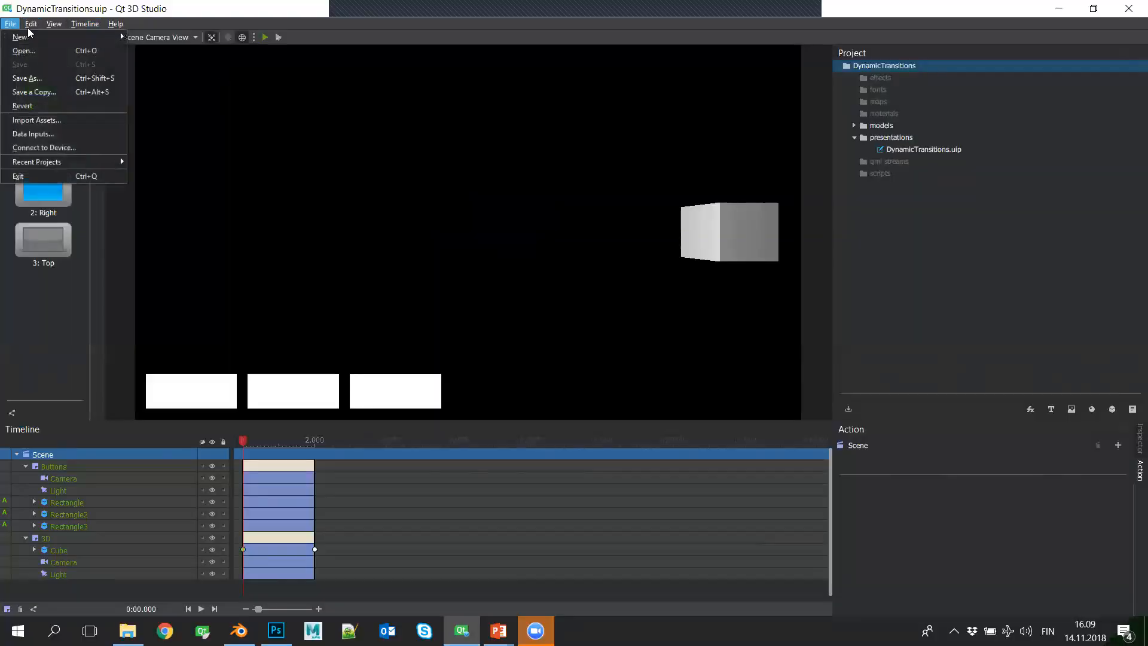
pyautogui.moveTo(103, 161)
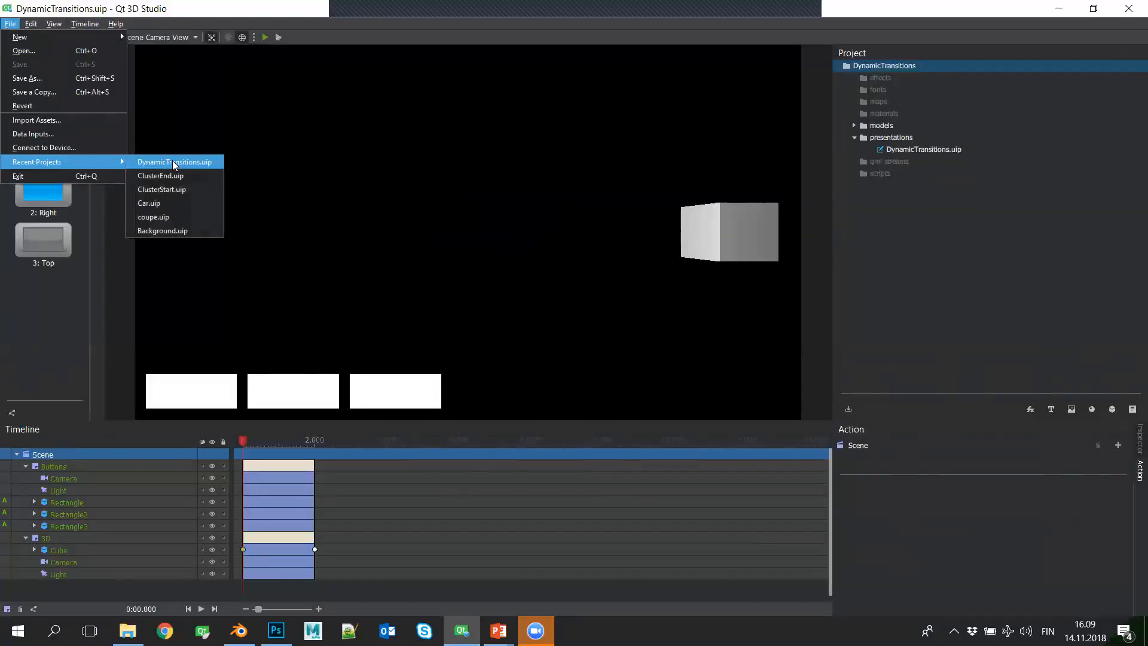
pyautogui.click(165, 189)
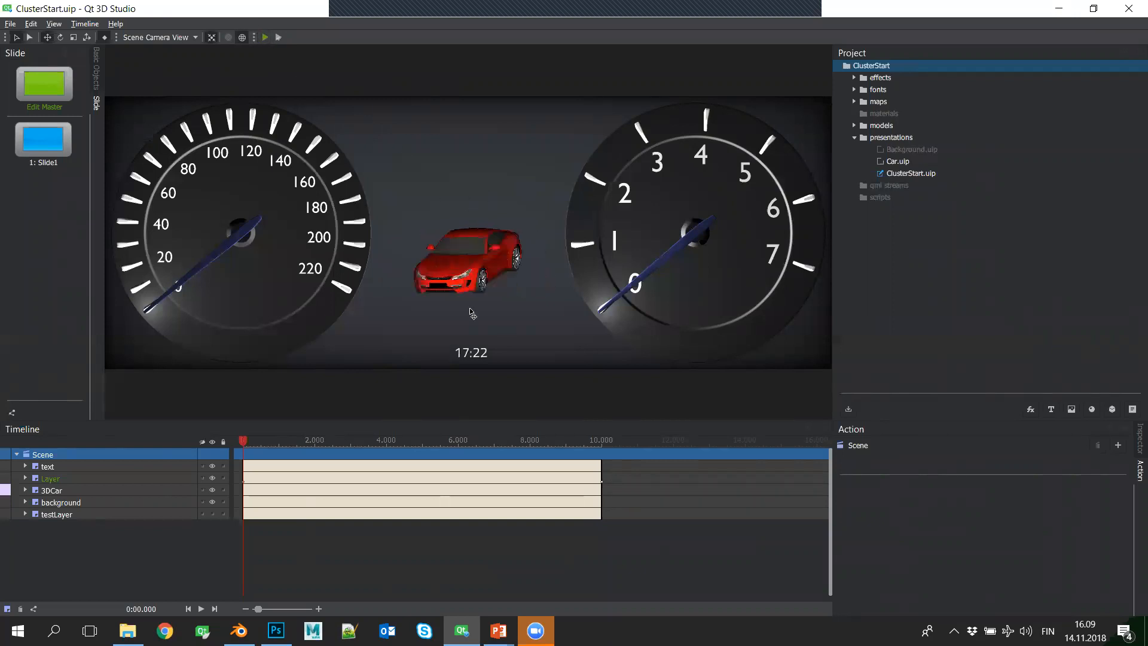
# - Preview ClusterStart in Qt 3D Viewer, consulting the demo outline in the slide show before returning to the viewer
pyautogui.click(265, 37)
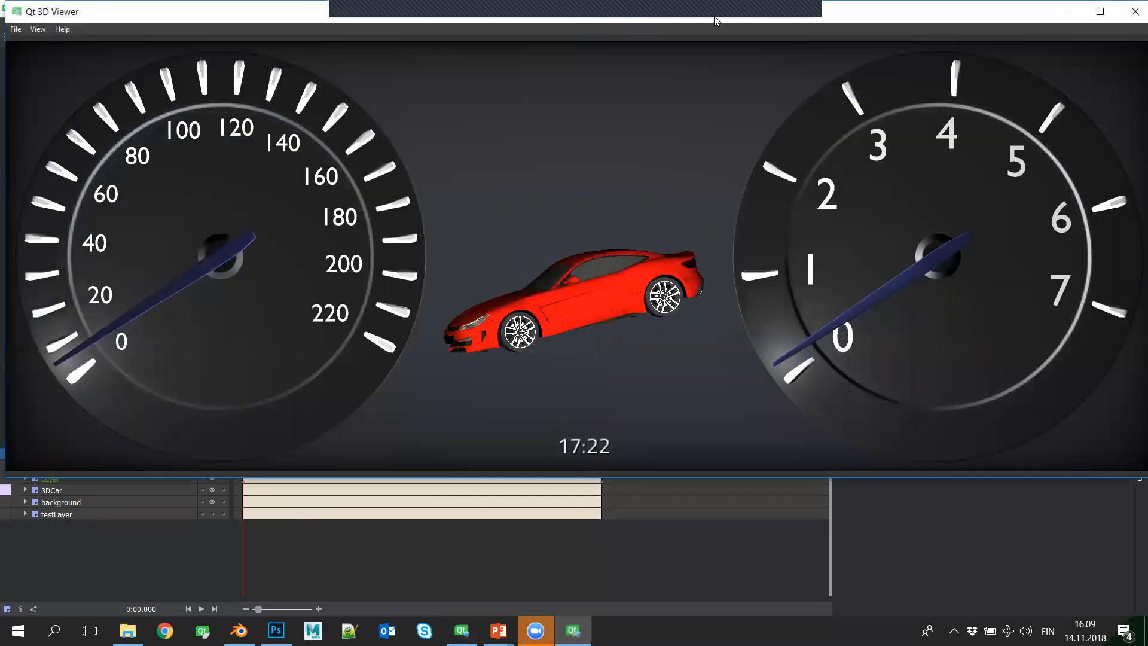
pyautogui.moveTo(715, 19); pyautogui.dragTo(707, 48)
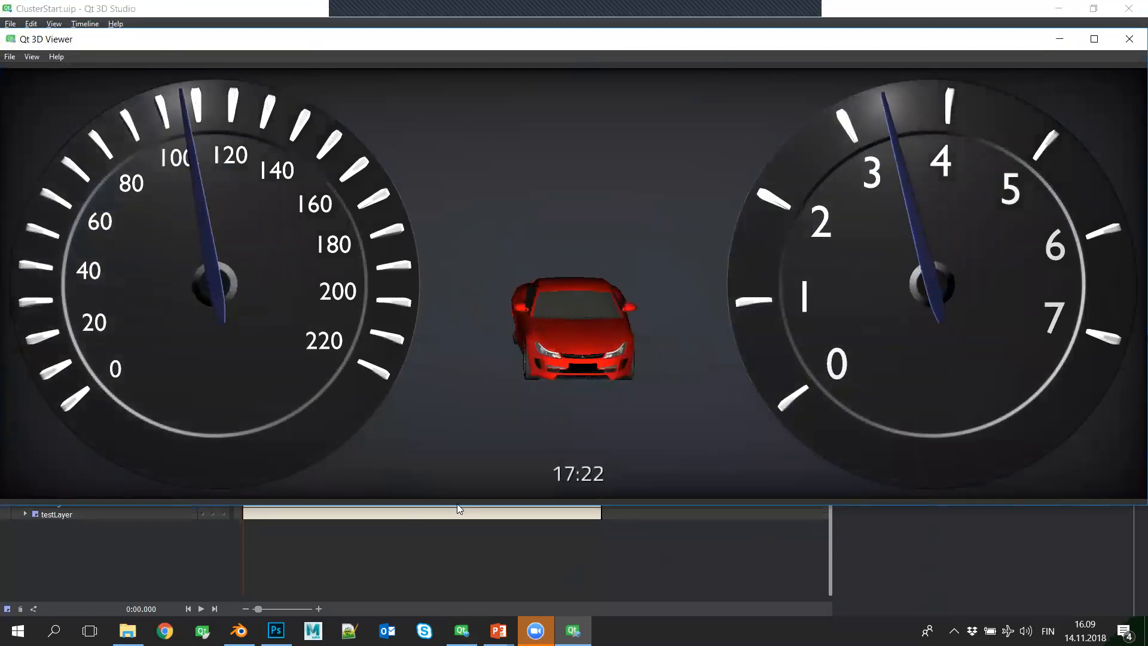
pyautogui.hotkey('alt', 'Tab')
pyautogui.hotkey('alt', 'Tab')
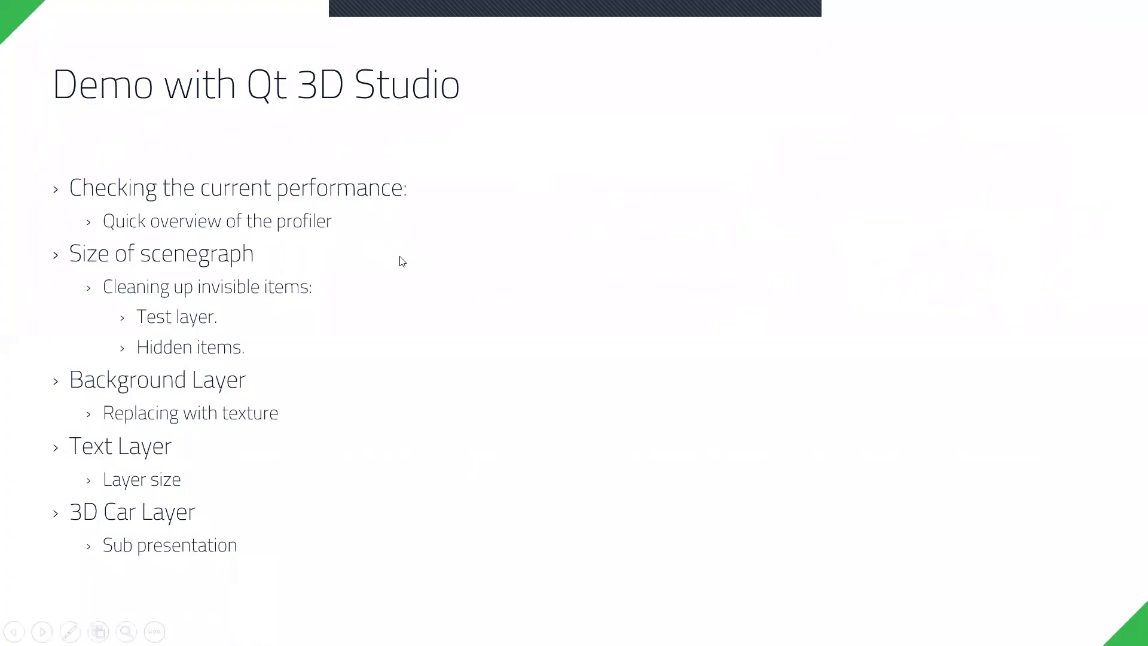
pyautogui.hotkey('alt', 'Tab')
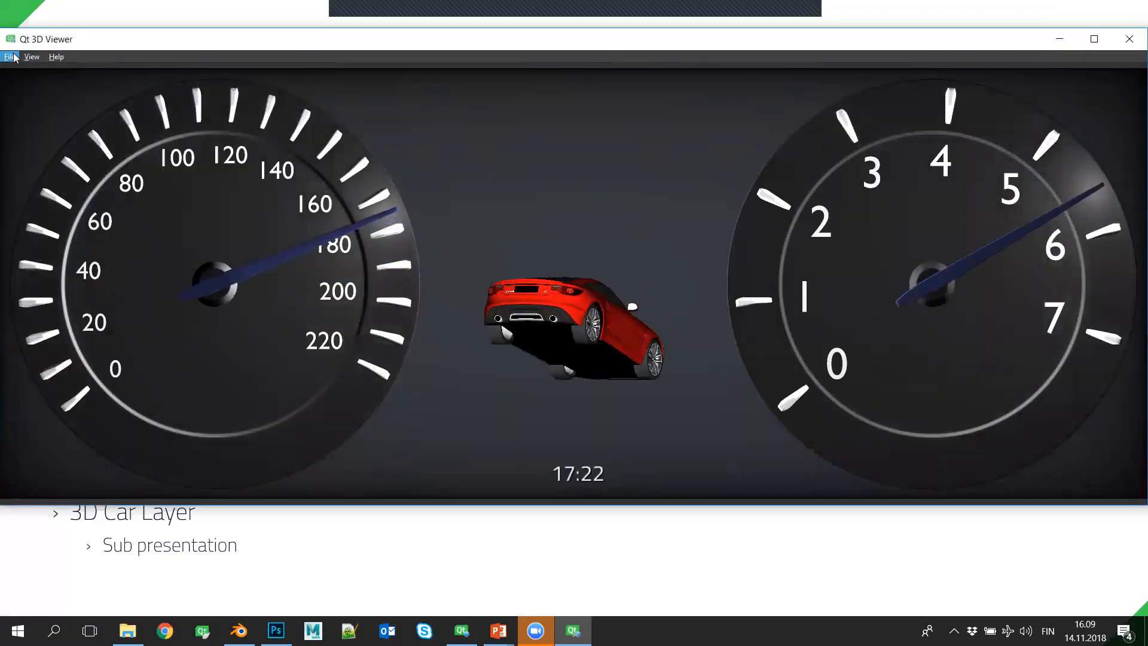
# - Turn on the in-scene debug view and expand the Frame rate section to examine the average frame deltas
pyautogui.click(9, 56)
pyautogui.moveTo(33, 58)
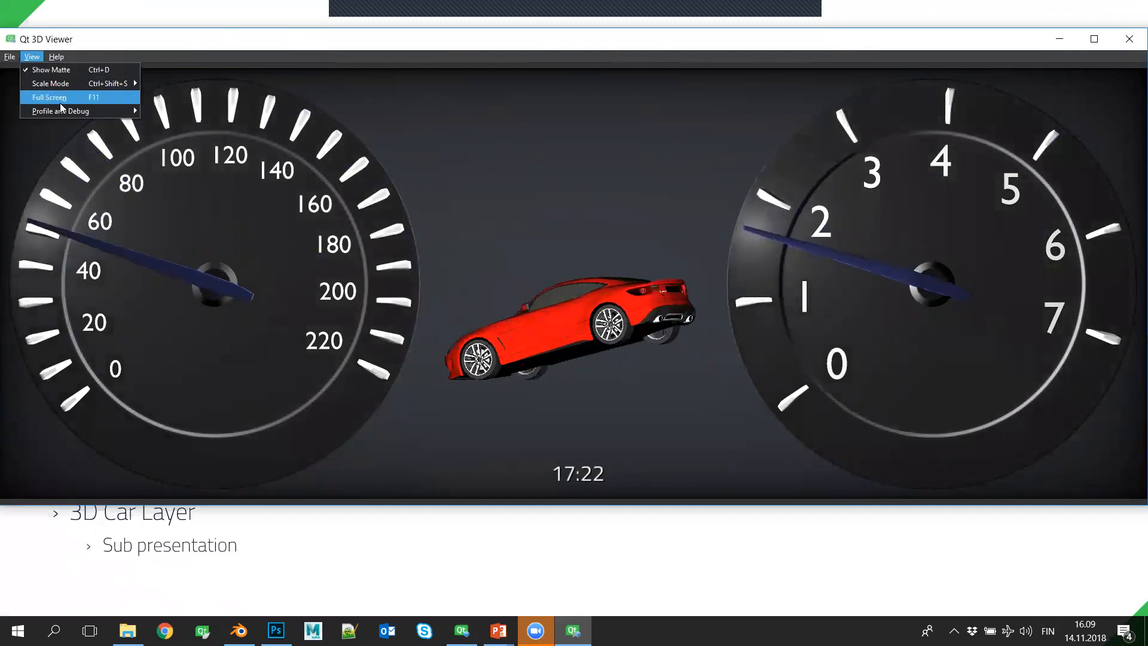
pyautogui.moveTo(78, 111)
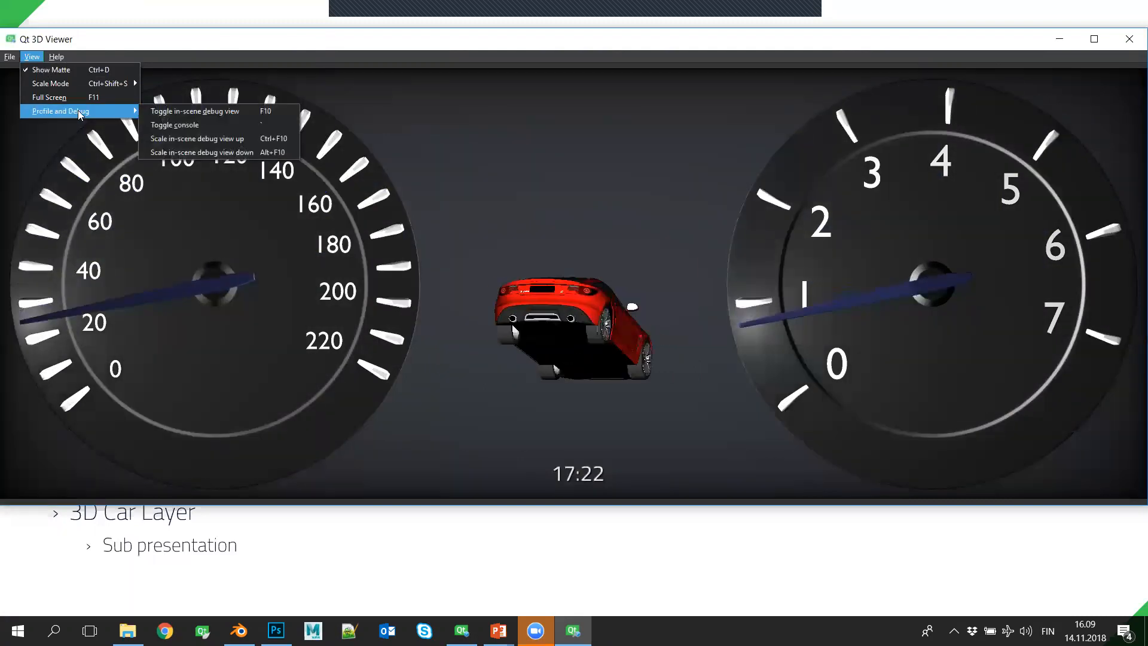
pyautogui.click(185, 111)
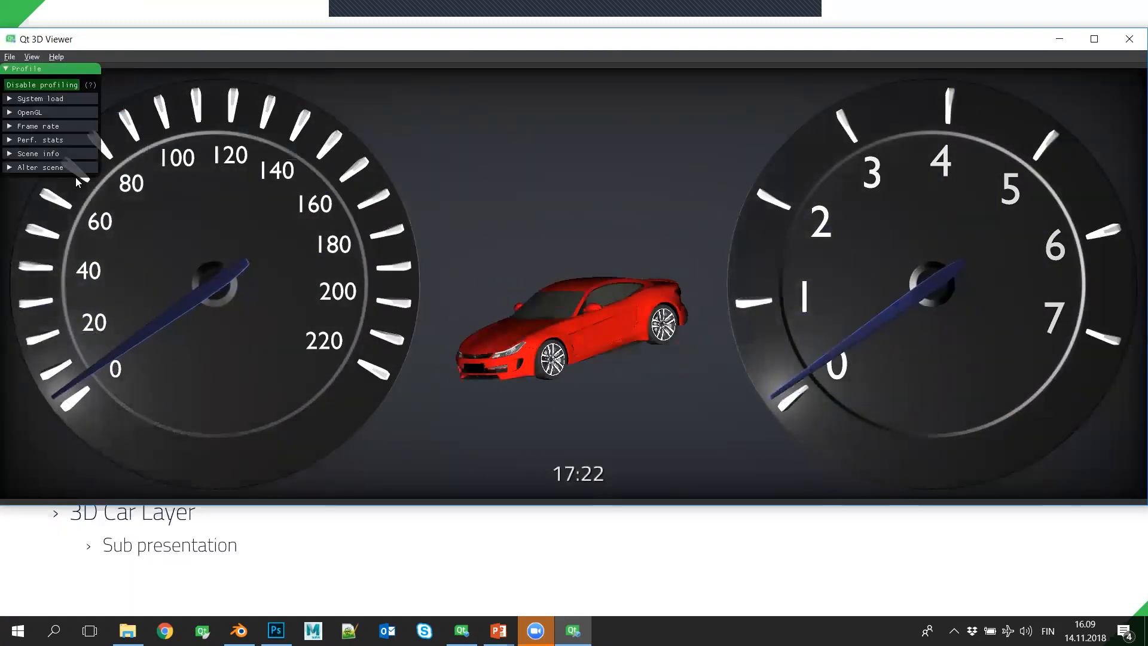
pyautogui.click(10, 127)
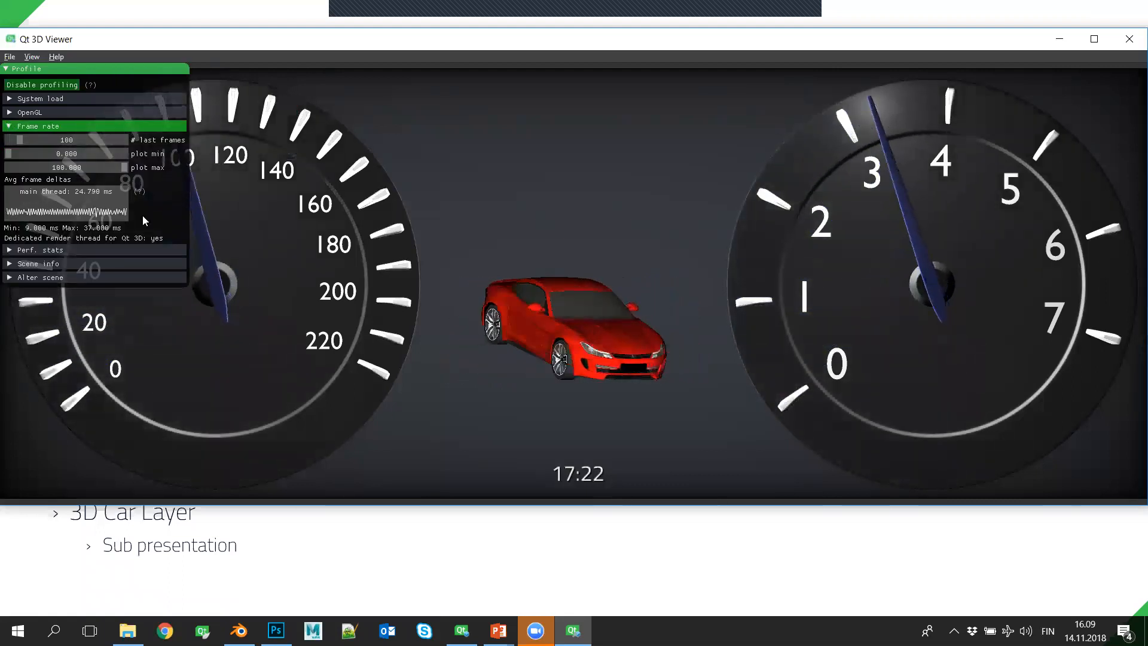
pyautogui.moveTo(98, 192)
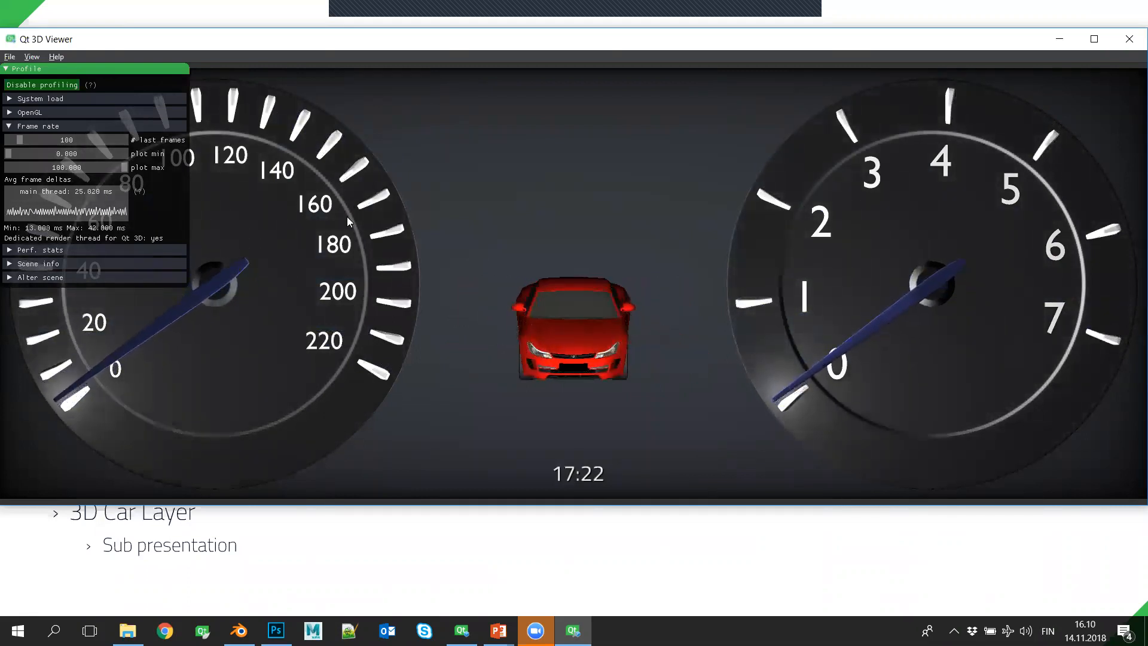
# - Open the Qt 3D object list from the scene info, placing it beside the profiler and enlarging it to show full descriptions
pyautogui.click(12, 264)
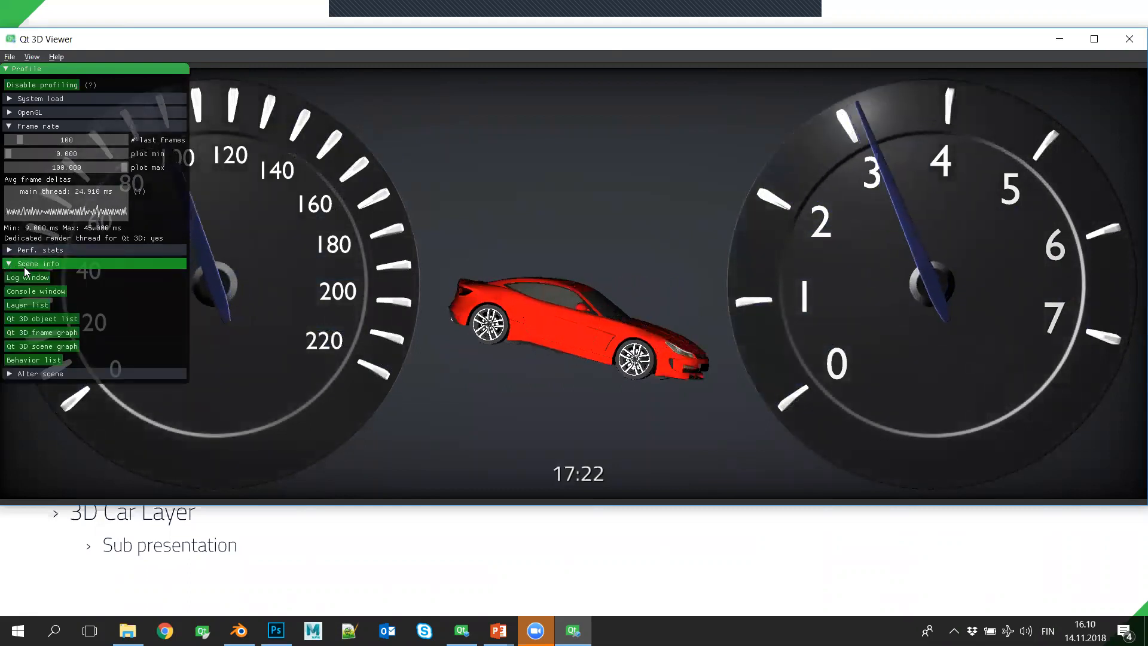
pyautogui.click(56, 321)
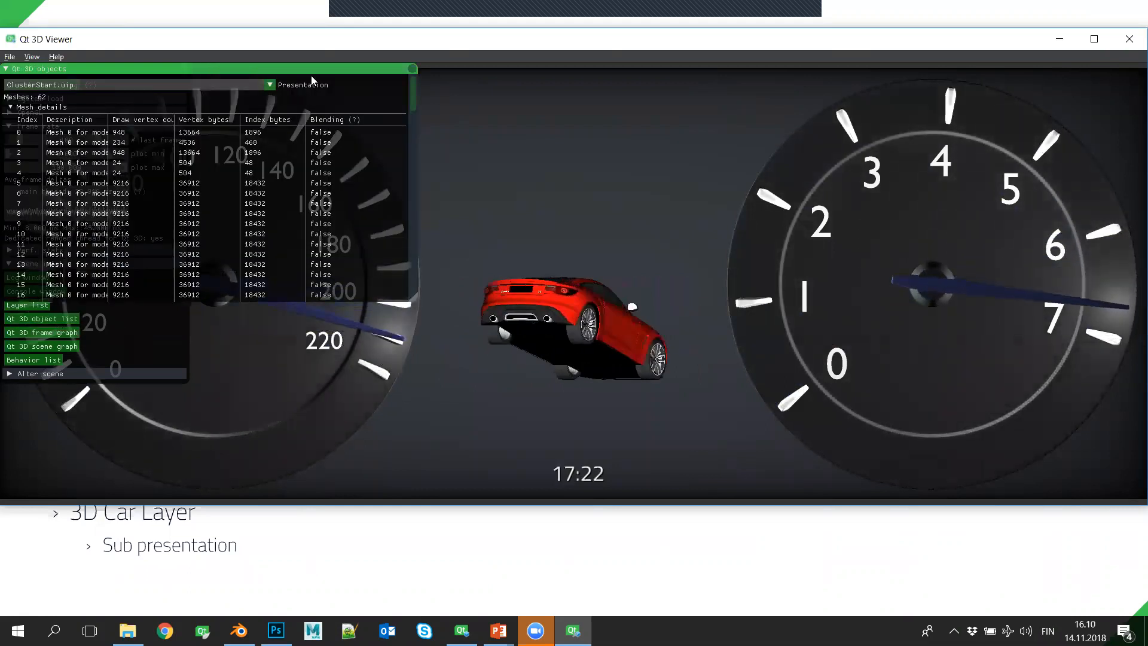
pyautogui.moveTo(578, 68); pyautogui.dragTo(652, 59)
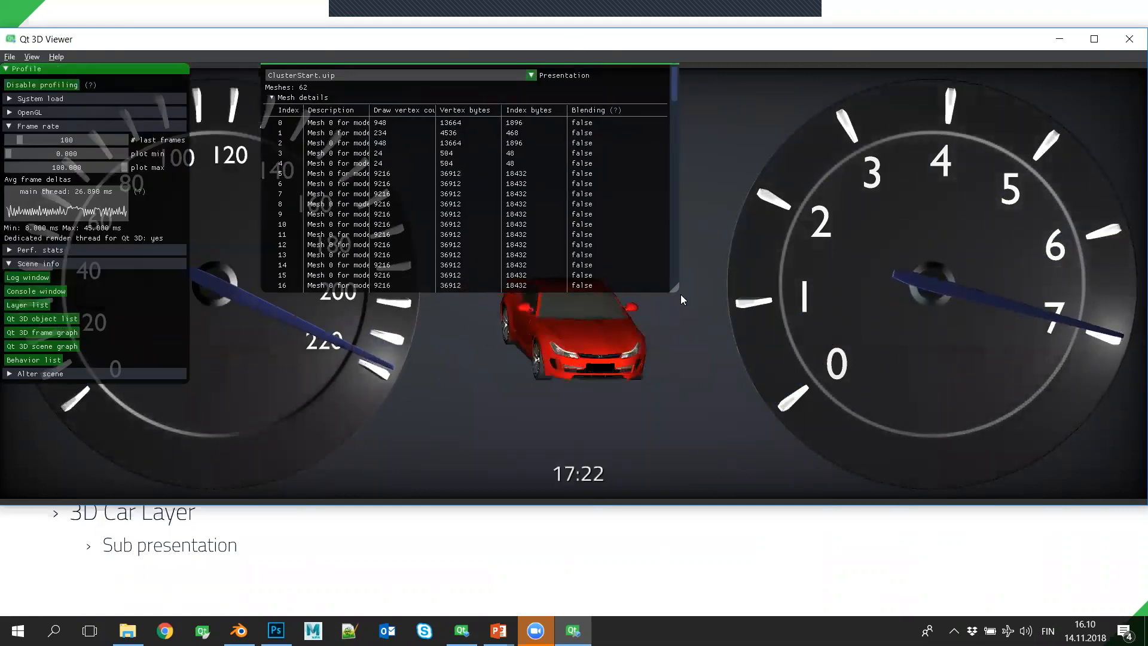
pyautogui.moveTo(680, 299); pyautogui.dragTo(698, 330)
pyautogui.moveTo(761, 475); pyautogui.dragTo(1056, 490)
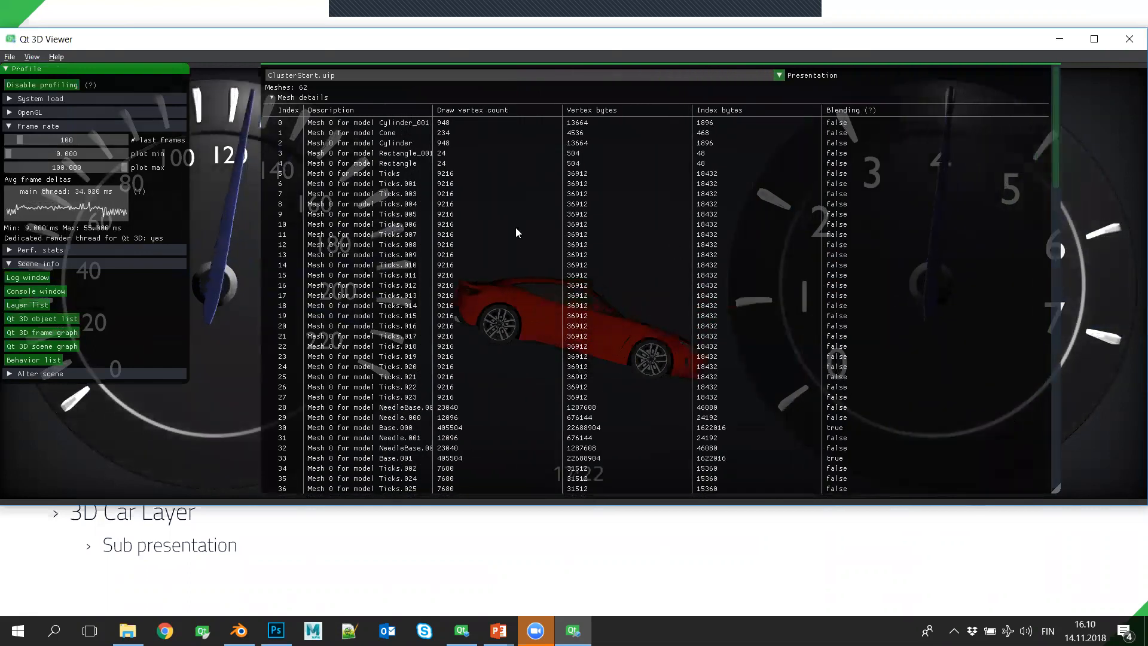
# - Review the mesh details, moving the object list down to uncover the gauges and back up over the scene
pyautogui.scroll(-1, 508, 311)
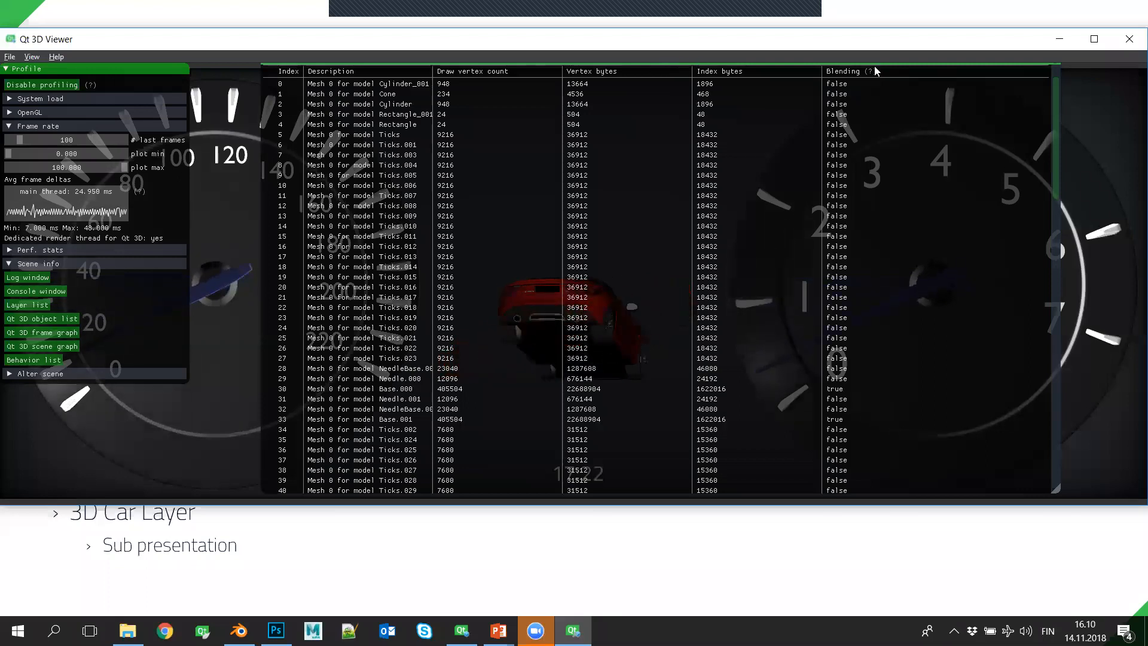
pyautogui.moveTo(840, 114); pyautogui.dragTo(809, 371)
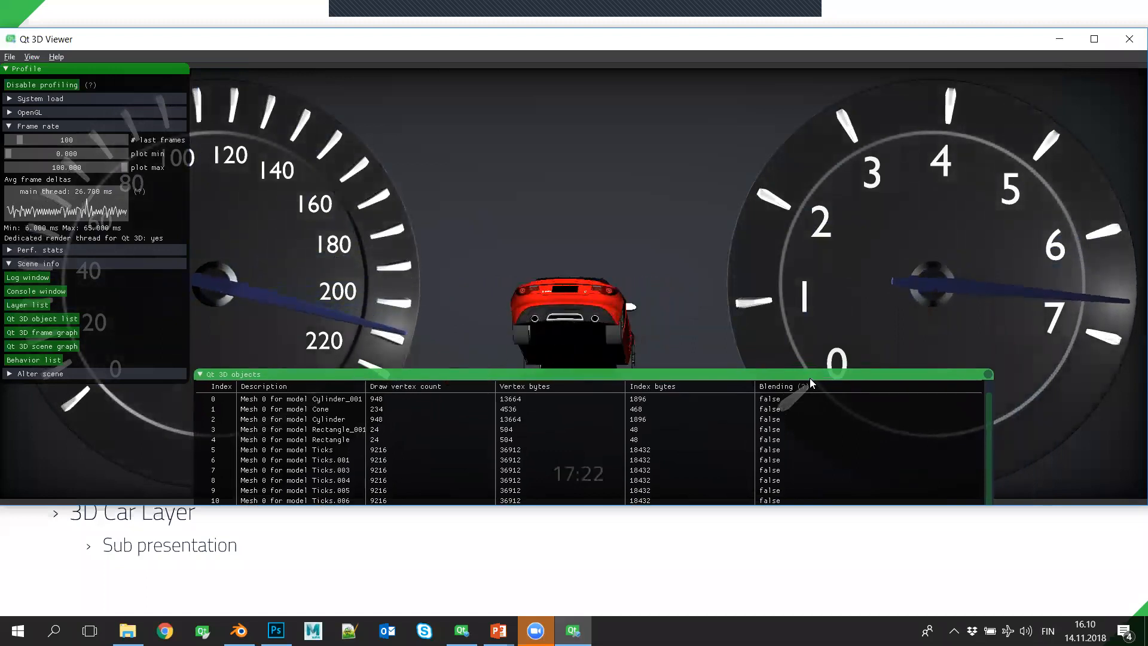
pyautogui.moveTo(810, 371); pyautogui.dragTo(817, 342)
pyautogui.moveTo(849, 149); pyautogui.dragTo(792, 101)
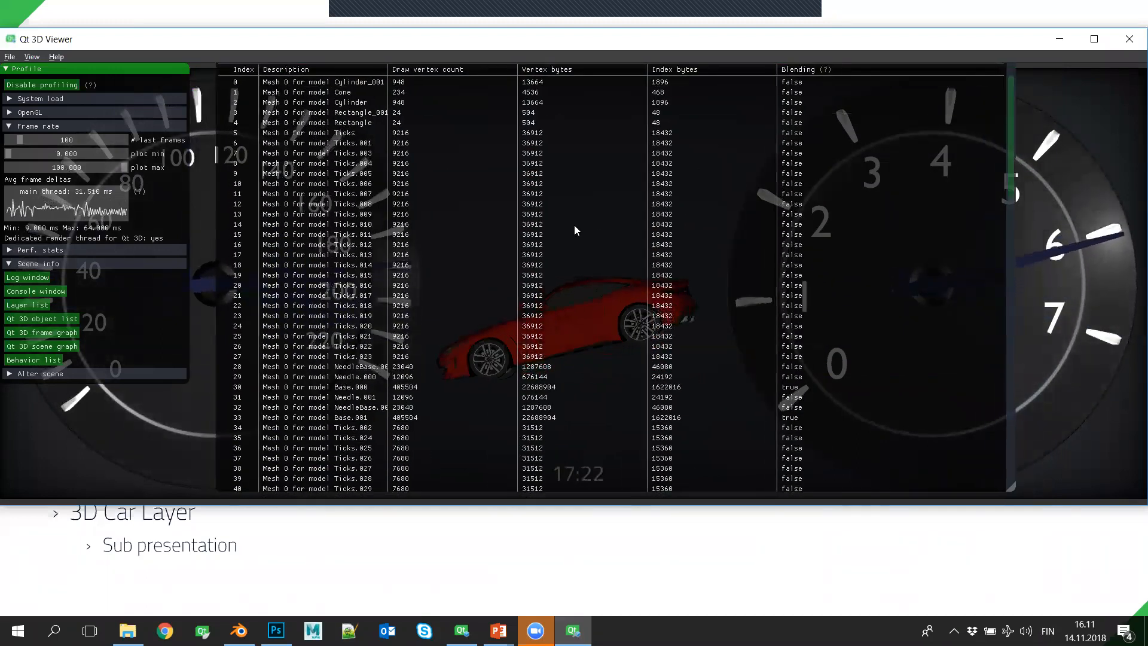
# - Examine the object list's meshes, 2D textures, cube textures, render targets and shader programs for the ClusterStart presentation
pyautogui.scroll(-1, 410, 283)
pyautogui.scroll(-8, 410, 282)
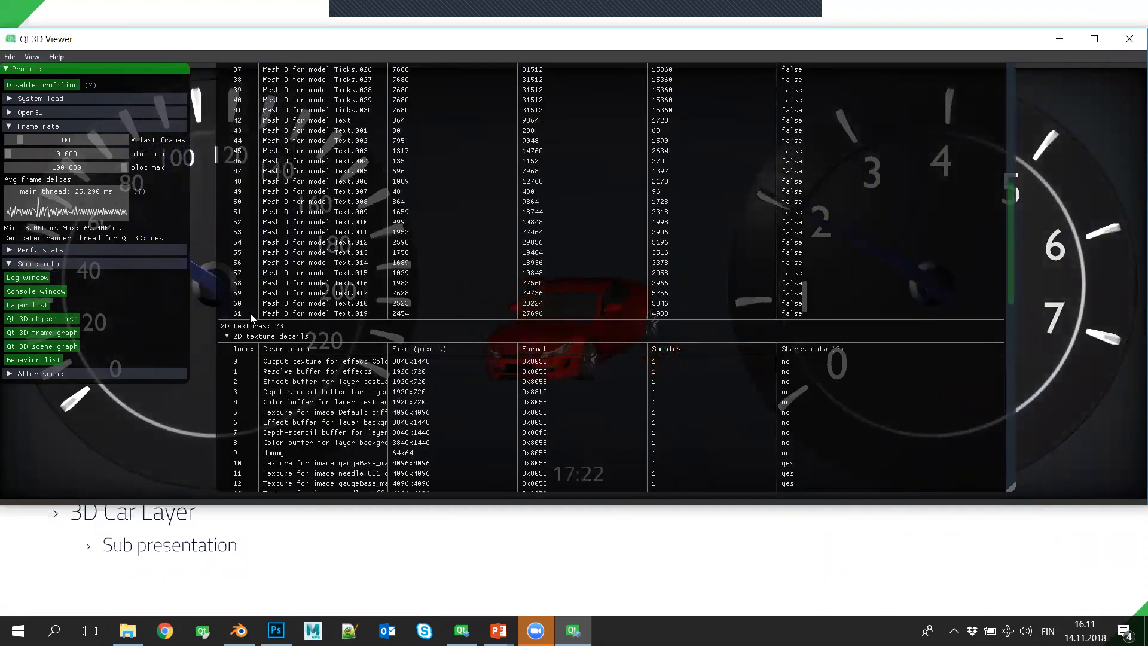
pyautogui.scroll(-1, 456, 348)
pyautogui.scroll(-3, 455, 343)
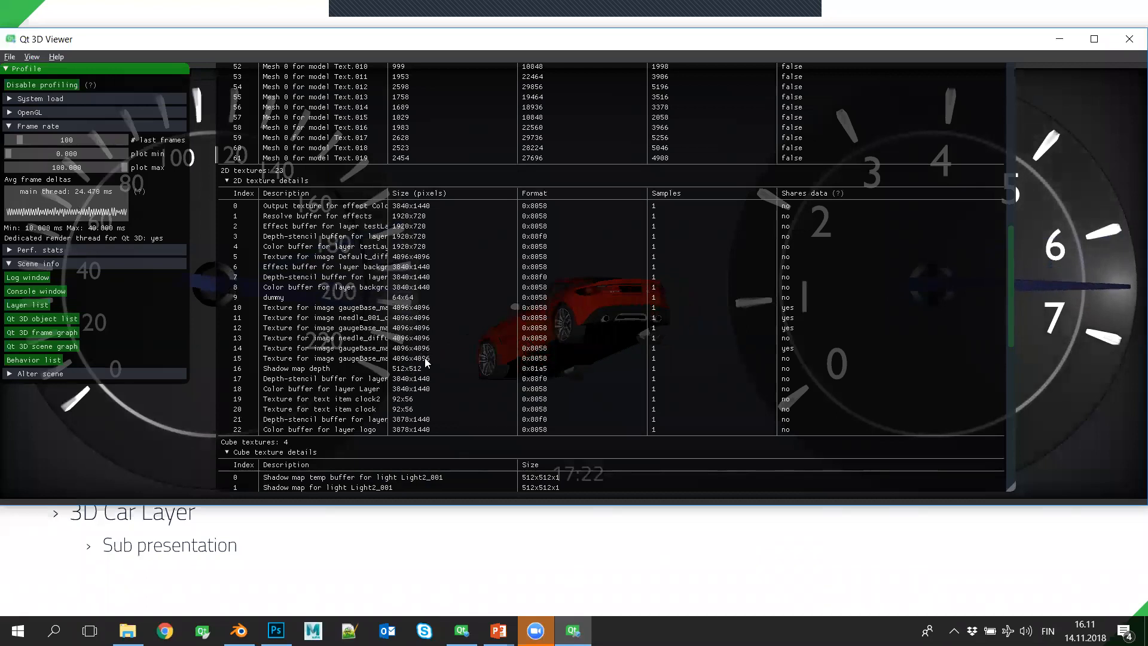
pyautogui.scroll(-5, 532, 401)
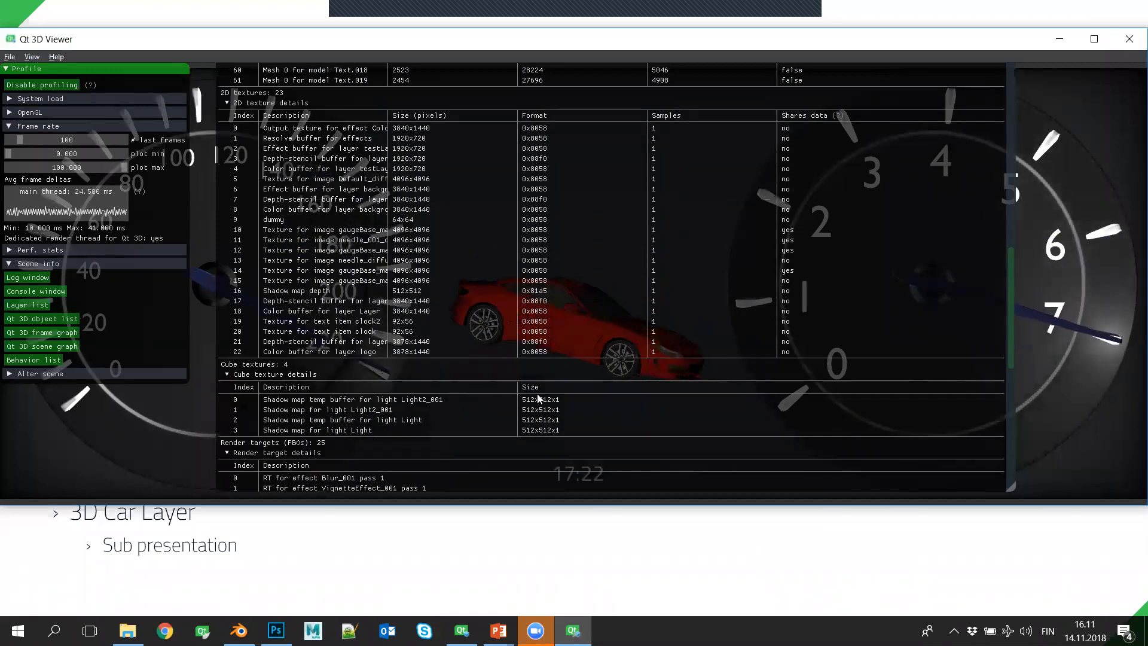
pyautogui.scroll(-1, 519, 375)
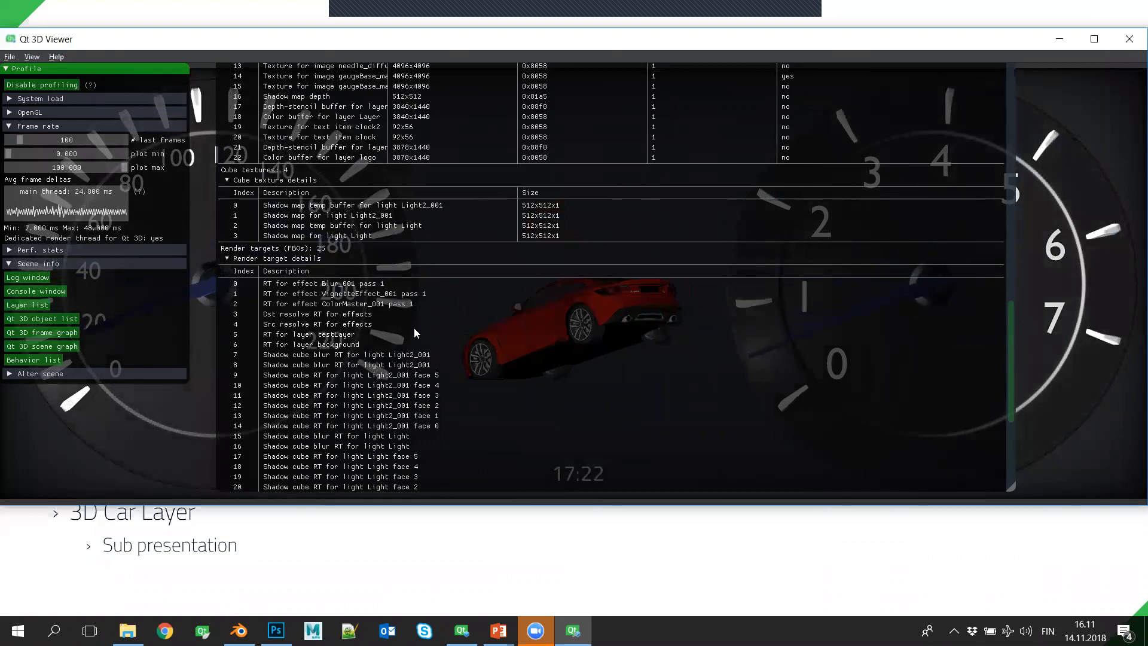
pyautogui.click(1011, 75)
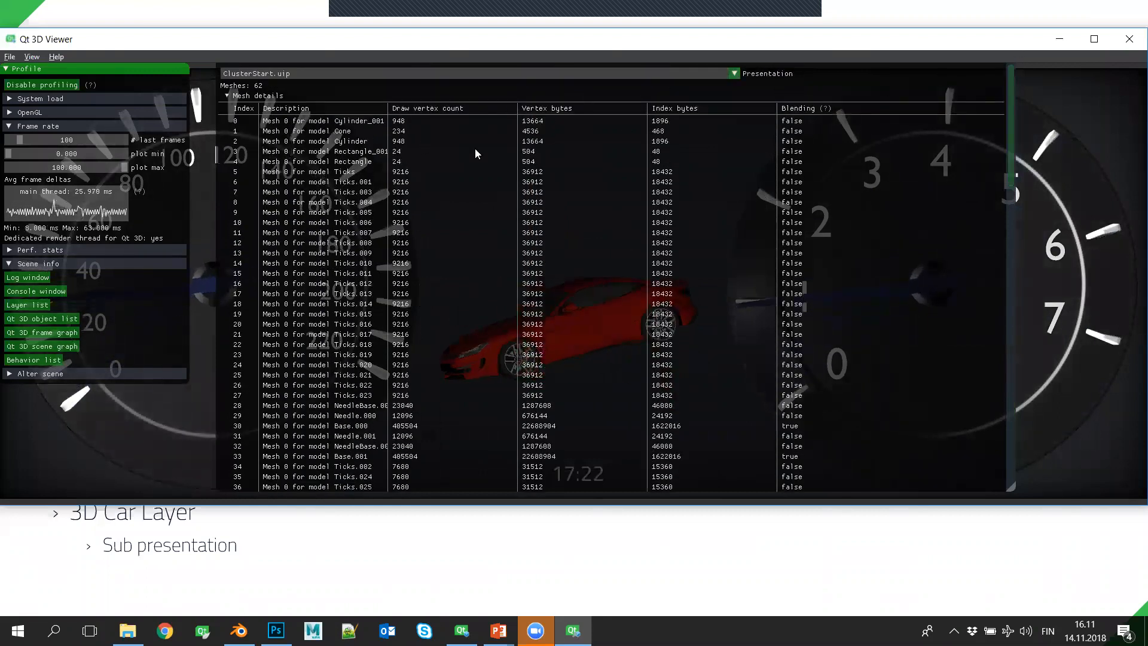
pyautogui.scroll(-3, 736, 335)
pyautogui.scroll(-15, 734, 335)
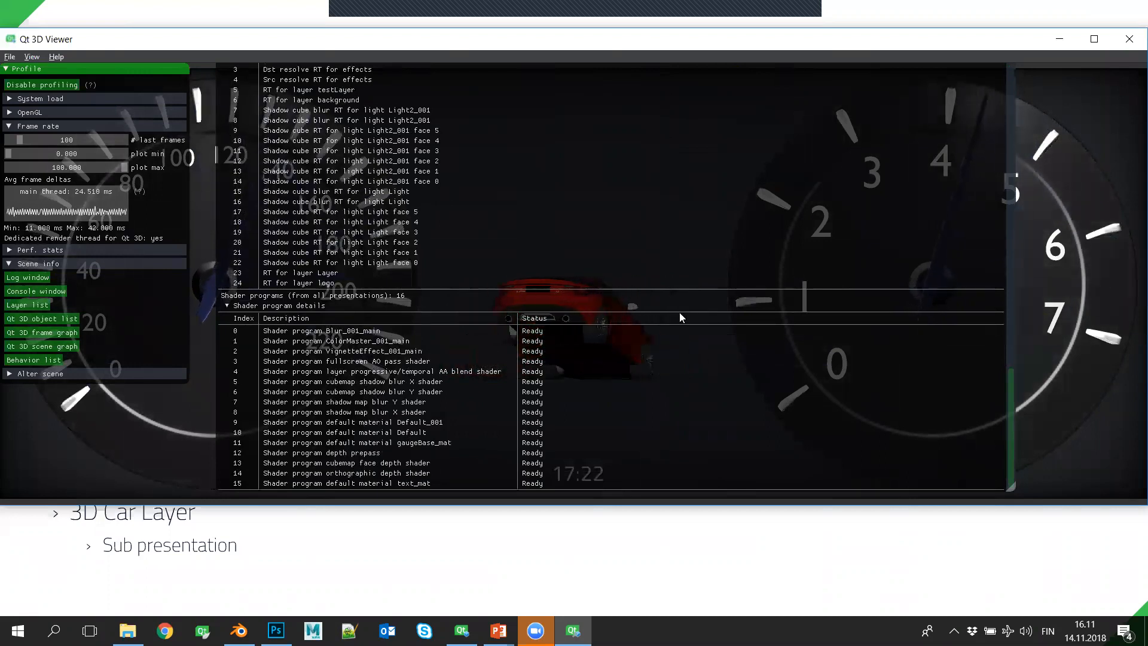
# - Close Qt 3D Viewer, and consult the demo outline in the slide show before returning to Qt 3D Studio
pyautogui.click(1129, 39)
pyautogui.hotkey('alt', 'Tab')
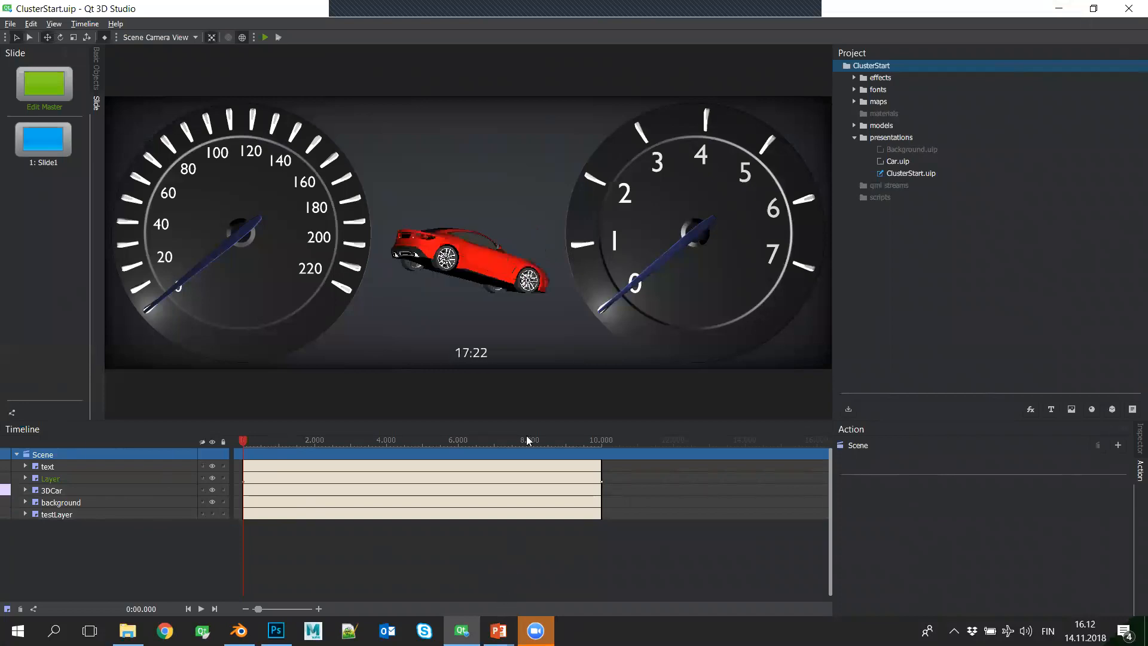
pyautogui.hotkey('alt', 'Tab')
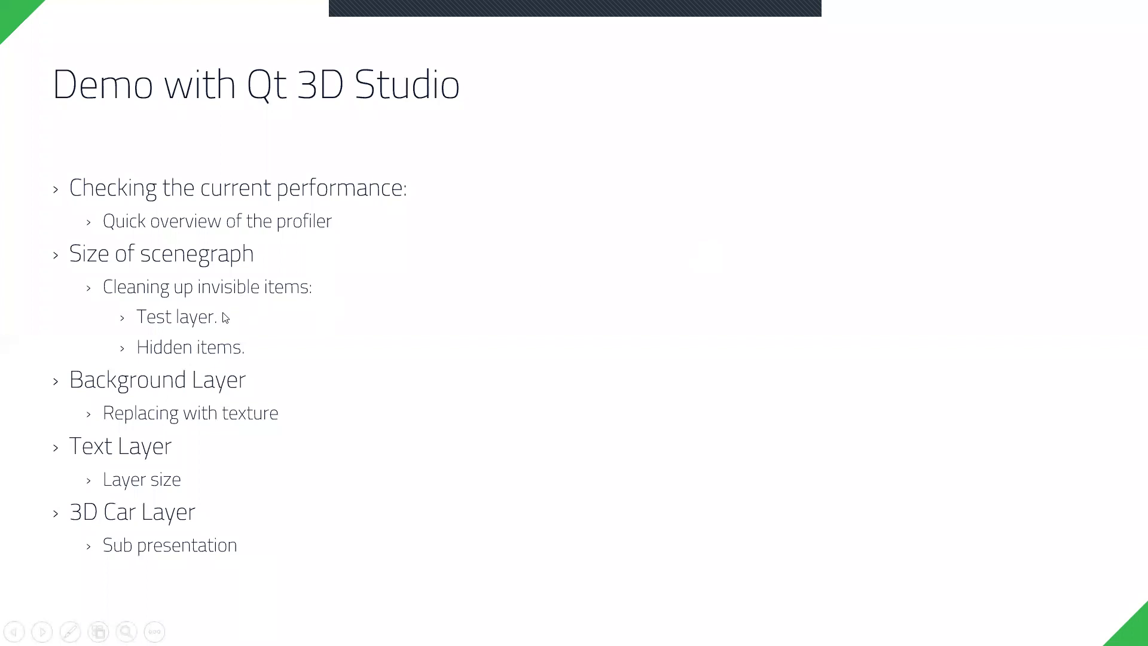
pyautogui.hotkey('alt', 'Tab')
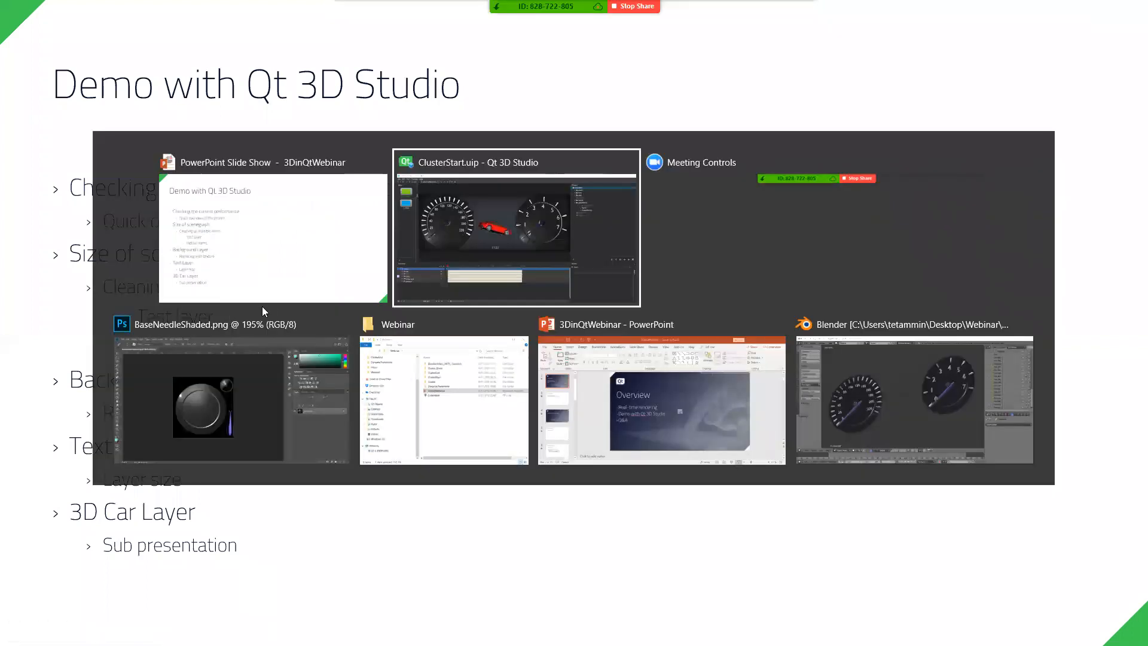
# - Expand the hidden testLayer and inspect its contents: the Blur effect, Rectangle, Camera and Light
pyautogui.click(125, 514)
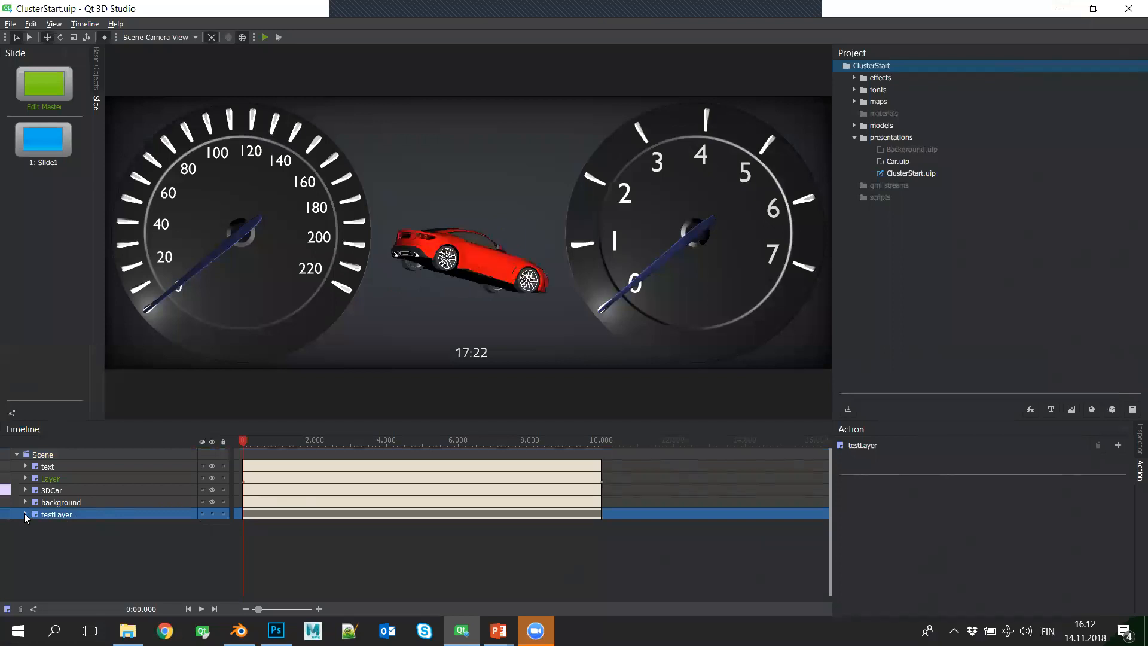
pyautogui.click(211, 513)
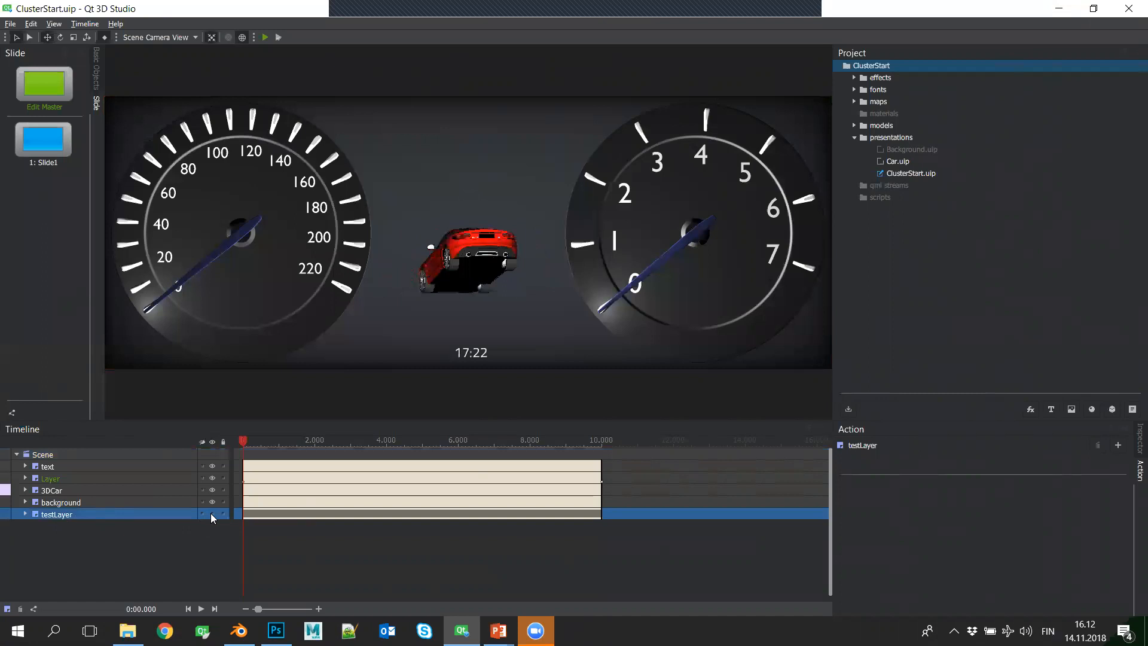
pyautogui.click(212, 513)
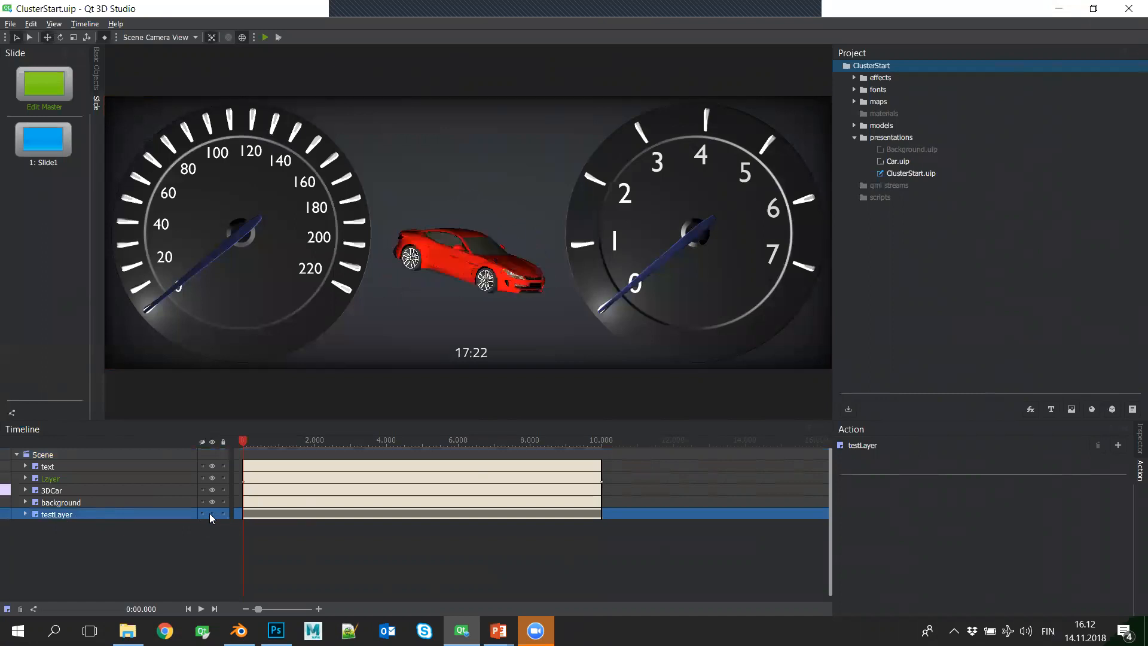
pyautogui.click(26, 514)
pyautogui.click(126, 525)
pyautogui.click(126, 538)
pyautogui.click(122, 551)
pyautogui.click(119, 562)
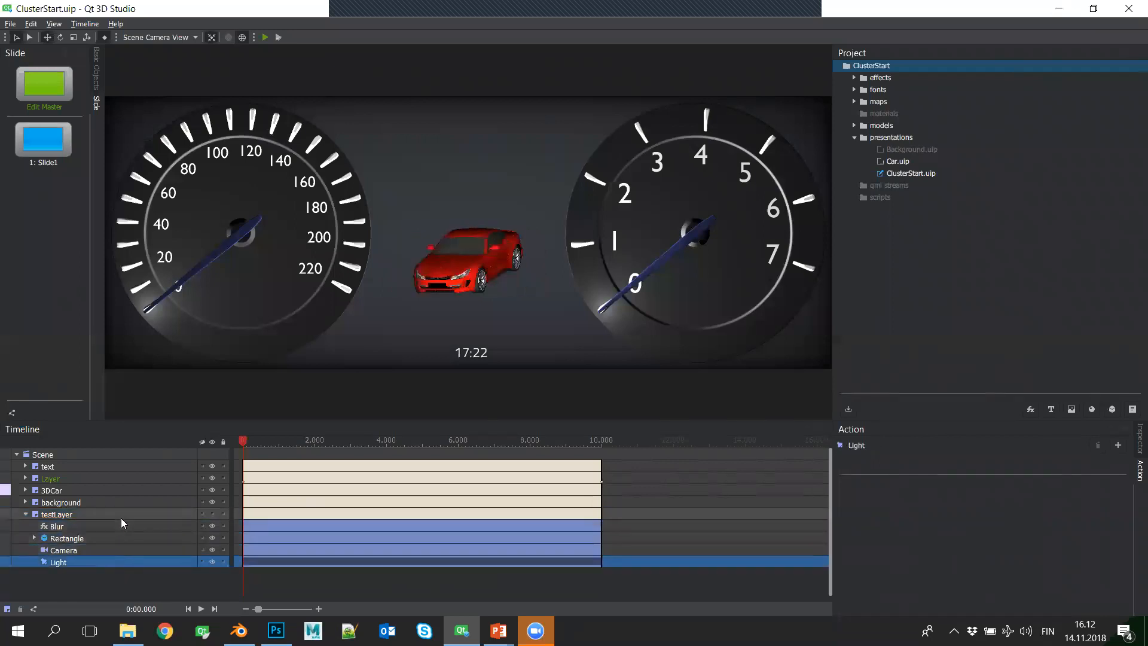
pyautogui.click(120, 518)
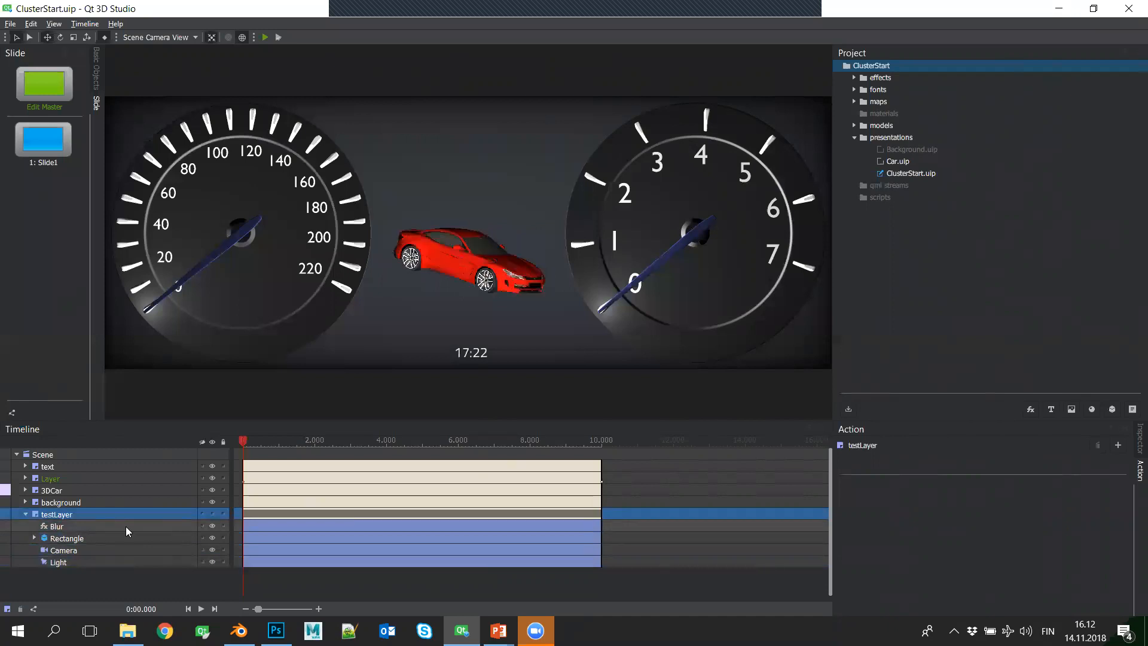
# - Switch testLayer's visibility on and off to compare the scene with and without it, leaving the layer shown
pyautogui.click(212, 514)
pyautogui.click(212, 513)
pyautogui.click(212, 513)
pyautogui.click(211, 514)
pyautogui.click(211, 513)
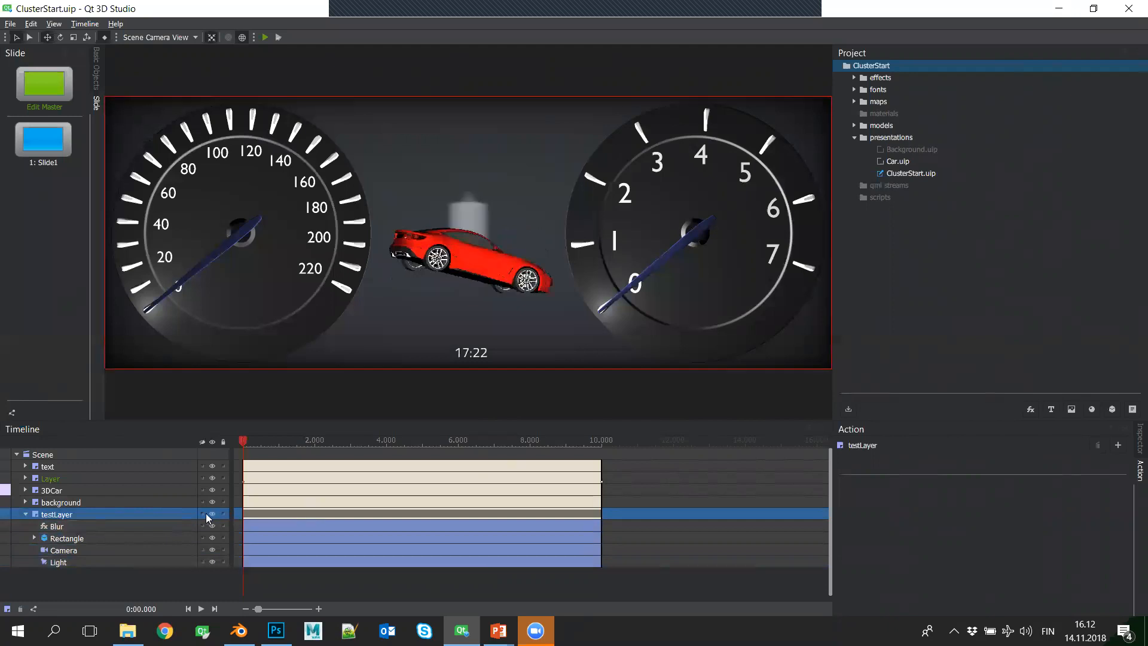
pyautogui.click(211, 513)
pyautogui.click(119, 528)
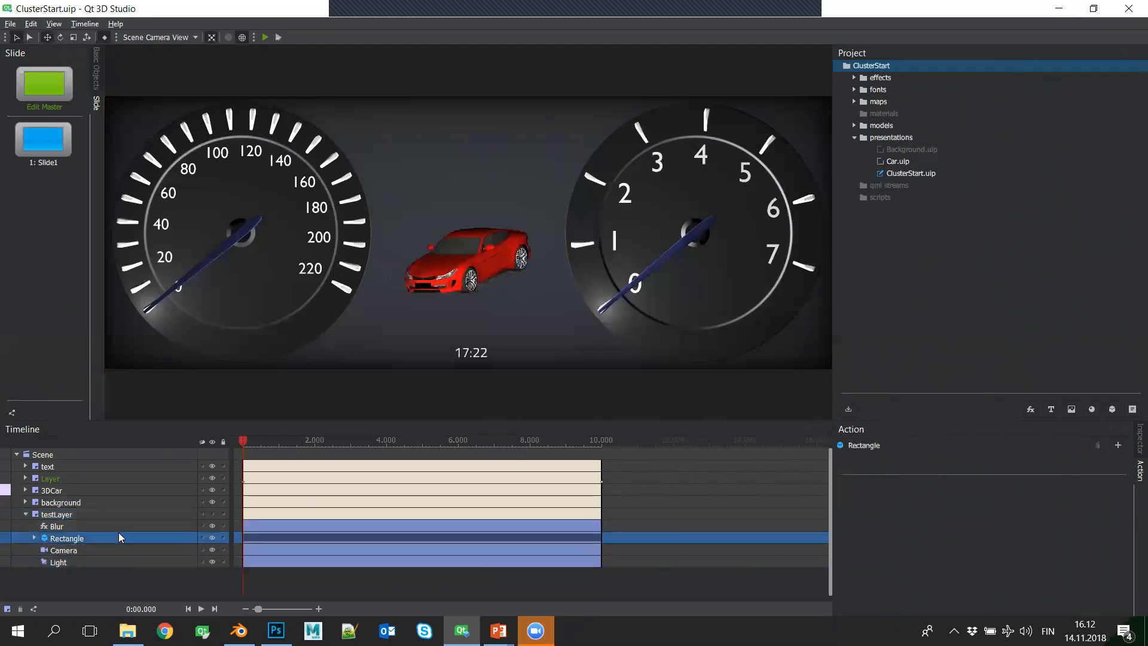
pyautogui.click(214, 515)
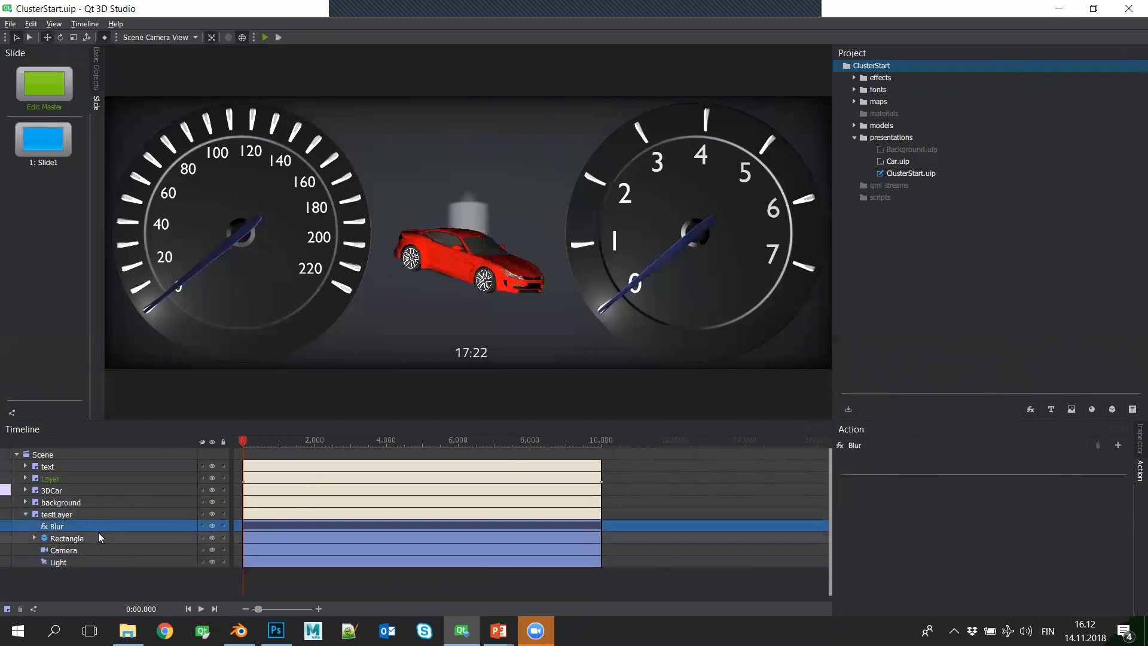
# - Examine the nested objects under testLayer's Rectangle, down to the inner groups and the Cylinder's material, and collapse them again
pyautogui.click(49, 540)
pyautogui.click(34, 538)
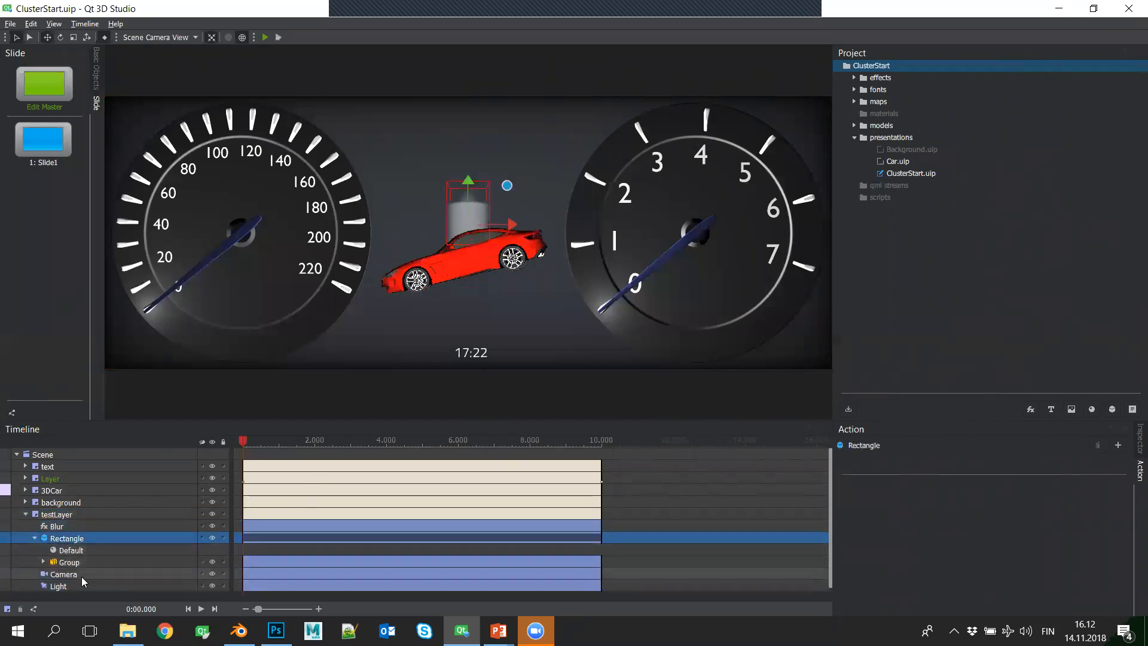
pyautogui.click(82, 575)
pyautogui.click(82, 585)
pyautogui.click(85, 563)
pyautogui.click(43, 562)
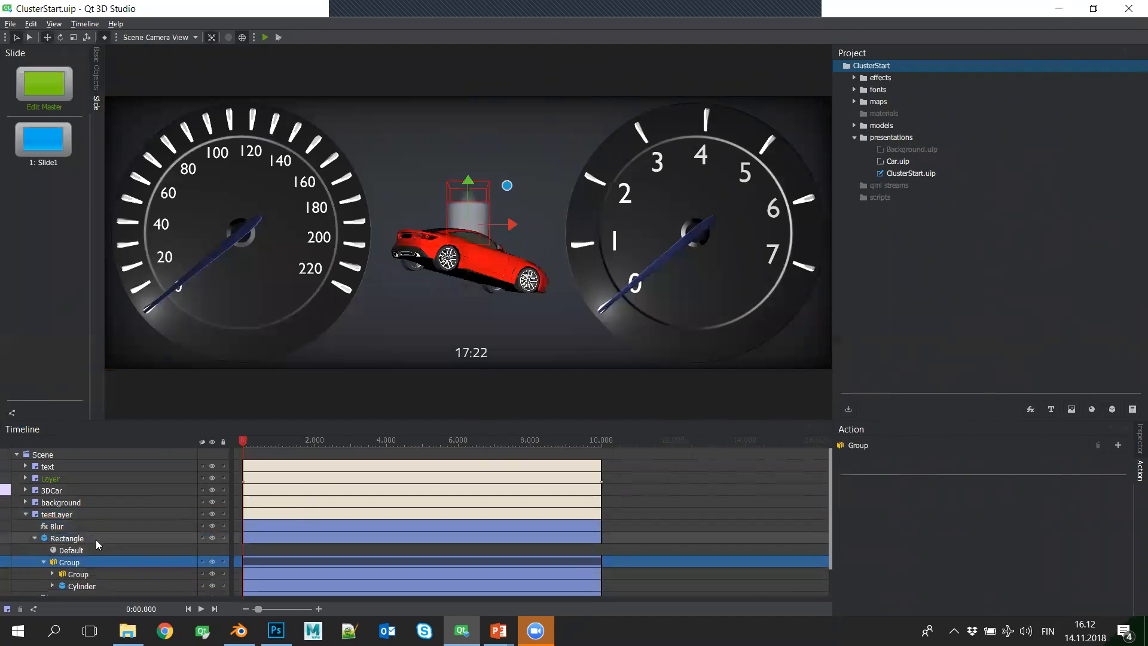
pyautogui.scroll(-1, 72, 550)
pyautogui.click(53, 553)
pyautogui.scroll(-1, 62, 563)
pyautogui.click(53, 567)
pyautogui.scroll(-1, 116, 556)
pyautogui.click(114, 556)
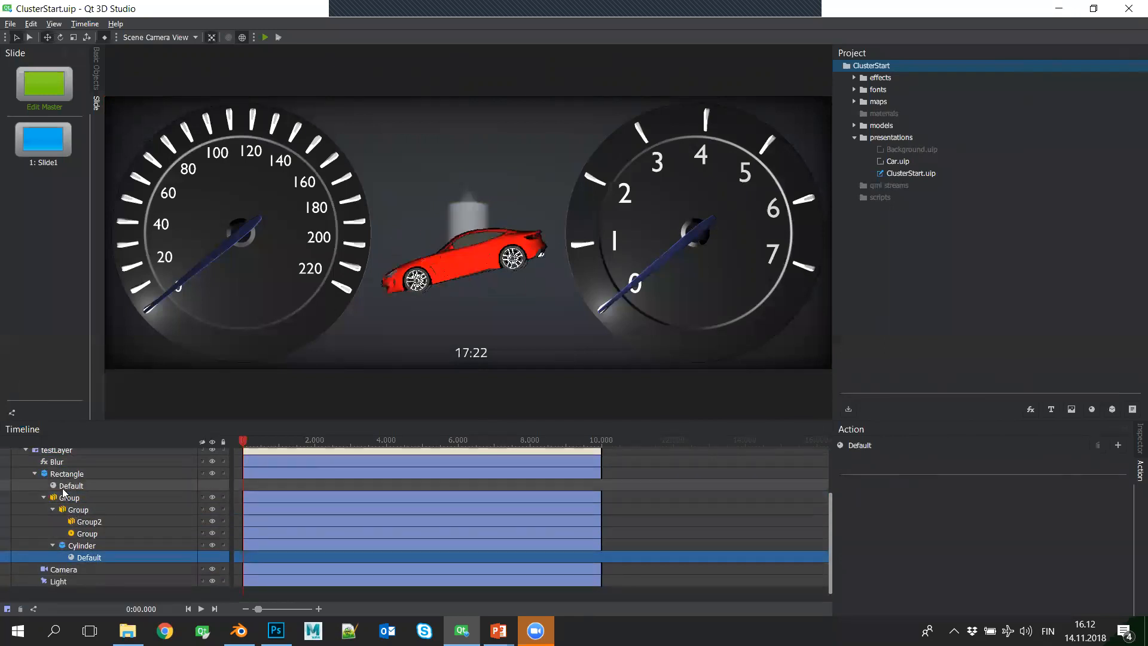
pyautogui.click(53, 509)
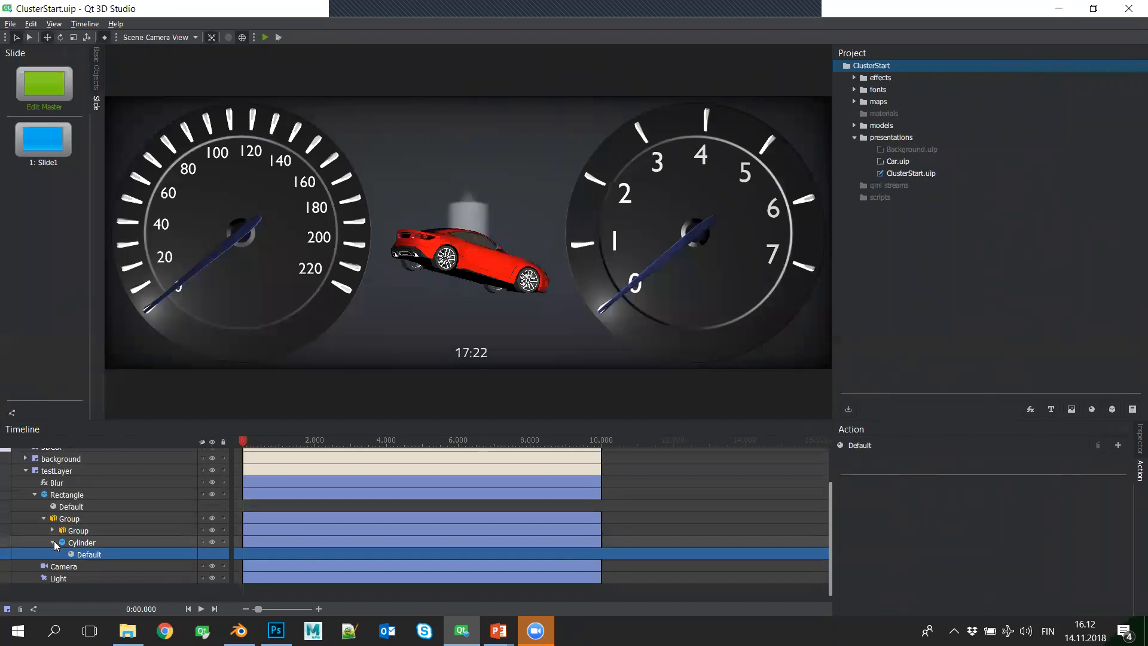
pyautogui.click(53, 542)
pyautogui.click(42, 531)
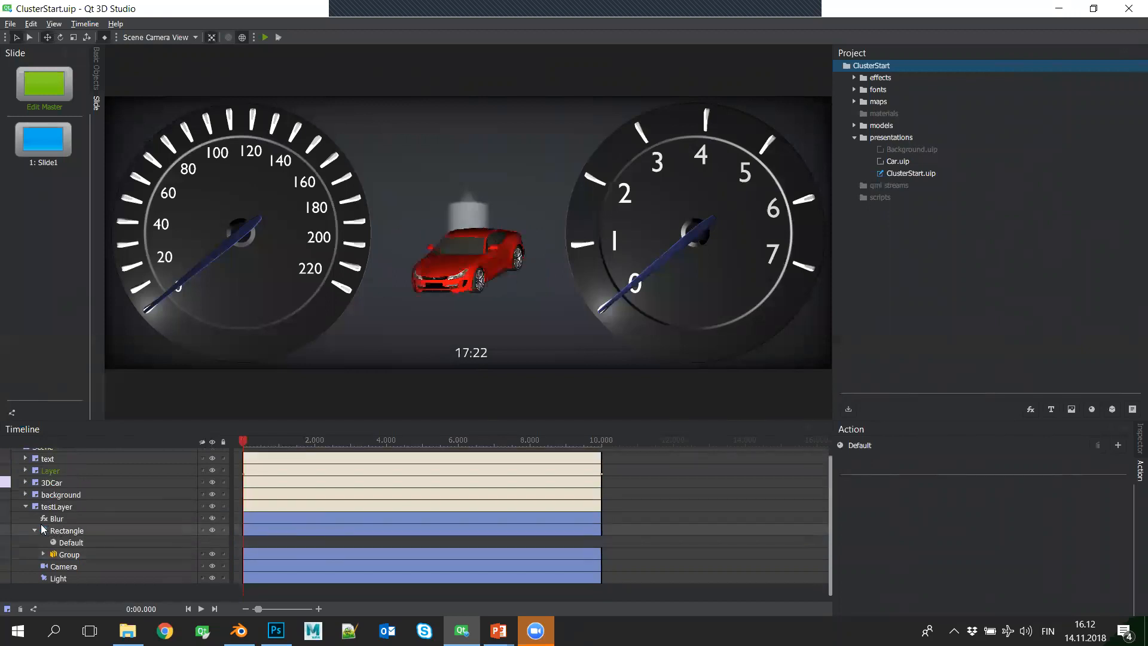
pyautogui.click(35, 531)
# - Hide testLayer and delete it from the scene
pyautogui.click(108, 514)
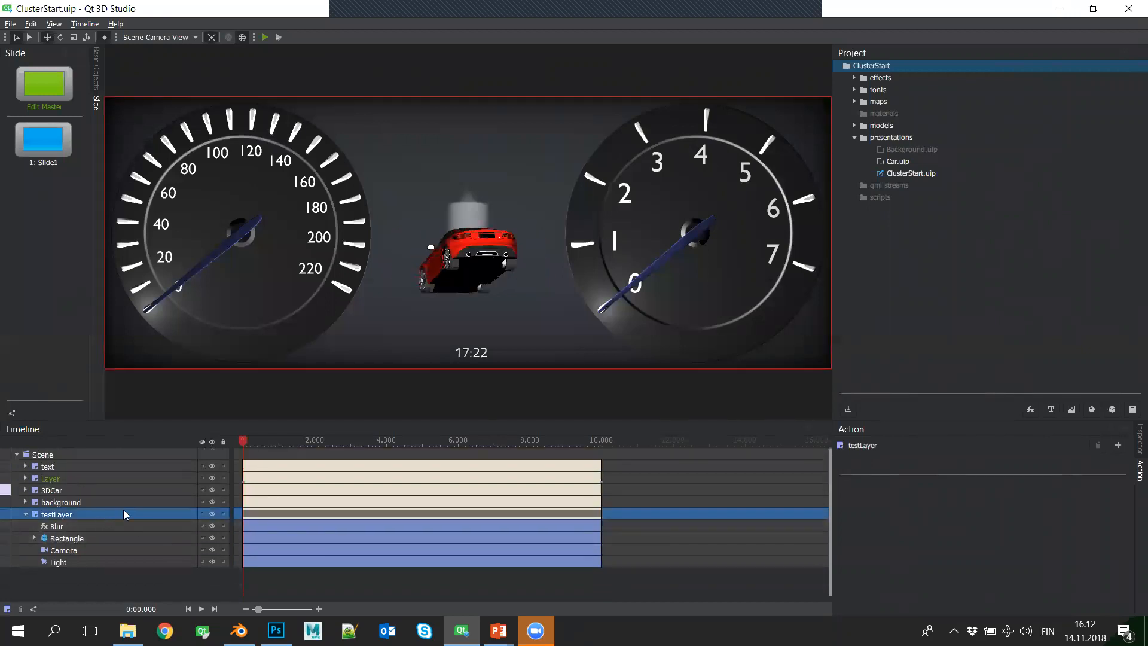
pyautogui.click(212, 513)
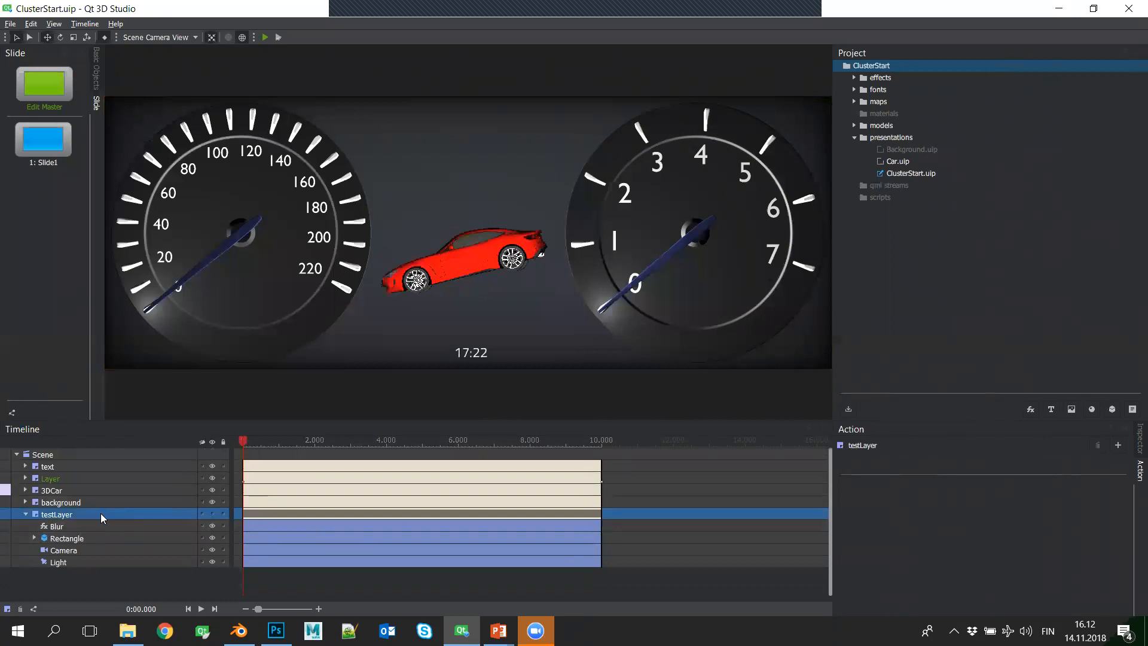
pyautogui.press('Delete')
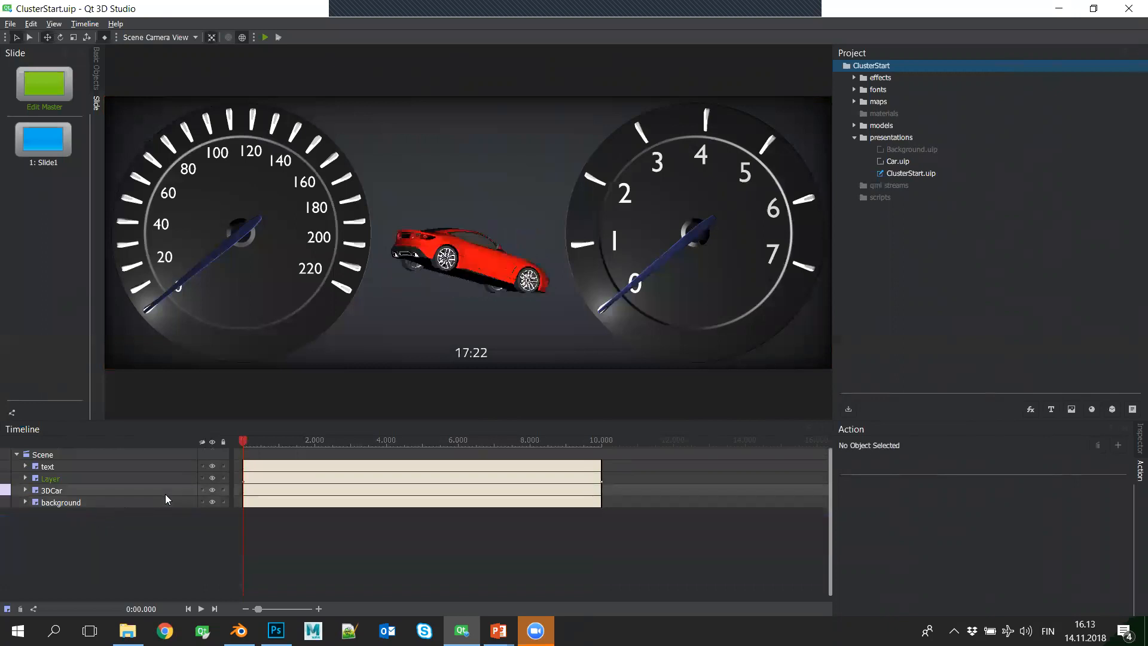
# - Expand the background layer, compare the scene with Light2 on and off, and delete Light2
pyautogui.click(25, 502)
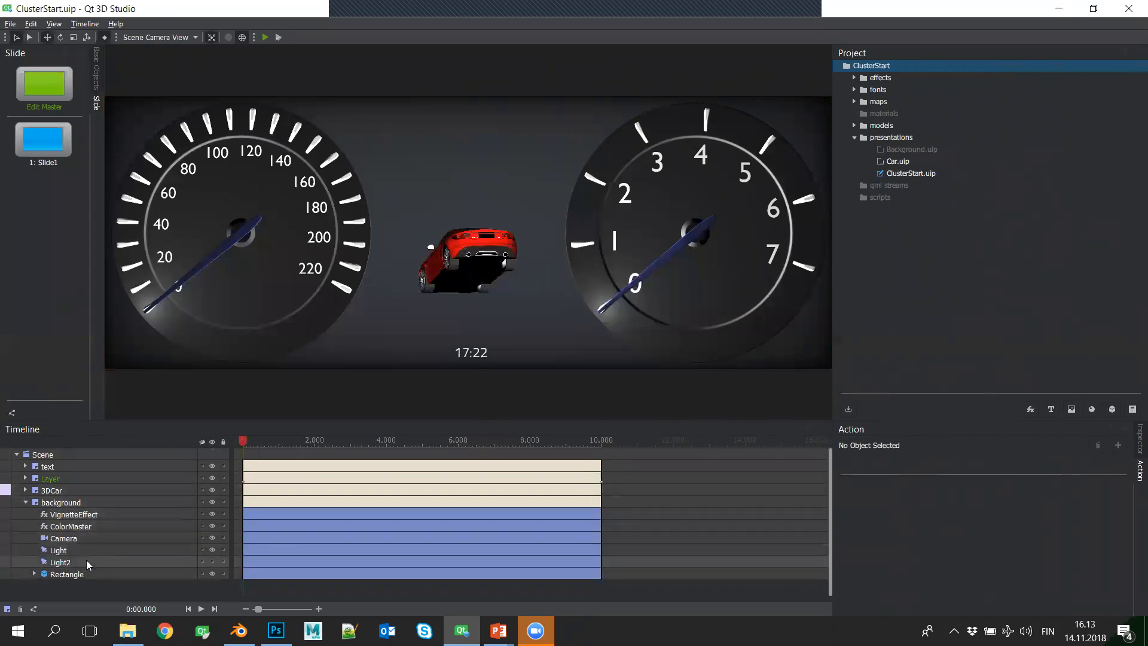
pyautogui.click(140, 565)
pyautogui.click(212, 563)
pyautogui.click(213, 563)
pyautogui.click(212, 562)
pyautogui.click(212, 561)
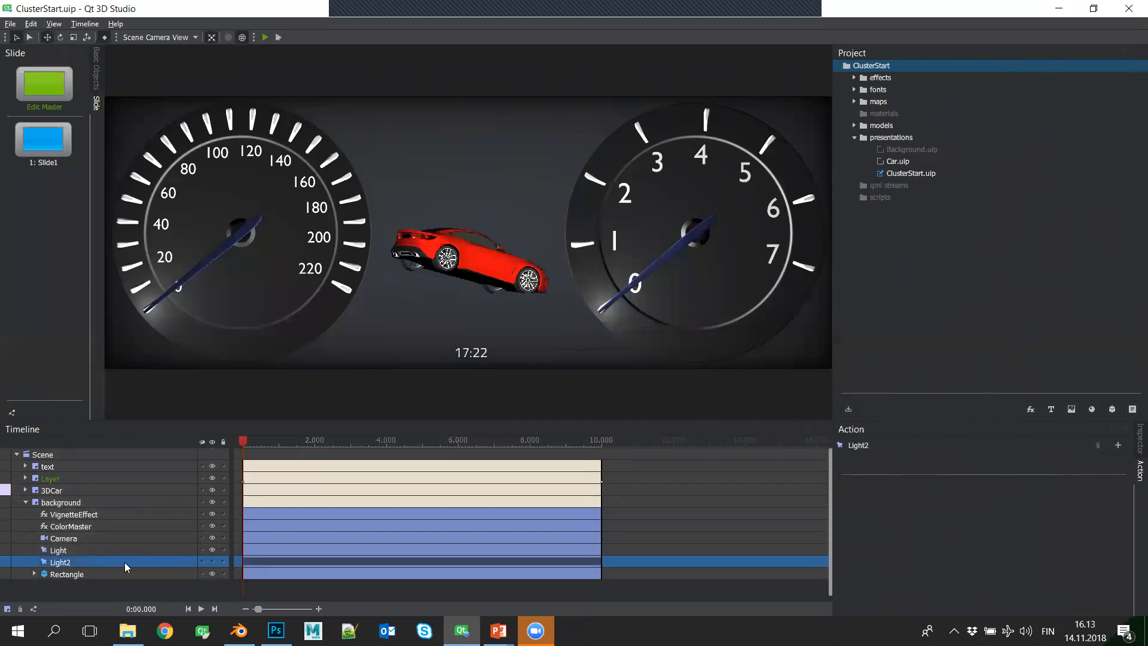
pyautogui.press('Delete')
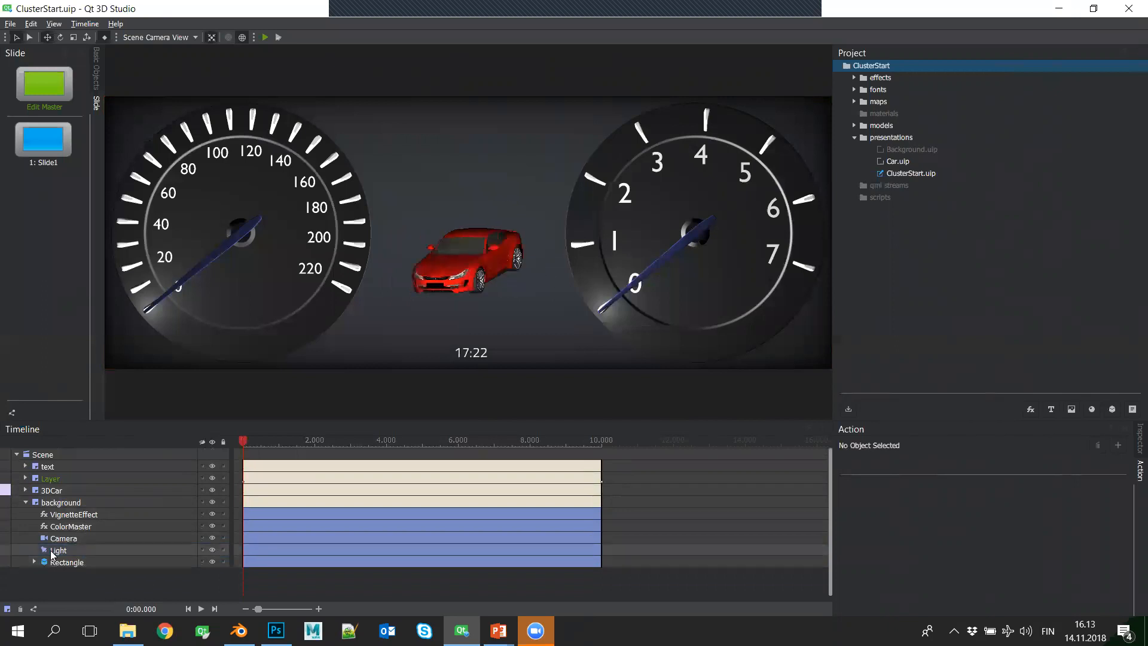
# - Check the 3DCar, Layer and text layers for hidden items, and consult the demo outline in the slide show
pyautogui.click(25, 503)
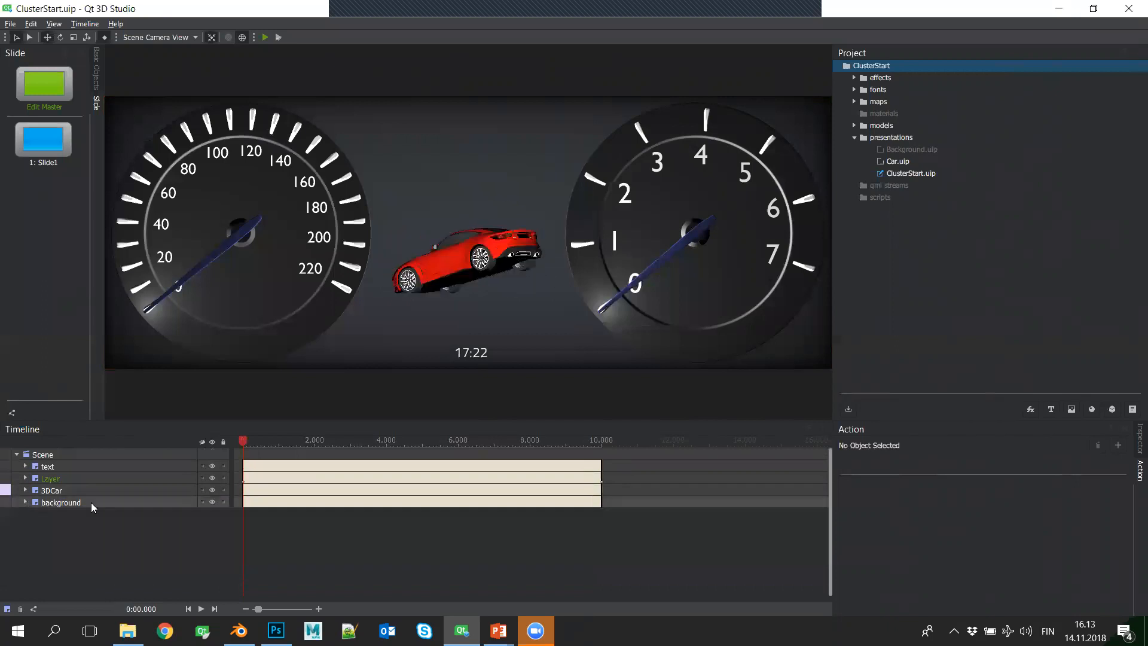
pyautogui.click(25, 490)
pyautogui.click(25, 478)
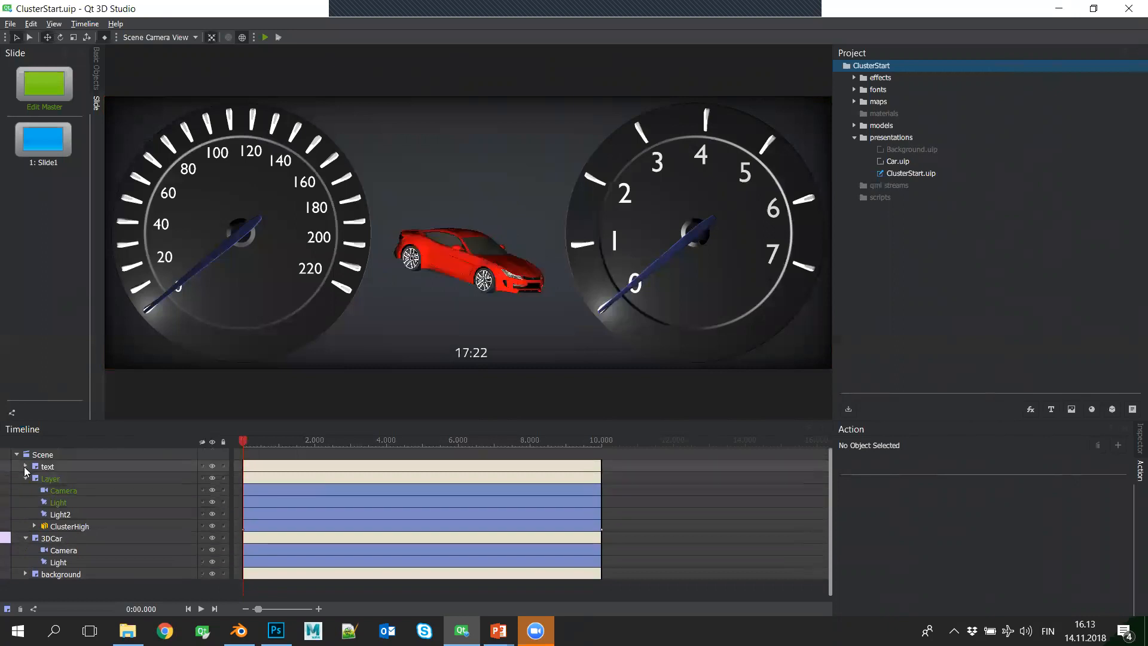
pyautogui.click(25, 466)
pyautogui.click(26, 466)
pyautogui.click(25, 479)
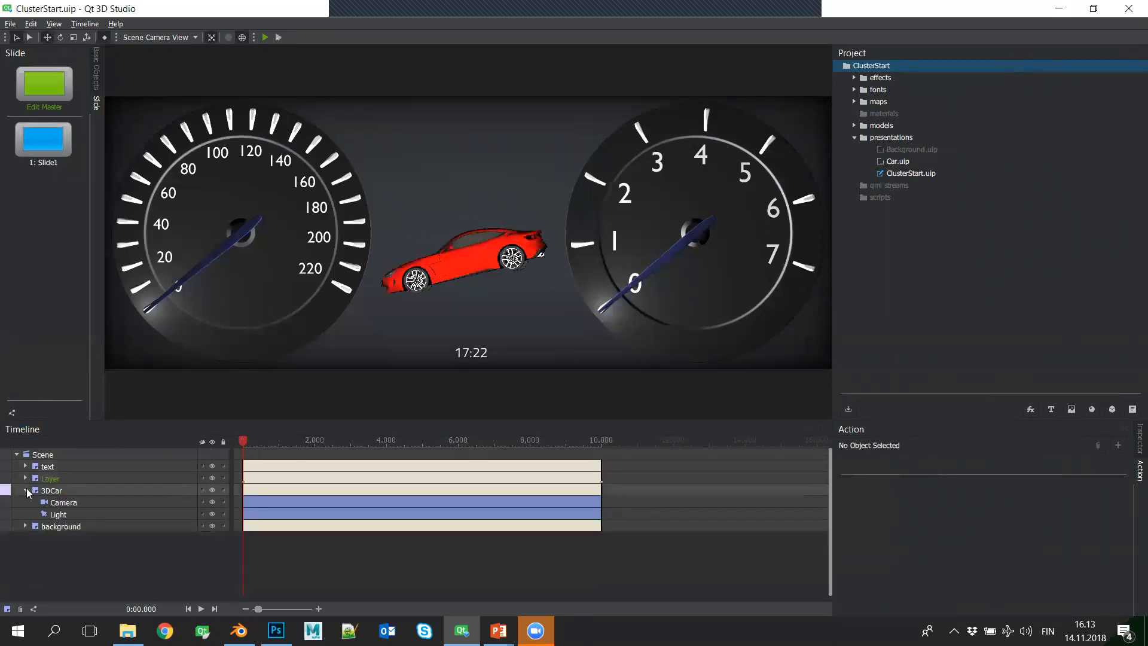
pyautogui.click(26, 489)
pyautogui.click(79, 502)
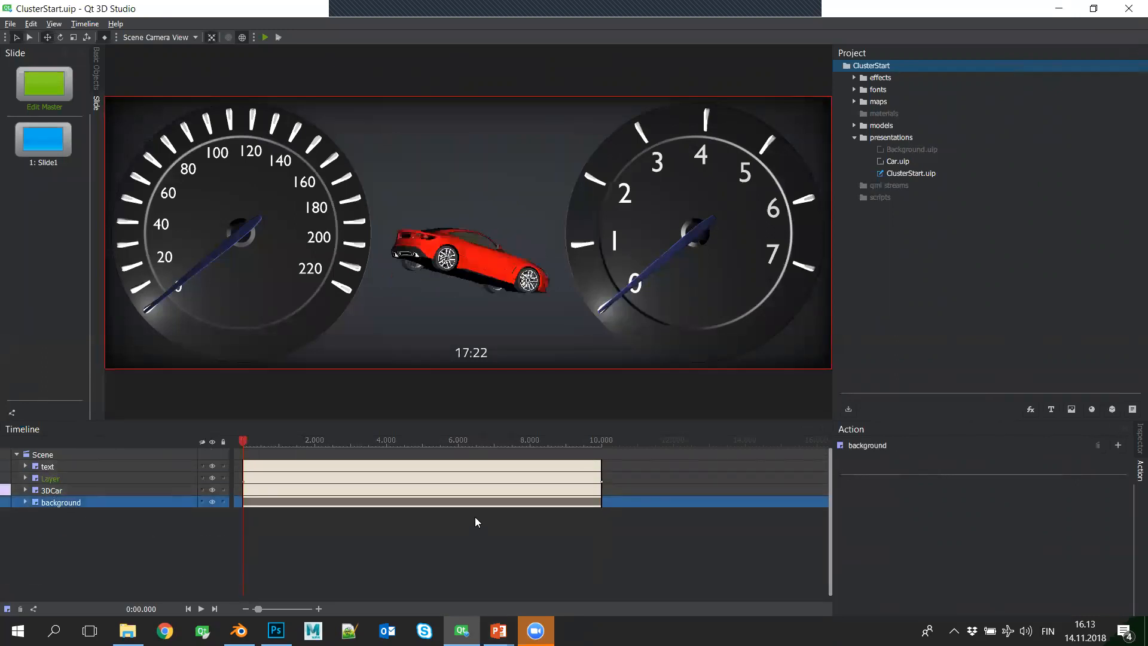
pyautogui.hotkey('alt', 'Tab')
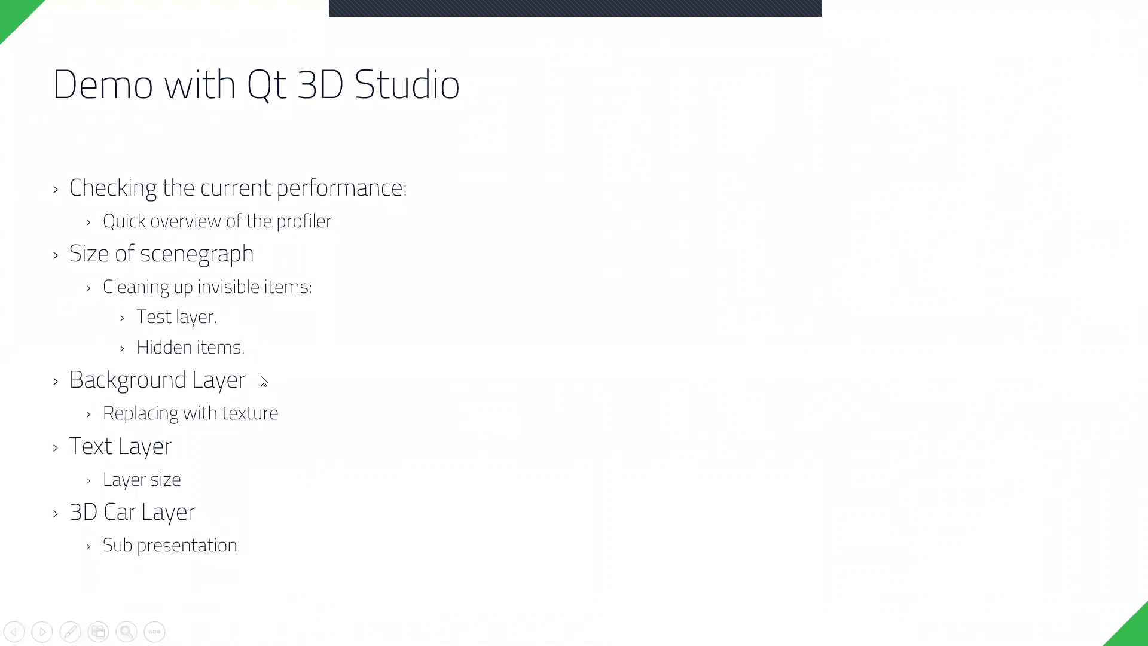
pyautogui.hotkey('alt', 'Tab')
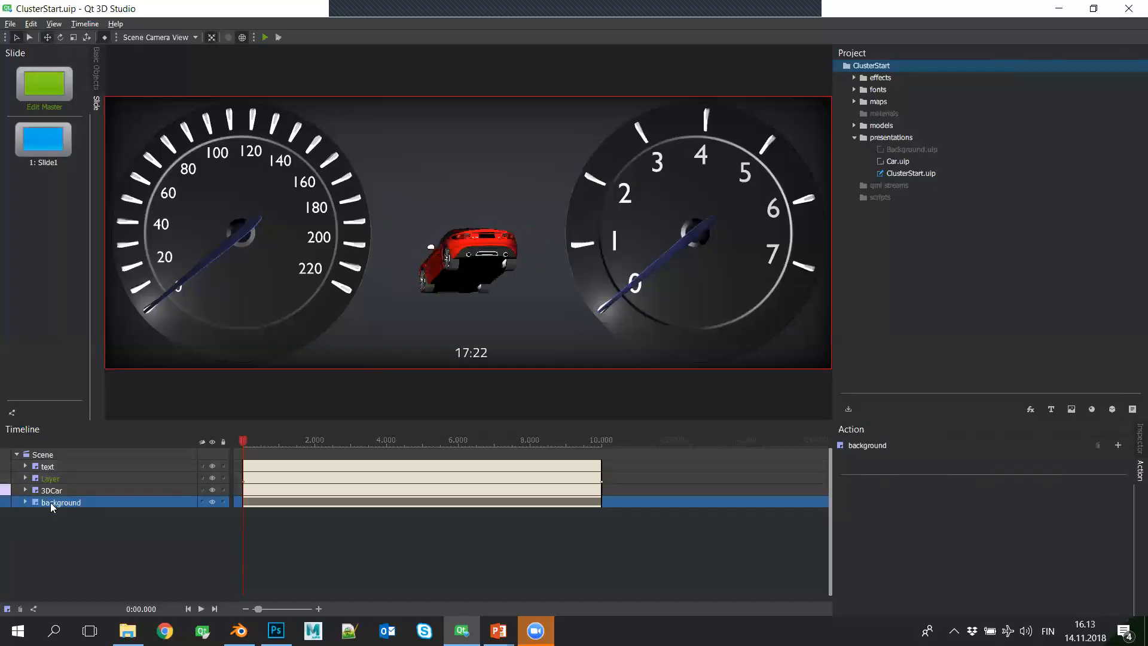
# - Expand the background layer in an enlarged timeline and isolate it by hiding the 3DCar, Layer and text layers
pyautogui.click(26, 502)
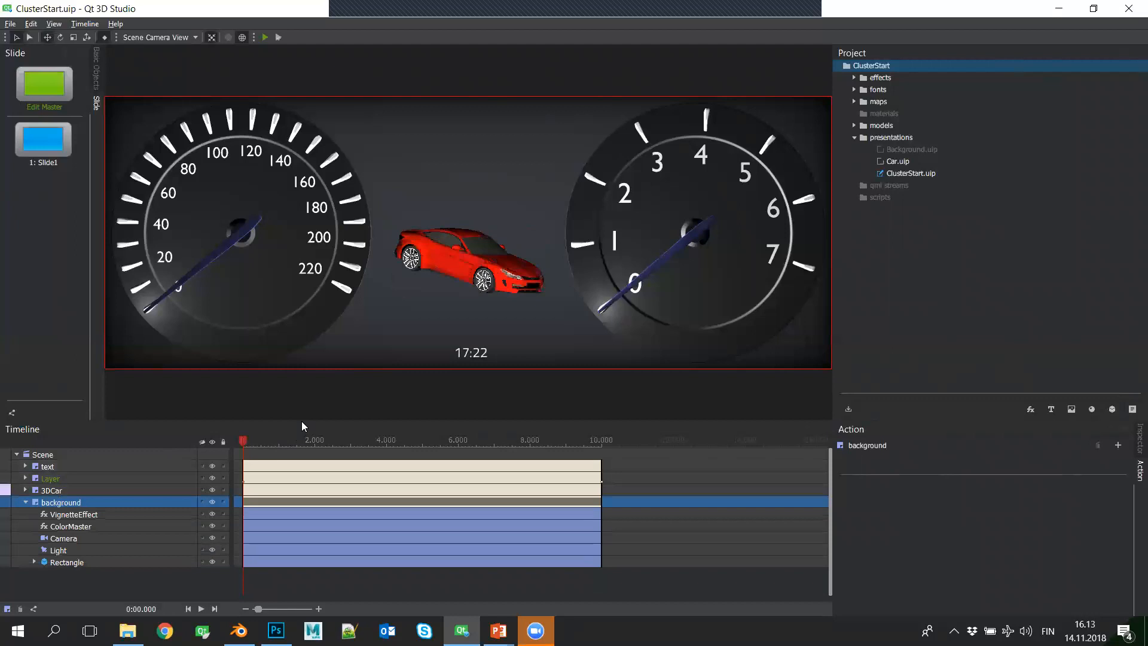
pyautogui.moveTo(304, 393); pyautogui.dragTo(303, 338)
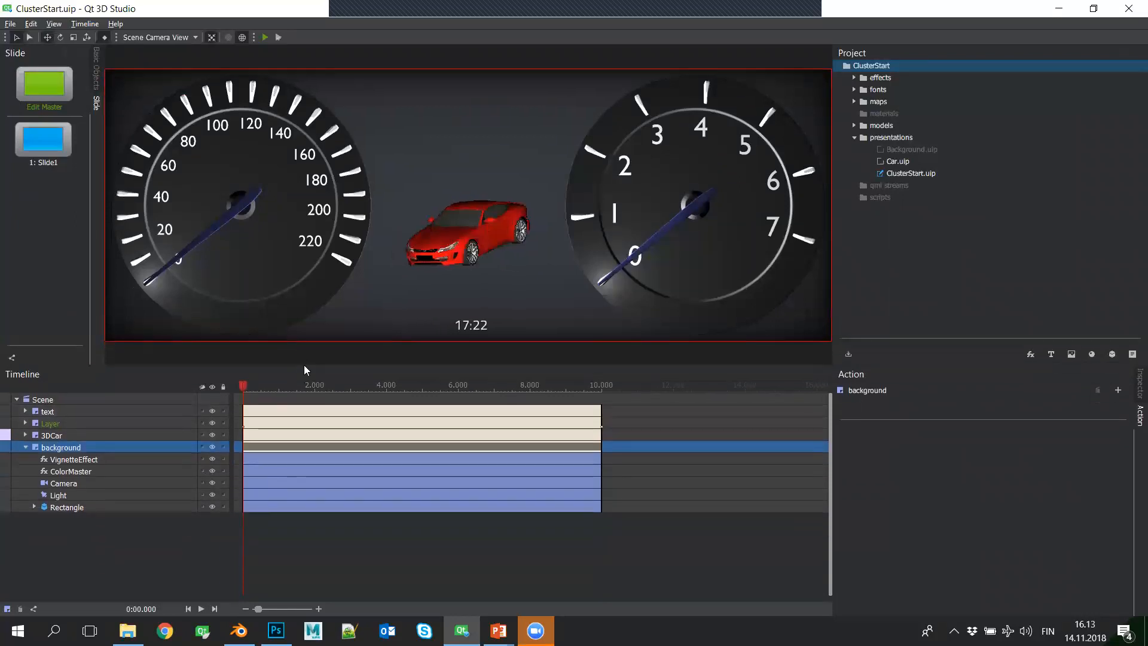
pyautogui.click(212, 435)
pyautogui.click(213, 422)
pyautogui.click(212, 410)
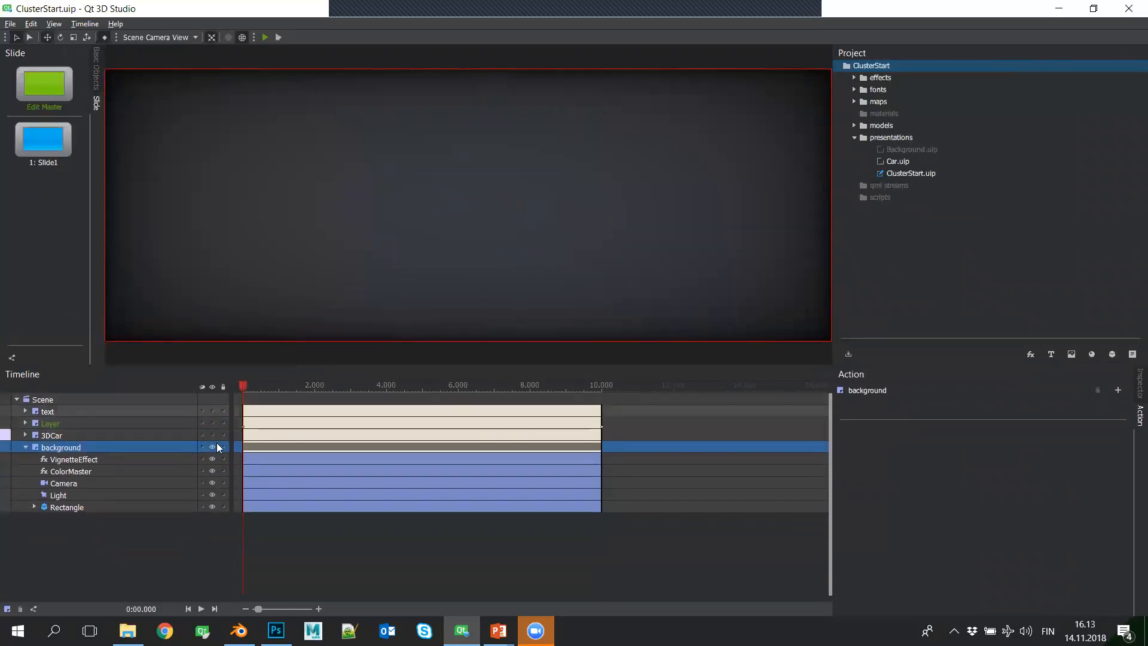
# - Hide the background layer's VignetteEffect and ColorMaster effects to expose the plain rectangle, keeping its Light enabled
pyautogui.click(121, 539)
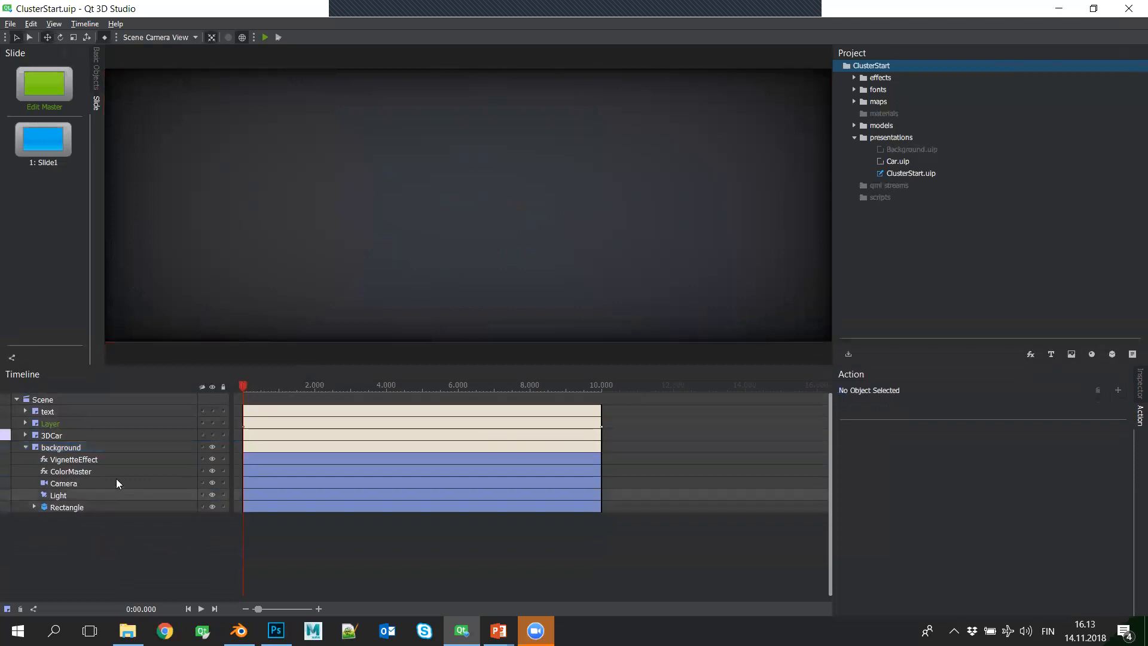
pyautogui.click(127, 449)
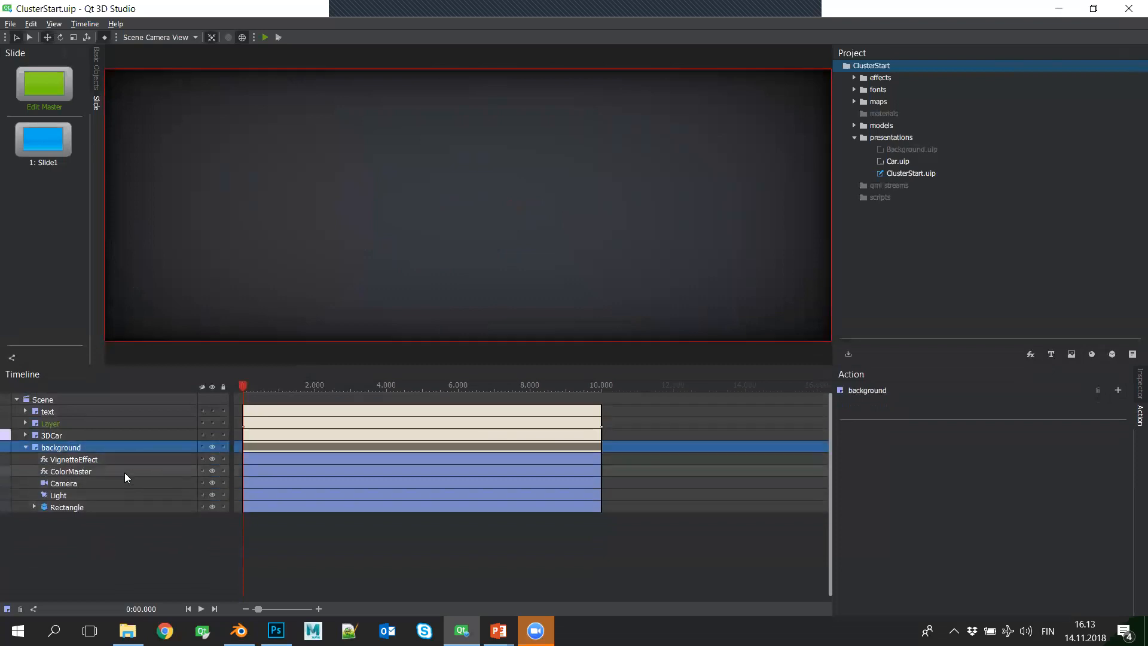
pyautogui.click(114, 507)
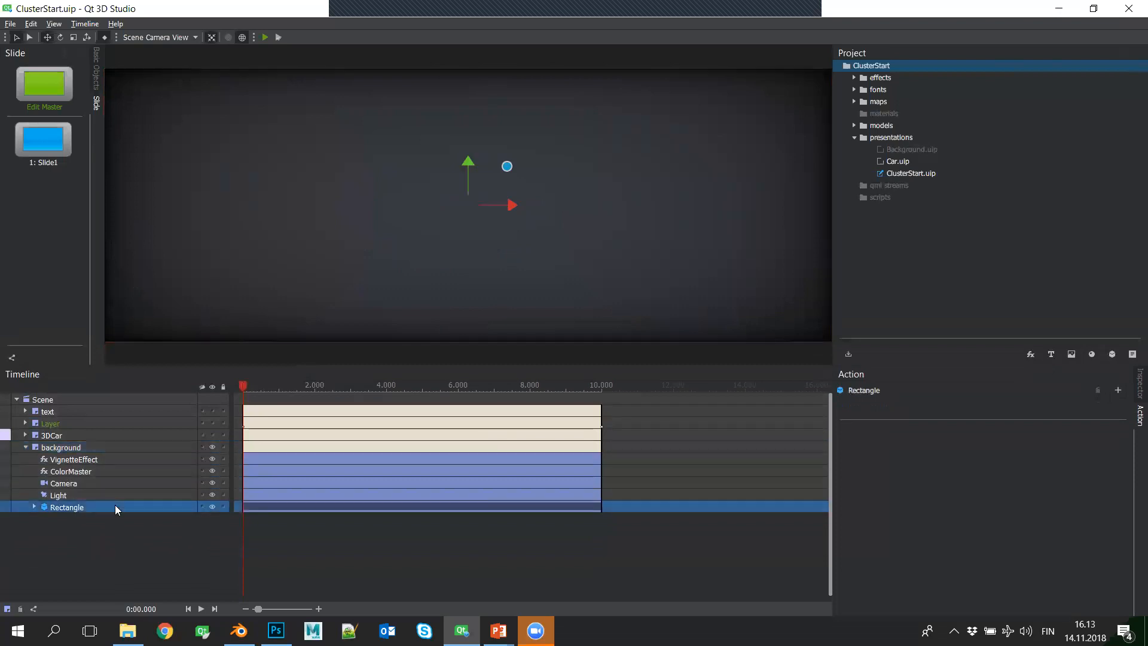
pyautogui.click(212, 459)
pyautogui.click(212, 470)
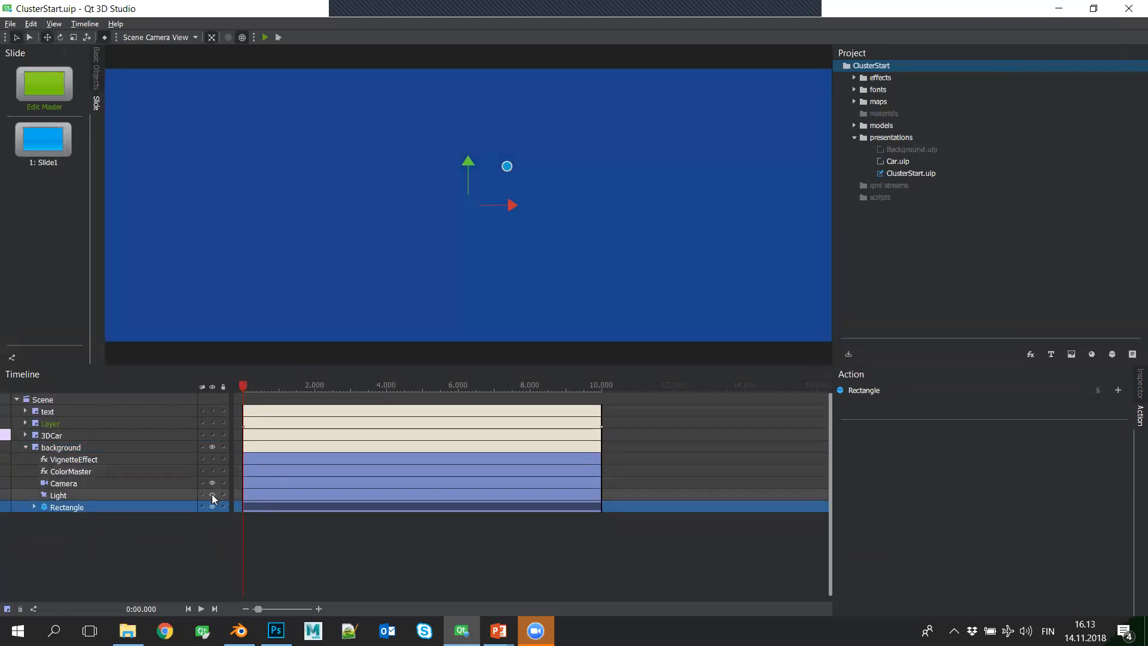
pyautogui.click(212, 495)
pyautogui.click(212, 495)
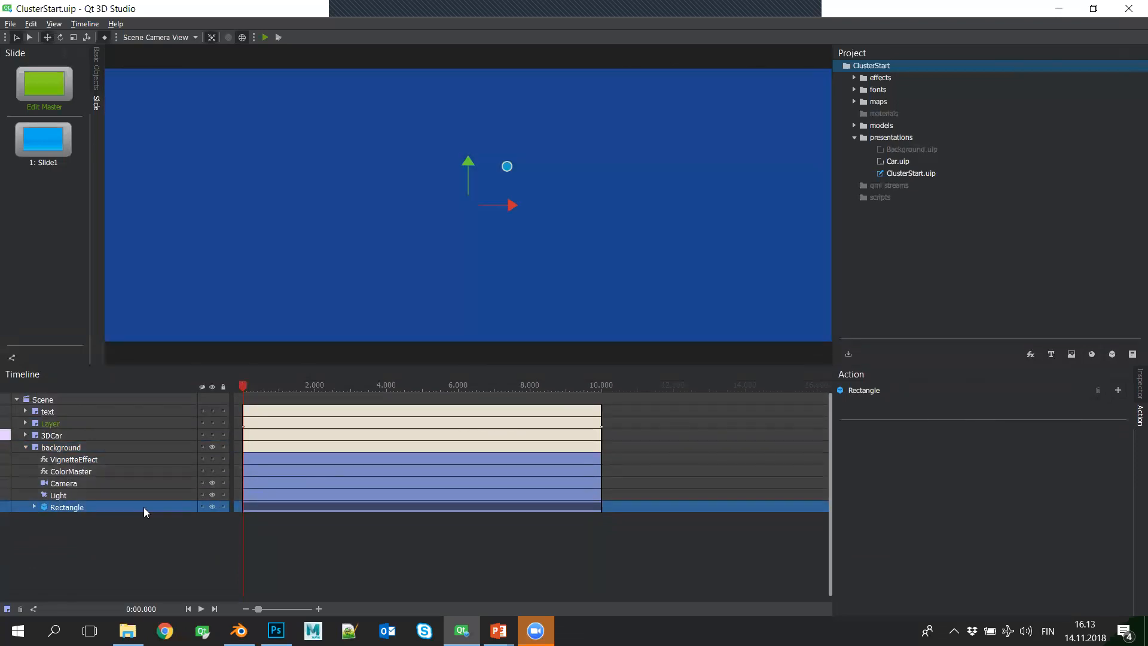
# - Inspect the background Rectangle's material and the properties of the ColorMaster and VignetteEffect effects
pyautogui.click(34, 507)
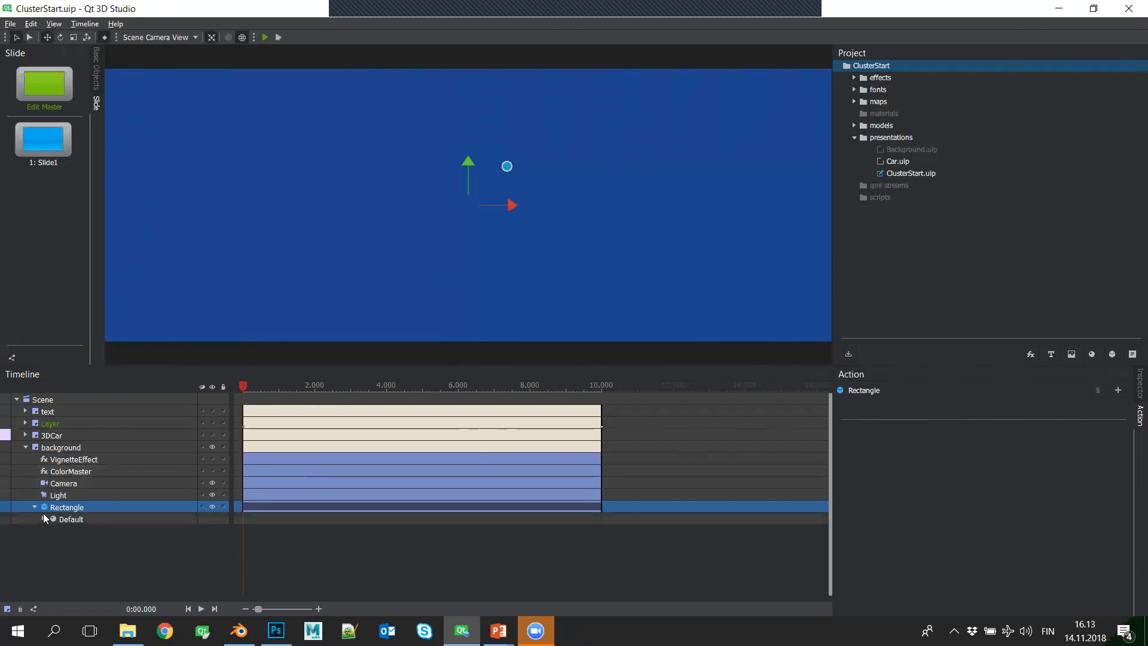
pyautogui.click(58, 519)
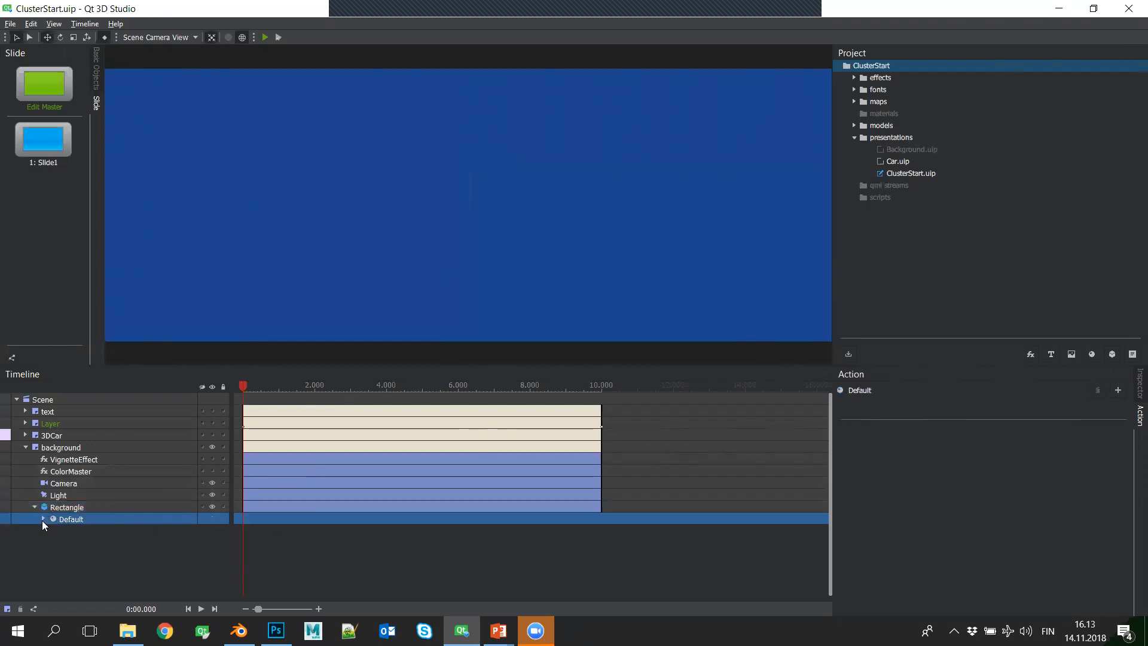
pyautogui.click(159, 471)
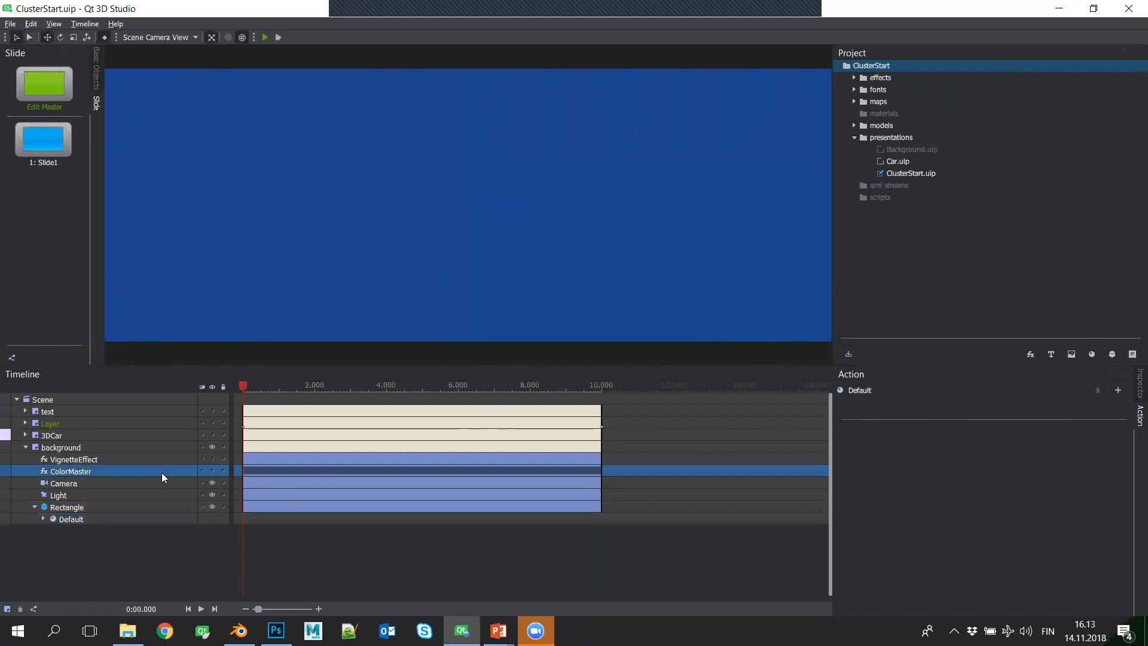
pyautogui.click(1138, 384)
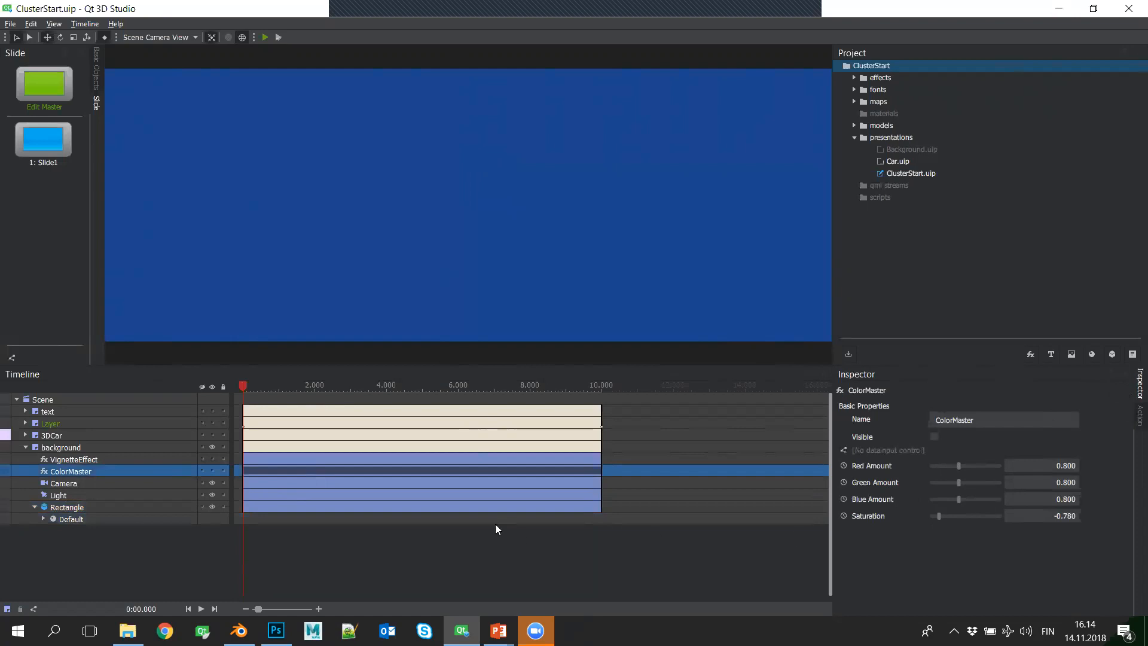
pyautogui.click(161, 461)
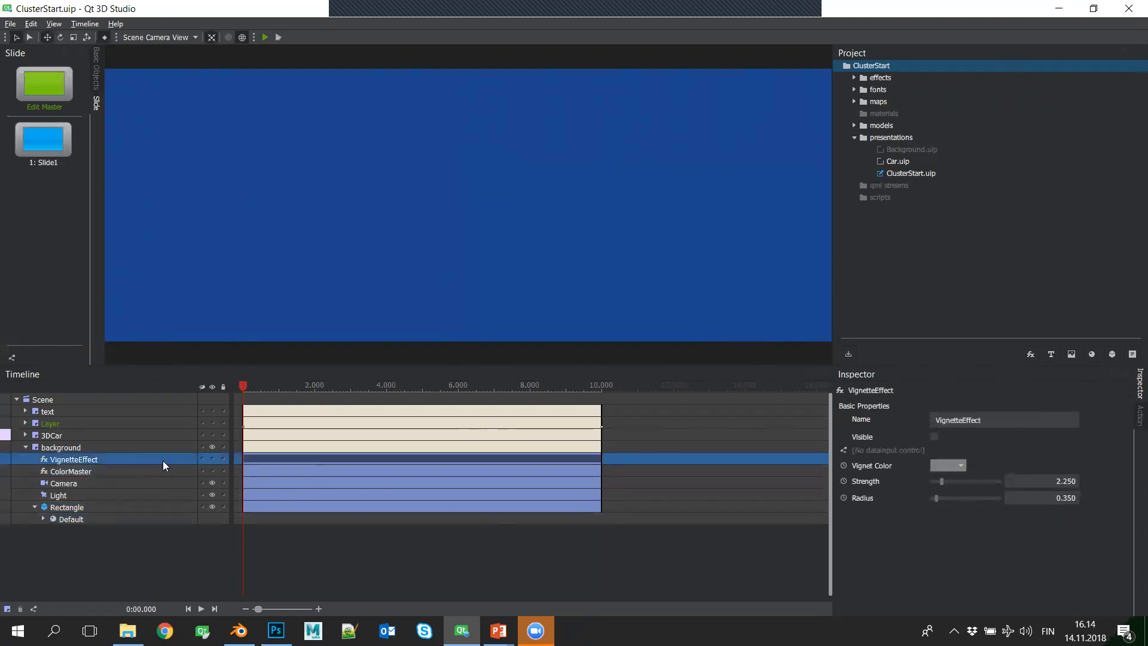
# - Make the ColorMaster and VignetteEffect effects visible again, then collapse and select the background layer's Rectangle
pyautogui.click(212, 471)
pyautogui.click(212, 459)
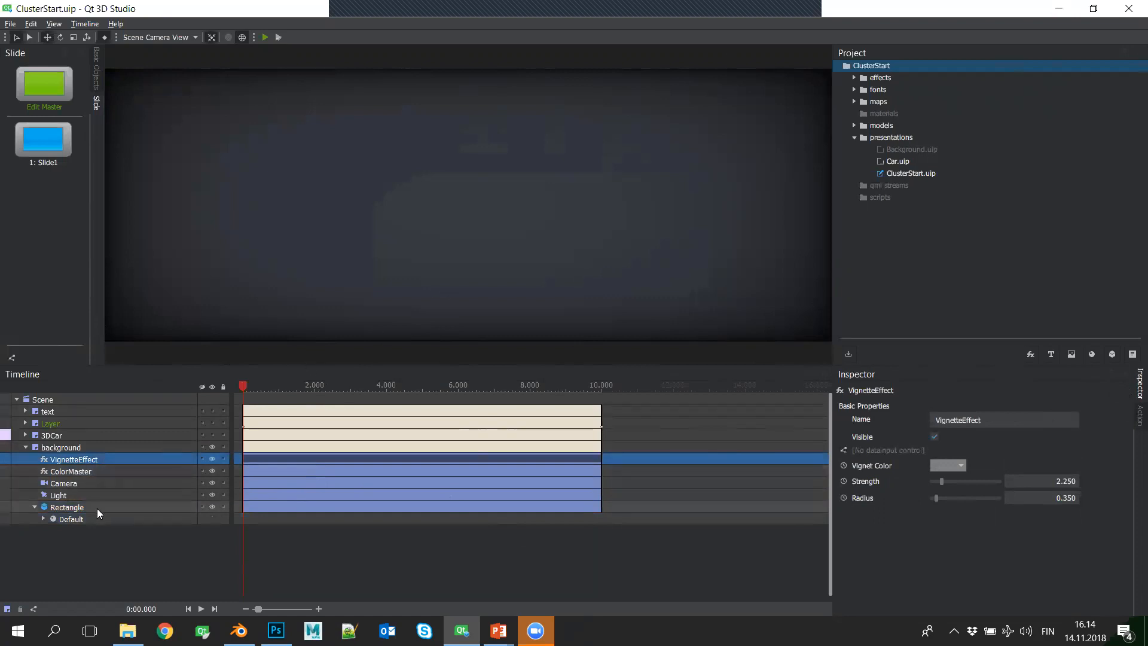
pyautogui.click(34, 507)
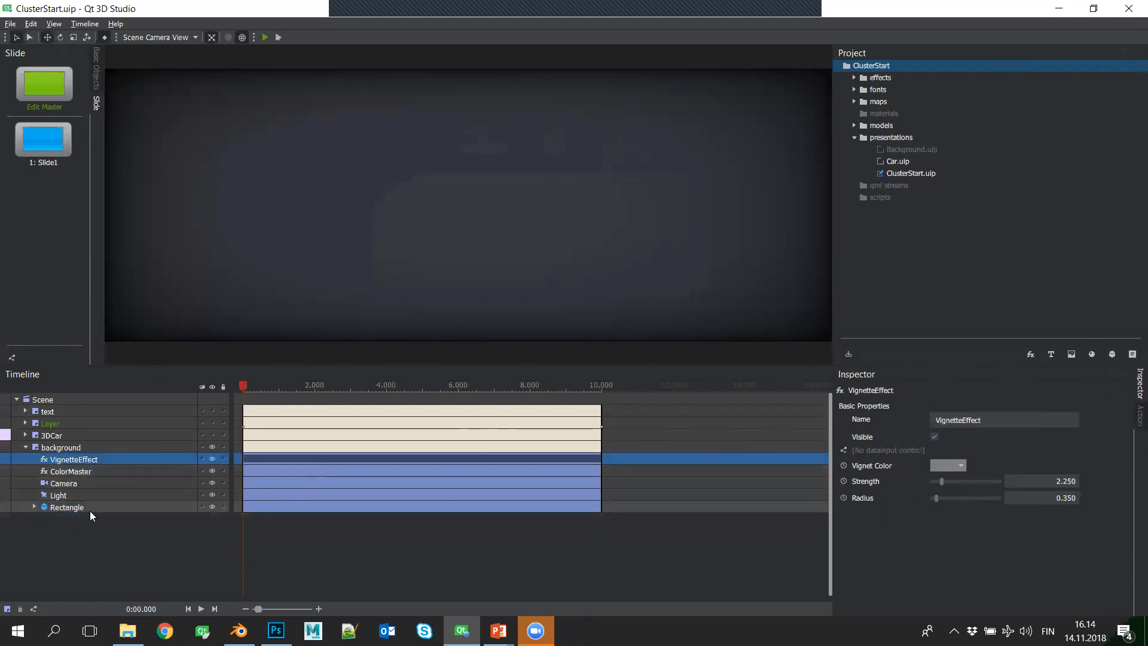
pyautogui.click(90, 508)
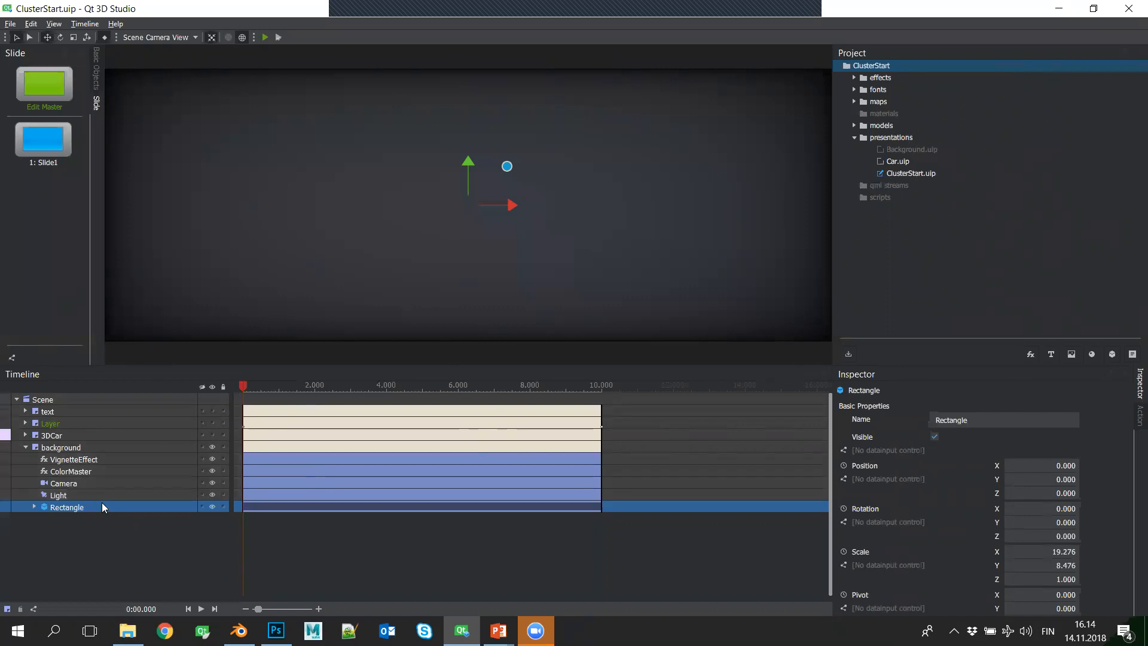
# - Import the background image from the Desktop's Webinar > ClusterEnd > maps folder into the project
pyautogui.click(850, 354)
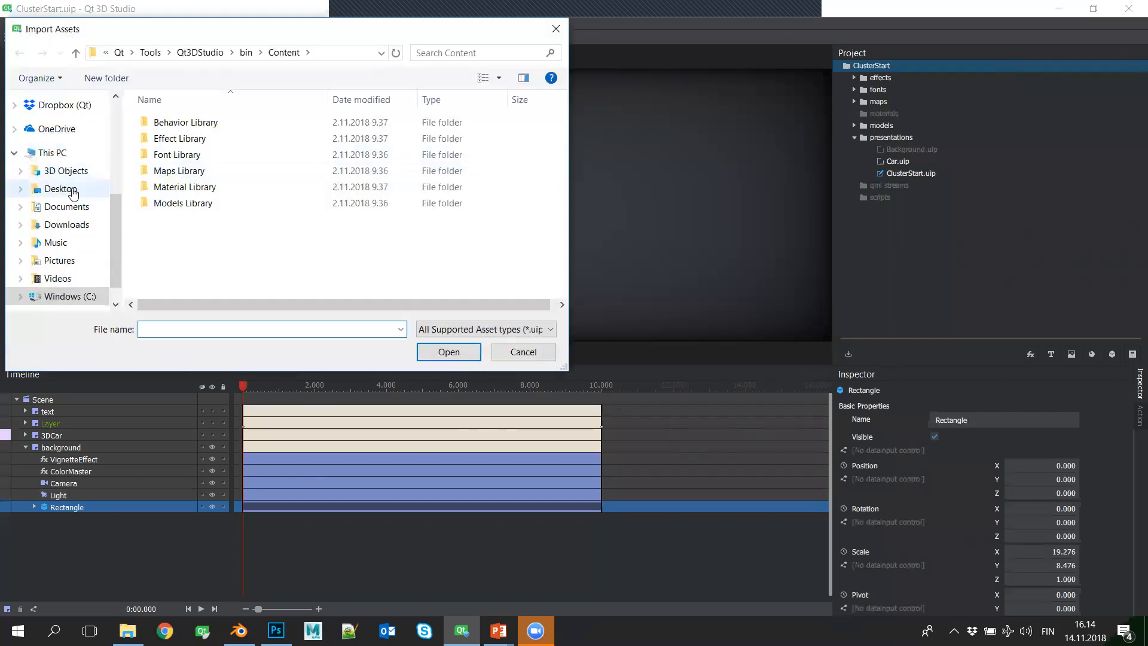
pyautogui.click(72, 188)
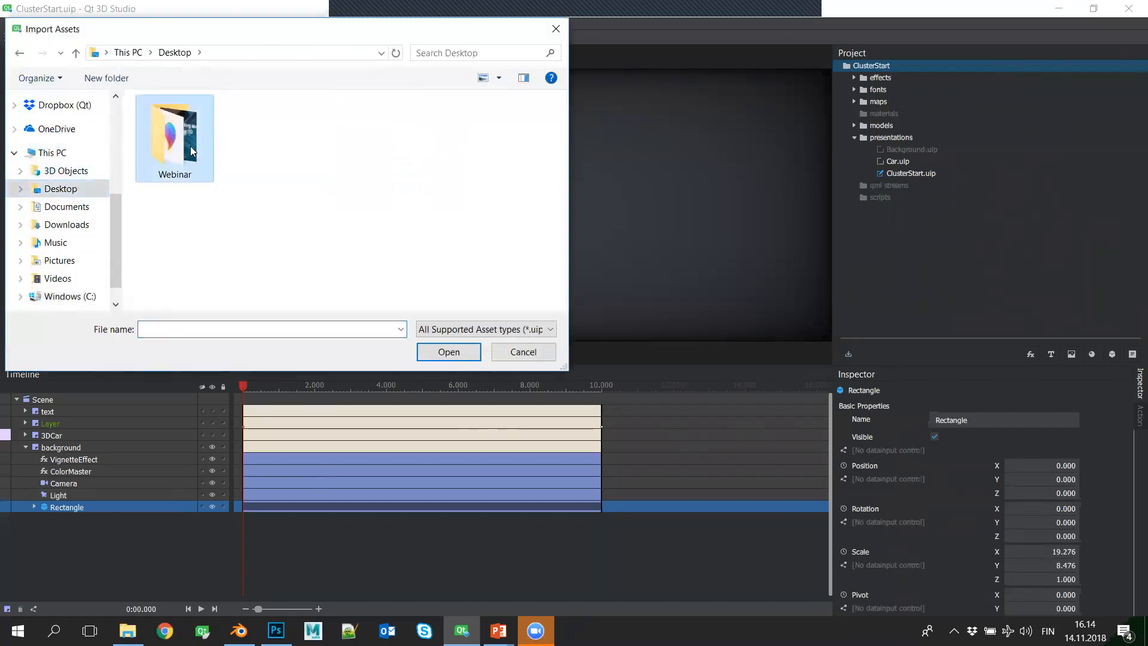
pyautogui.doubleClick(190, 146)
pyautogui.click(181, 142)
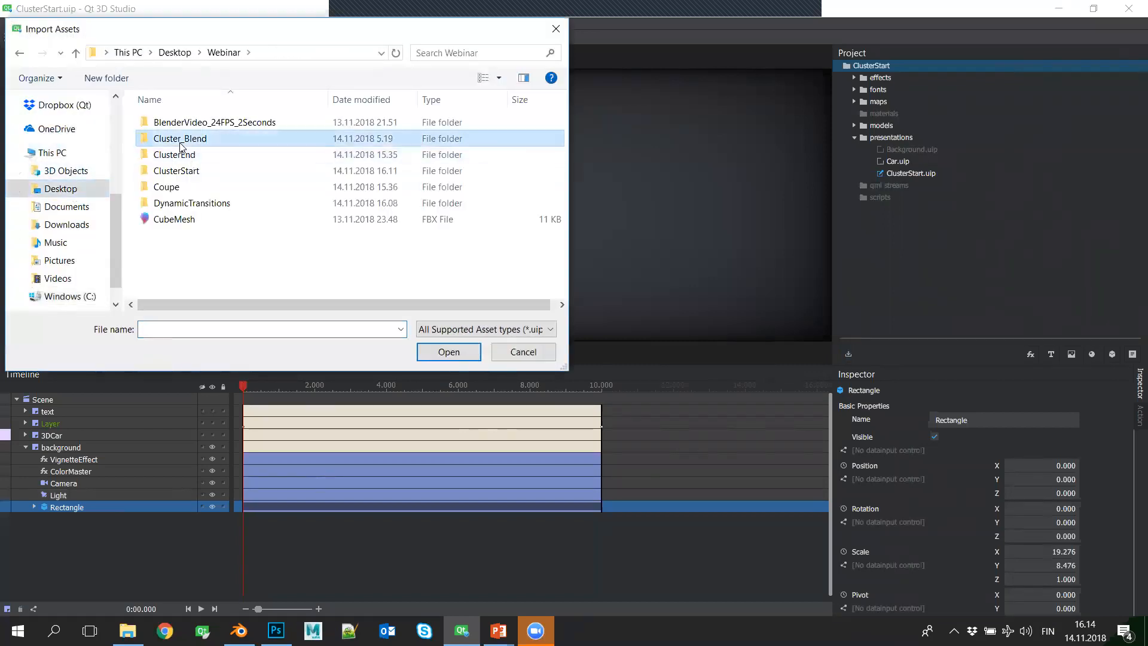
pyautogui.doubleClick(173, 157)
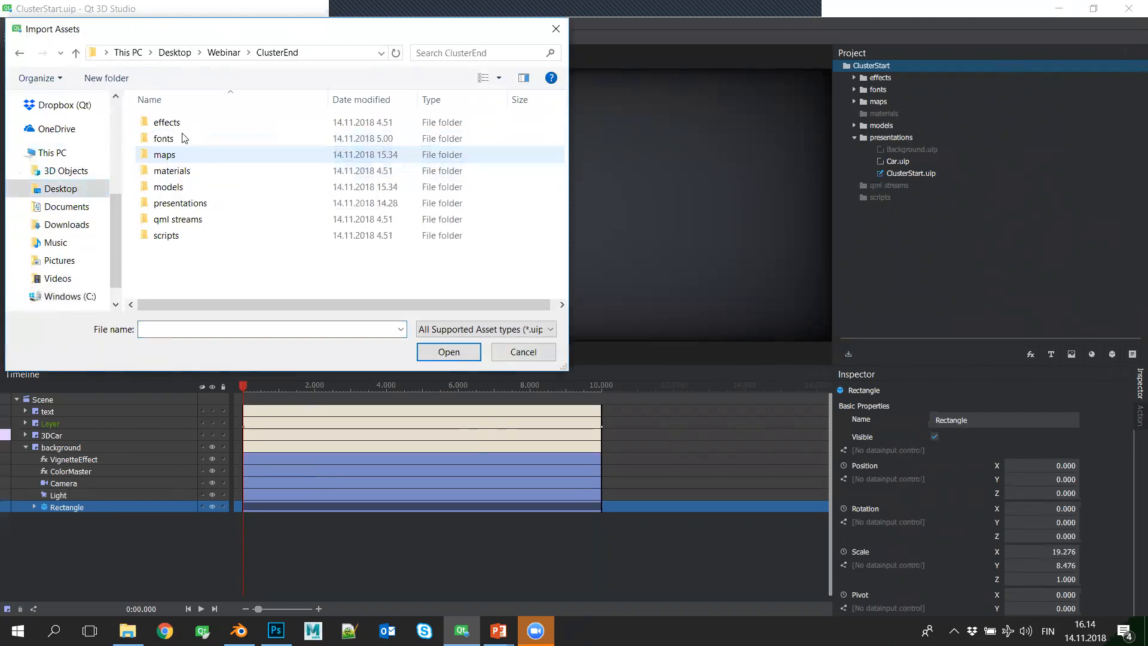
pyautogui.click(168, 154)
pyautogui.doubleClick(168, 154)
pyautogui.doubleClick(177, 140)
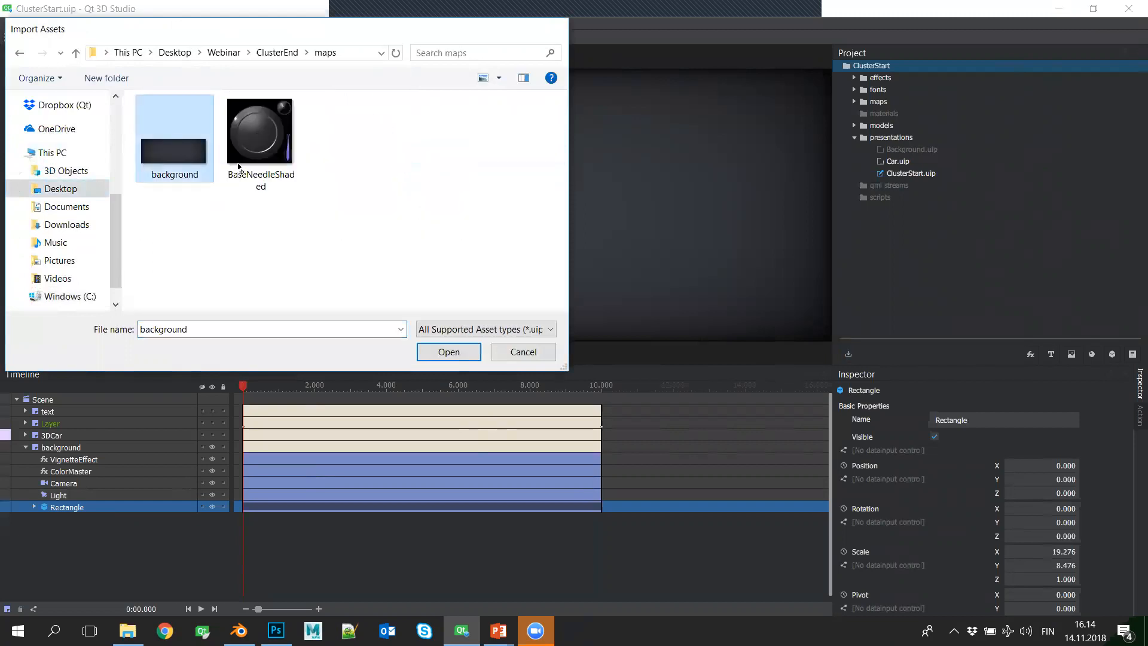
# - Add background.jpg to the background layer and hide that layer's VignetteEffect and ColorMaster effects
pyautogui.moveTo(912, 111); pyautogui.dragTo(105, 451)
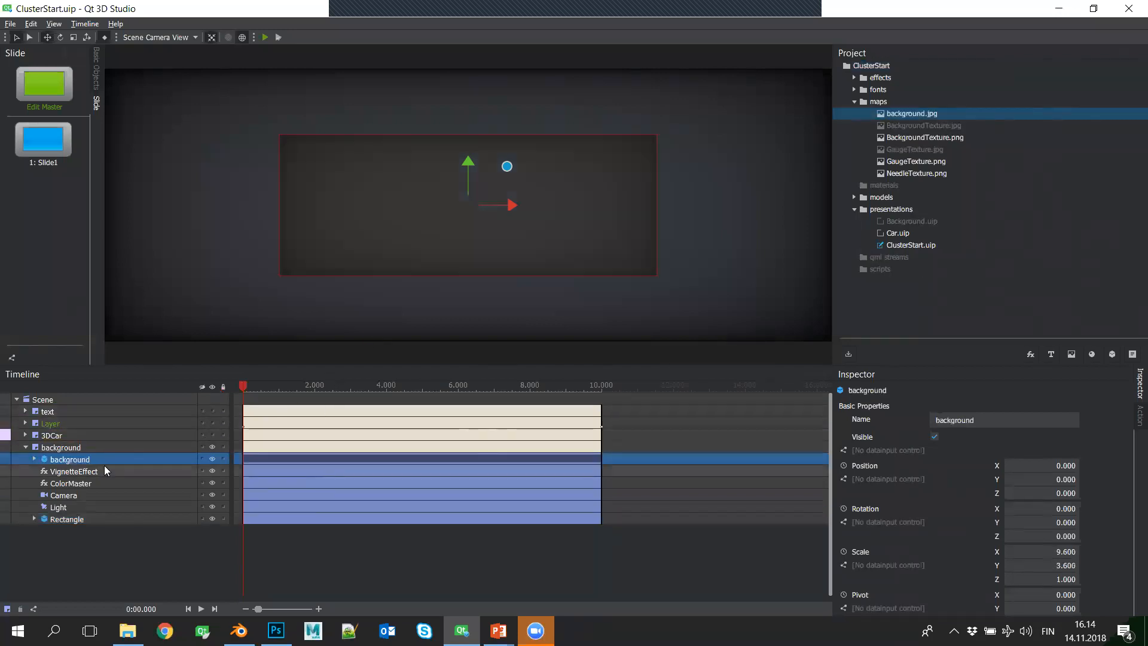
pyautogui.click(213, 471)
pyautogui.click(212, 483)
pyautogui.click(153, 483)
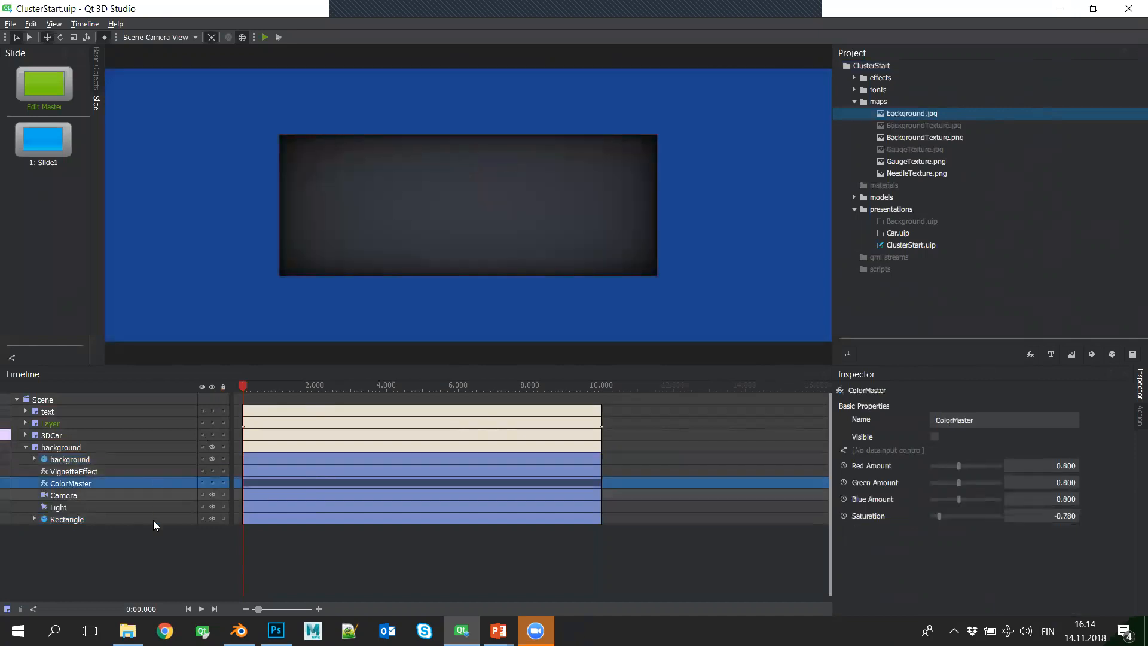
# - Delete the Rectangle, ColorMaster and VignetteEffect from the background layer
pyautogui.click(153, 520)
pyautogui.press('Delete')
pyautogui.click(104, 486)
pyautogui.press('Delete')
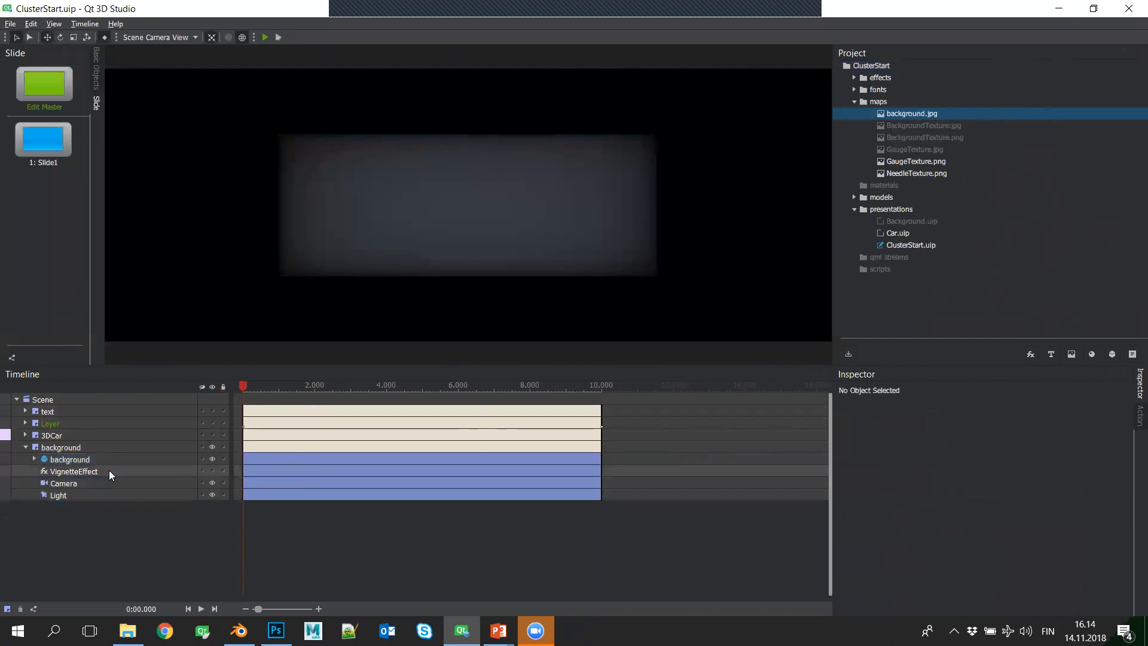
pyautogui.click(109, 471)
pyautogui.press('Delete')
# - Scale the background image to about 19.2 in X and 7.14 in Y so it fills the scene
pyautogui.click(120, 460)
pyautogui.press('r')
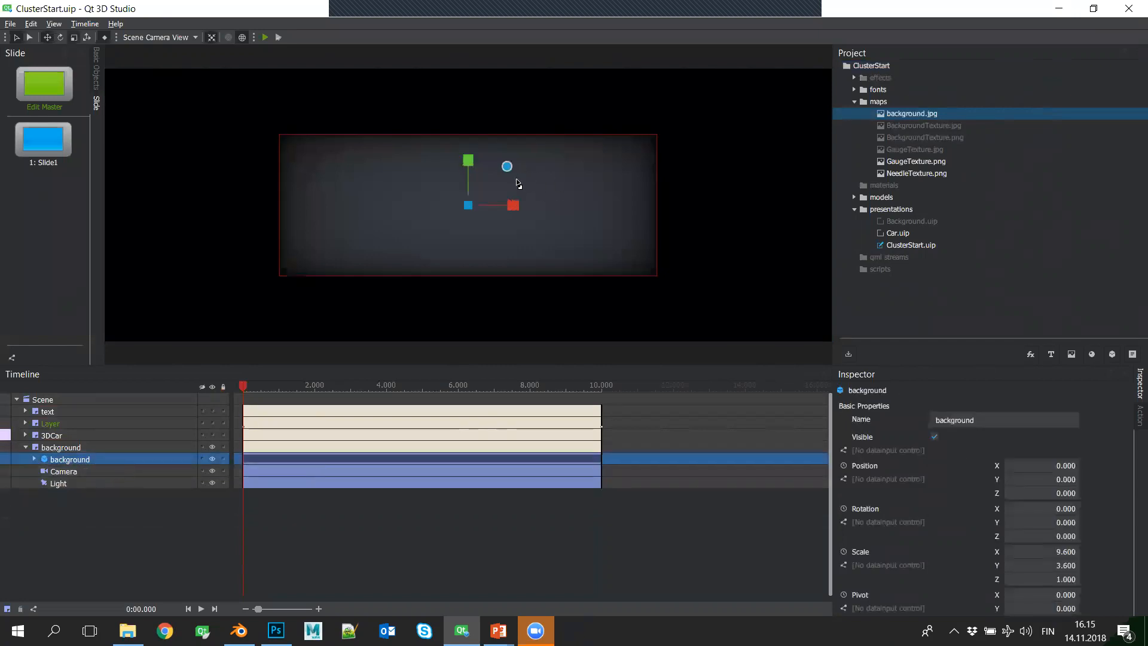
pyautogui.moveTo(508, 167); pyautogui.dragTo(547, 131)
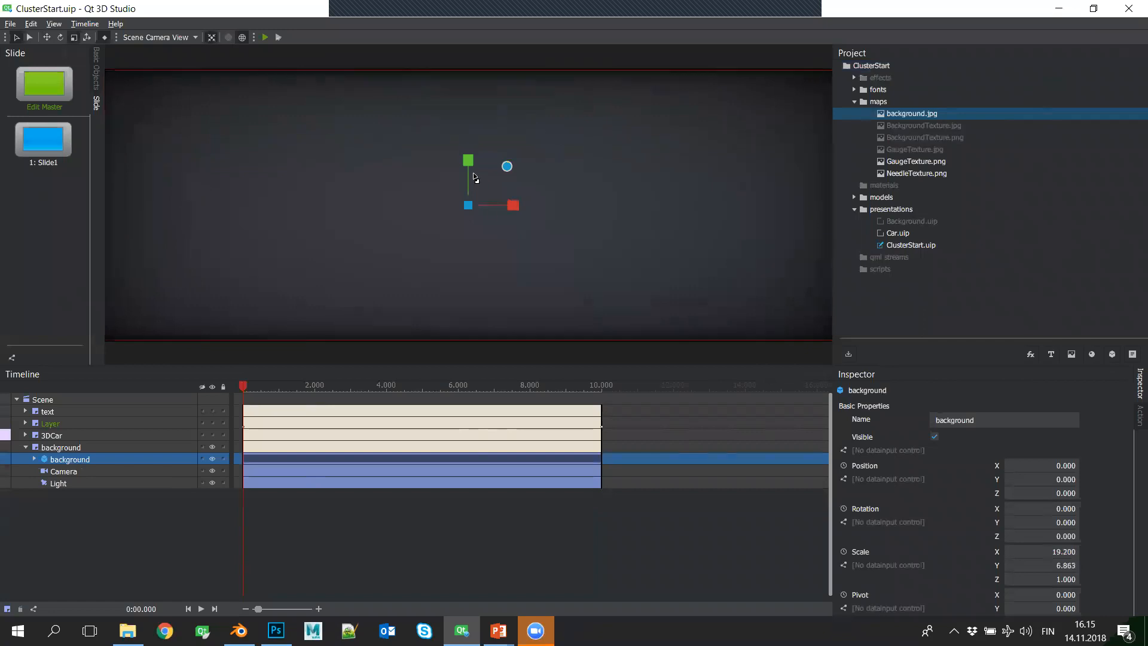
pyautogui.moveTo(469, 161); pyautogui.dragTo(468, 153)
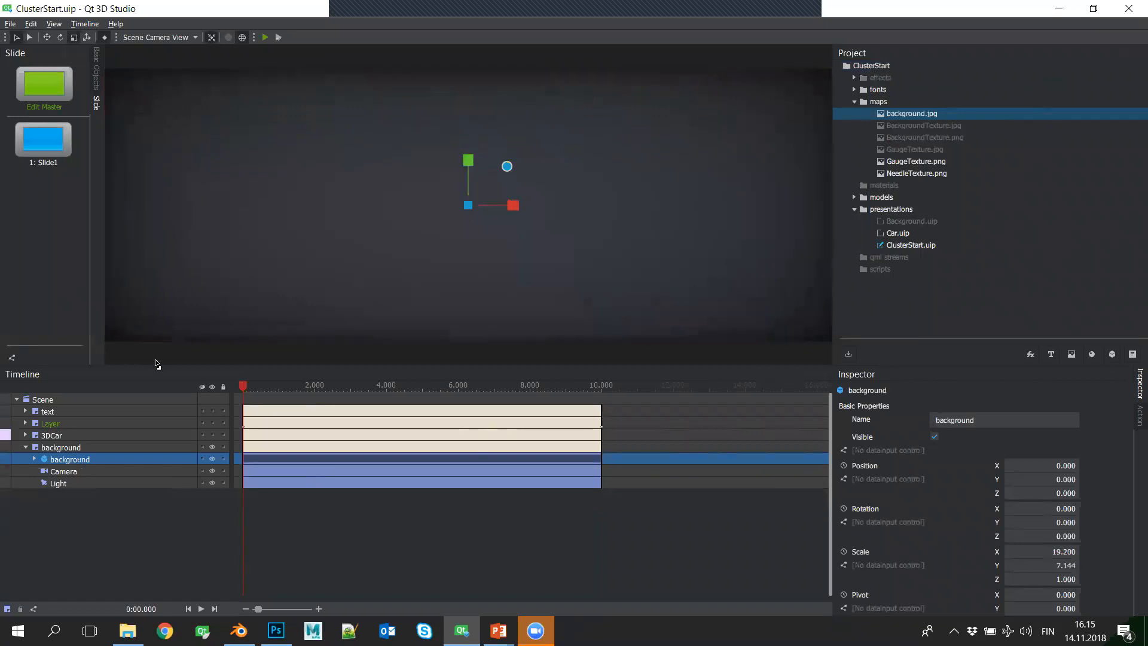
pyautogui.click(92, 534)
# - Expand the background image down to its diffuse map and delete the background layer's Light
pyautogui.click(99, 460)
pyautogui.click(34, 459)
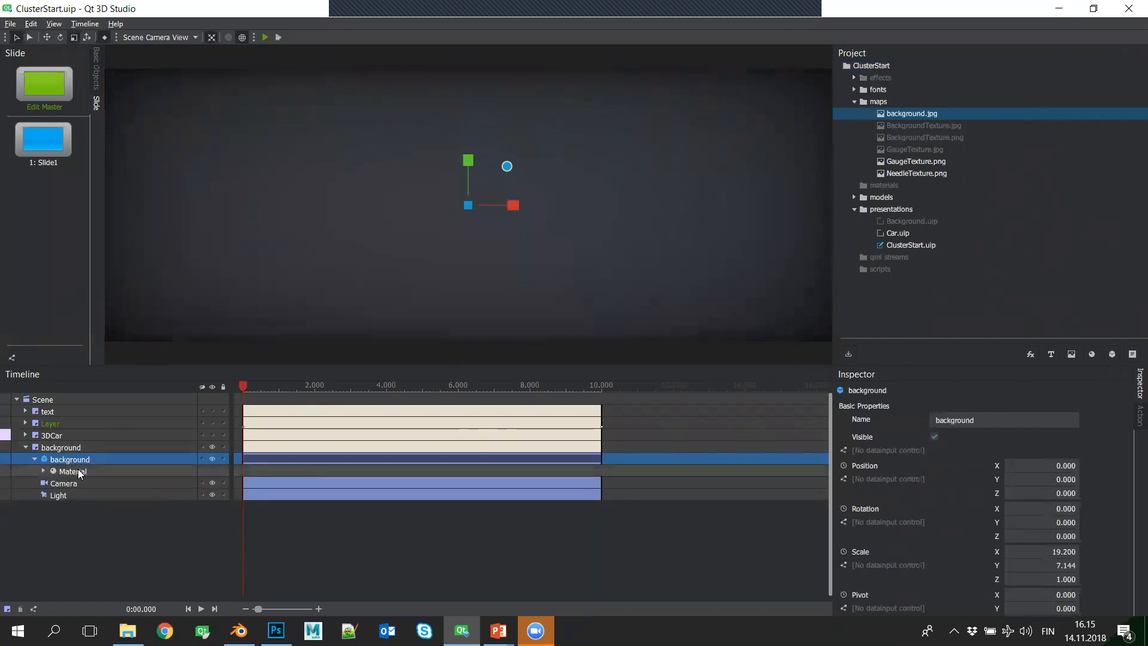
pyautogui.click(43, 471)
pyautogui.click(79, 508)
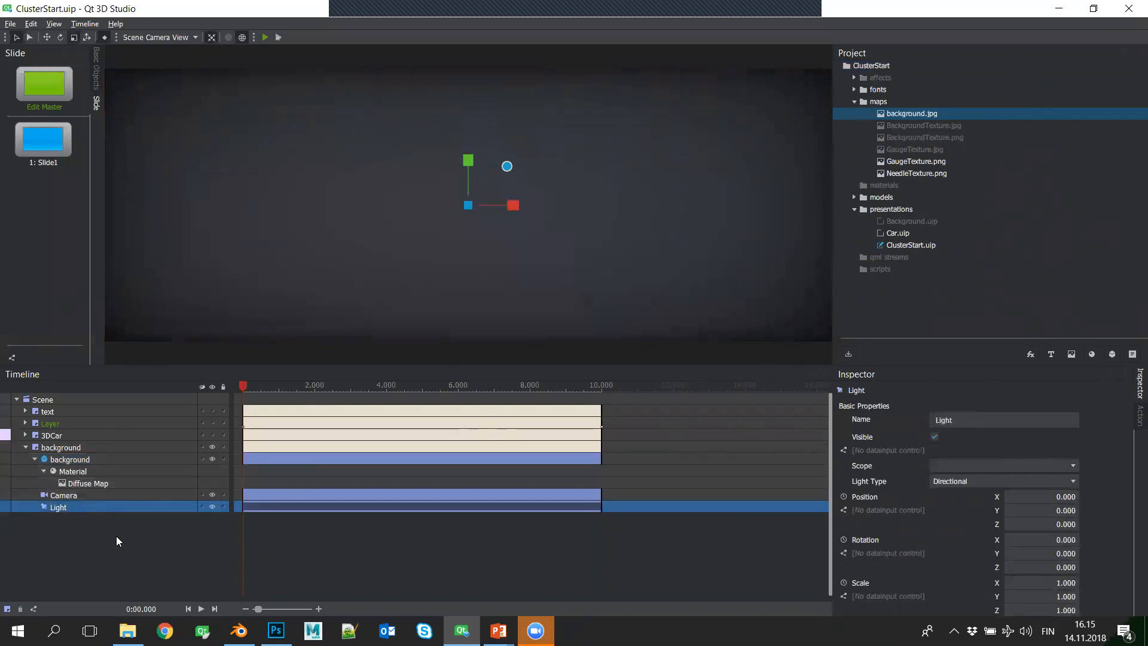
pyautogui.press('Delete')
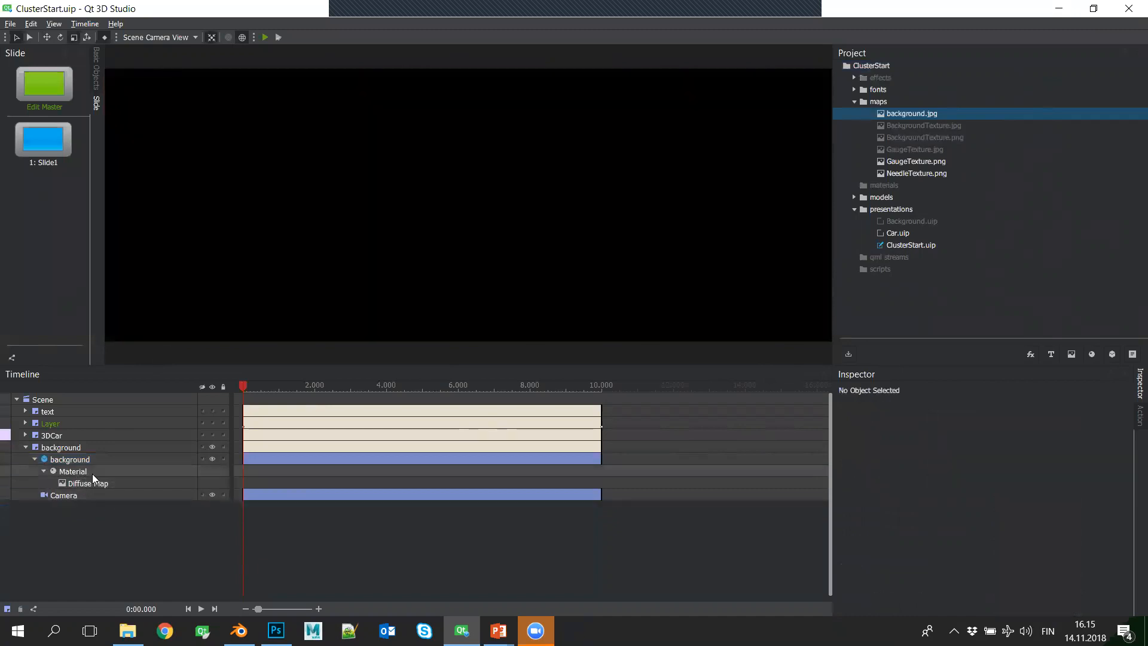
# - Set the background image material's Lighting to None
pyautogui.click(97, 473)
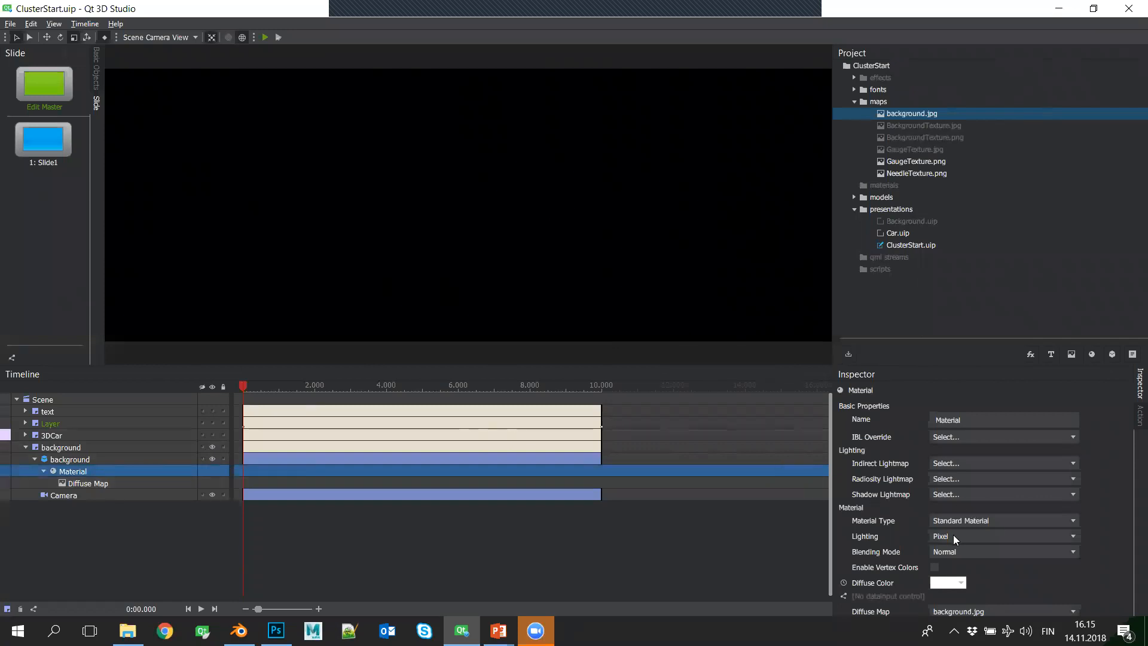
pyautogui.scroll(-5, 985, 526)
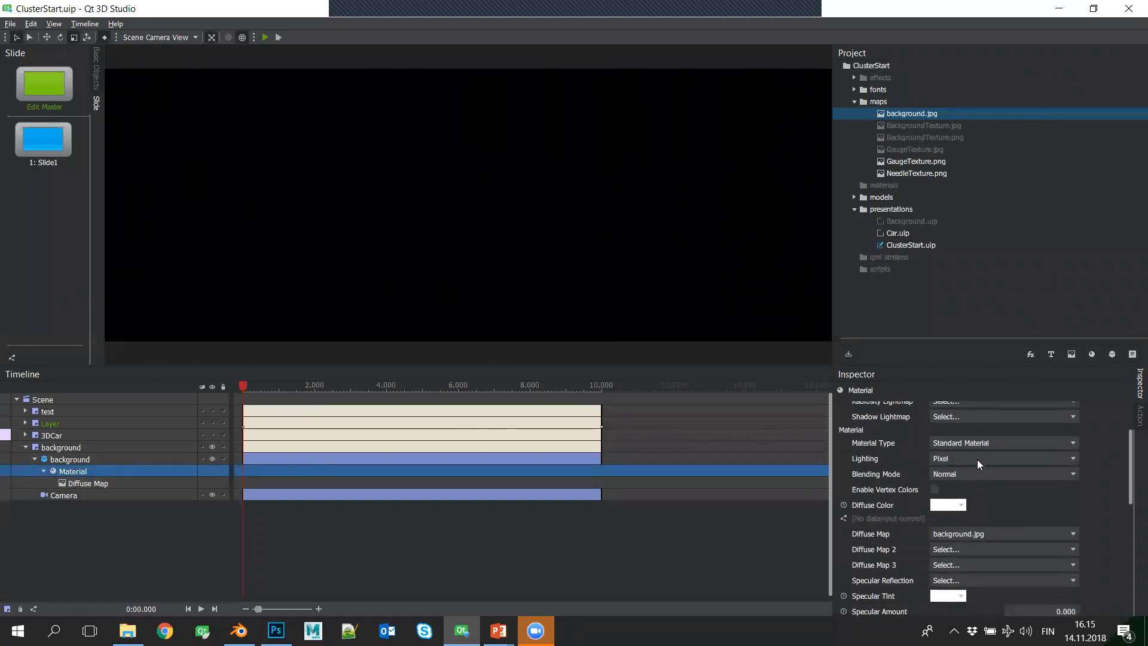
pyautogui.click(982, 459)
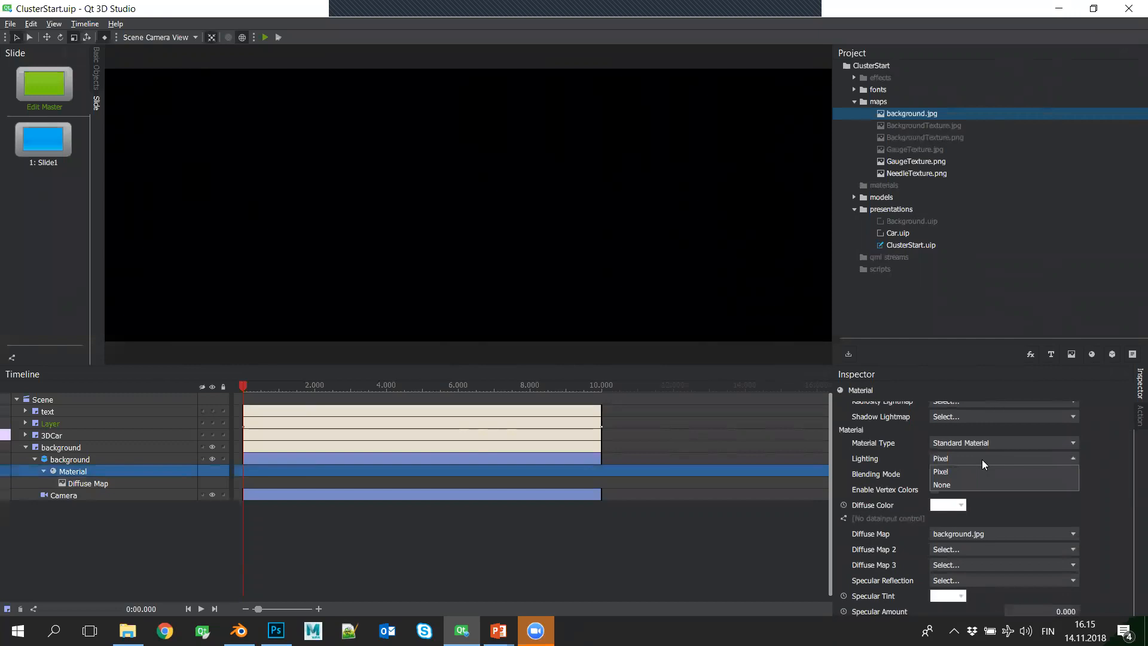
pyautogui.click(962, 484)
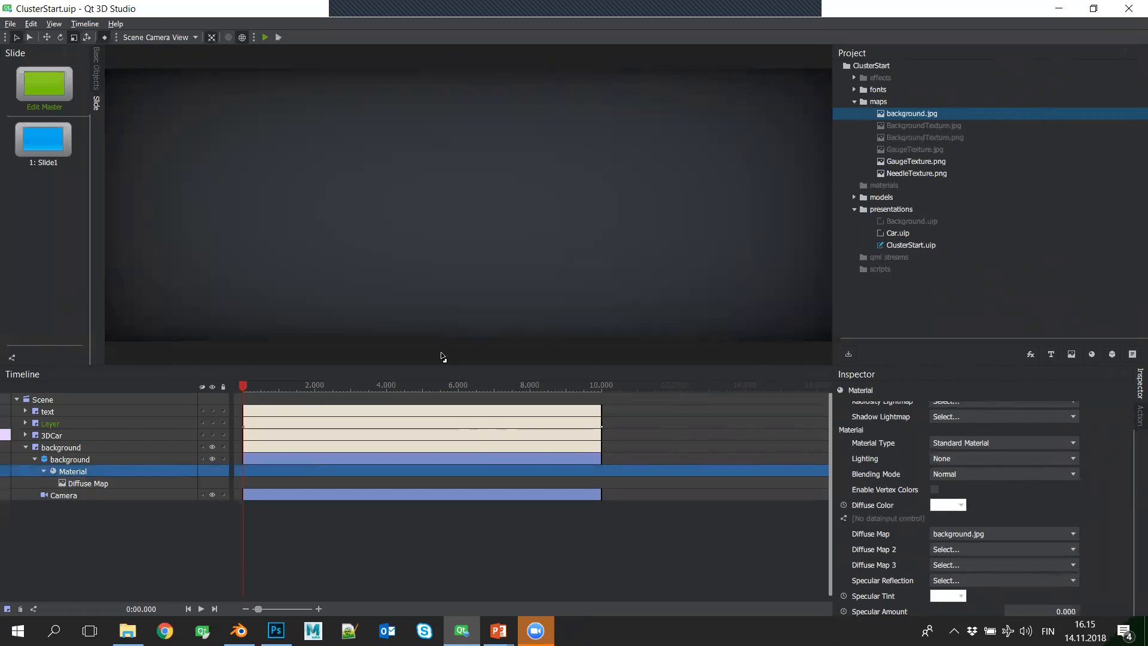
# - Collapse the background layer and make the 3DCar, Layer and text layers visible again
pyautogui.click(42, 471)
pyautogui.click(35, 459)
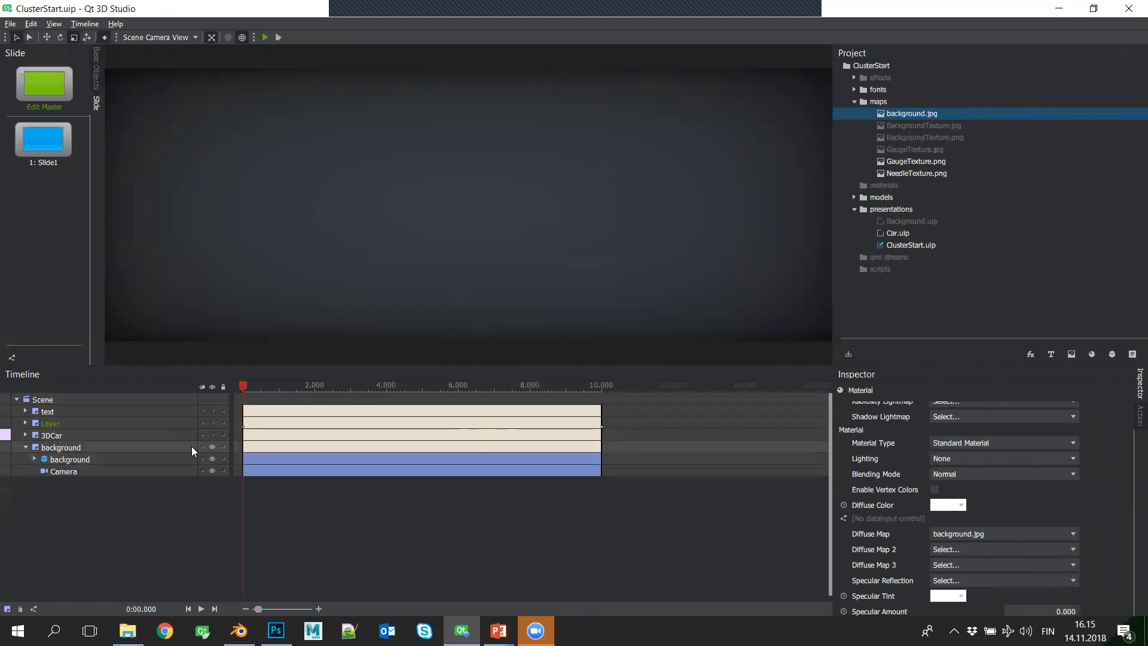
pyautogui.click(27, 448)
pyautogui.click(213, 435)
pyautogui.click(212, 422)
pyautogui.click(212, 411)
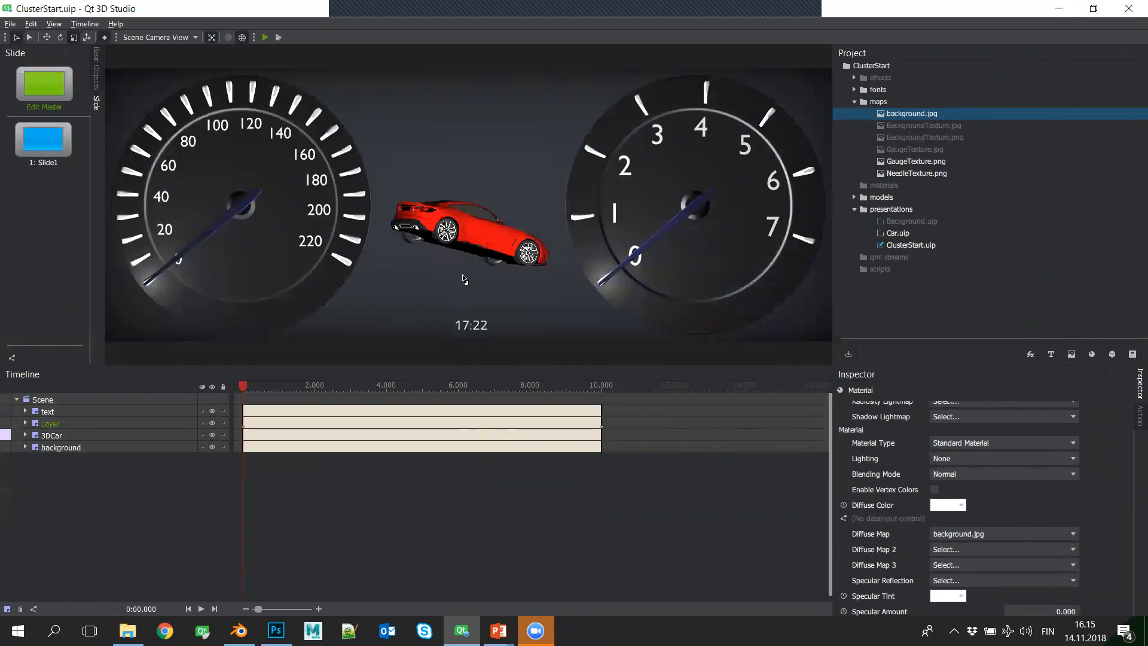
# - Preview the presentation in Qt 3D Viewer, examine the frame rate in the profiler, and close the viewer
pyautogui.click(265, 38)
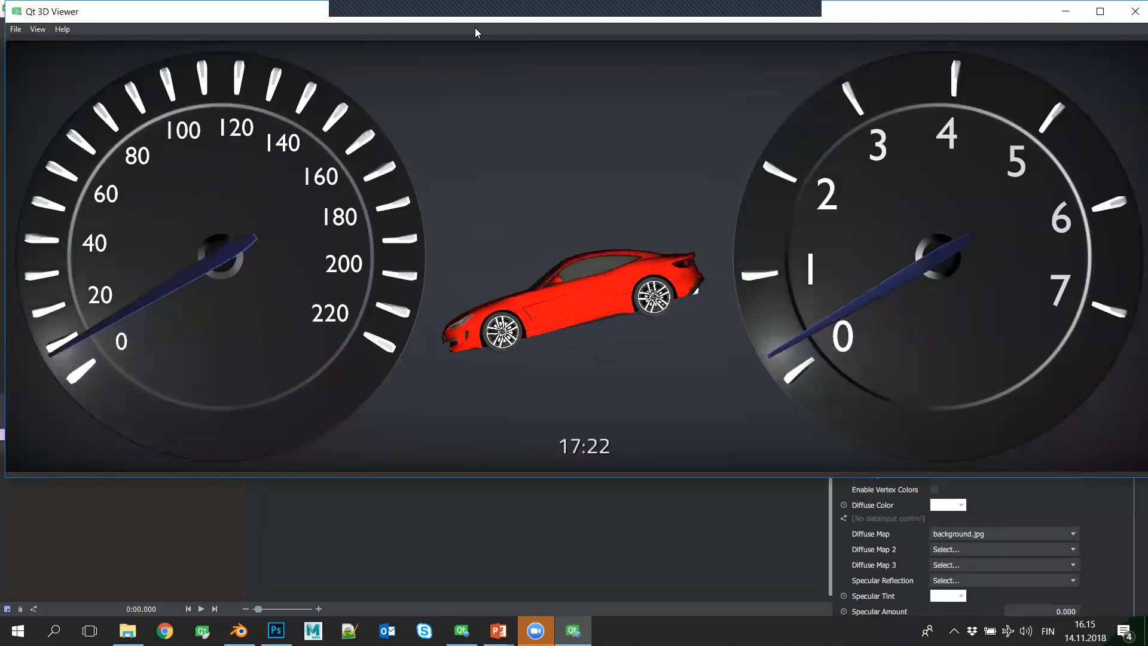
pyautogui.moveTo(463, 22); pyautogui.dragTo(459, 41)
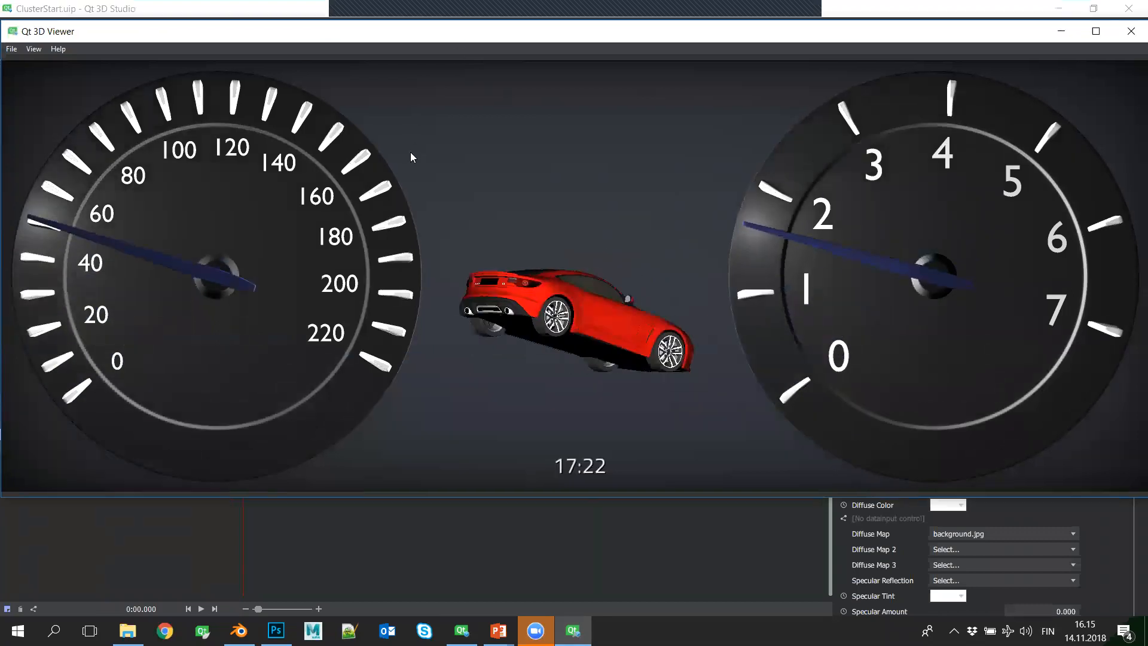
pyautogui.press('F10')
pyautogui.click(11, 119)
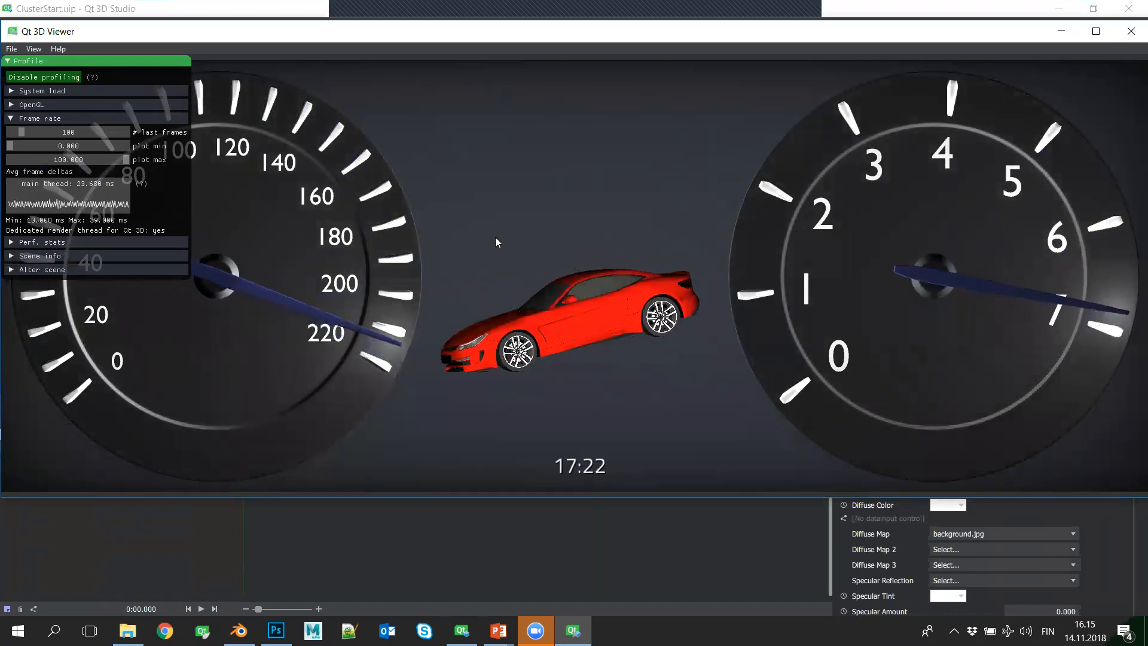
pyautogui.click(1130, 37)
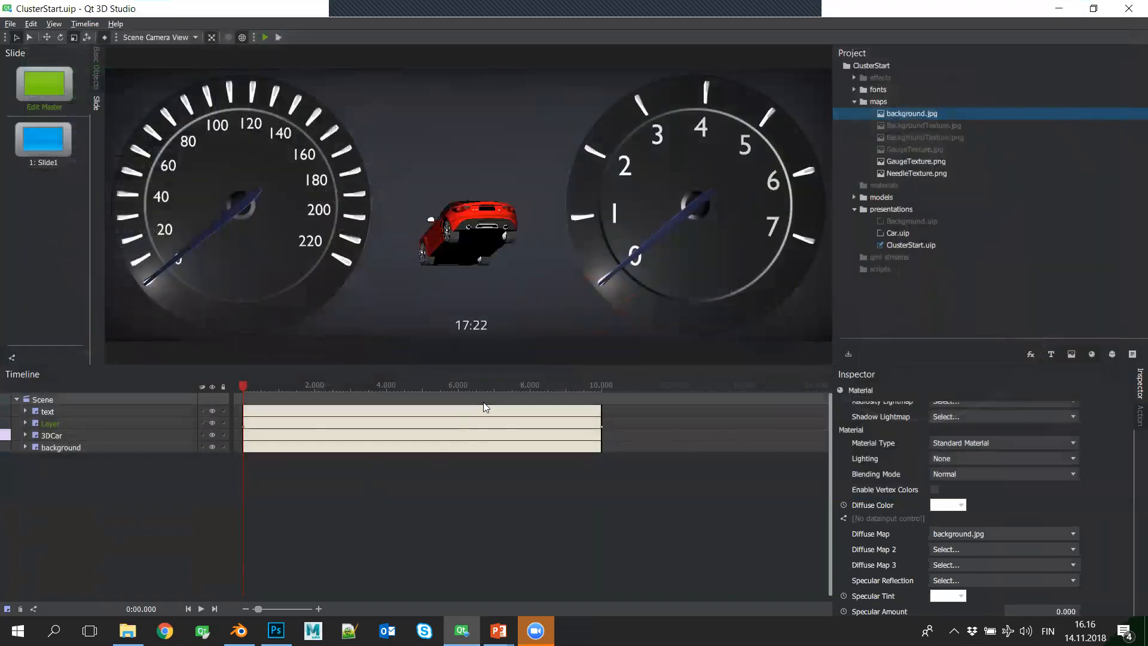
# - Consult the demo outline in the slide show, return to Qt 3D Studio, and expand the text layer
pyautogui.hotkey('alt', 'Tab')
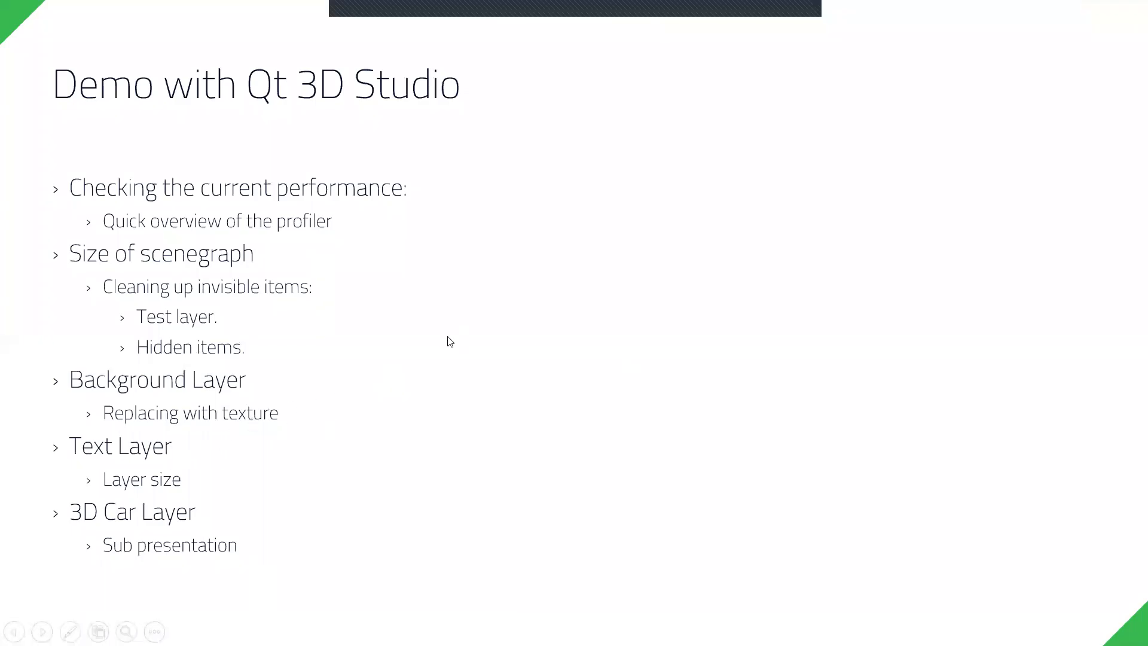
pyautogui.hotkey('alt', 'Tab')
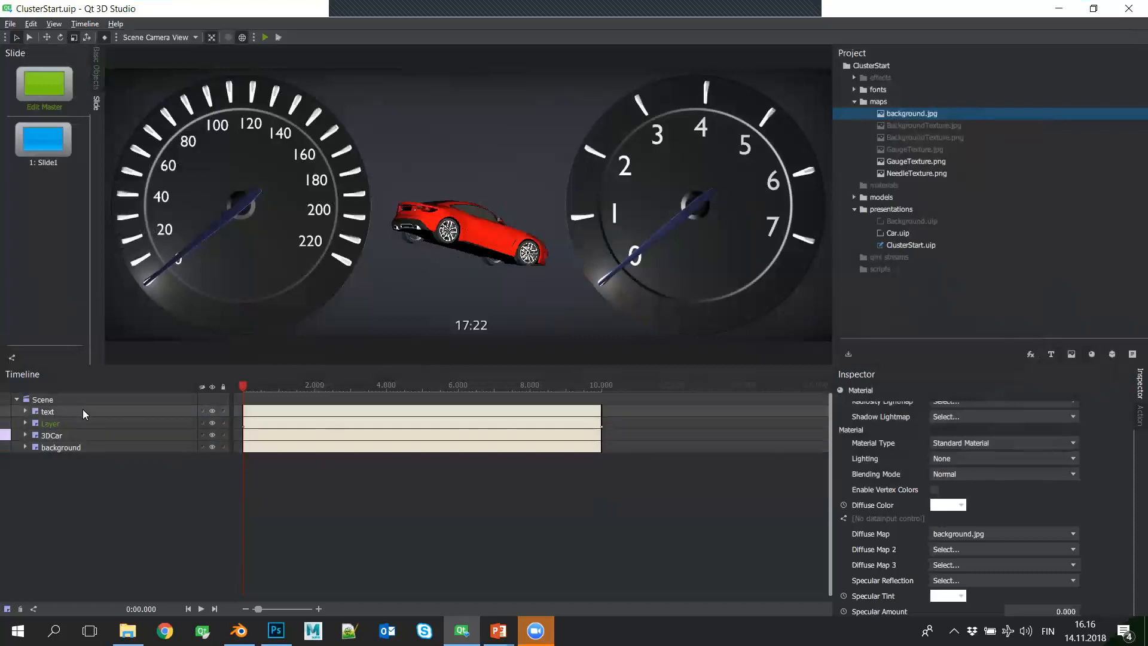
pyautogui.click(83, 411)
pyautogui.click(26, 411)
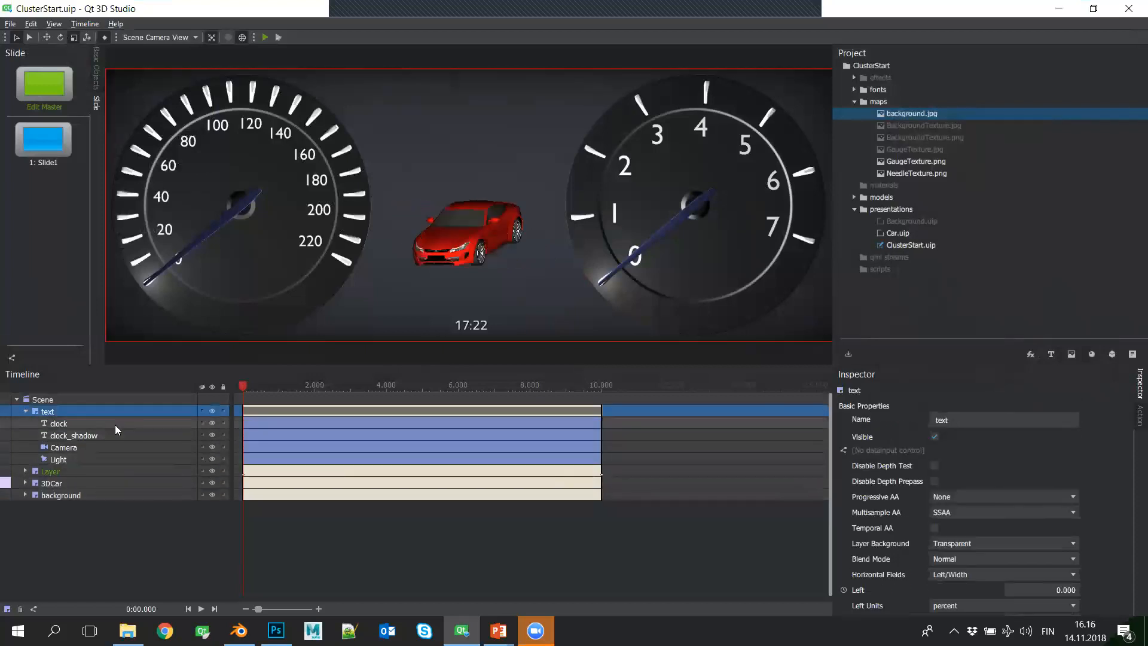
# - Consult the text layer item in the slide show, and check the presentation's width and height in Qt 3D Studio's presentation settings
pyautogui.hotkey('alt', 'Tab')
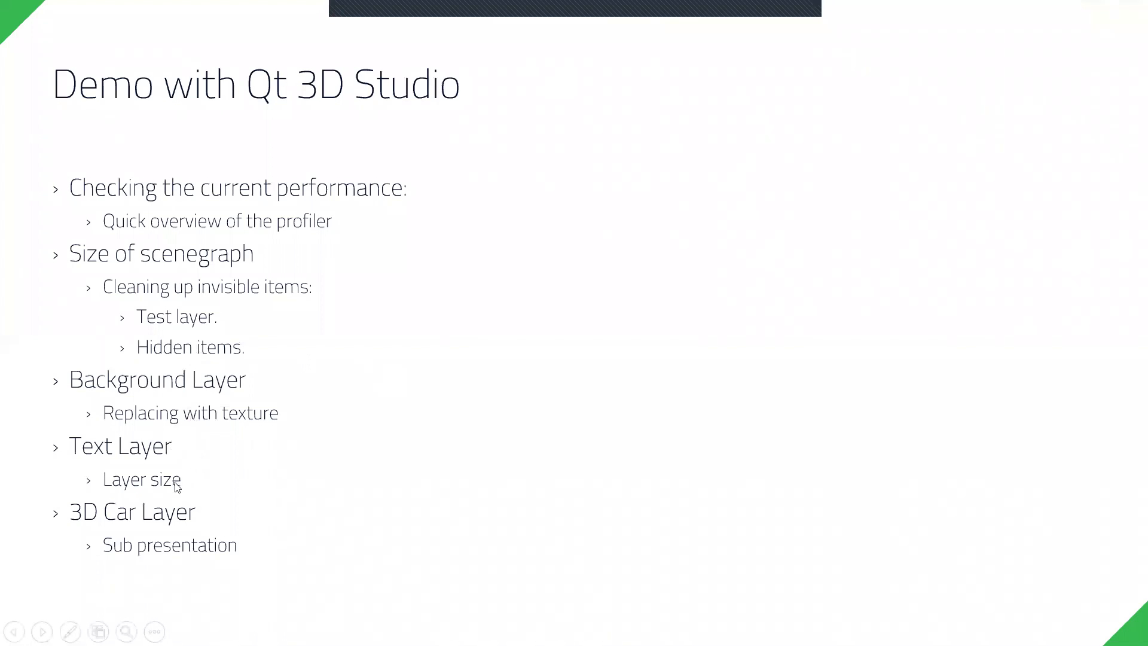
pyautogui.hotkey('alt', 'Tab')
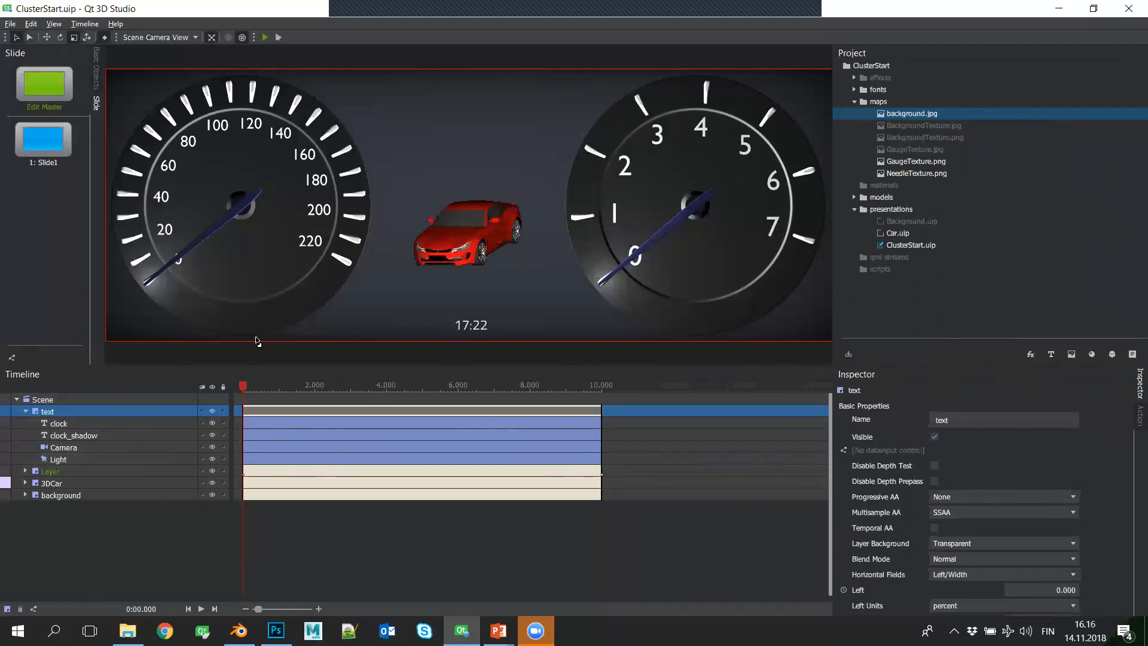
pyautogui.click(31, 24)
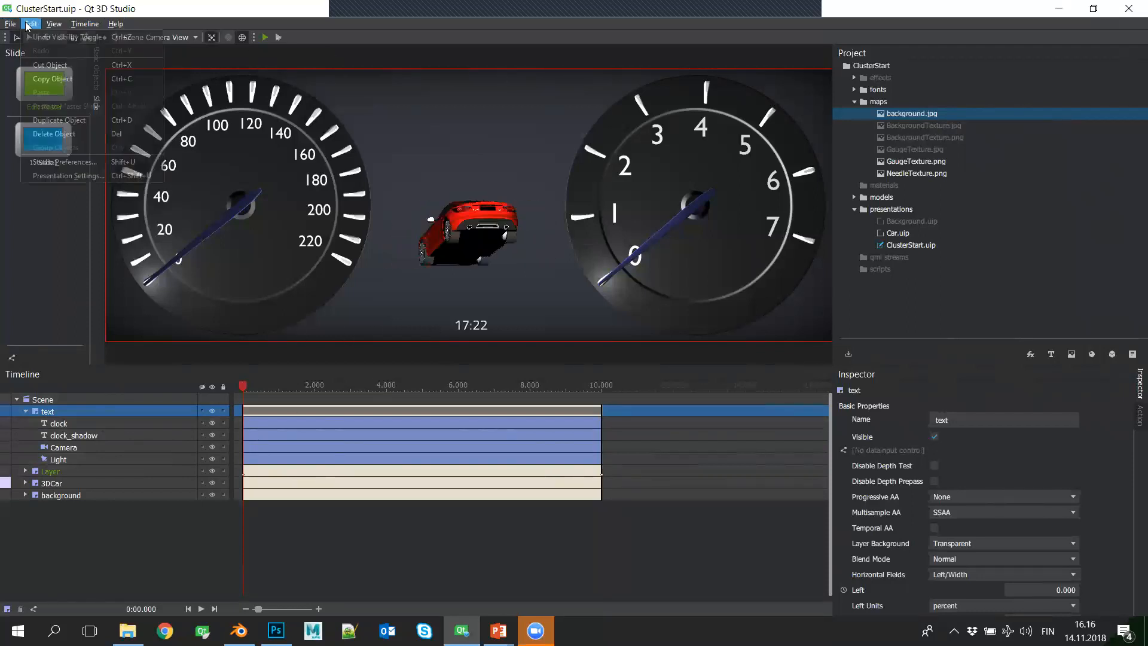
pyautogui.click(87, 177)
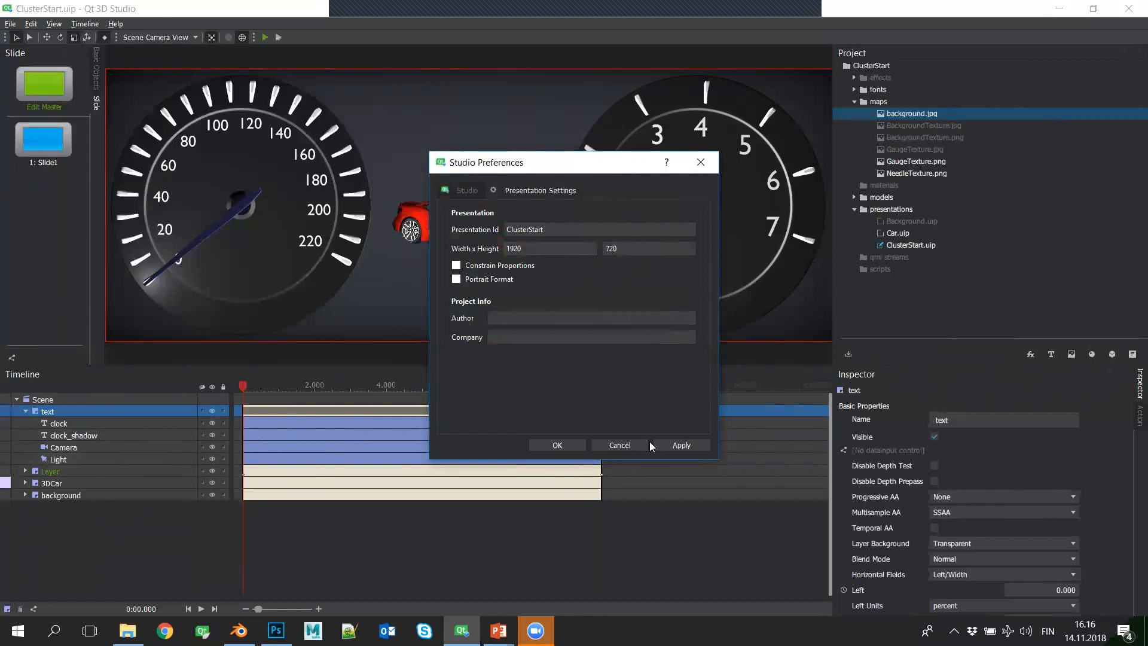
pyautogui.click(566, 445)
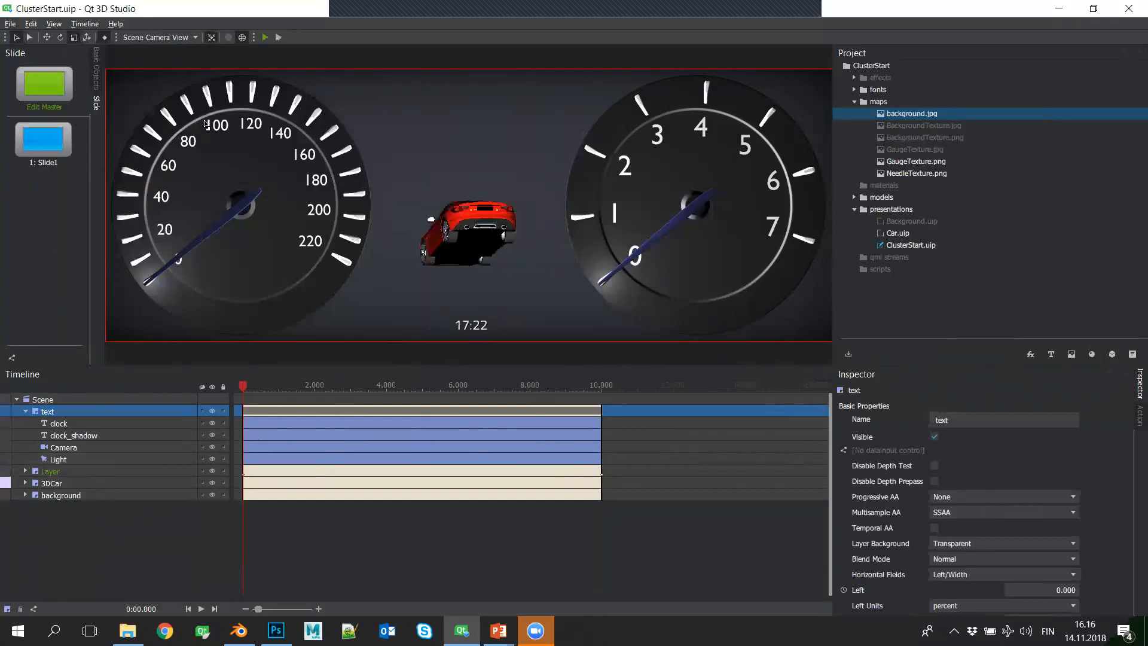
# - Examine the properties of the clock text and the Camera inside the text layer
pyautogui.click(108, 427)
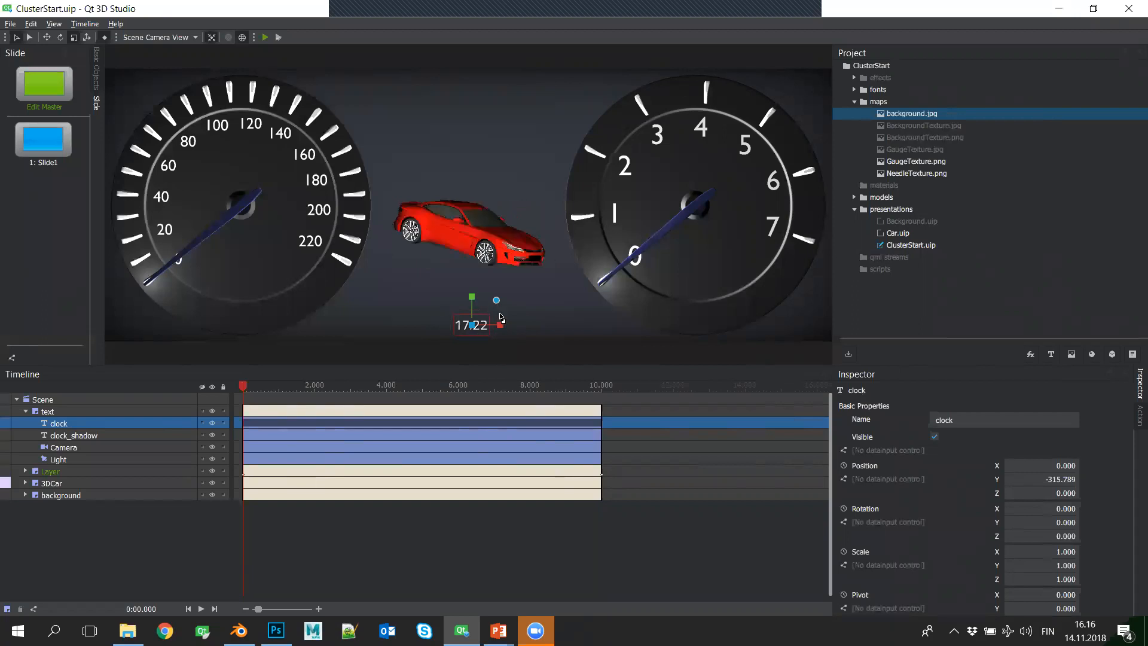
pyautogui.click(95, 412)
pyautogui.click(99, 447)
pyautogui.scroll(-3, 955, 532)
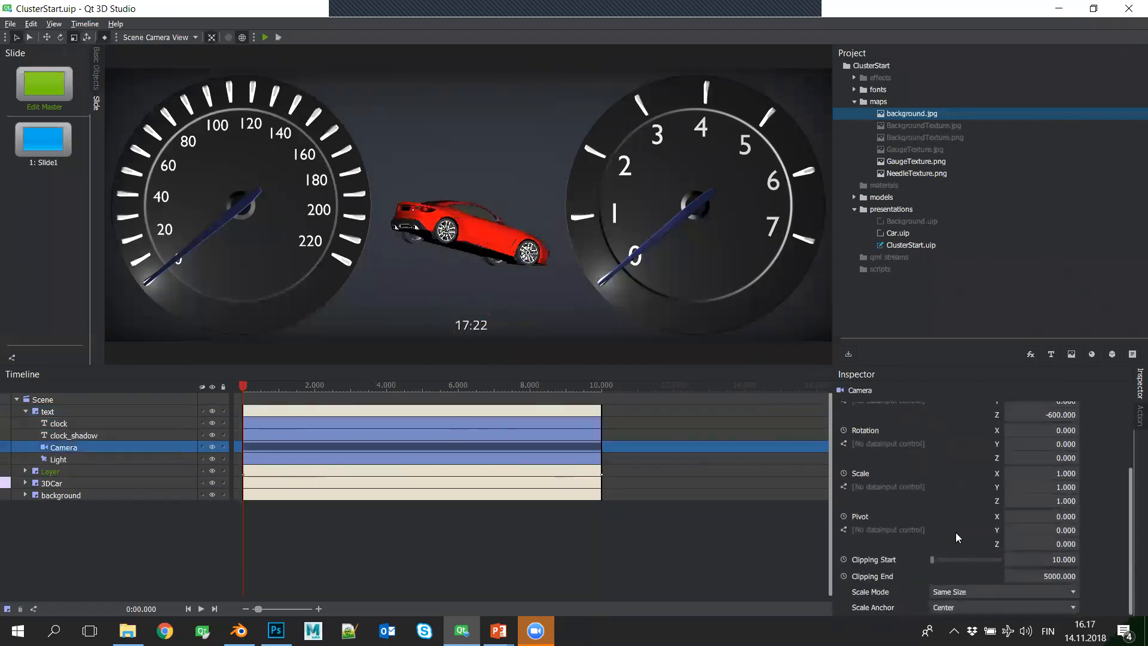
# - Shrink the text layer to a width of 7 percent and a height of 13 percent
pyautogui.click(99, 415)
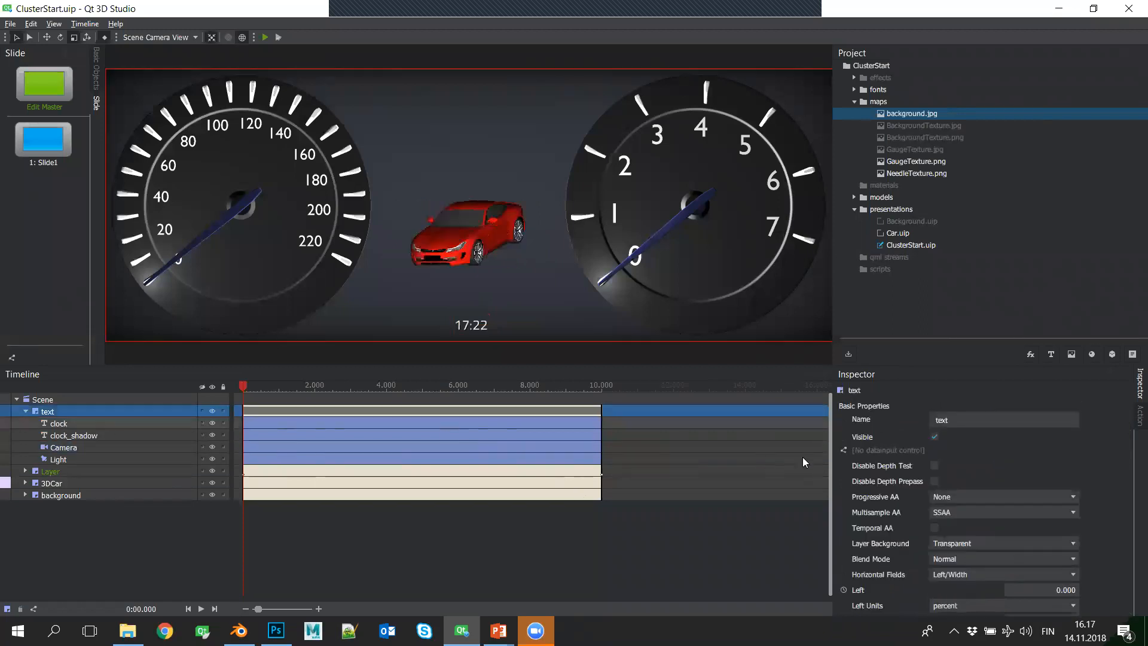
pyautogui.scroll(-3, 1027, 538)
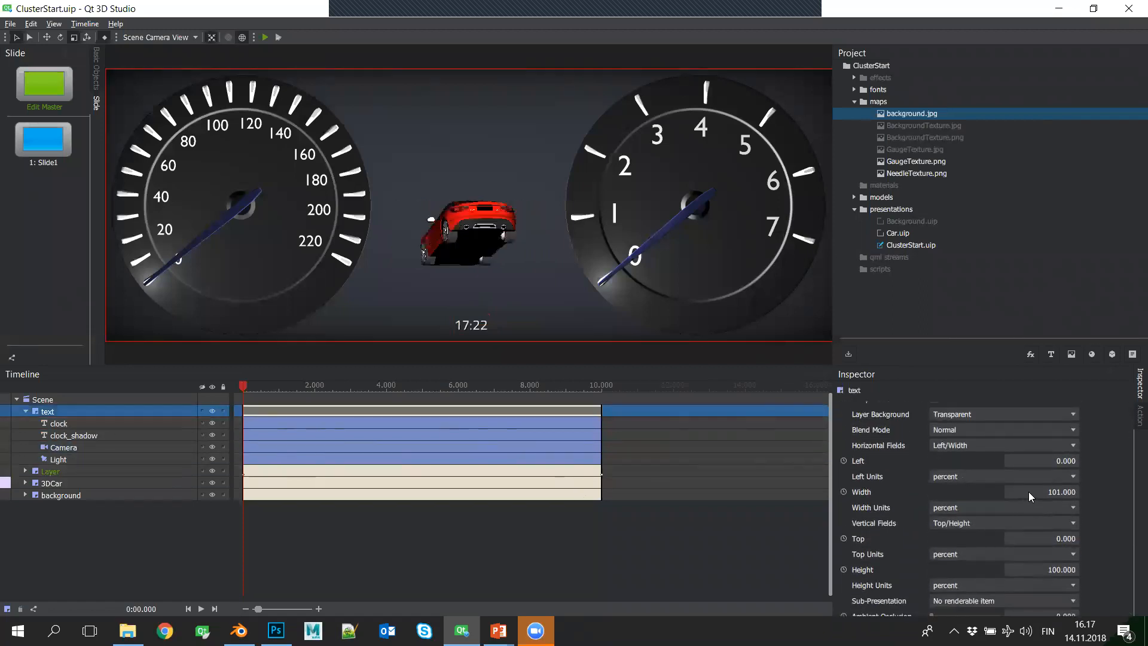
pyautogui.moveTo(1027, 491)
pyautogui.mouseDown()
pyautogui.moveTo(966, 492)
pyautogui.moveTo(1022, 492)
pyautogui.mouseUp()
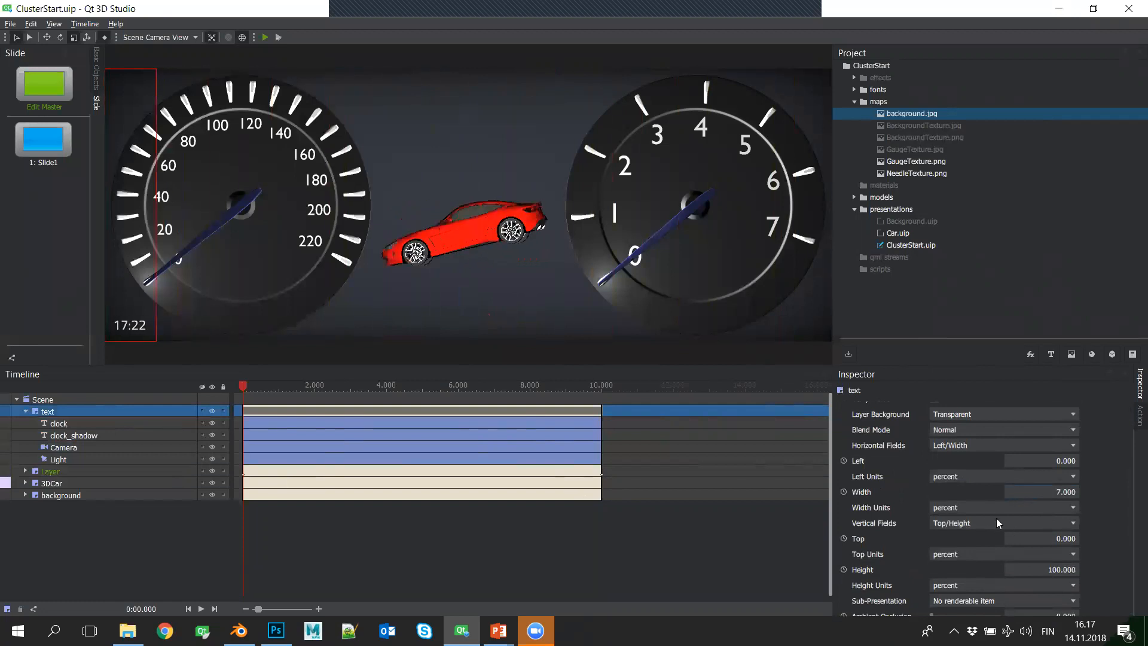
pyautogui.moveTo(1037, 566)
pyautogui.mouseDown()
pyautogui.moveTo(975, 568)
pyautogui.moveTo(1042, 569)
pyautogui.mouseUp()
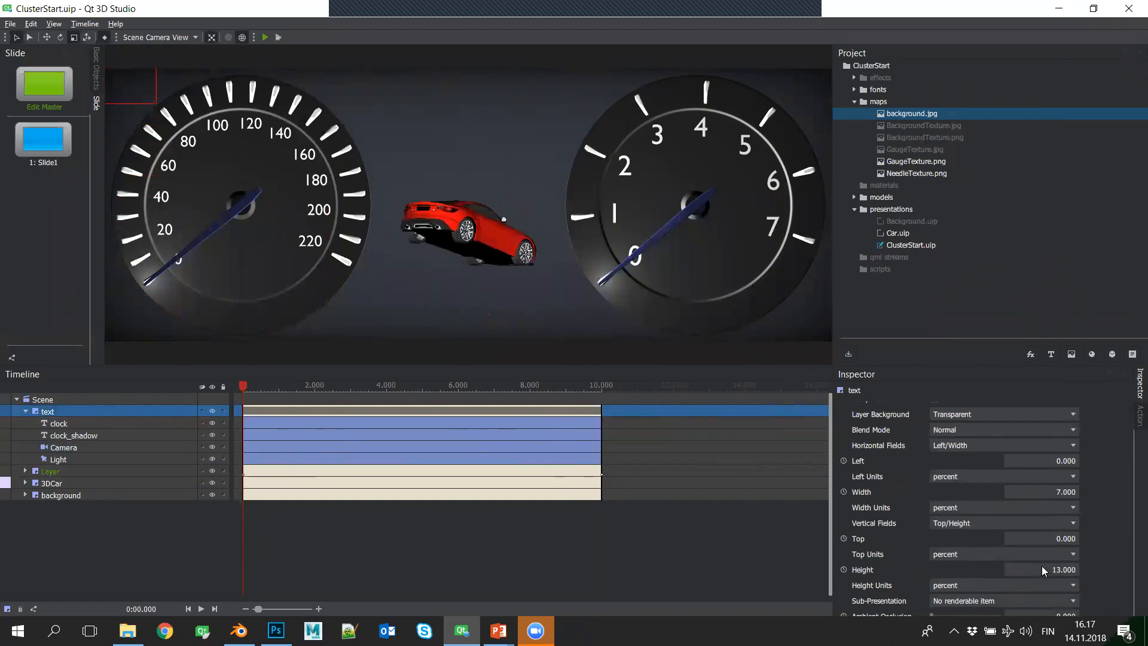
# - Position the text layer with Left at 46 percent and Top at 87 percent
pyautogui.click(1043, 462)
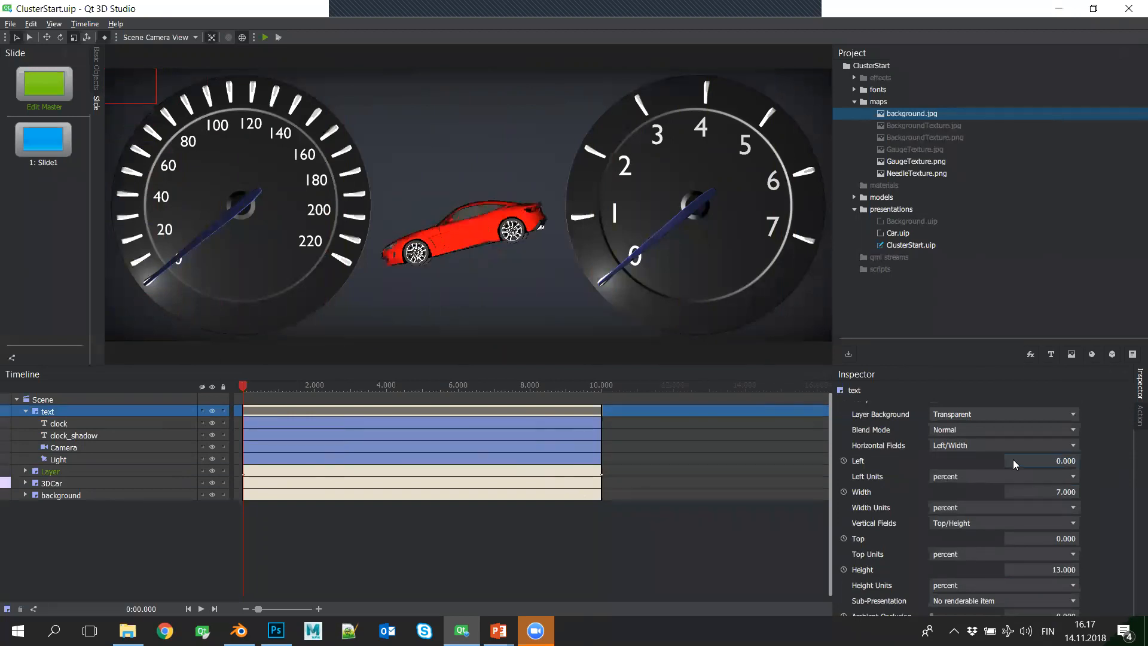
pyautogui.moveTo(1022, 459); pyautogui.dragTo(1050, 459)
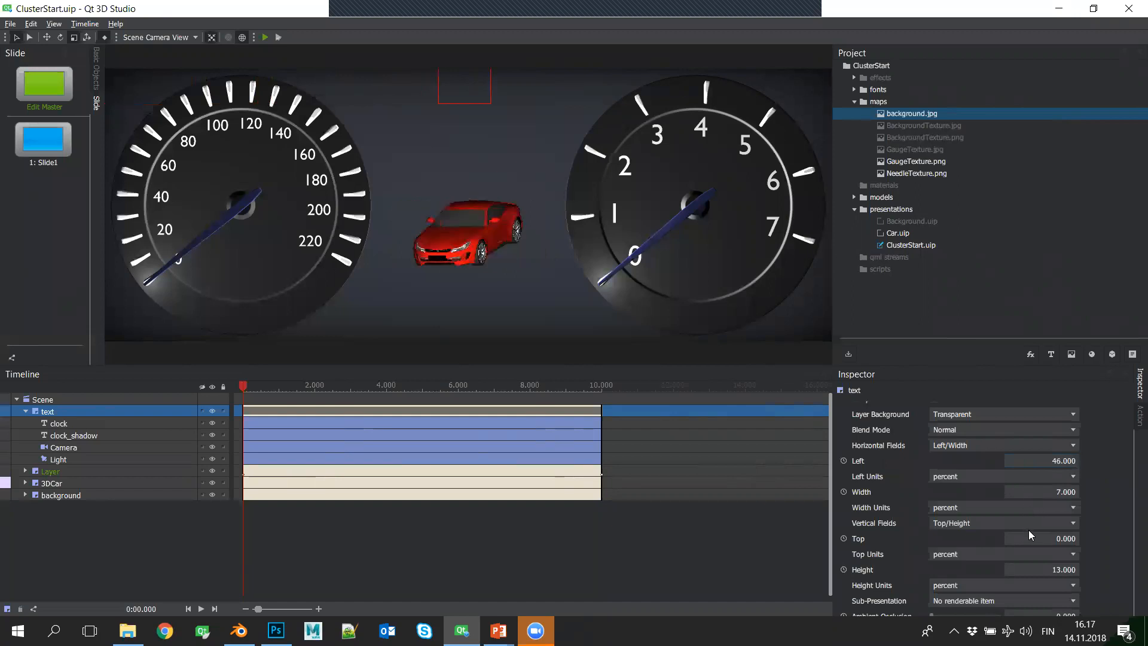
pyautogui.moveTo(1042, 538); pyautogui.dragTo(1067, 538)
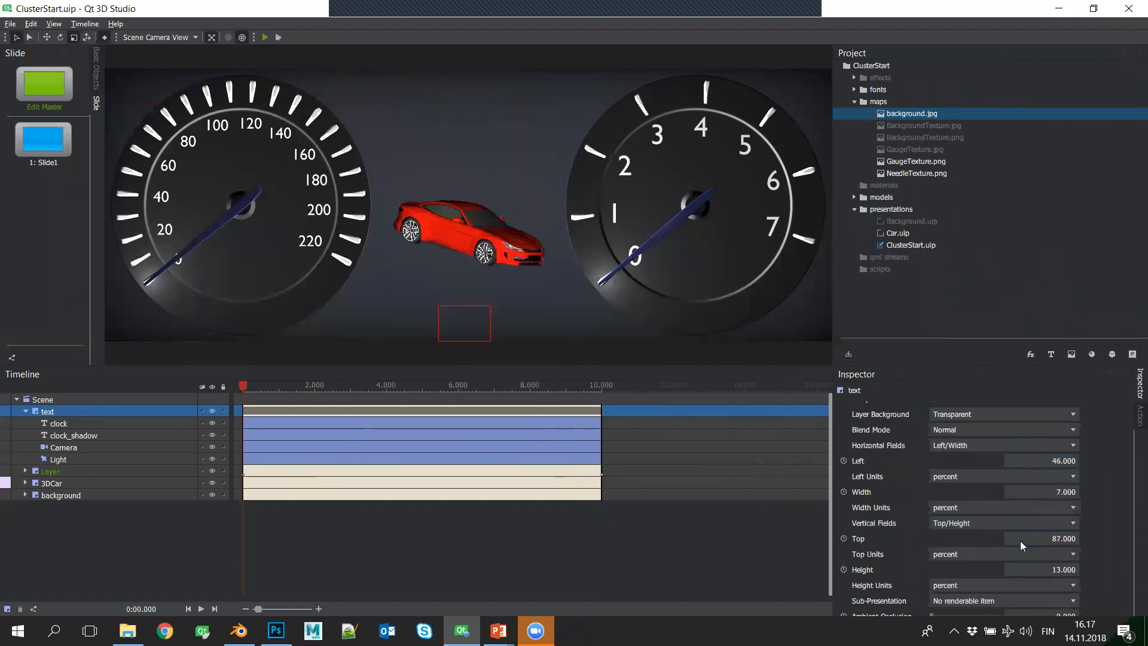
# - Delete the clock_shadow text from the text layer
pyautogui.click(126, 434)
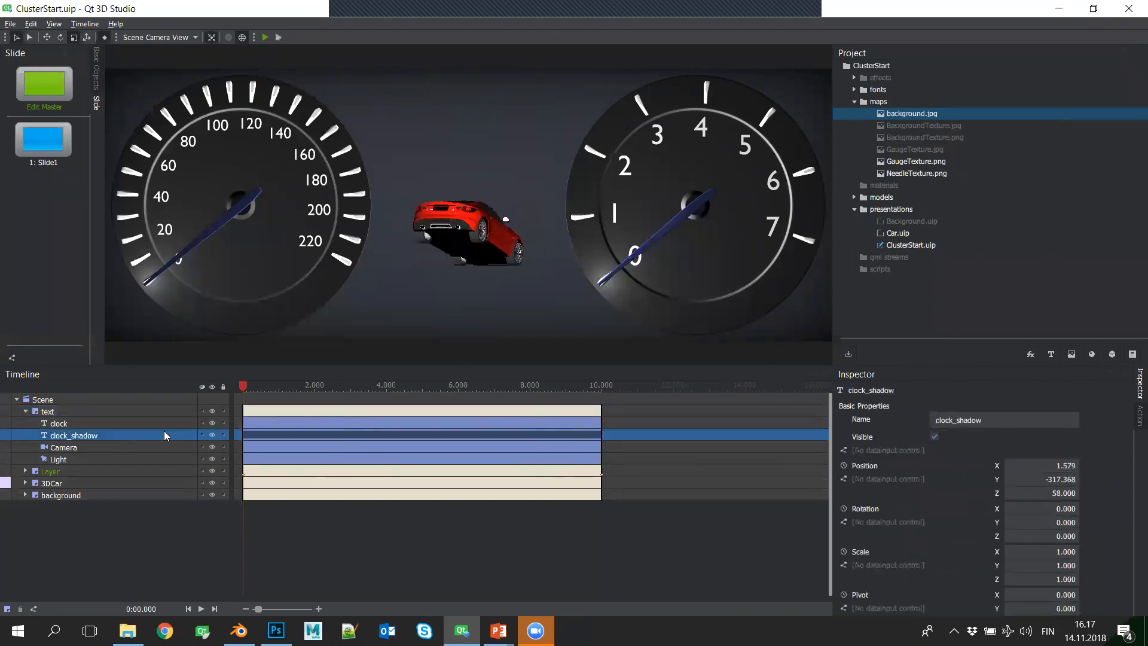
pyautogui.click(131, 426)
pyautogui.click(126, 437)
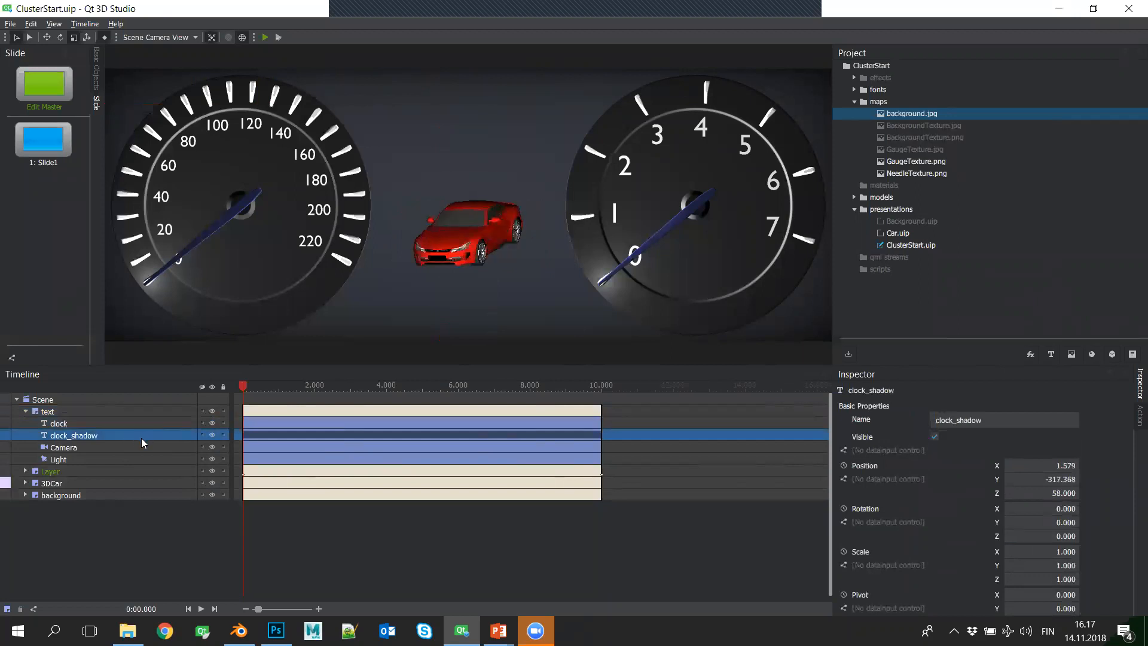
pyautogui.press('Delete')
# - Set the clock text's Y position to 0 within the text layer
pyautogui.click(119, 423)
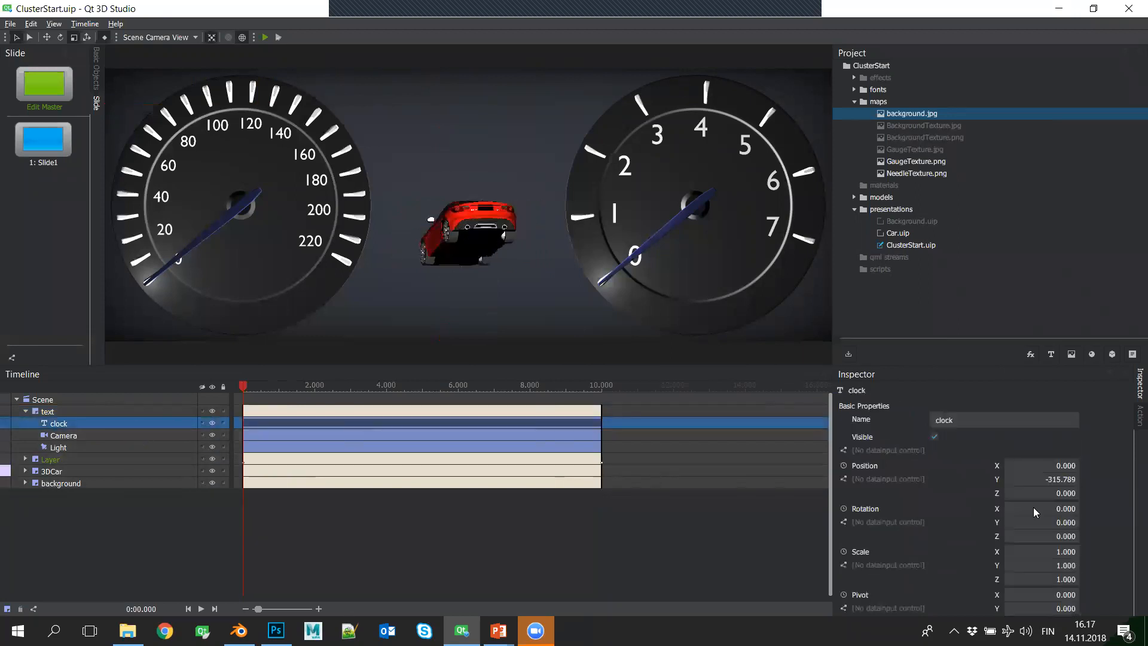
pyautogui.write('0')
pyautogui.press('Return')
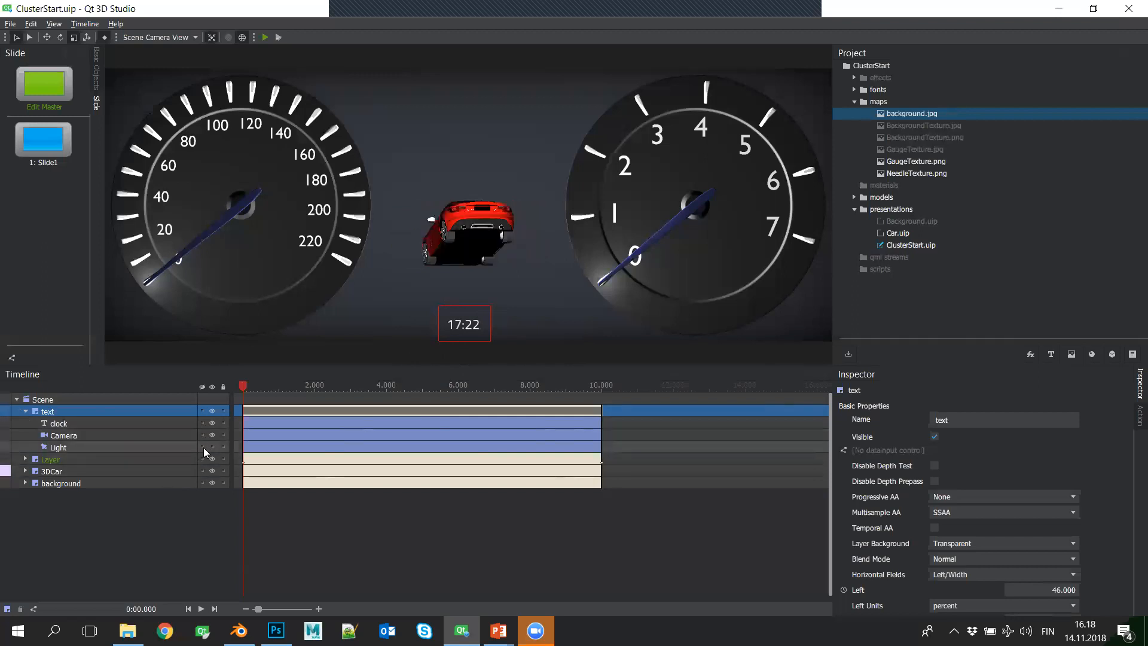
# - Delete the hidden Light from the text layer, and save the presentation with the layer collapsed
pyautogui.click(151, 444)
pyautogui.click(144, 438)
pyautogui.click(145, 447)
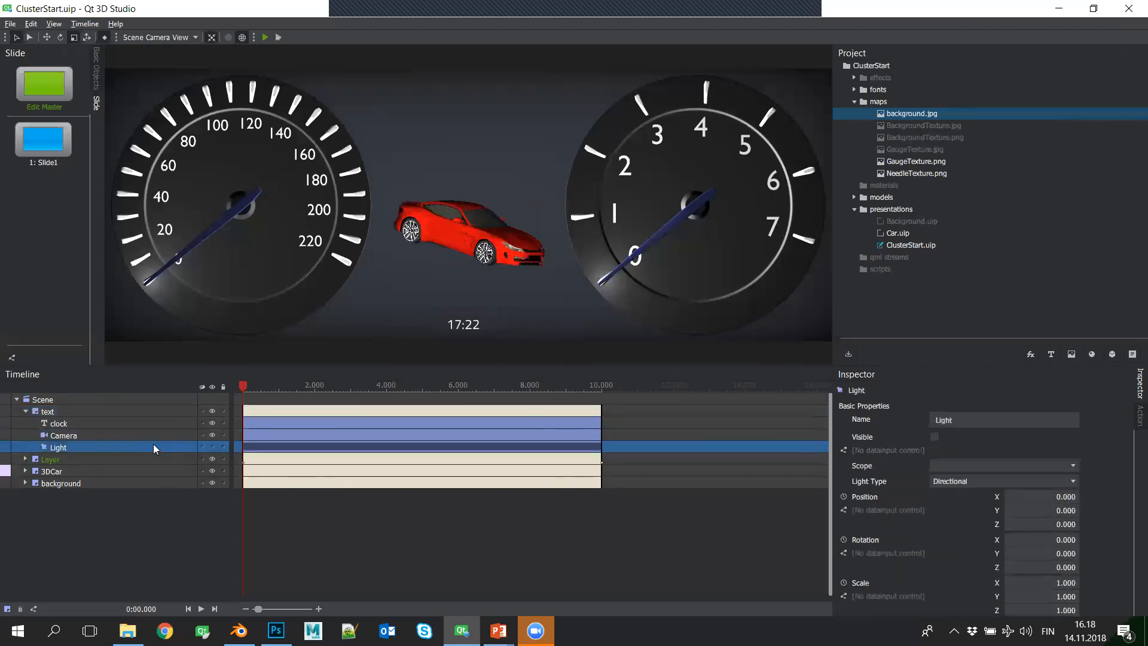
pyautogui.press('Delete')
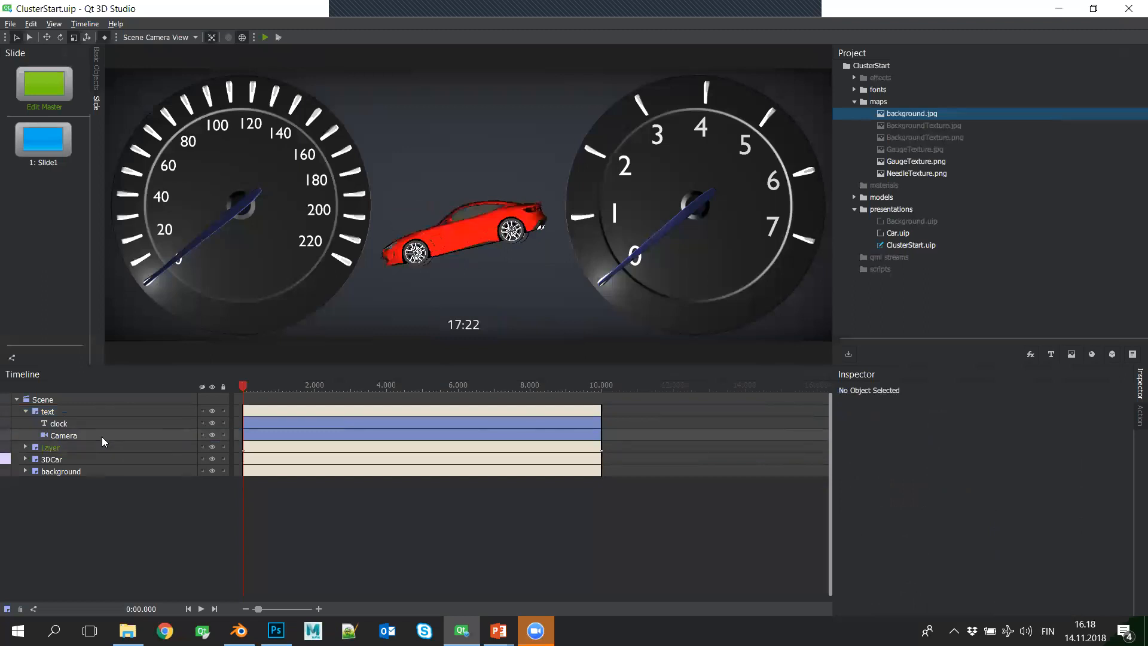
pyautogui.click(25, 411)
pyautogui.hotkey('ctrl', 's')
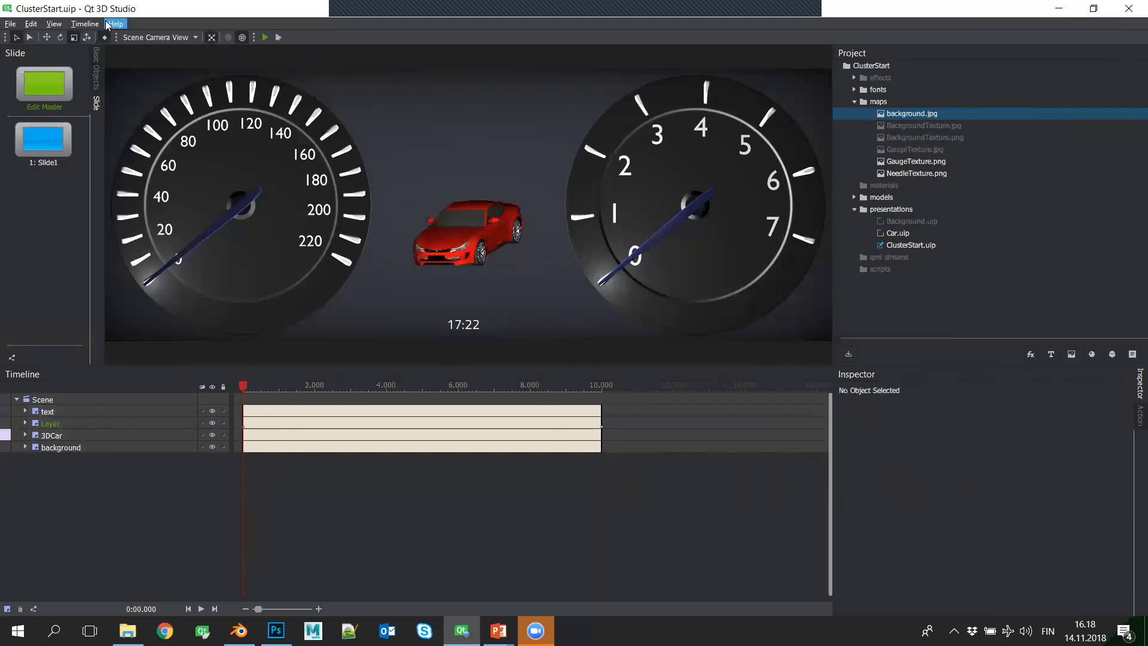
# - Preview the presentation in Qt 3D Viewer, check the profiler's frame rate section, and close the viewer
pyautogui.click(266, 37)
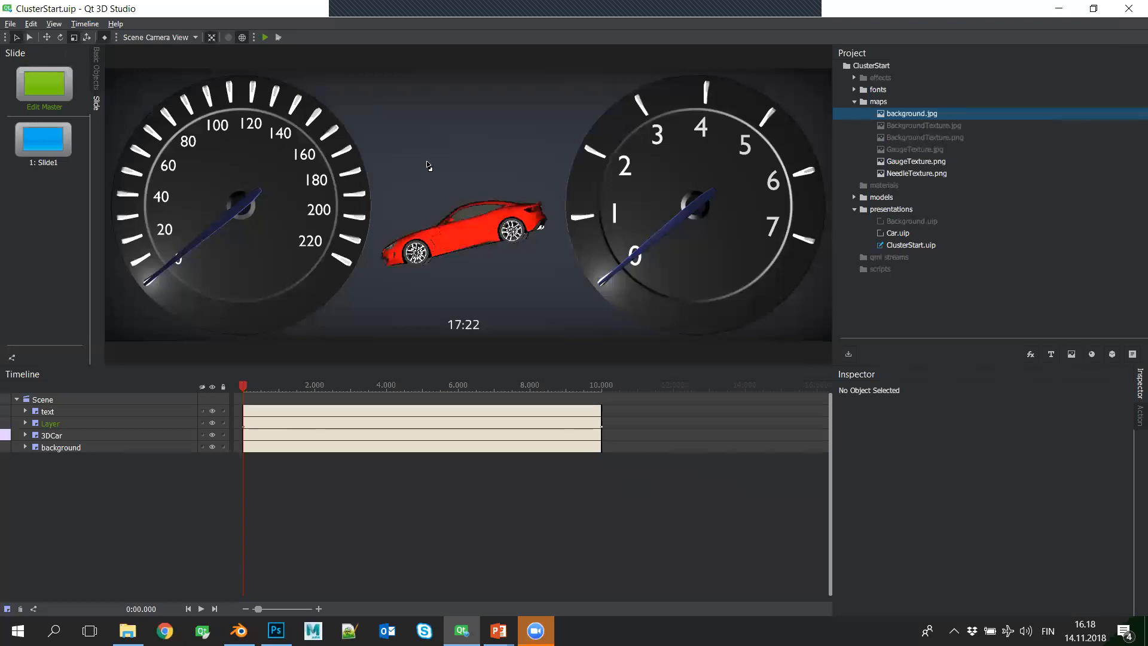
pyautogui.press('F10')
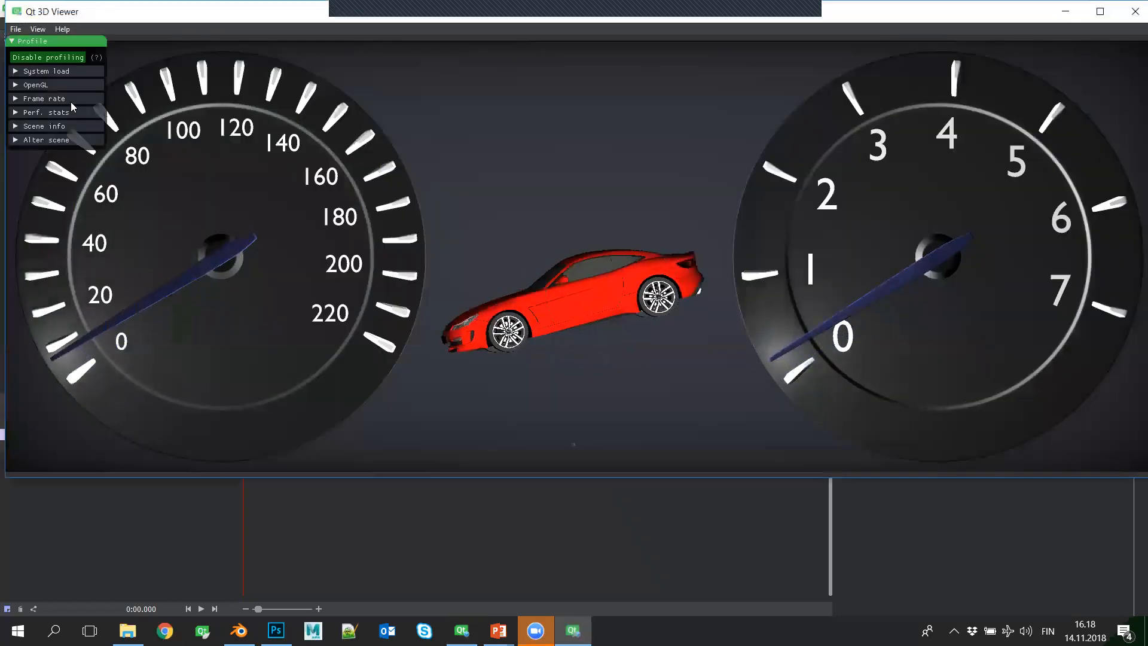
pyautogui.click(20, 99)
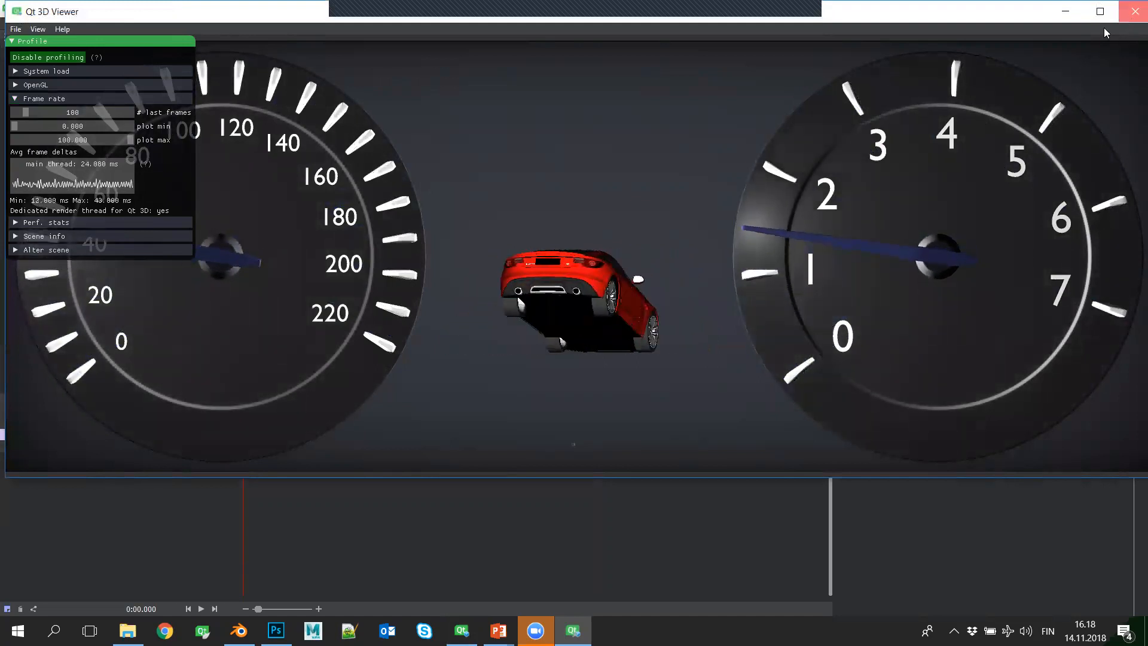
pyautogui.click(1134, 11)
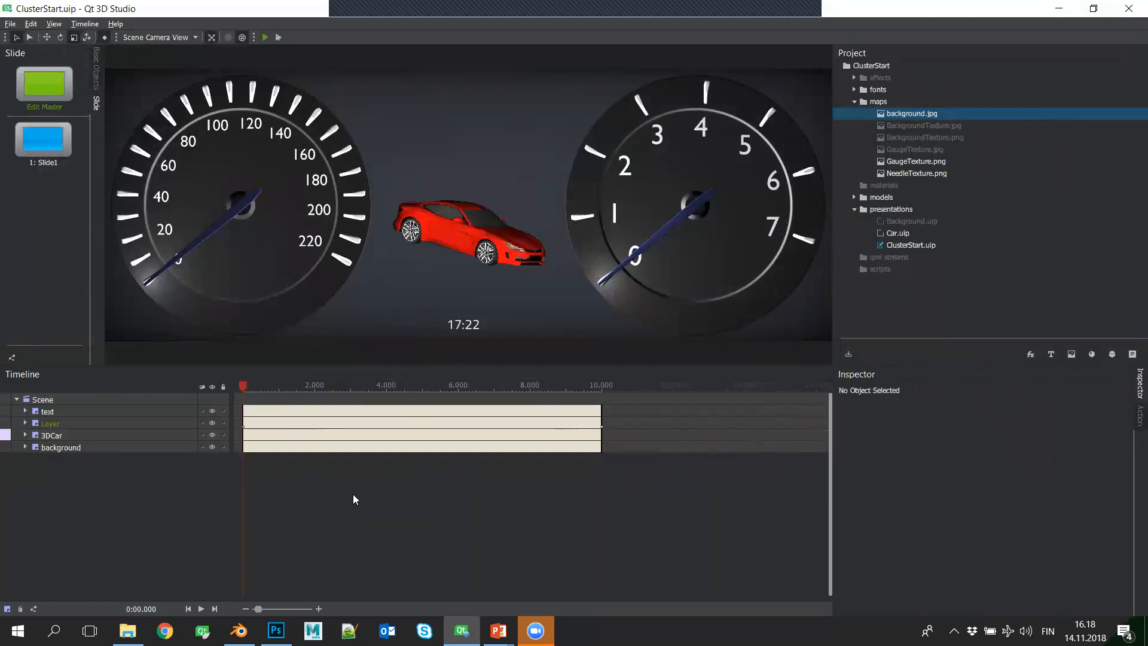
# - Consult the 3D car layer item of the demo outline in the slide show and return to Qt 3D Studio
pyautogui.moveTo(499, 631)
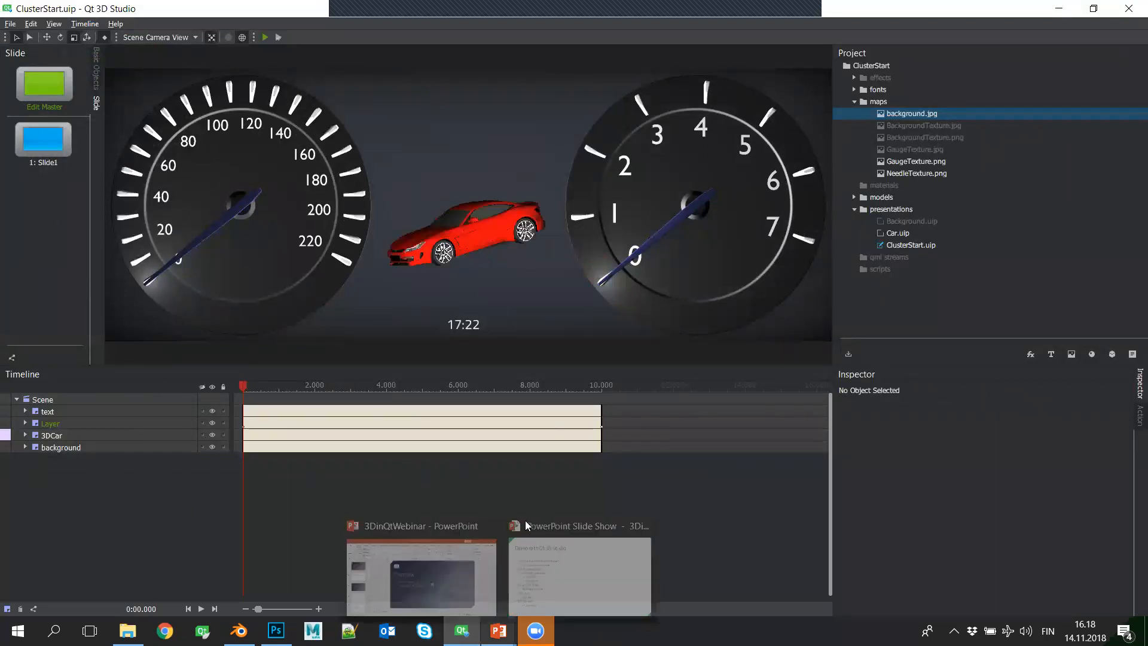
pyautogui.click(578, 577)
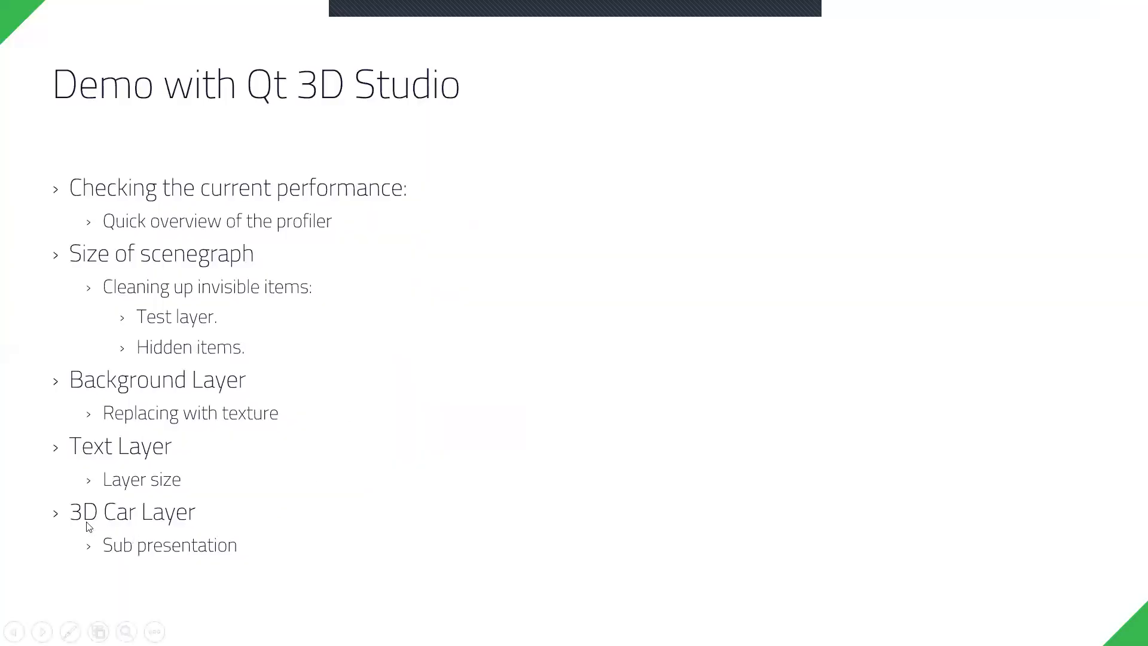
pyautogui.hotkey('alt', 'Tab')
pyautogui.hotkey('alt', 'Tab')
pyautogui.hotkey('alt', 'Tab')
pyautogui.hotkey('alt', 'Tab')
pyautogui.hotkey('alt', 'Tab')
pyautogui.hotkey('alt', 'Tab')
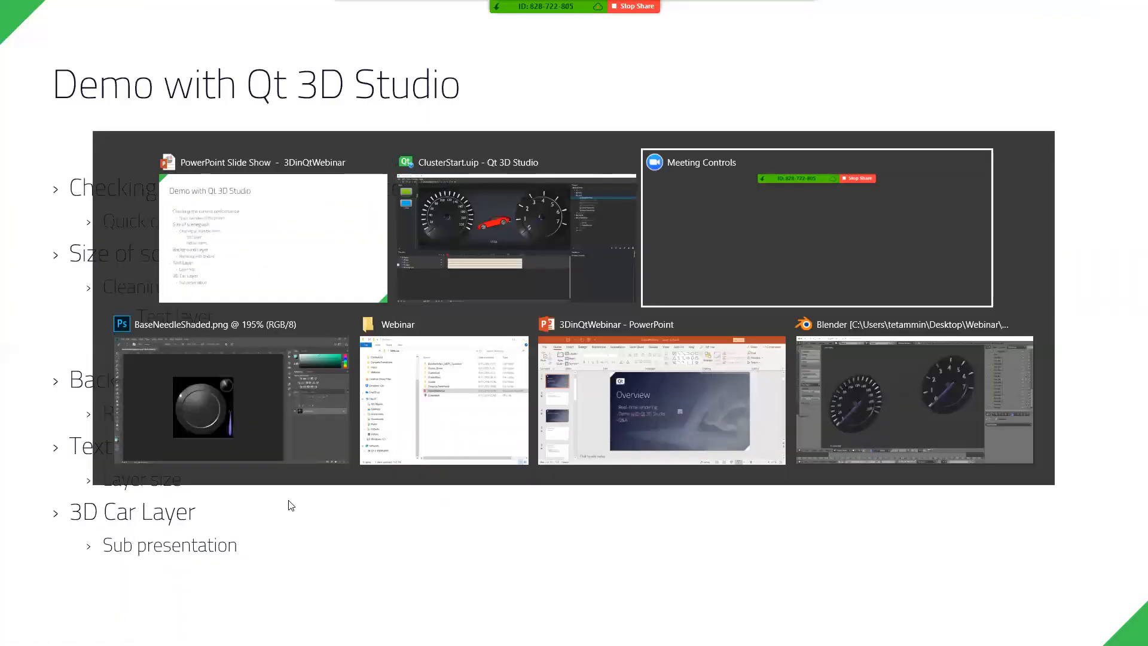
pyautogui.hotkey('alt', 'Tab')
pyautogui.hotkey('alt', 'Tab')
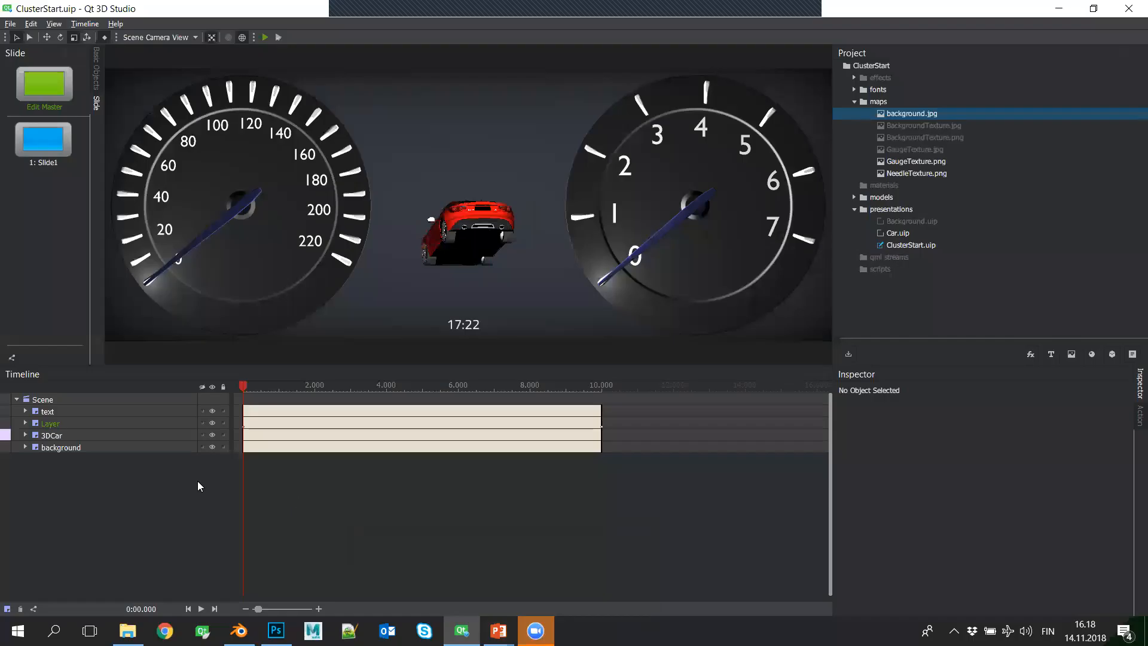
# - Expand the 3DCar layer and examine its size and sub-presentation properties
pyautogui.click(25, 436)
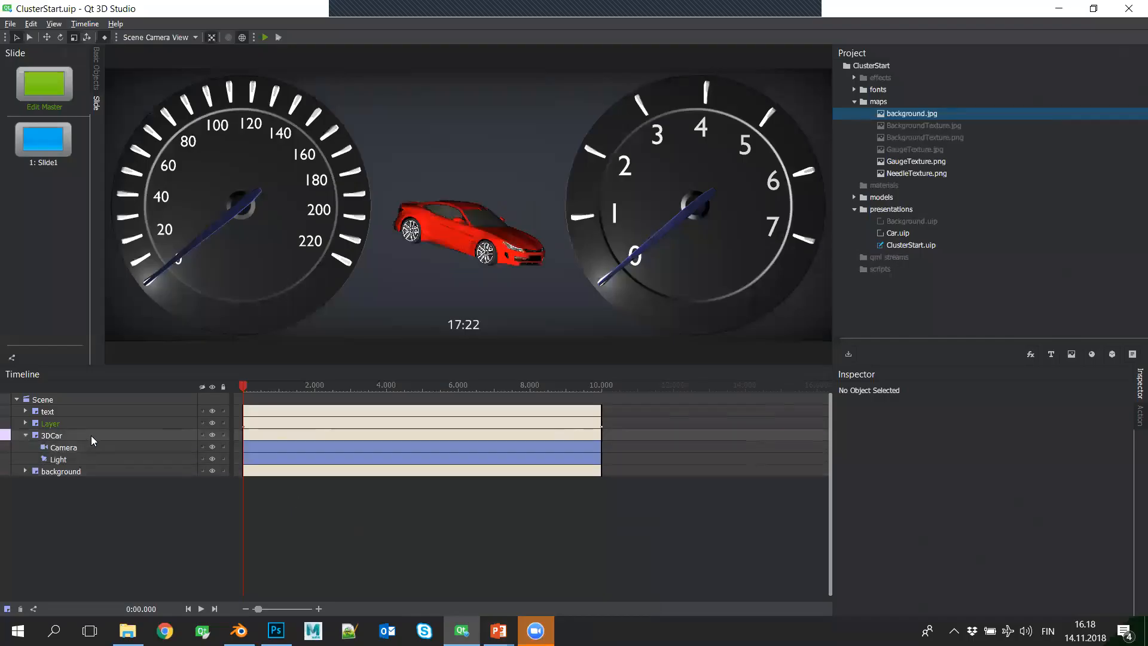
pyautogui.click(91, 435)
pyautogui.scroll(-5, 1009, 495)
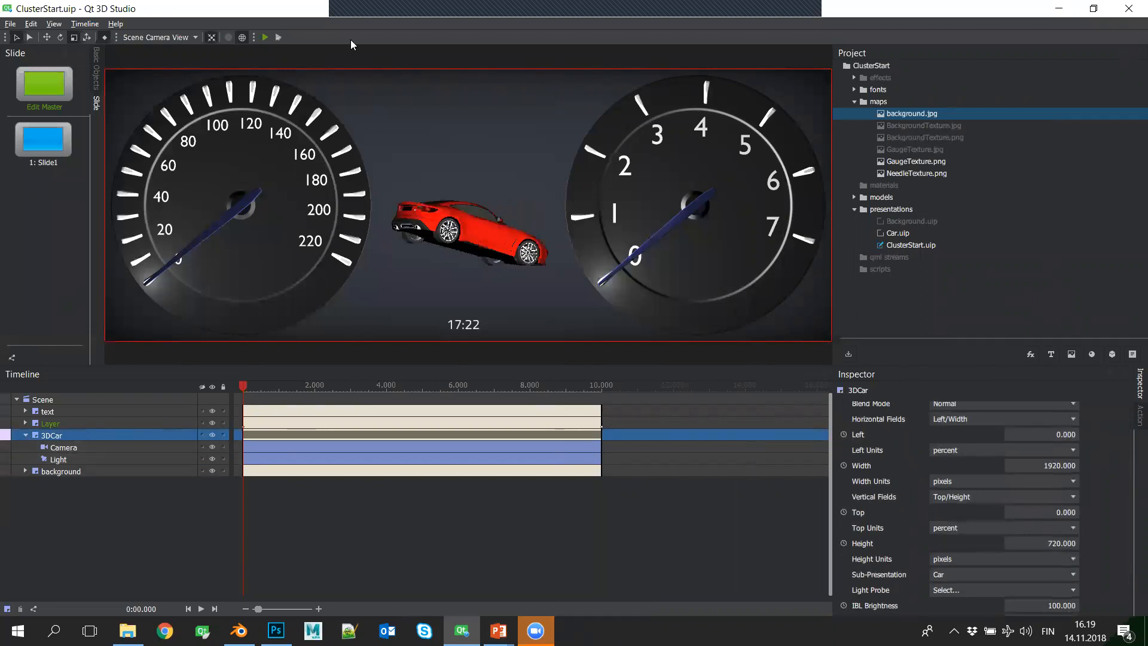
# - Open the Car.uip sub-presentation, expand its Layer and the generic_coupe2 group, and select generic_coupe2
pyautogui.click(899, 234)
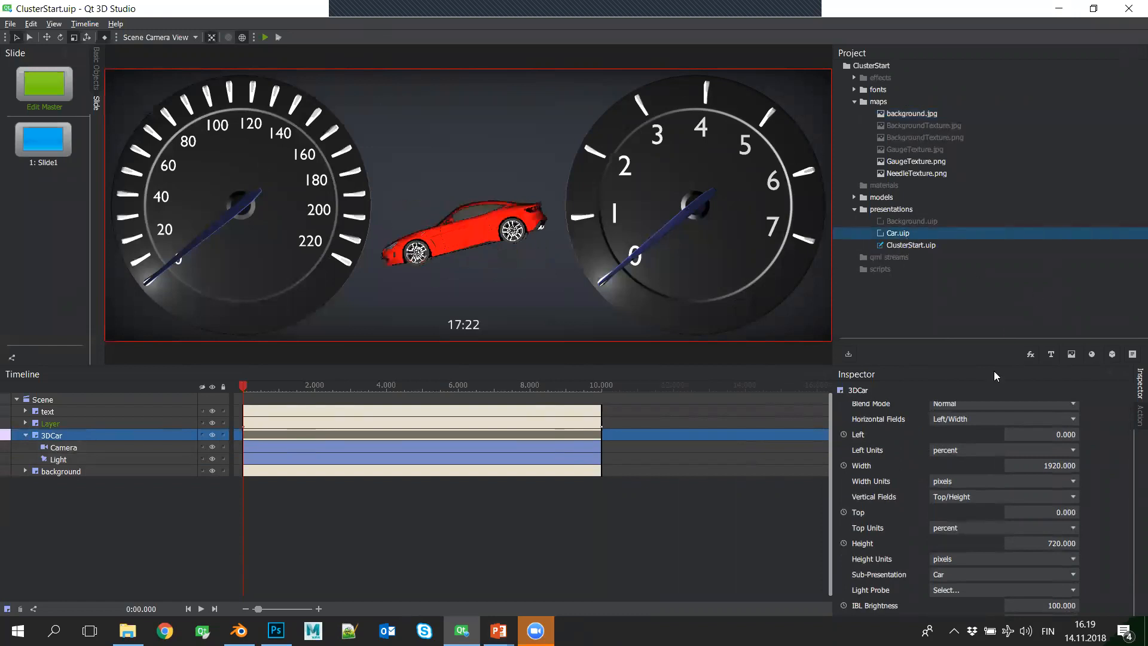
pyautogui.doubleClick(900, 234)
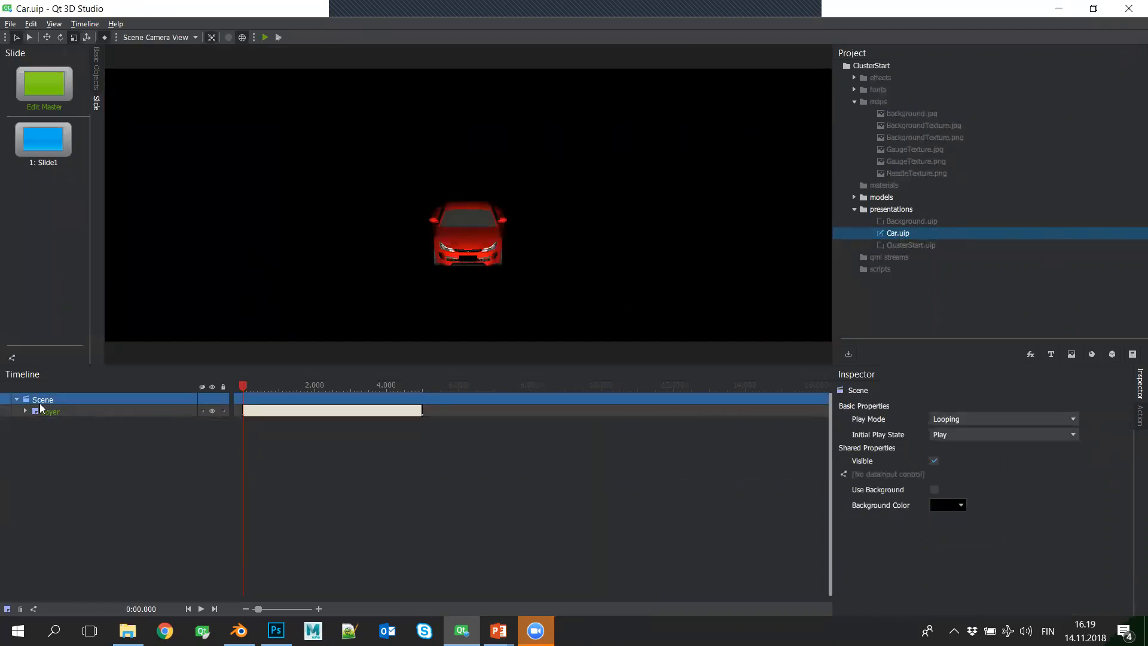
pyautogui.click(25, 411)
pyautogui.click(74, 413)
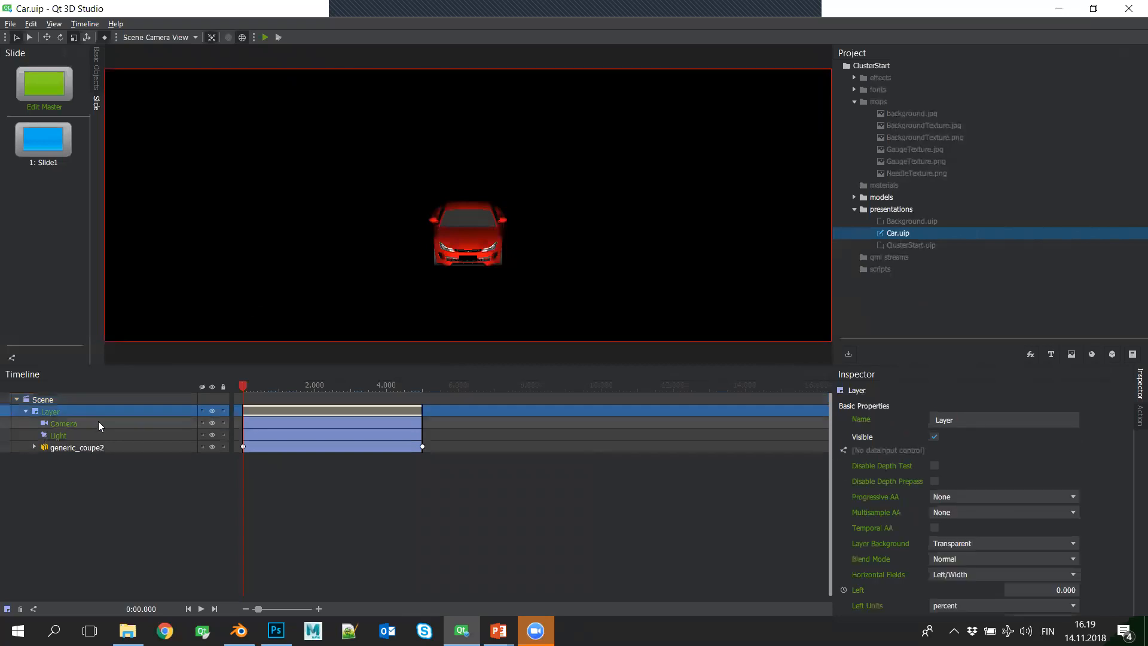
pyautogui.click(34, 447)
pyautogui.click(139, 449)
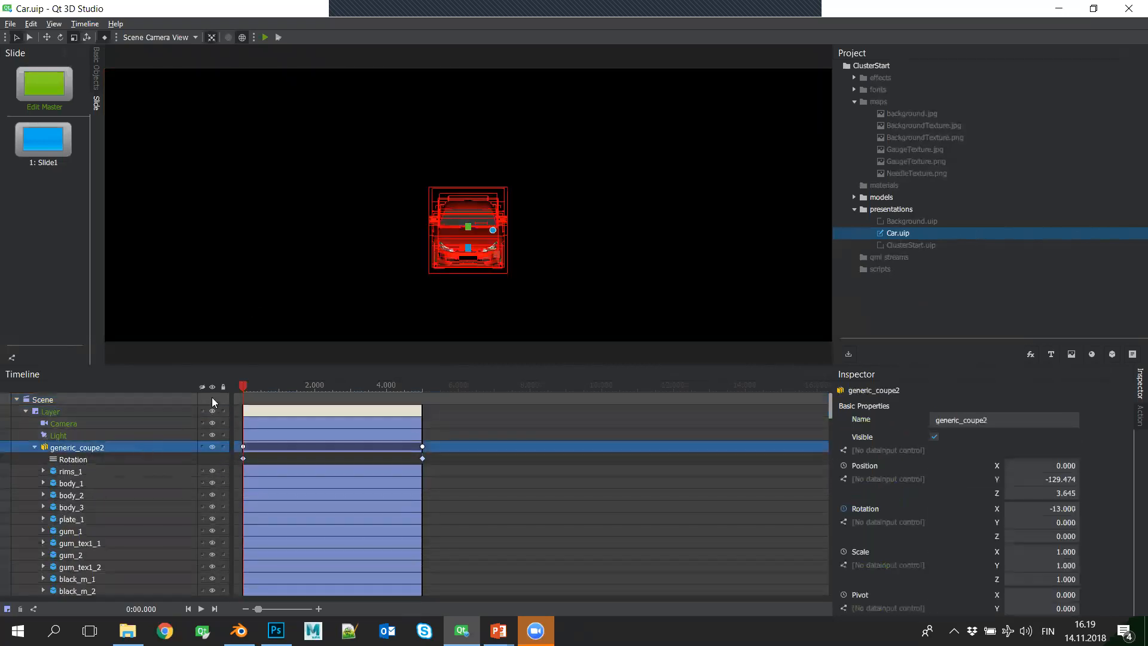
# - Examine the parts of the generic_coupe2 group, the rims material under rims_1, and the properties of the car's Layer
pyautogui.scroll(-15, 108, 479)
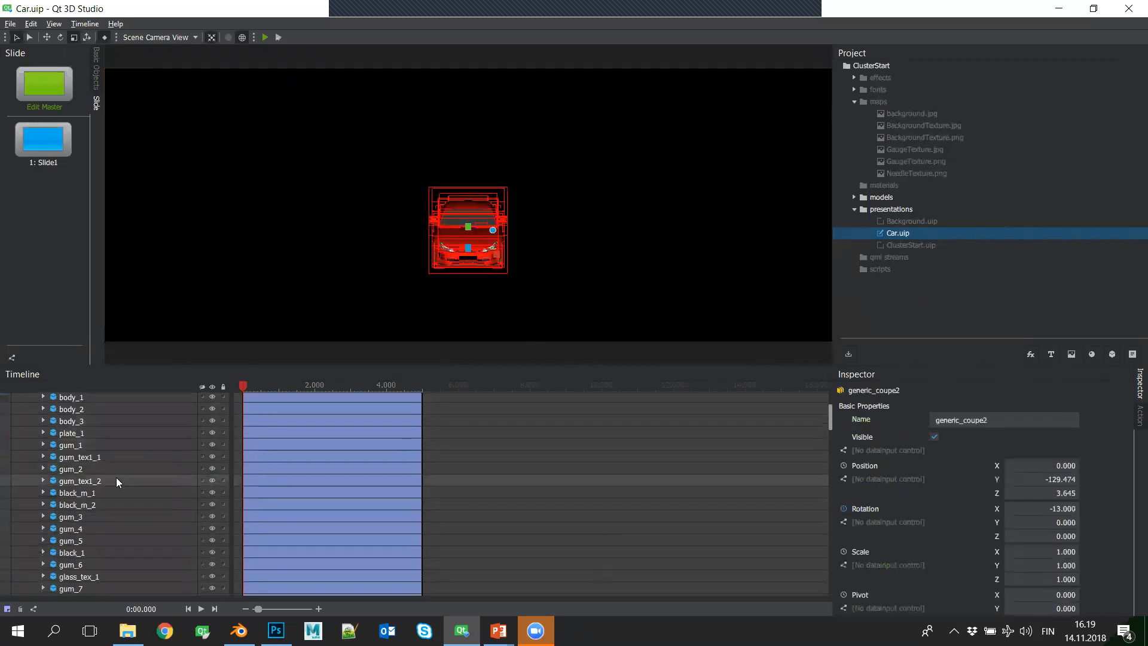
pyautogui.scroll(-15, 142, 500)
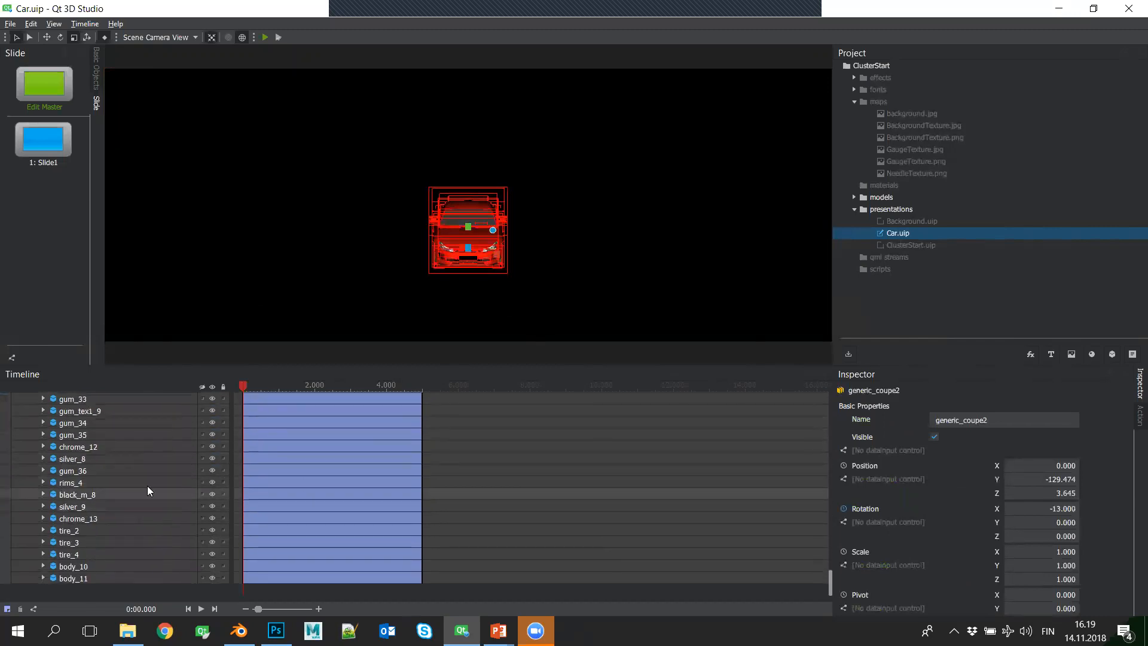
pyautogui.scroll(10, 148, 487)
pyautogui.scroll(10, 149, 486)
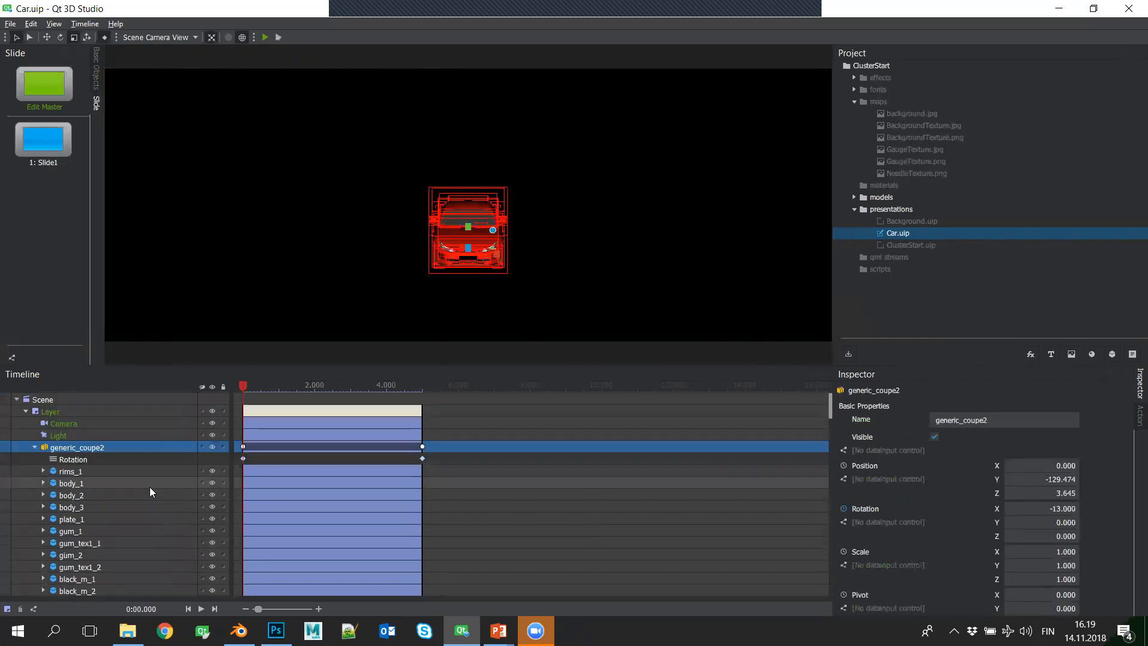
pyautogui.click(44, 471)
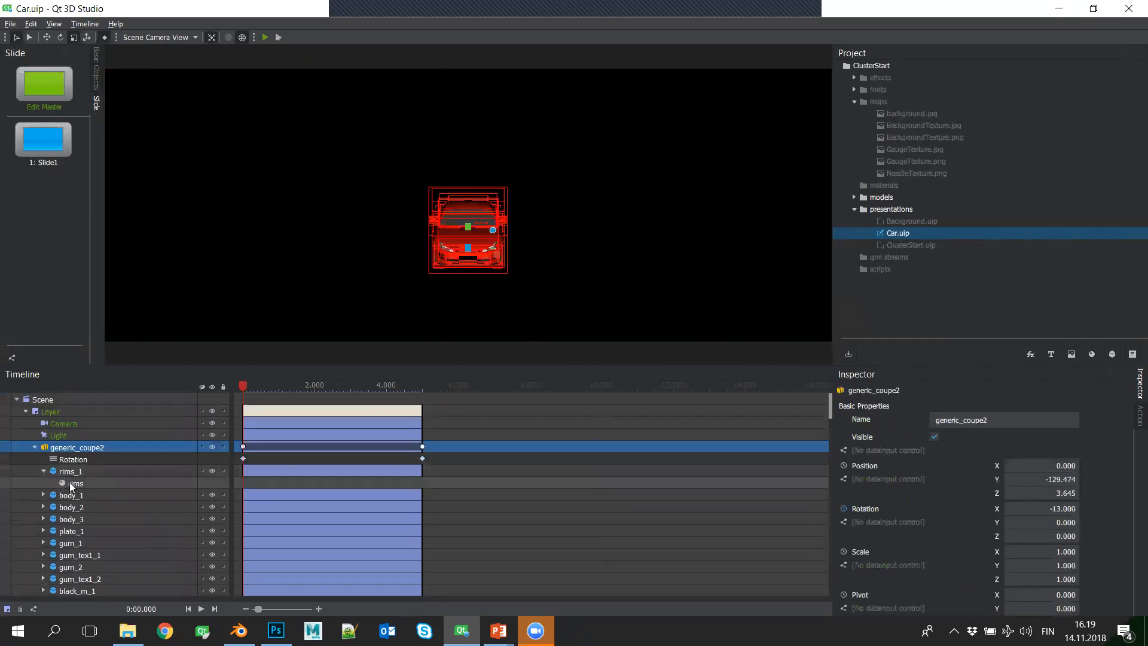
pyautogui.click(70, 482)
pyautogui.click(43, 472)
pyautogui.click(32, 448)
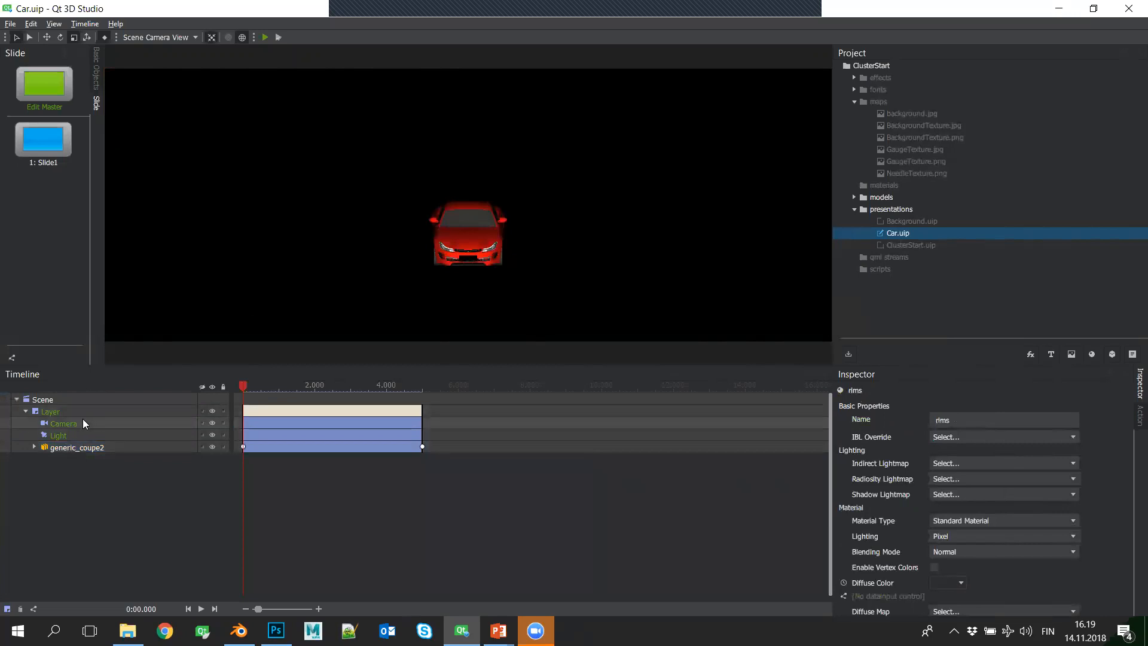
pyautogui.click(90, 412)
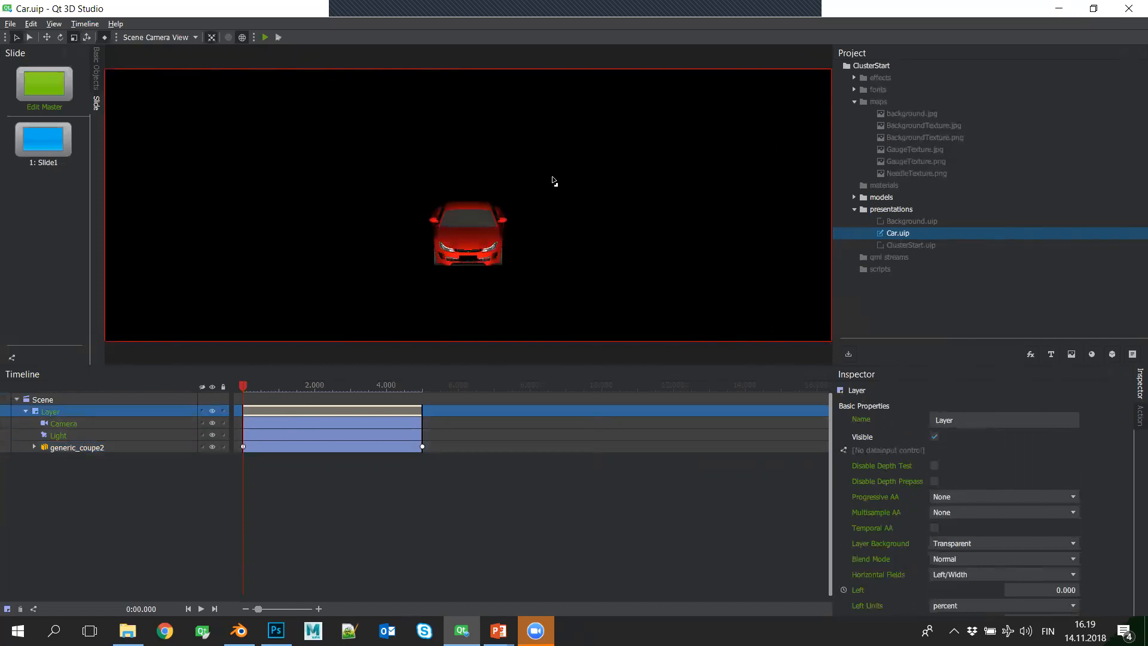
pyautogui.moveTo(239, 384); pyautogui.dragTo(435, 377)
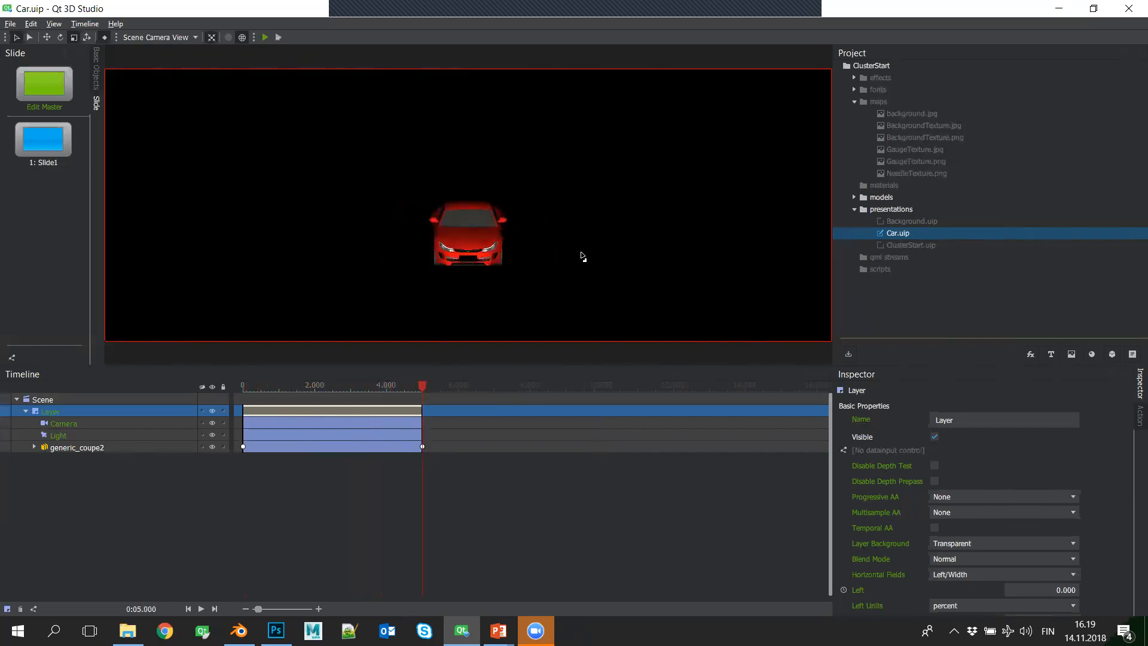
# - Reopen the ClusterStart.uip presentation, expand its 3DCar layer, and fit the whole cluster in the scene view
pyautogui.doubleClick(900, 244)
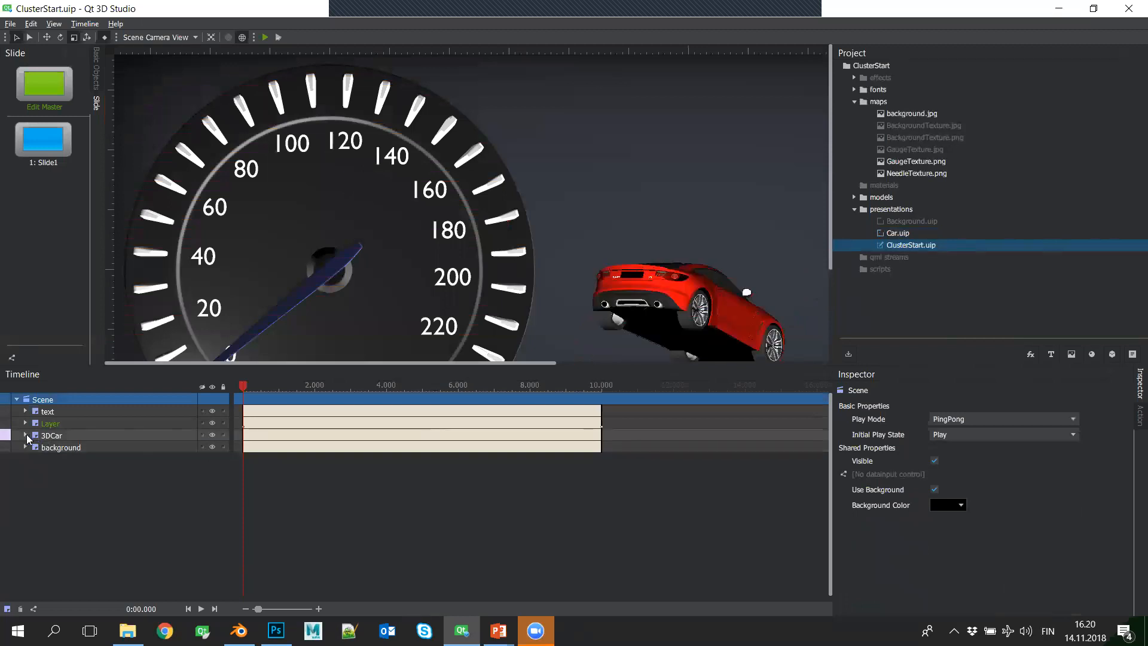
pyautogui.click(26, 435)
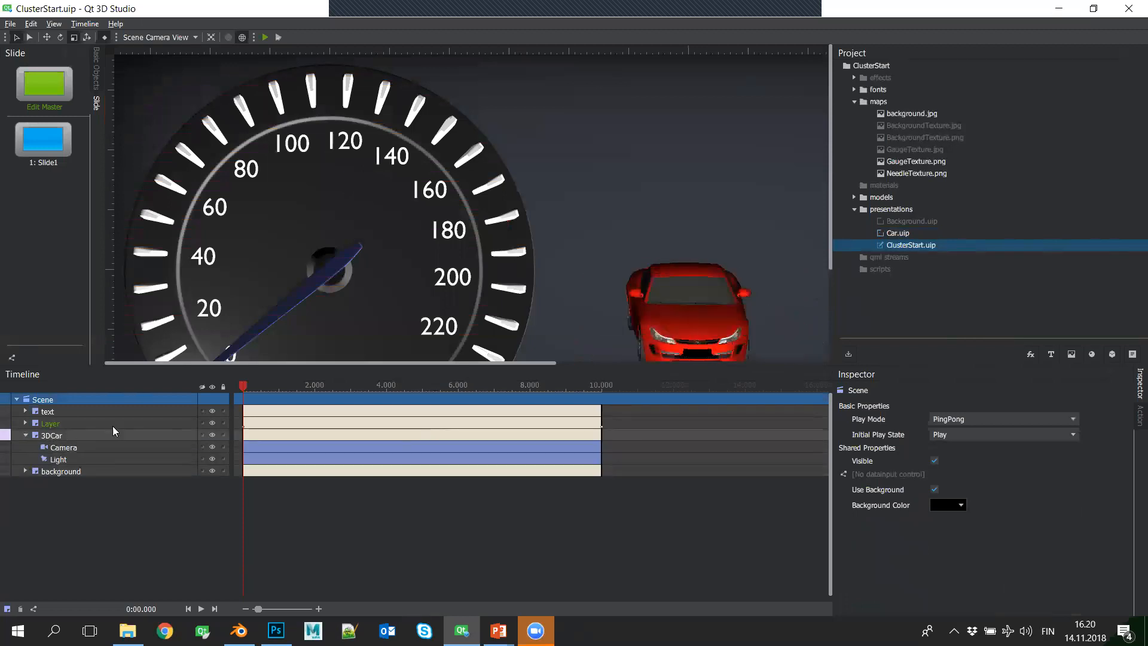
pyautogui.click(211, 37)
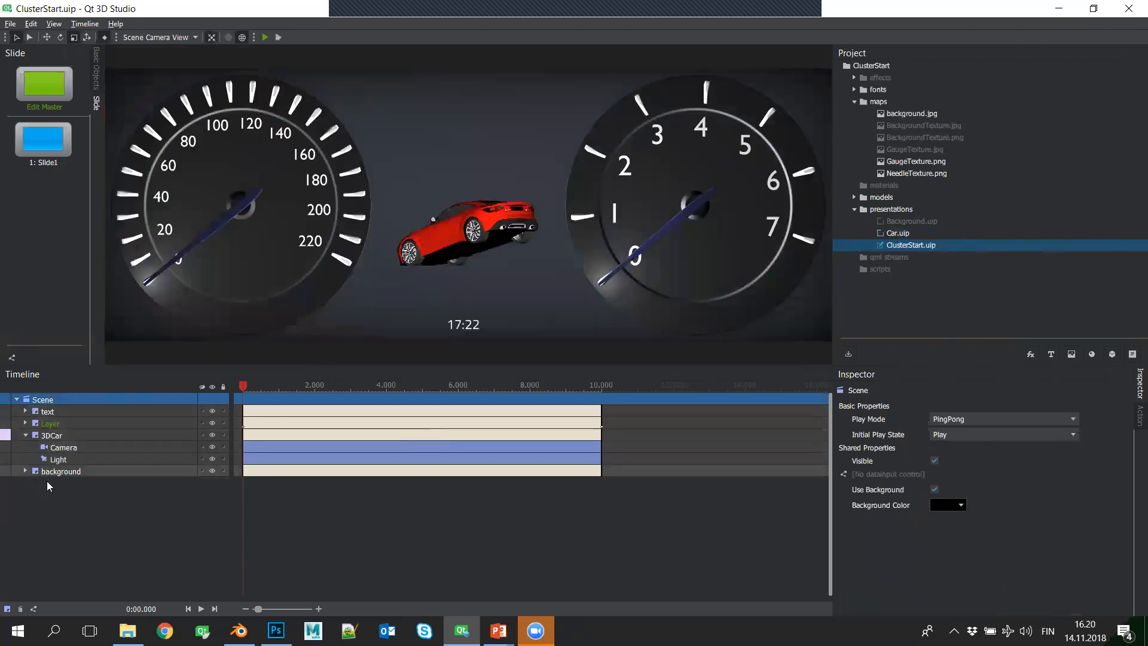
# - Consult the next demo outline slide on combining layers, models and textures in the slide show and return to Qt 3D Studio
pyautogui.hotkey('alt', 'Tab')
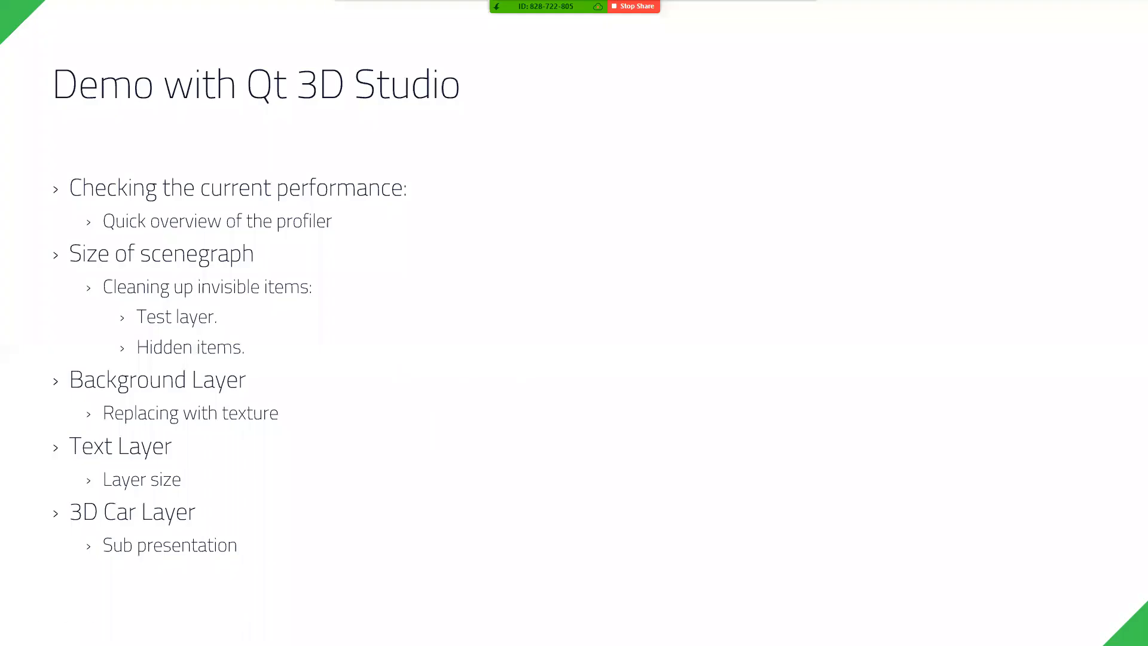
pyautogui.click(295, 414)
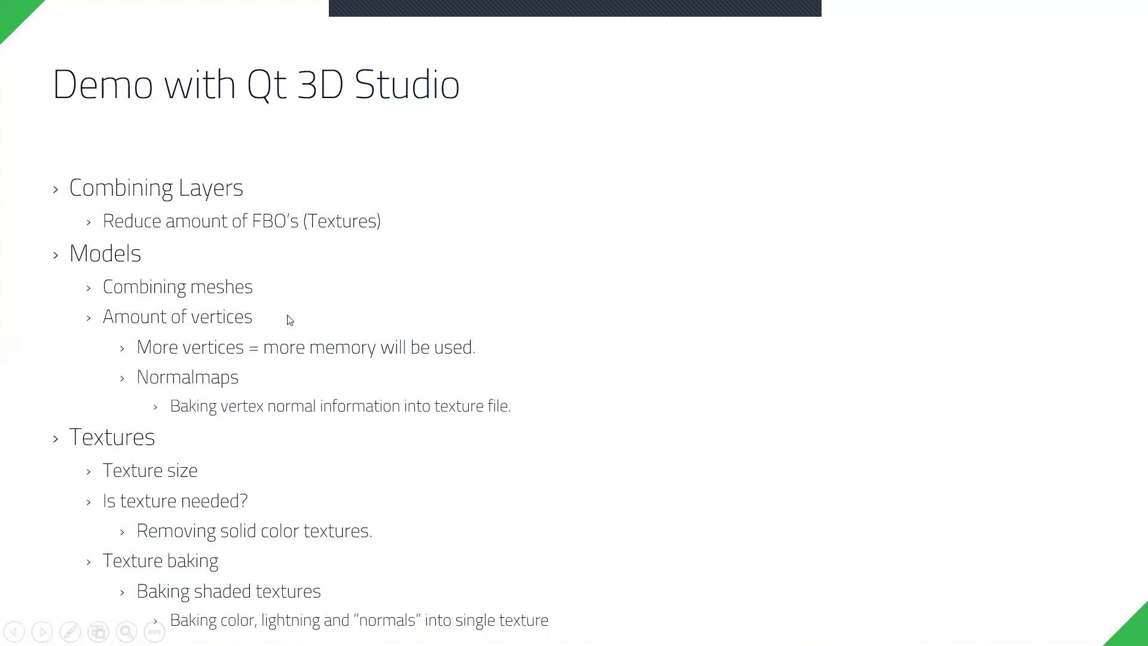
pyautogui.hotkey('alt', 'Tab')
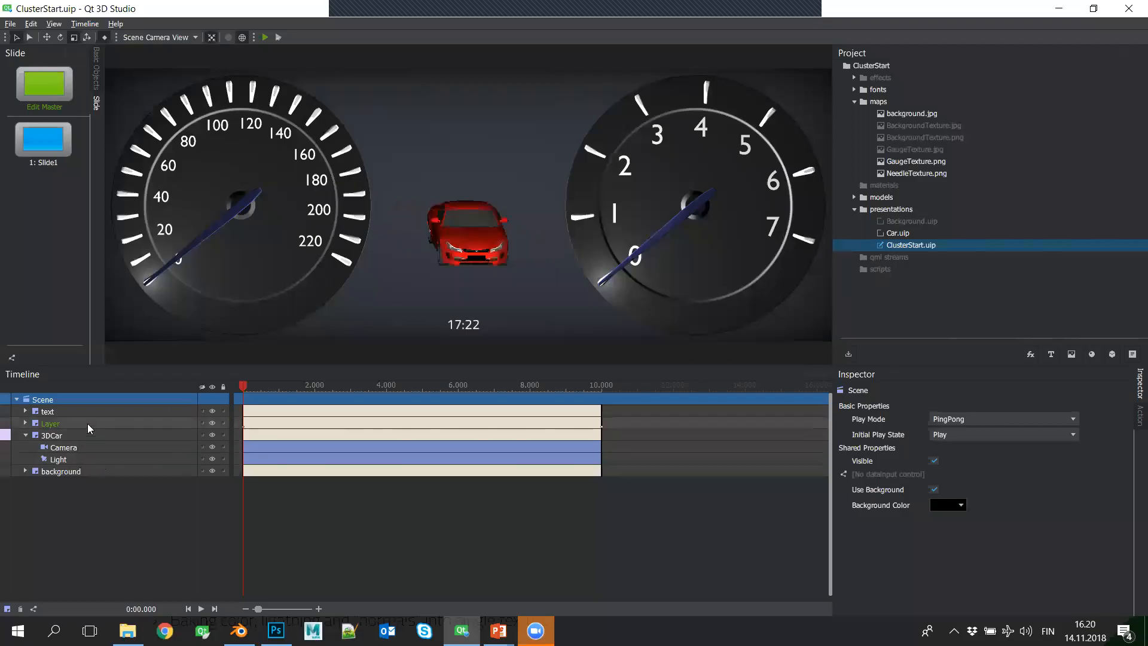
# - Expand the text layer and move its clock text into the main Layer
pyautogui.click(100, 410)
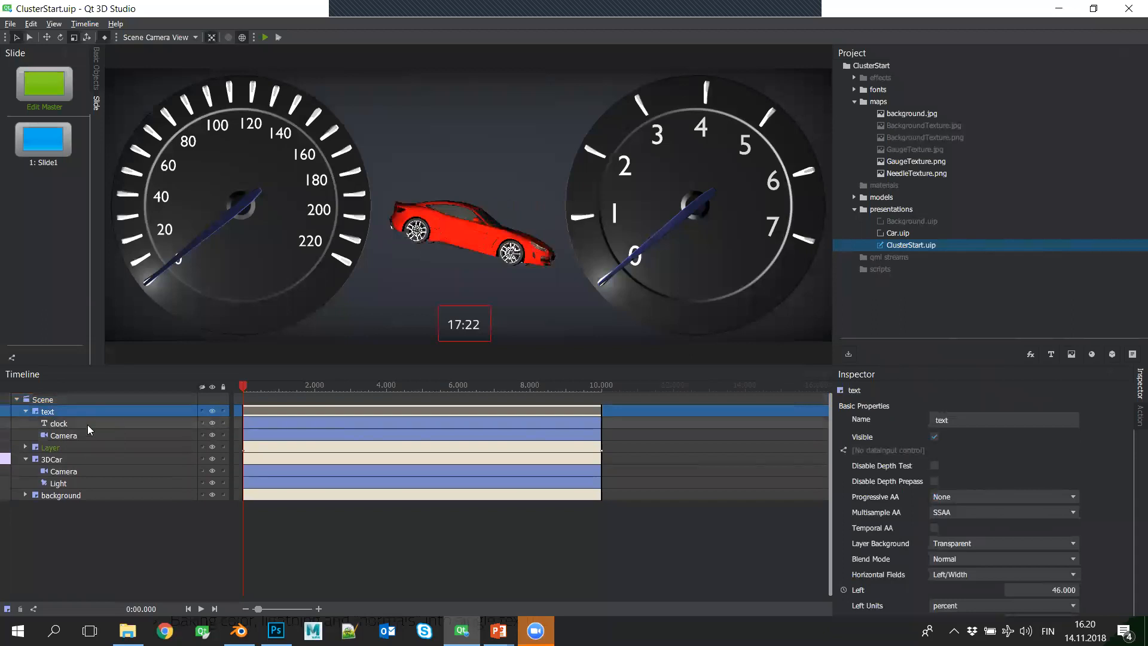
pyautogui.click(86, 423)
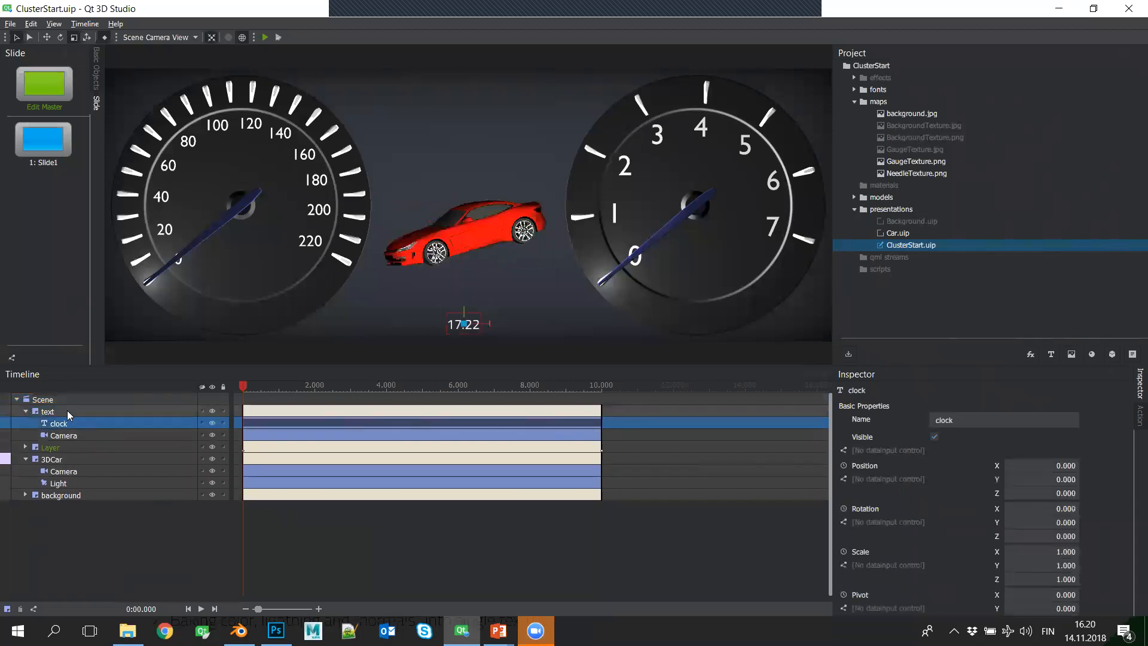
pyautogui.click(75, 411)
pyautogui.click(78, 422)
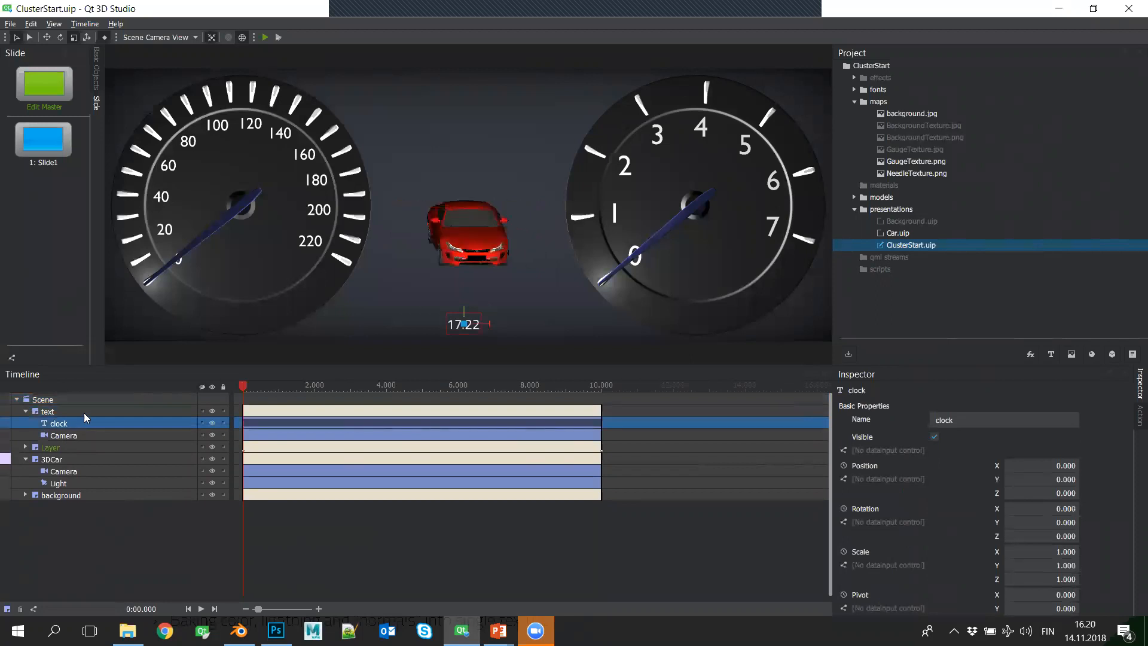
pyautogui.click(82, 410)
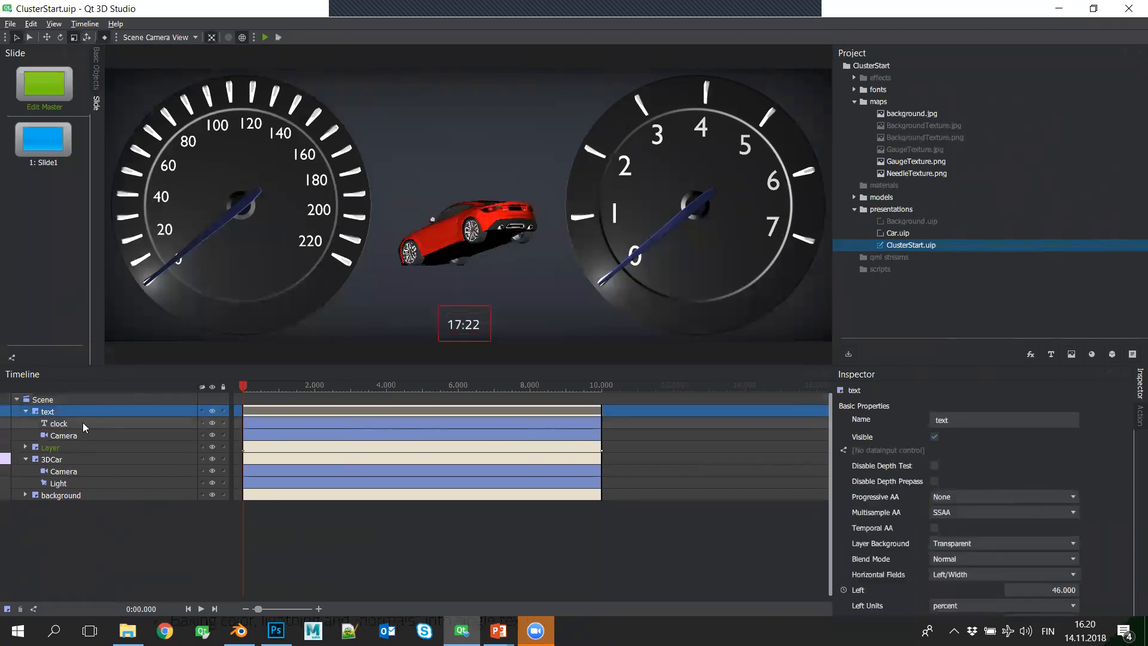
pyautogui.moveTo(83, 423); pyautogui.dragTo(98, 450)
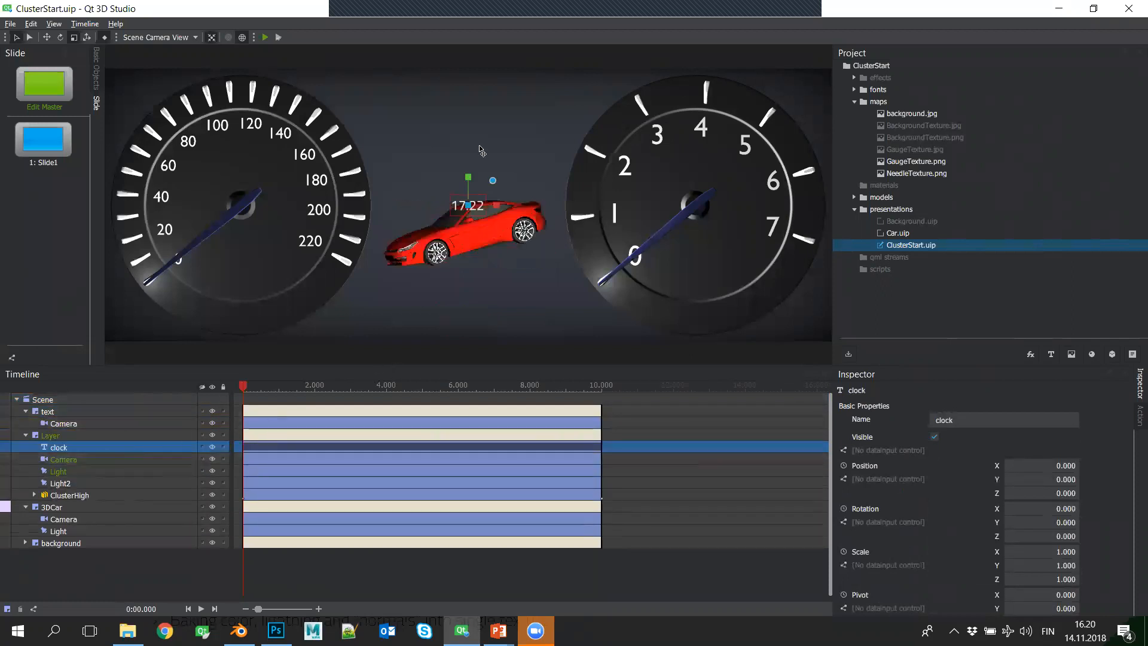
# - Lower the clock to about Y -295 so it sits below the car, and delete the emptied text layer
pyautogui.moveTo(472, 185); pyautogui.dragTo(457, 293)
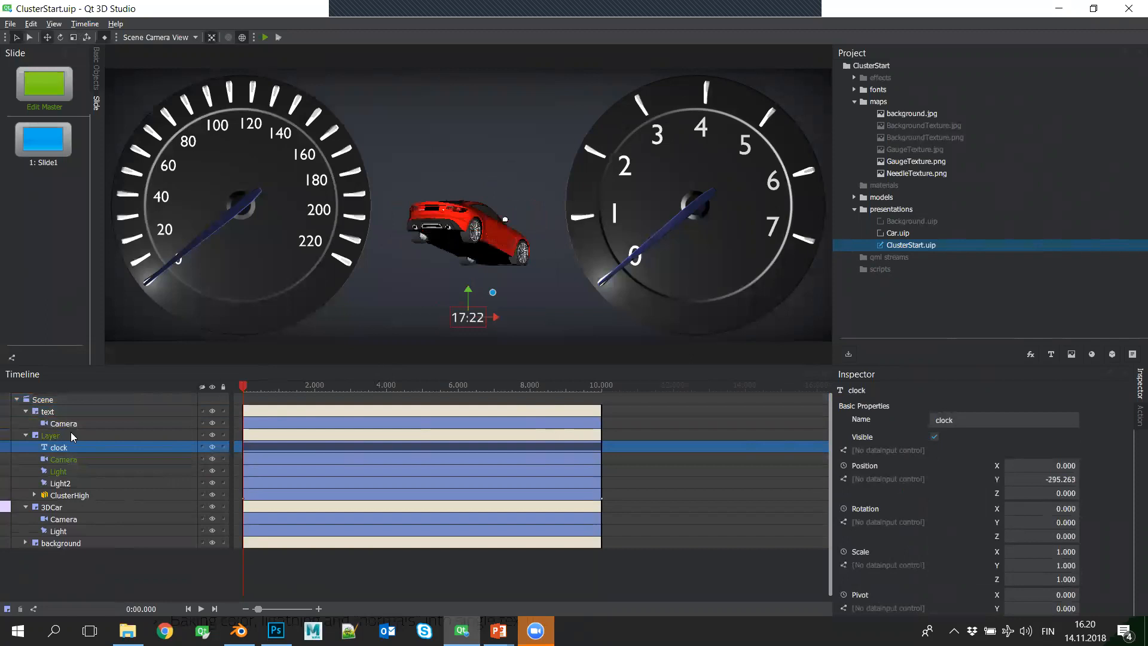
pyautogui.click(113, 410)
pyautogui.press('Delete')
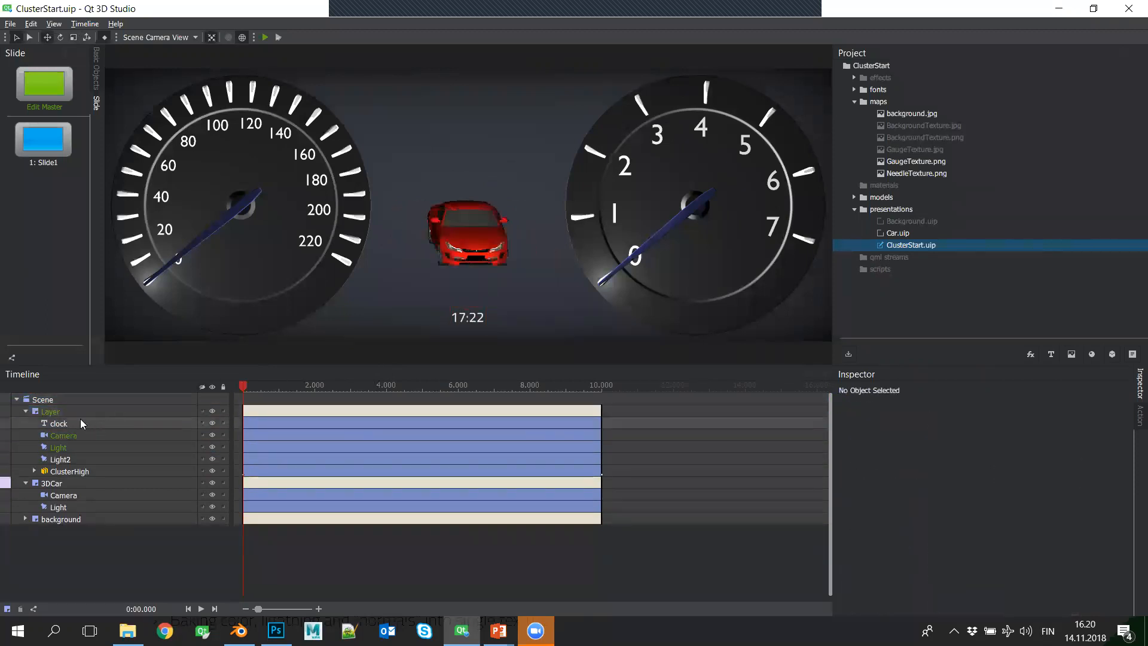
# - Examine Light2 in the main Layer and expand the background layer to inspect its Camera
pyautogui.click(106, 457)
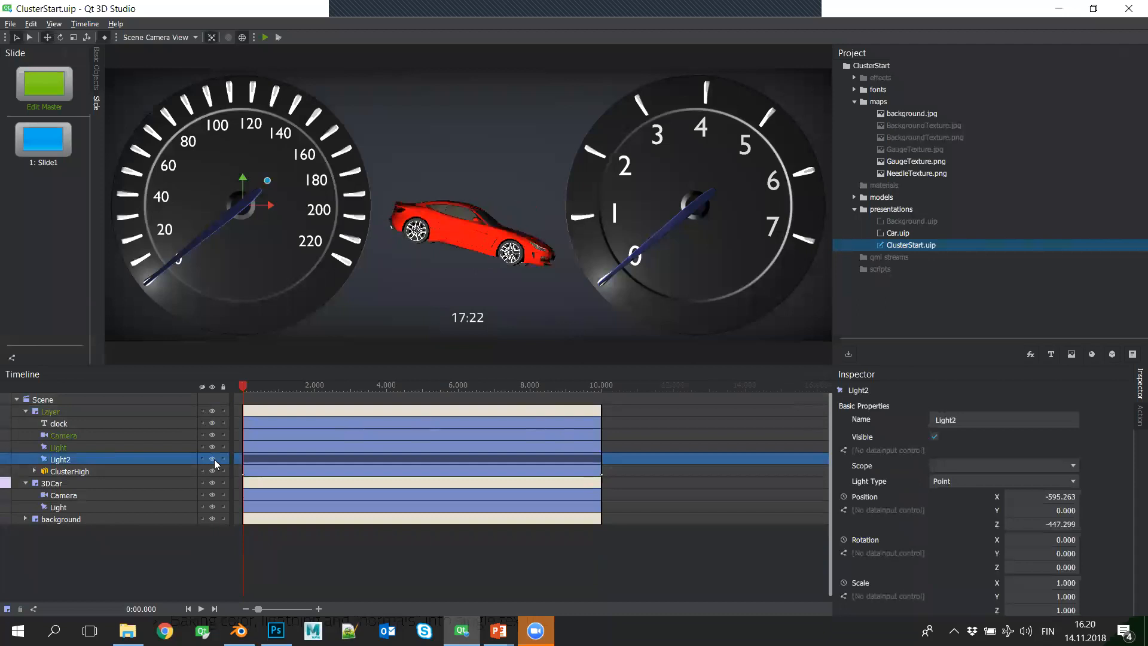
pyautogui.click(210, 459)
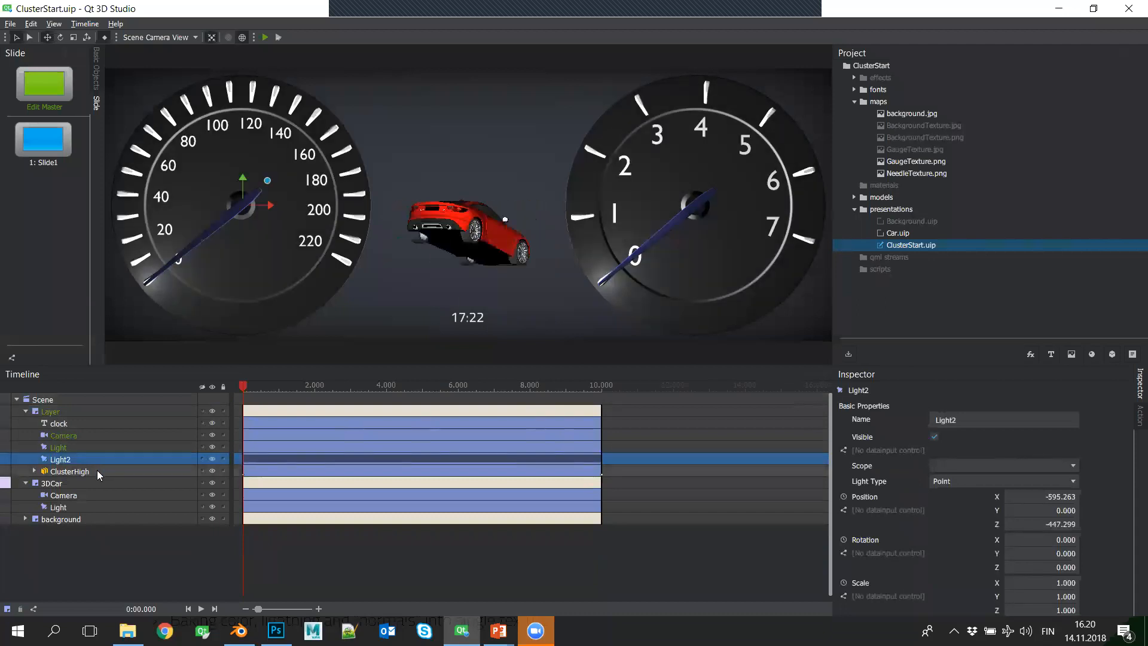
pyautogui.click(90, 520)
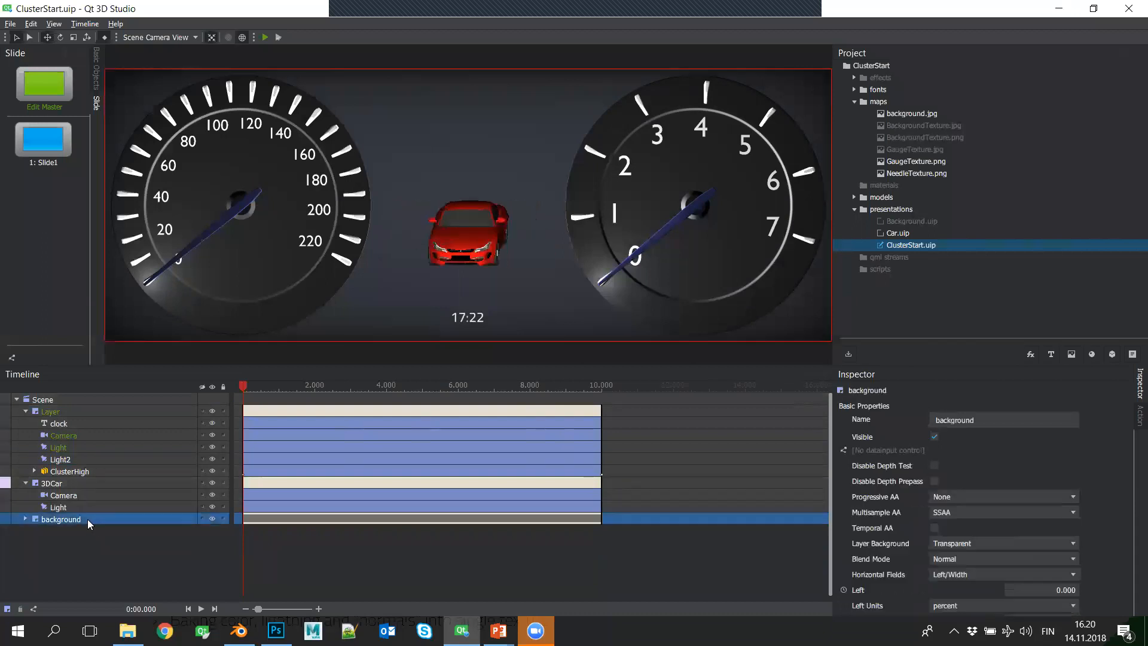
pyautogui.click(25, 518)
pyautogui.click(92, 542)
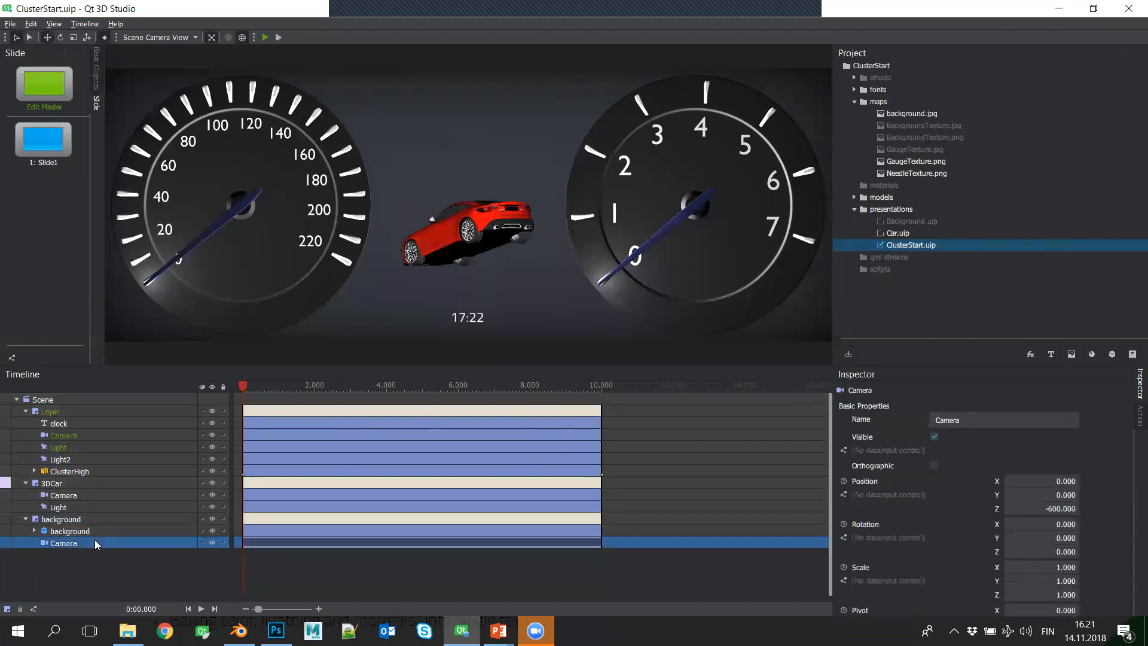
# - Move the background object into the main Layer with its Z position at 267, and delete the emptied background layer
pyautogui.click(92, 530)
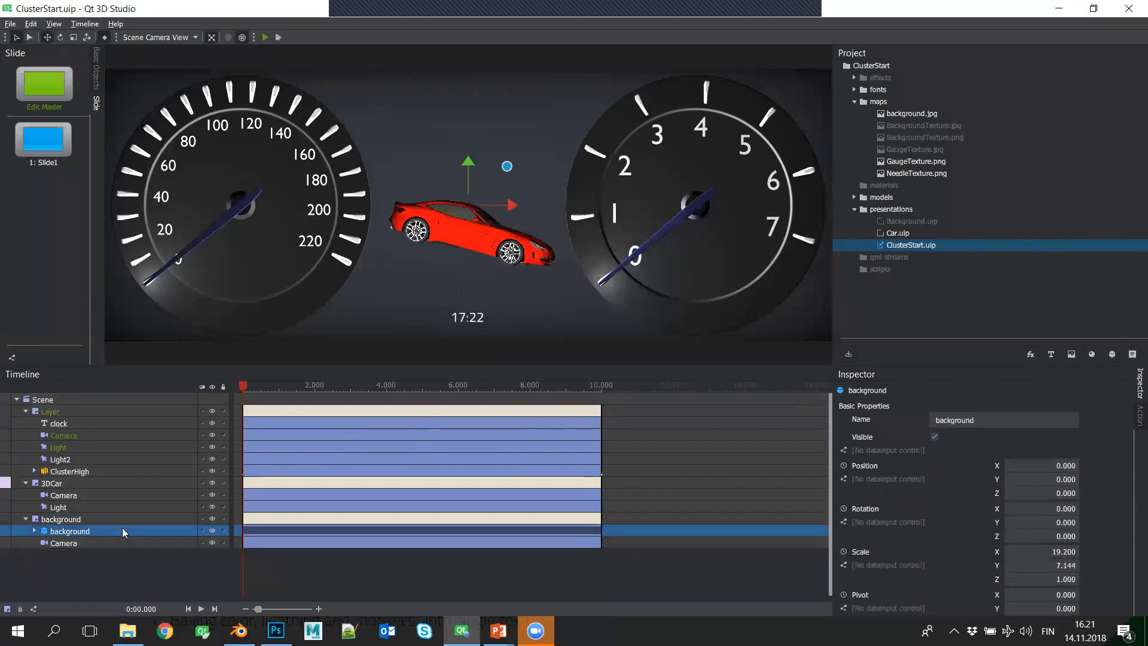
pyautogui.moveTo(109, 529); pyautogui.dragTo(24, 470)
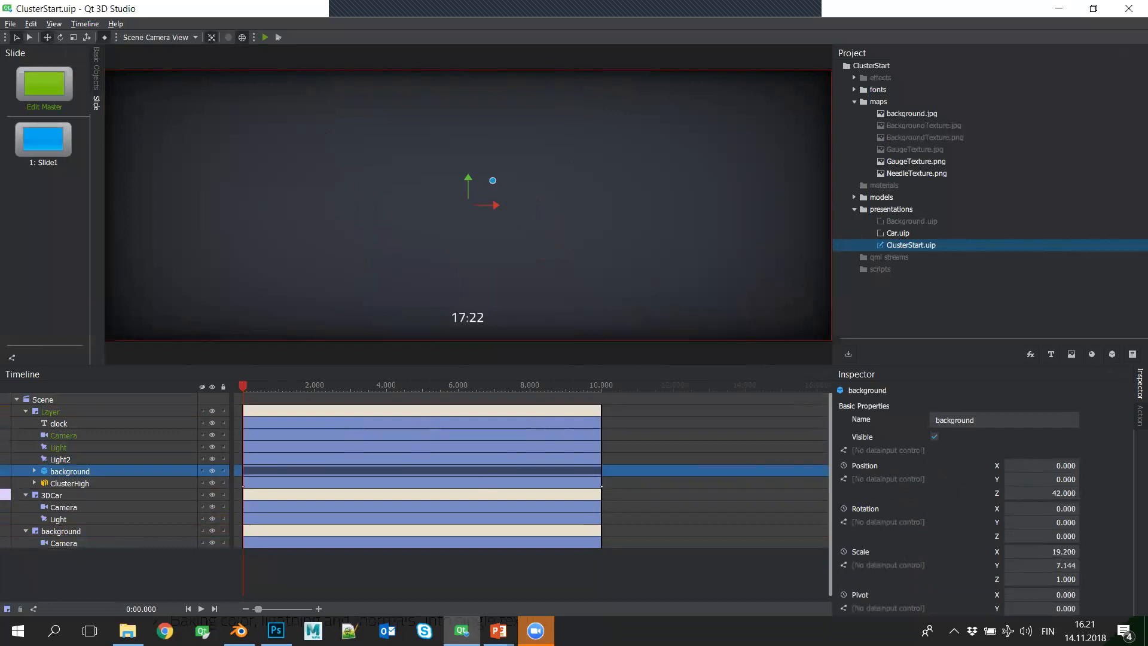
pyautogui.moveTo(1056, 493); pyautogui.dragTo(1112, 493)
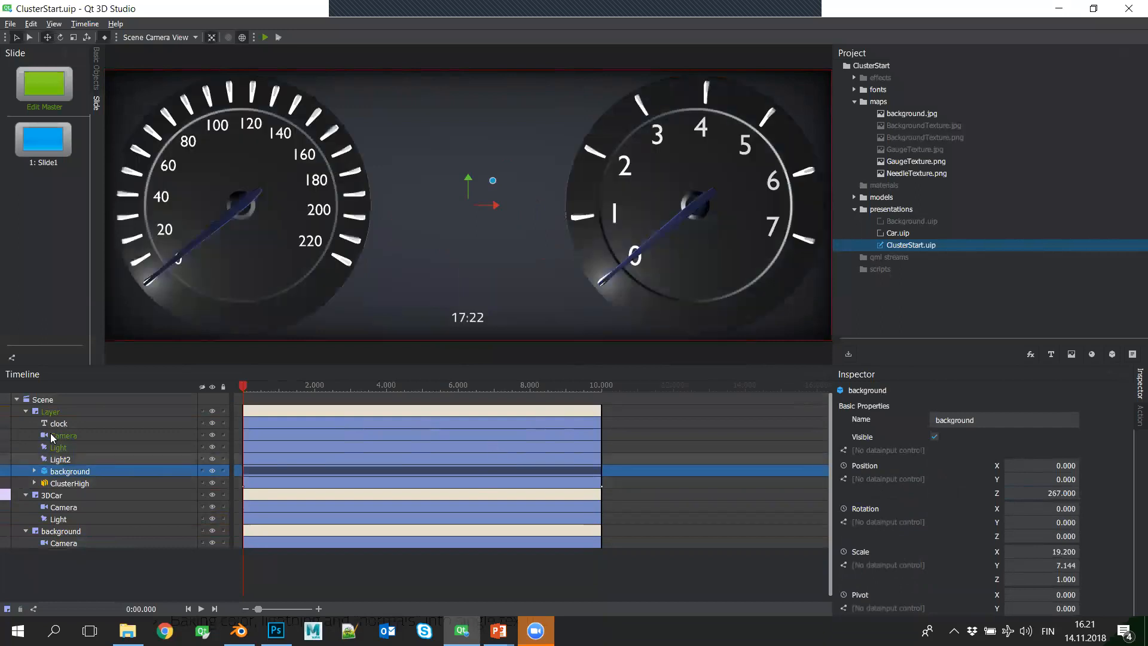
pyautogui.click(68, 531)
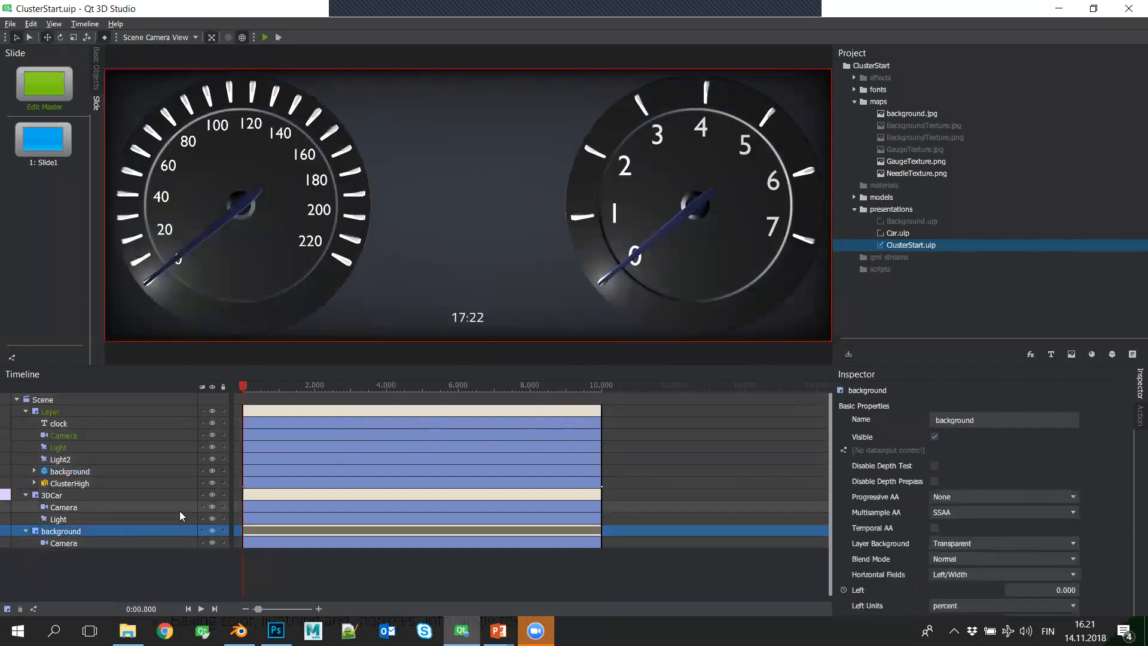
pyautogui.press('Delete')
# - Check the 3DCar layer's size and sub-presentation properties, and move 3DCar above the main Layer in the scene order
pyautogui.click(92, 496)
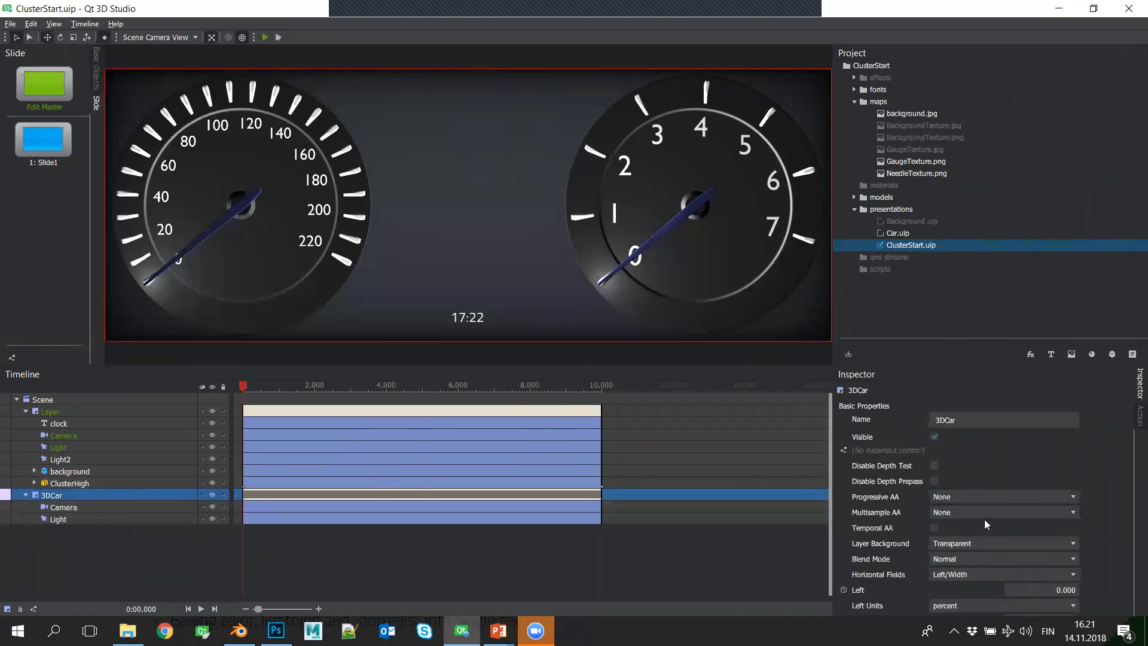
pyautogui.scroll(-5, 993, 522)
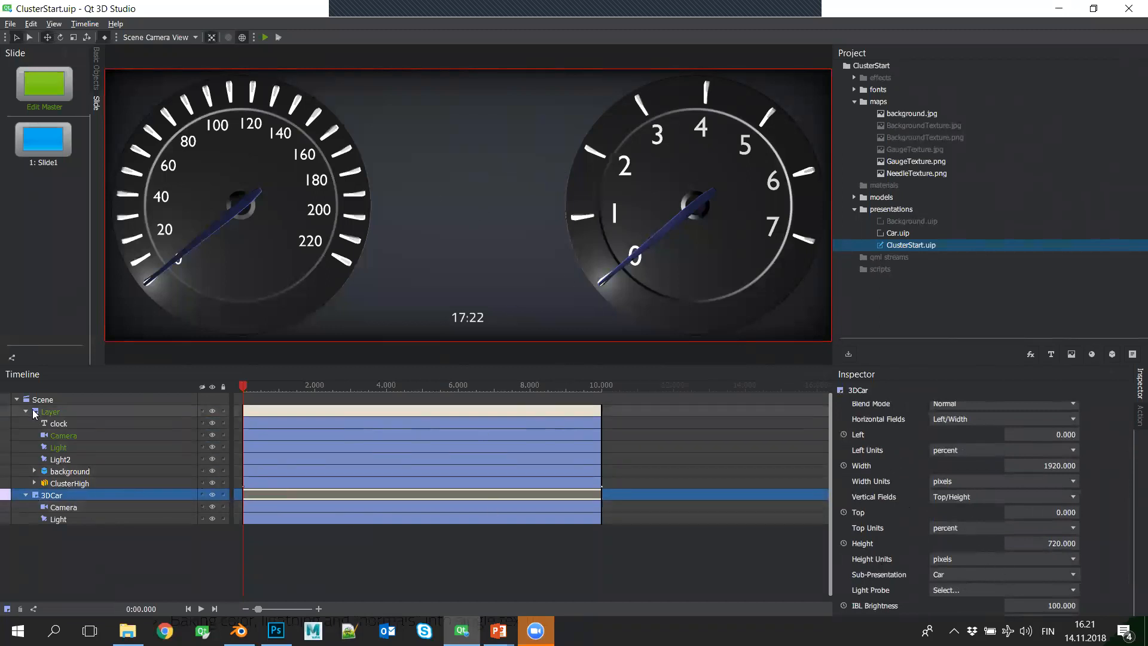
pyautogui.click(101, 472)
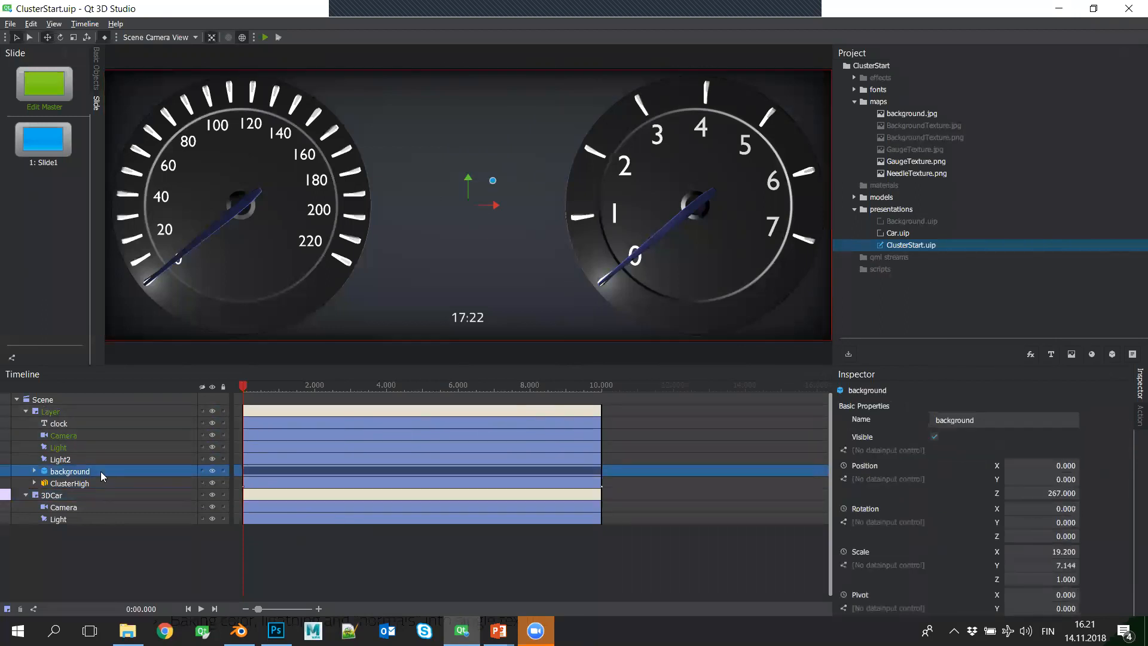
pyautogui.click(108, 496)
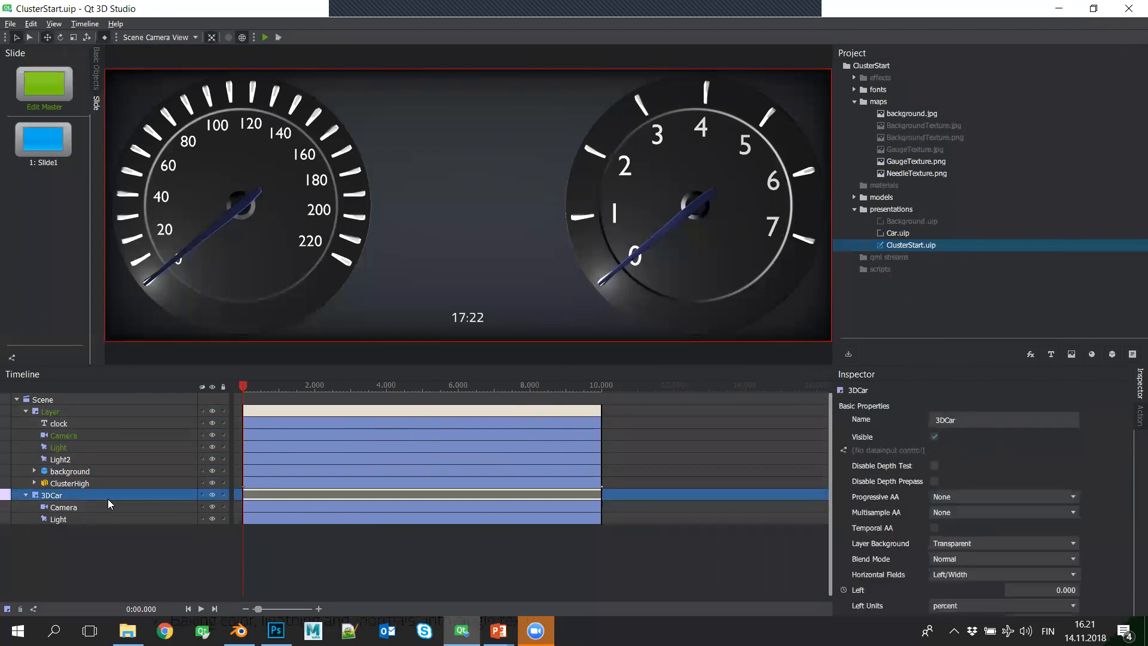
pyautogui.moveTo(115, 469); pyautogui.dragTo(28, 410)
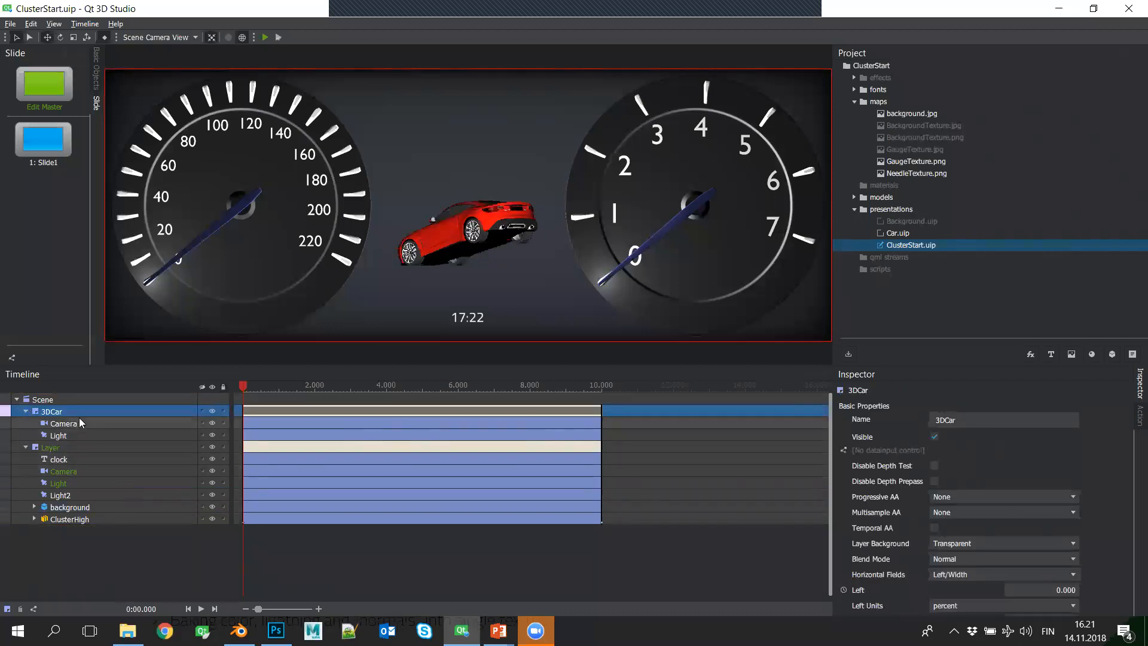
# - Hide the 3DCar layer and add generic_coupe2.import from the models folder to the main Layer below the clock
pyautogui.click(212, 410)
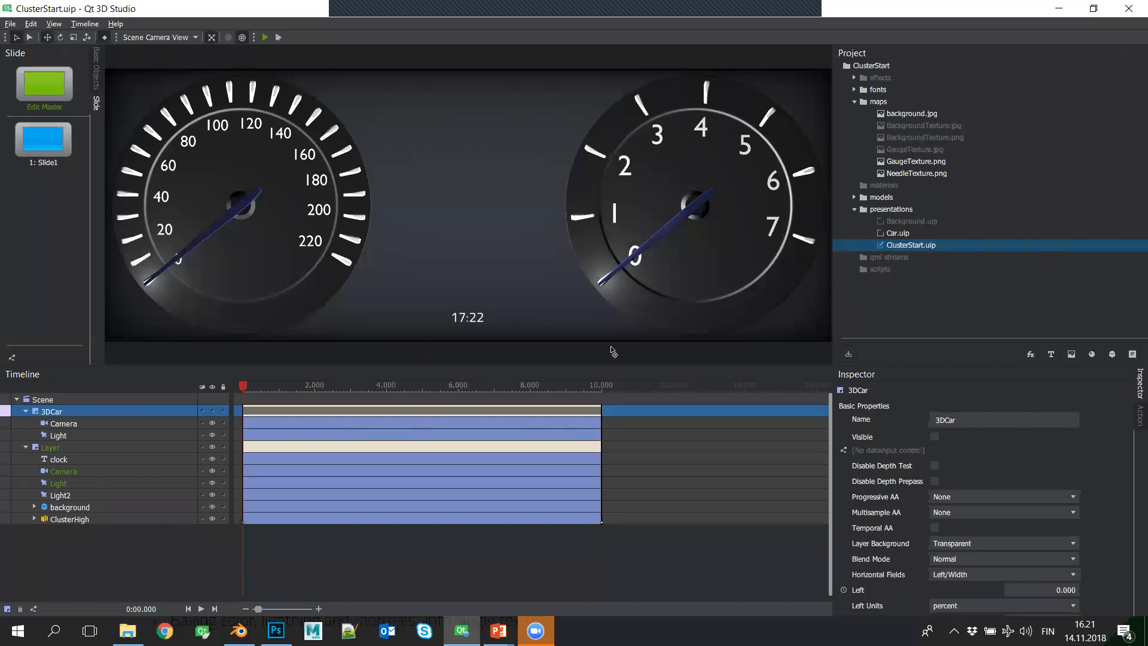
pyautogui.doubleClick(857, 197)
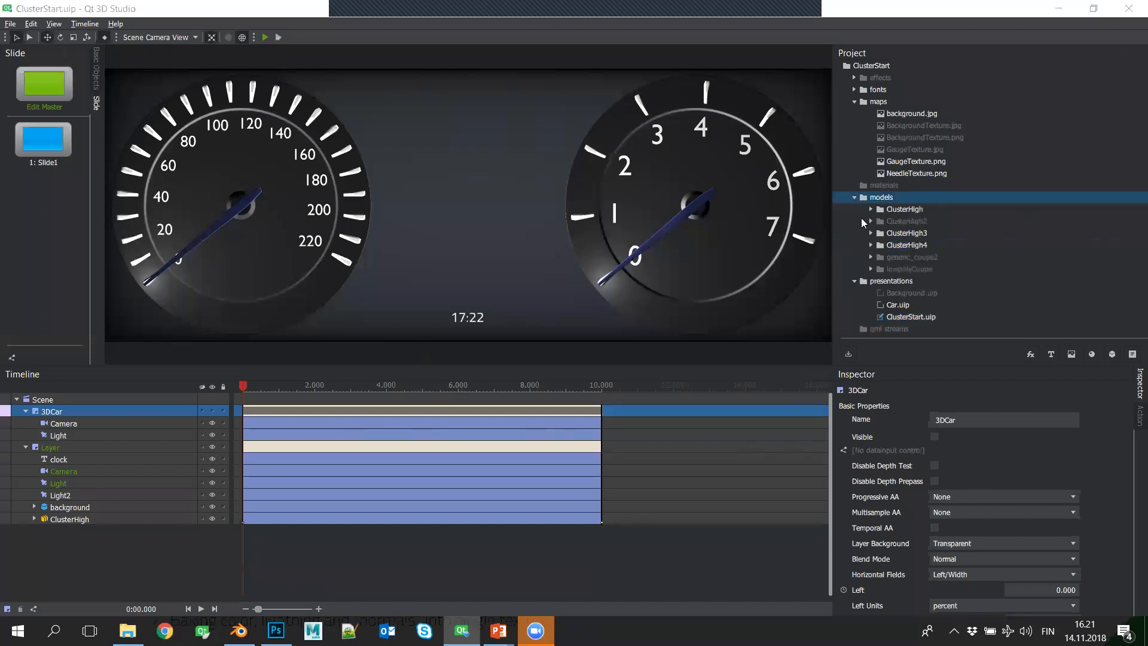
pyautogui.doubleClick(870, 258)
pyautogui.scroll(-2, 929, 261)
pyautogui.moveTo(941, 245); pyautogui.dragTo(37, 464)
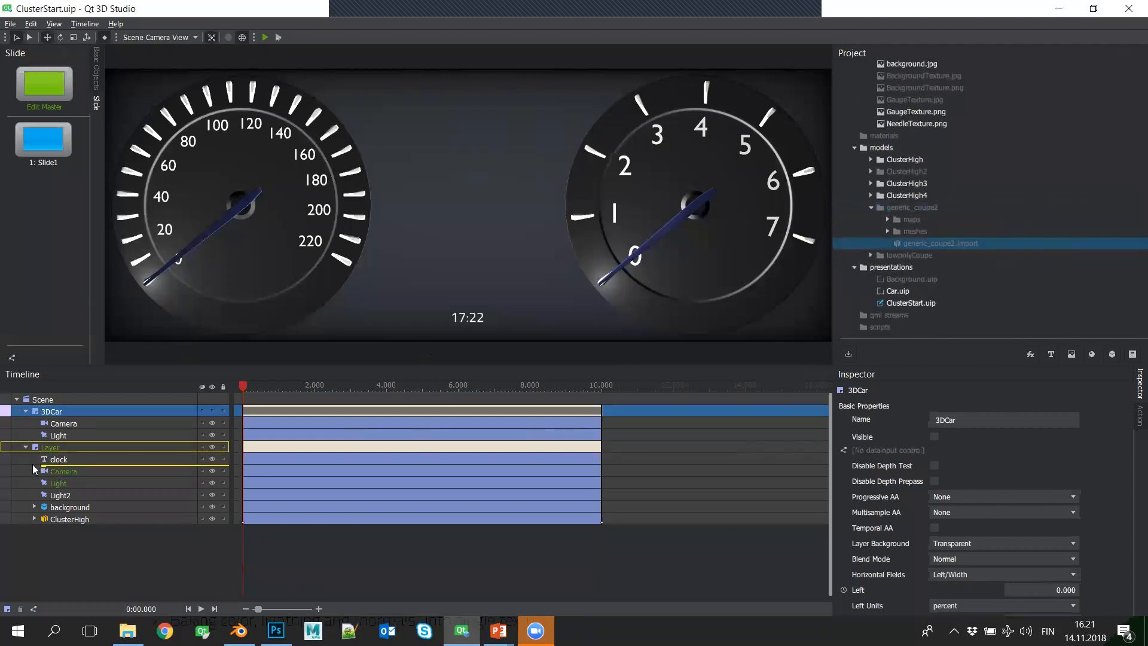
# - Move the generic_coupe2 car down to about Y -167 and rotate it to about X -13, Y 39 and Z -11 degrees
pyautogui.moveTo(108, 461); pyautogui.dragTo(105, 460)
pyautogui.moveTo(470, 187); pyautogui.dragTo(454, 298)
pyautogui.click(121, 567)
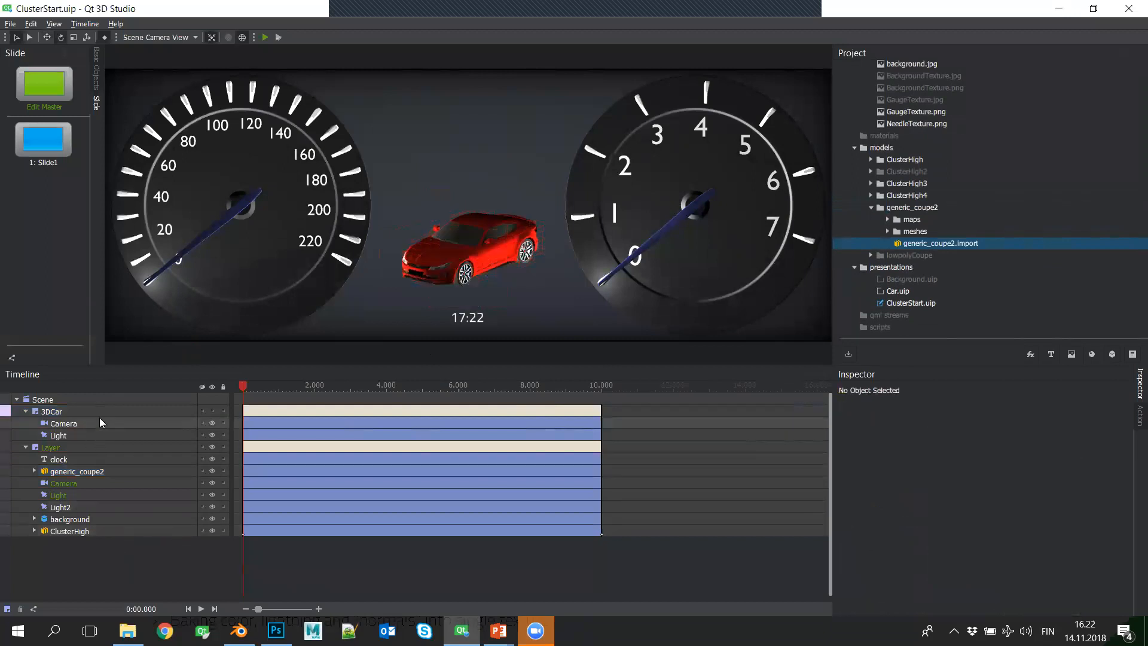
# - Delete the 3DCar layer from the scene and expand the remaining main Layer
pyautogui.click(160, 413)
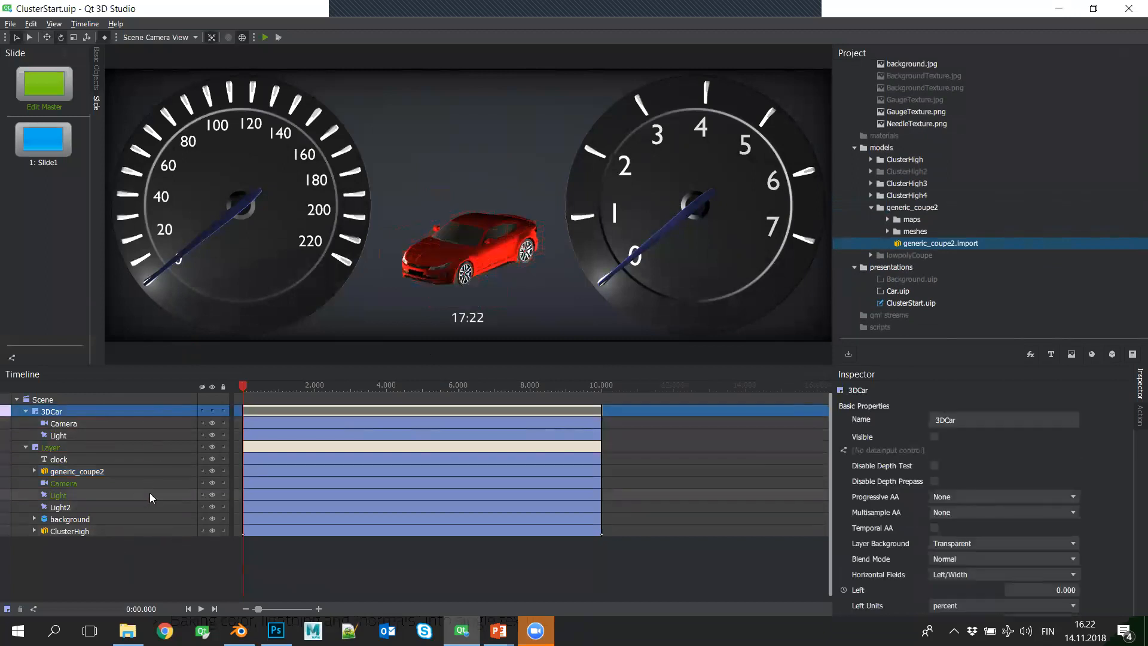
pyautogui.press('Delete')
pyautogui.click(26, 412)
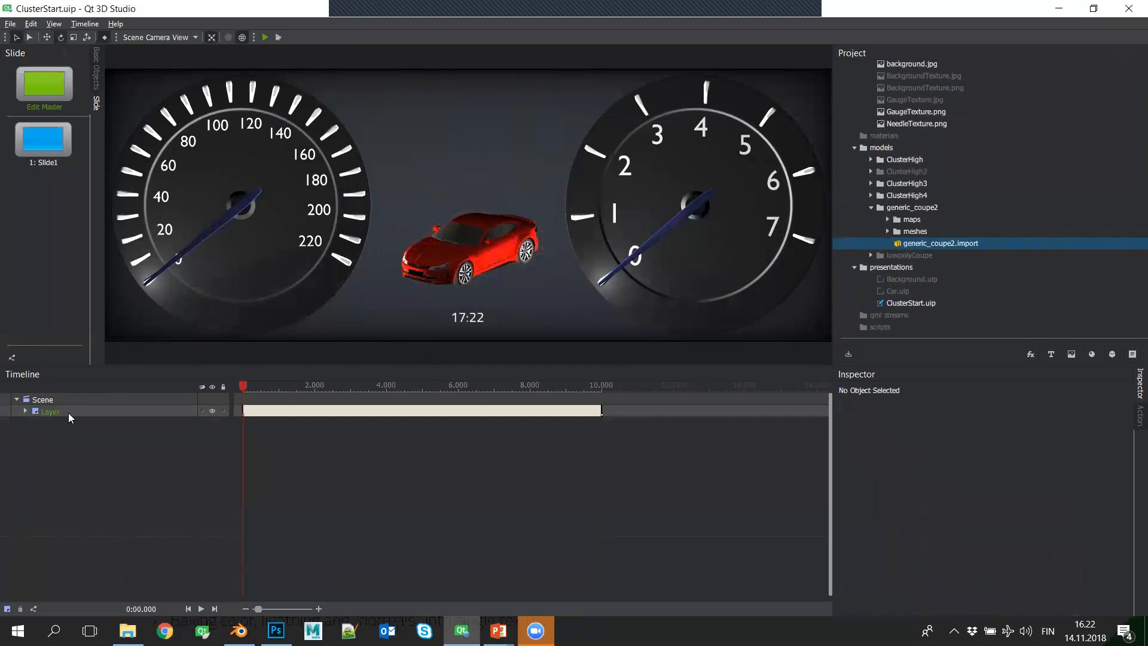
pyautogui.click(3, 413)
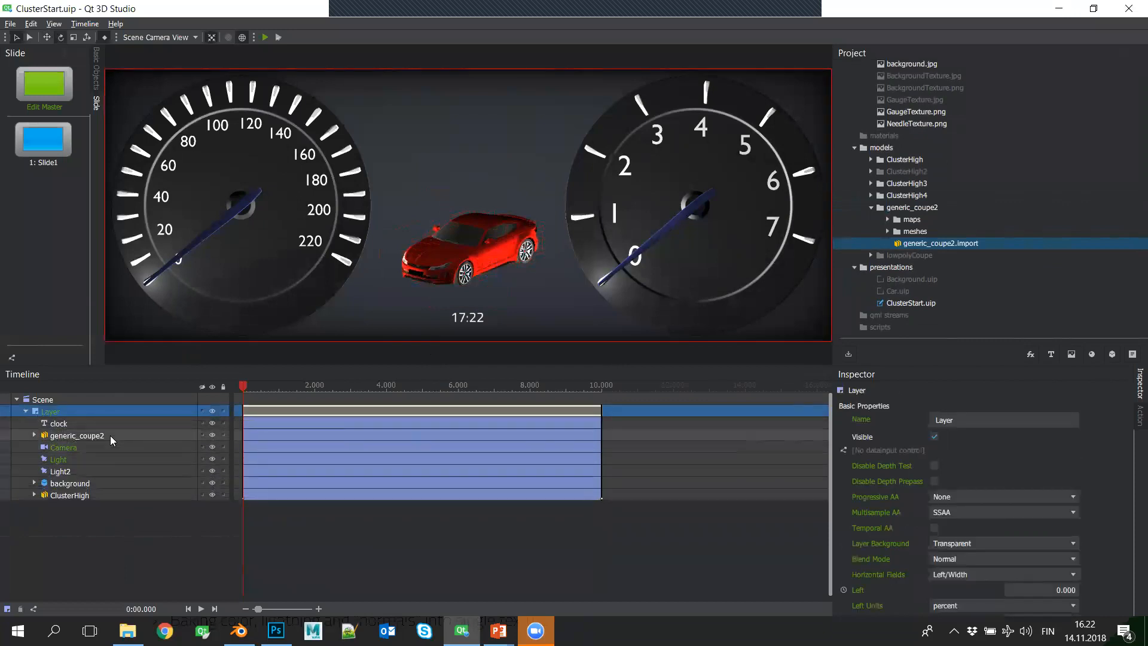
# - Convert generic_coupe2 in the main Layer into a component and open that component for editing
pyautogui.click(110, 435)
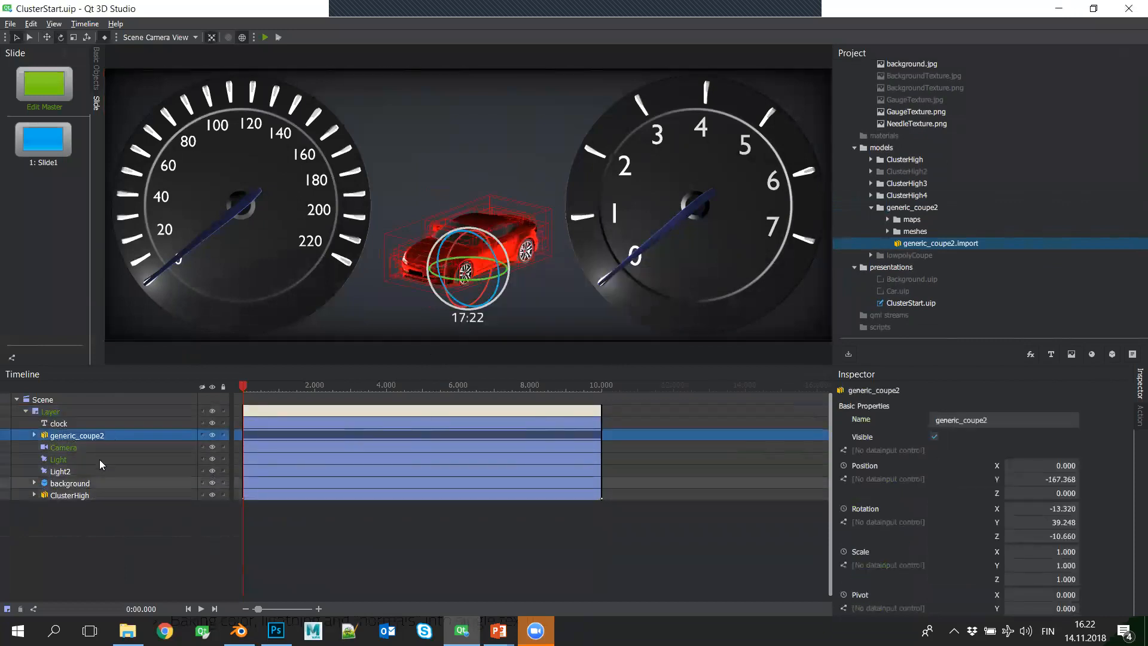
pyautogui.rightClick(75, 442)
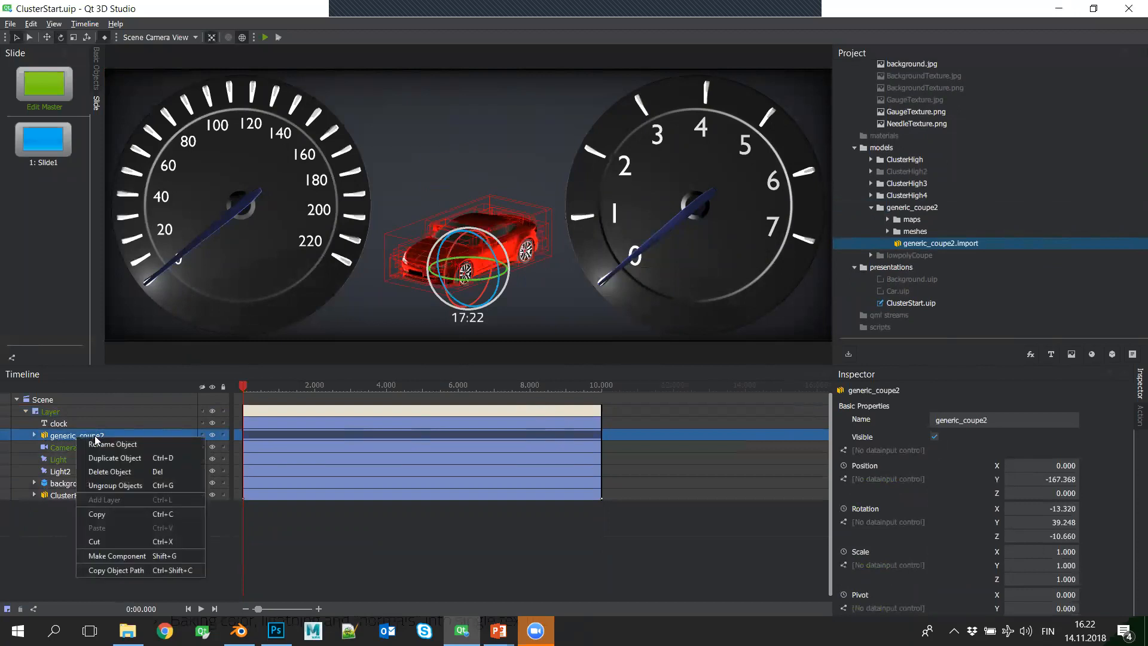
pyautogui.click(135, 557)
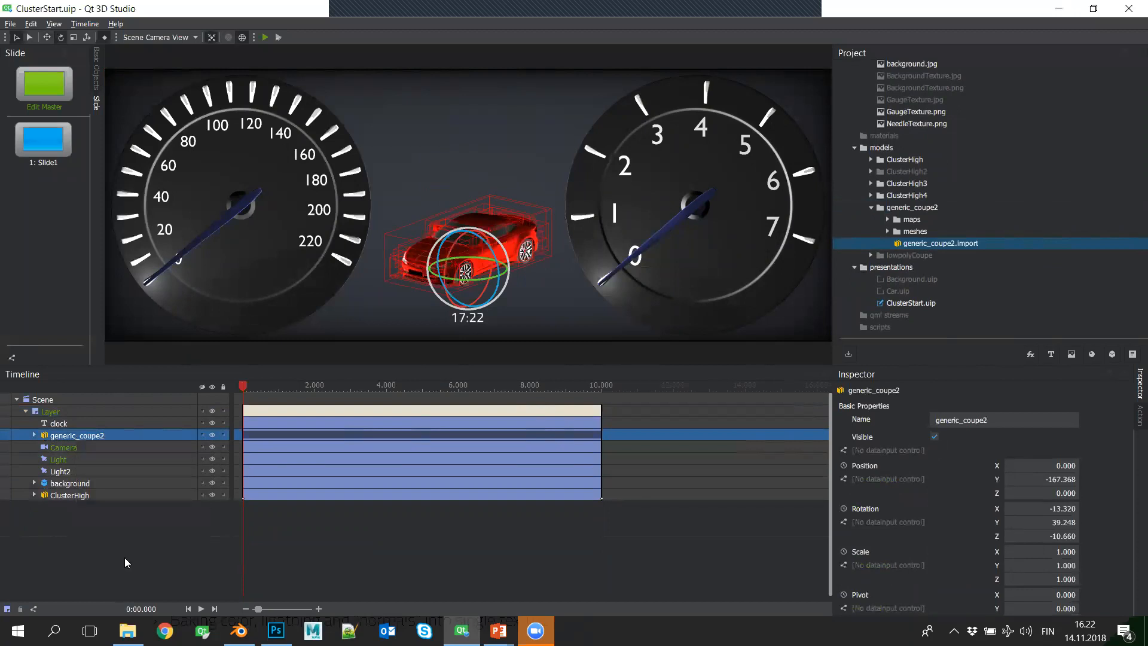
pyautogui.doubleClick(46, 440)
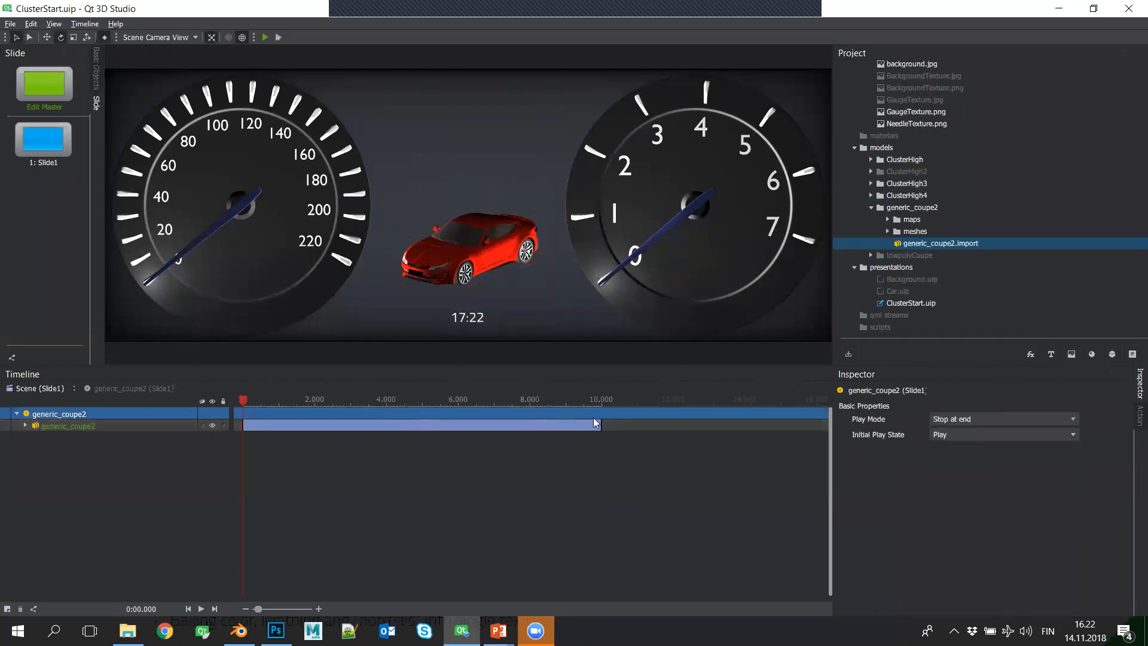
# - Shorten the car's duration inside the component to 5 seconds and look through its child meshes
pyautogui.moveTo(601, 426); pyautogui.dragTo(418, 429)
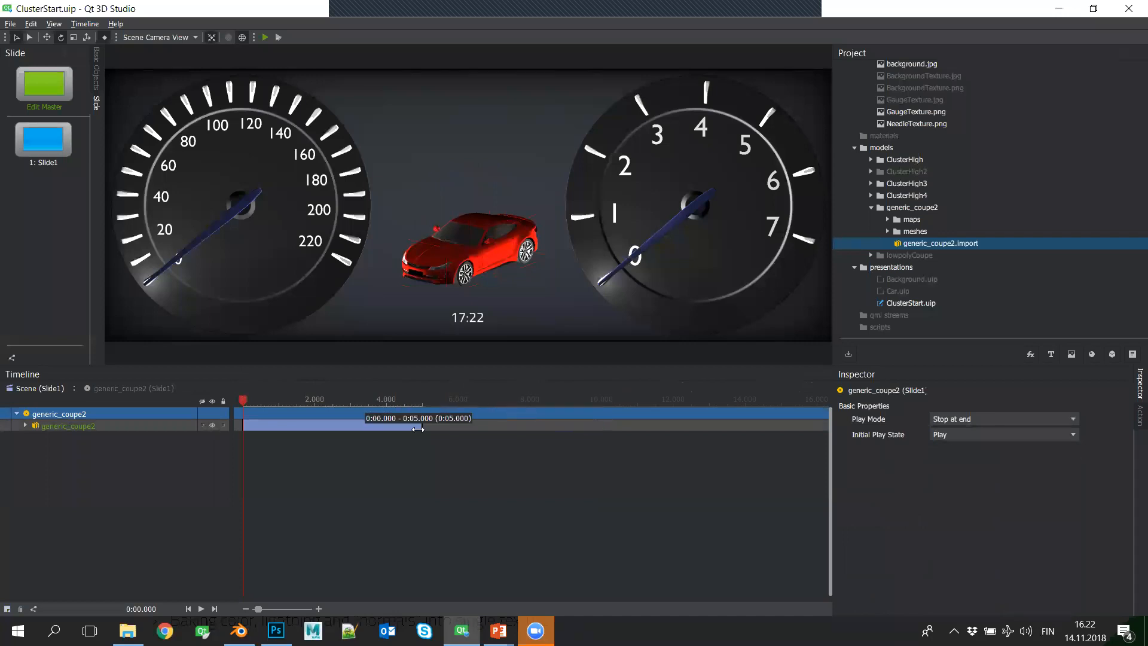
pyautogui.click(32, 427)
pyautogui.click(35, 440)
pyautogui.click(25, 426)
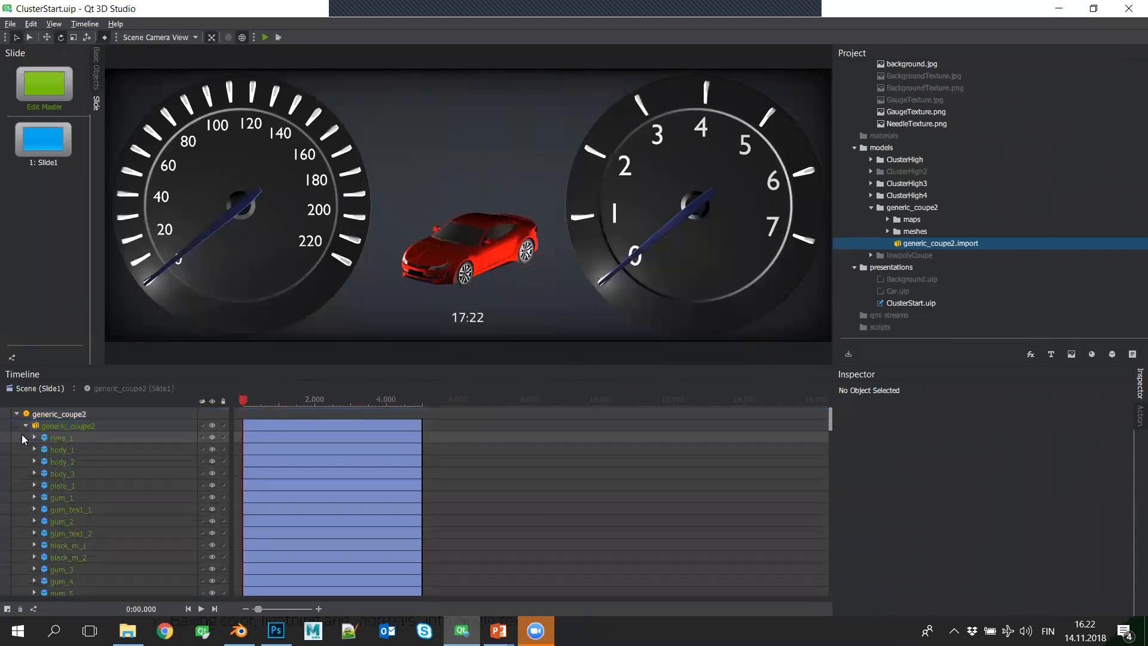
pyautogui.click(26, 425)
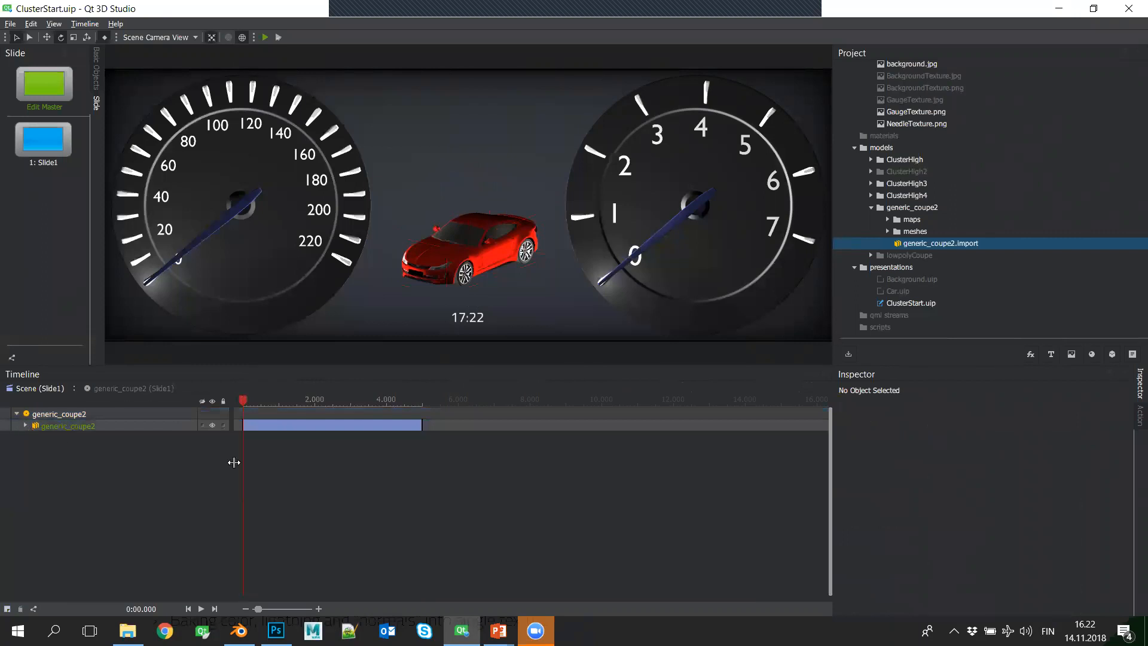
# - Reset the rotation of the generic_coupe2 group inside the component to 0 on all axes
pyautogui.click(60, 426)
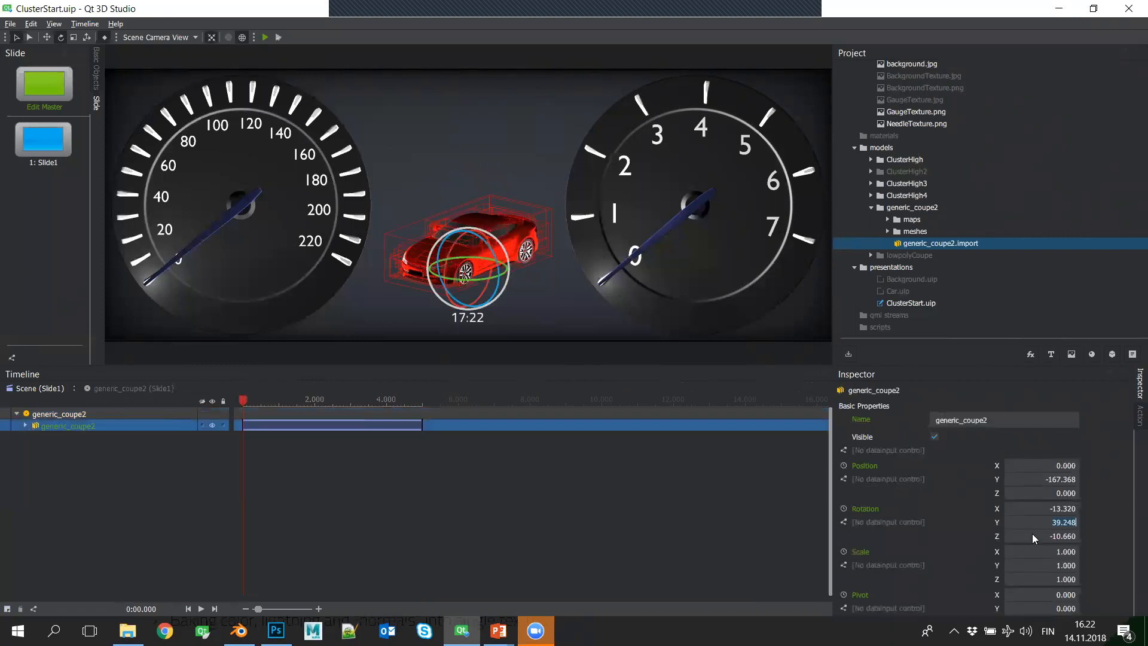
pyautogui.write('0')
pyautogui.press('Return')
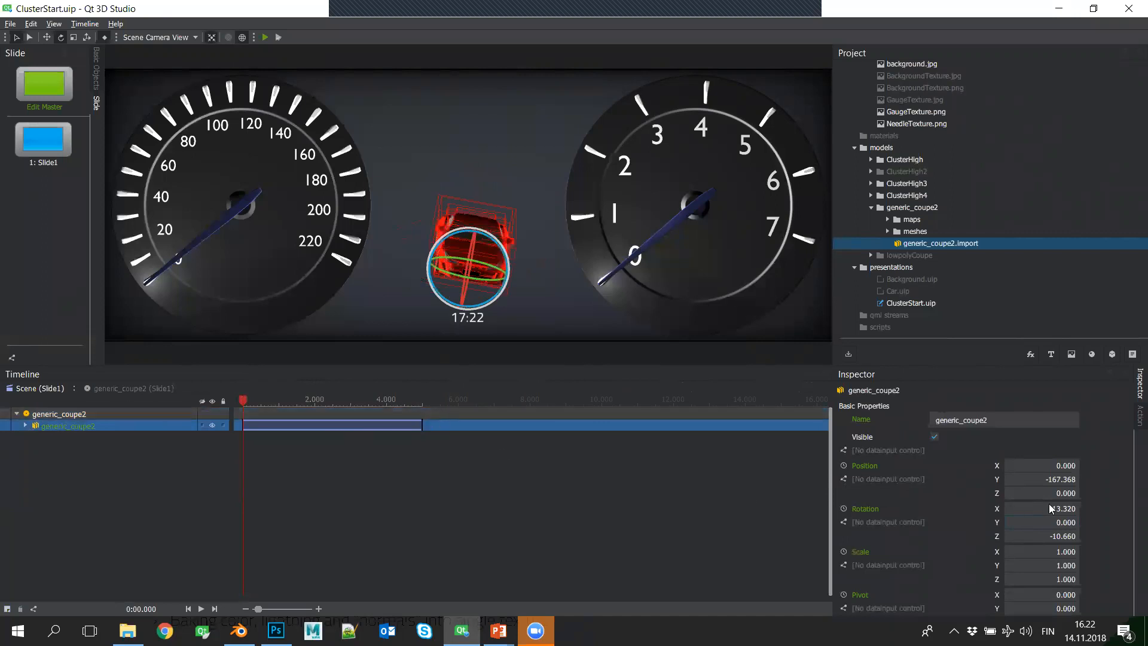
pyautogui.click(1039, 536)
pyautogui.write('0')
pyautogui.press('Return')
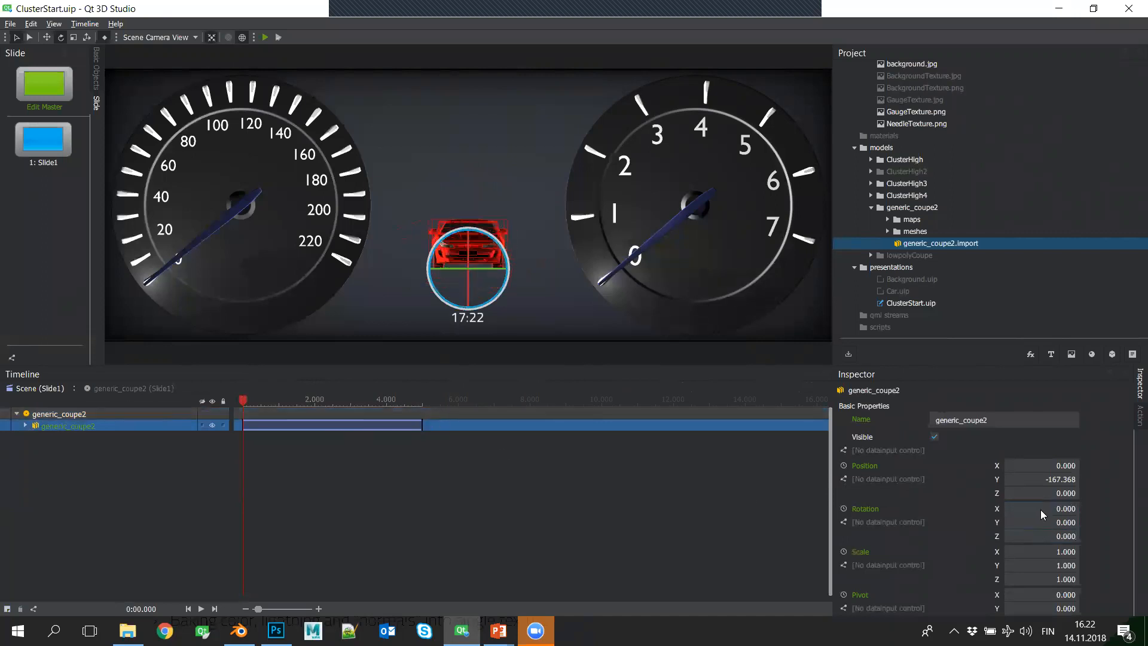
# - Animate the car's rotation with a first keyframe at X -36 and a second at 5 seconds with X -13 and Y 360
pyautogui.moveTo(1042, 513); pyautogui.dragTo(1042, 524)
pyautogui.click(844, 509)
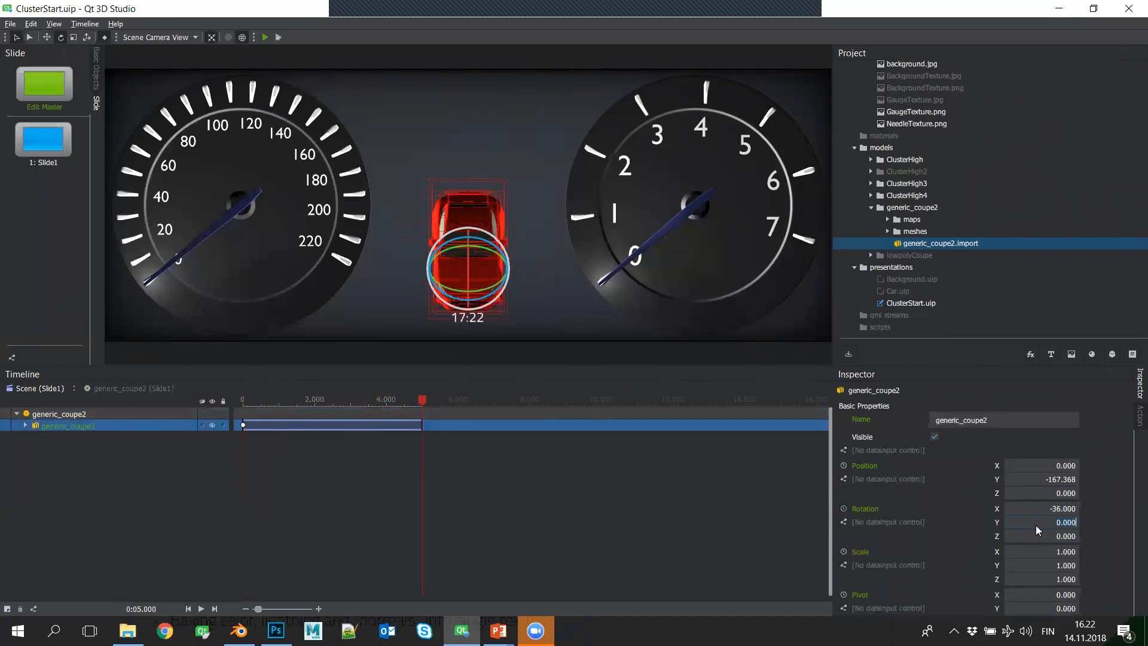
pyautogui.write('-3')
pyautogui.press('BackSpace')
pyautogui.moveTo(422, 399); pyautogui.dragTo(448, 414)
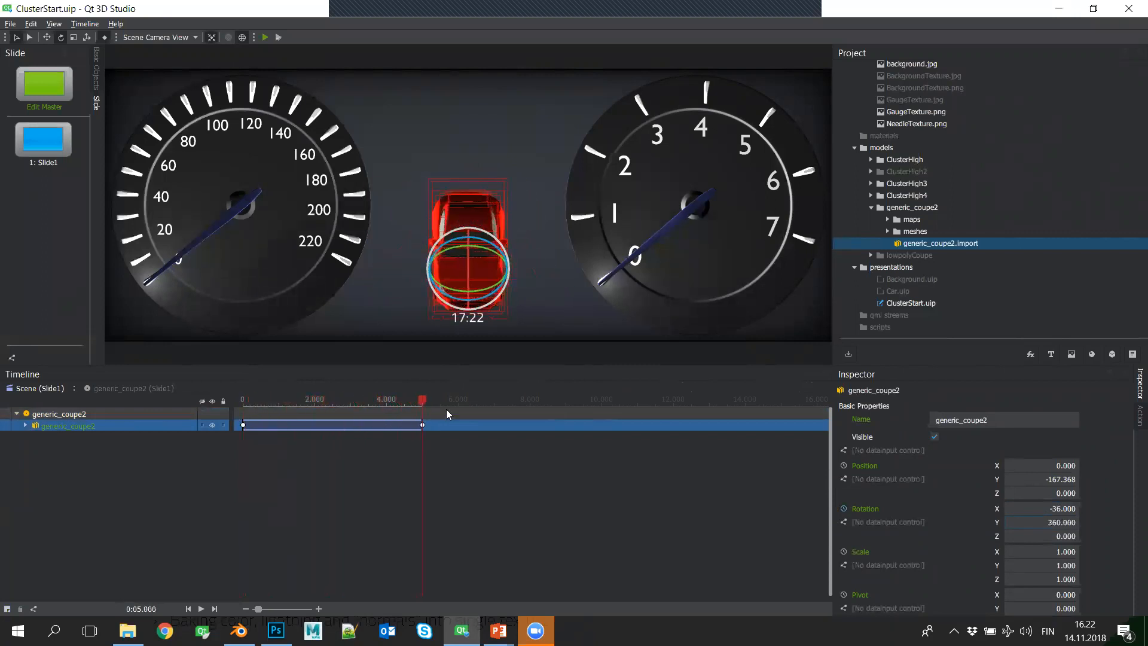
pyautogui.click(1048, 508)
pyautogui.write('-13')
pyautogui.press('Return')
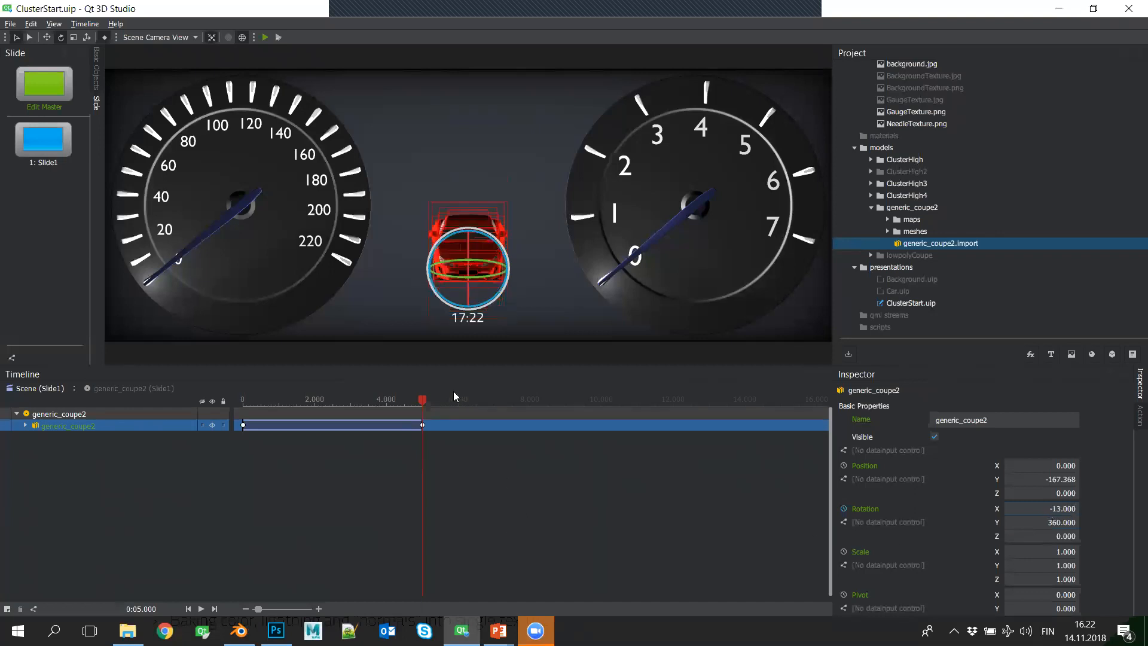
# - Set the interpolation of both car rotation keyframes to linear, with Ease In 0 and Ease Out 0
pyautogui.moveTo(243, 432); pyautogui.dragTo(287, 436)
pyautogui.press('i')
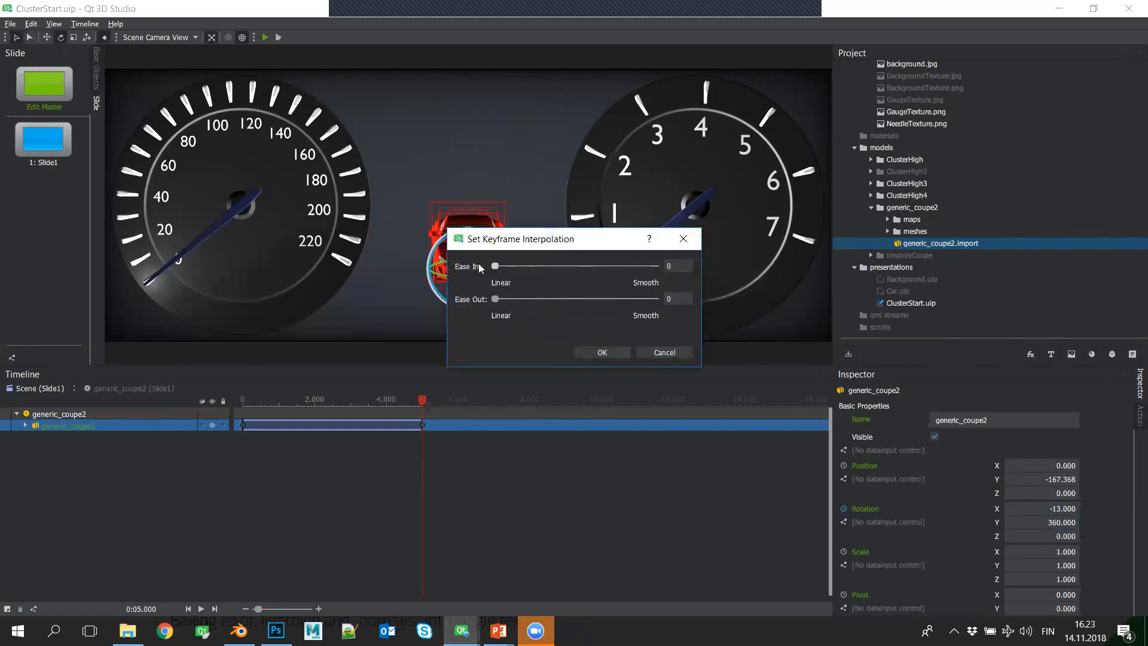
pyautogui.click(601, 353)
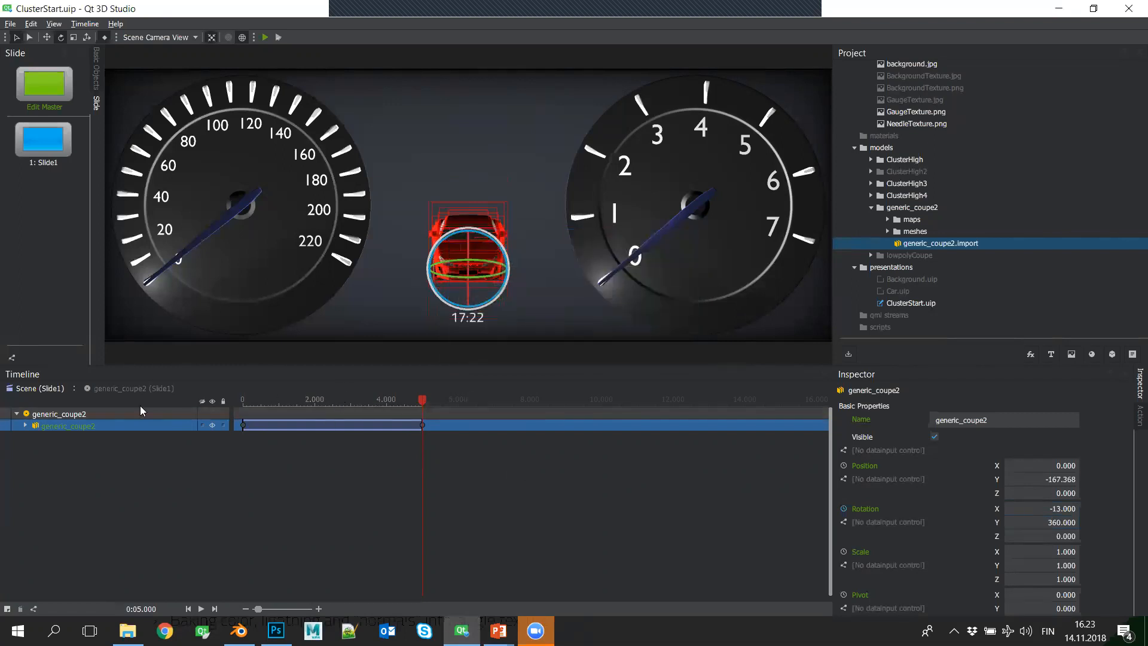
# - Set the generic_coupe2 component's play mode to Looping and return to the main scene
pyautogui.click(142, 410)
pyautogui.click(968, 420)
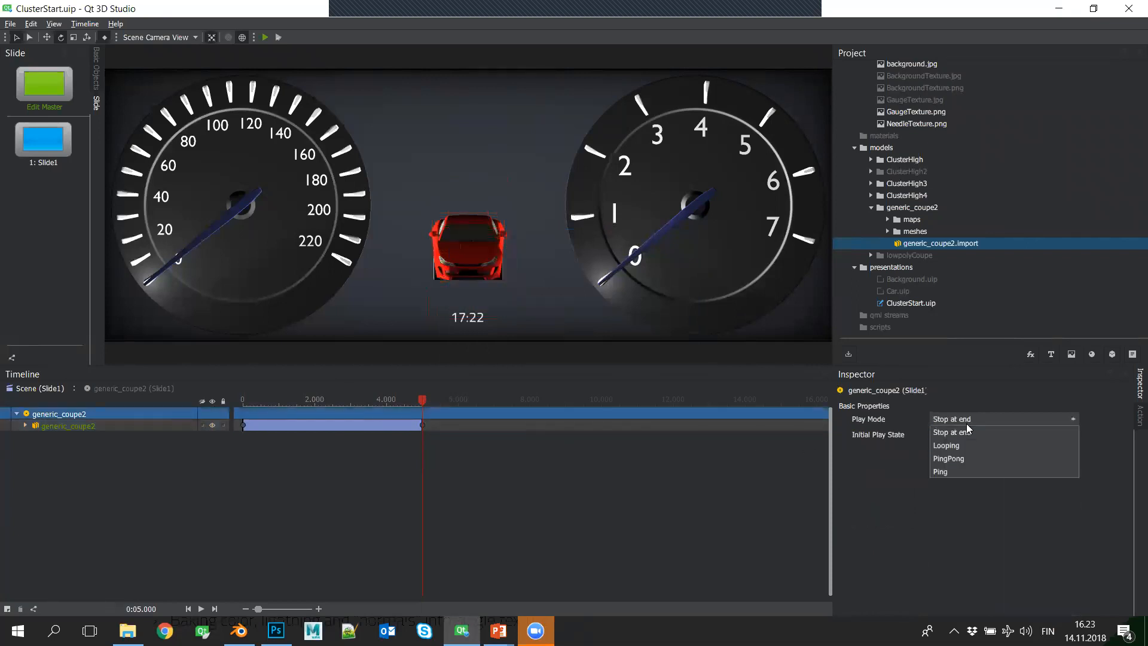
pyautogui.click(957, 445)
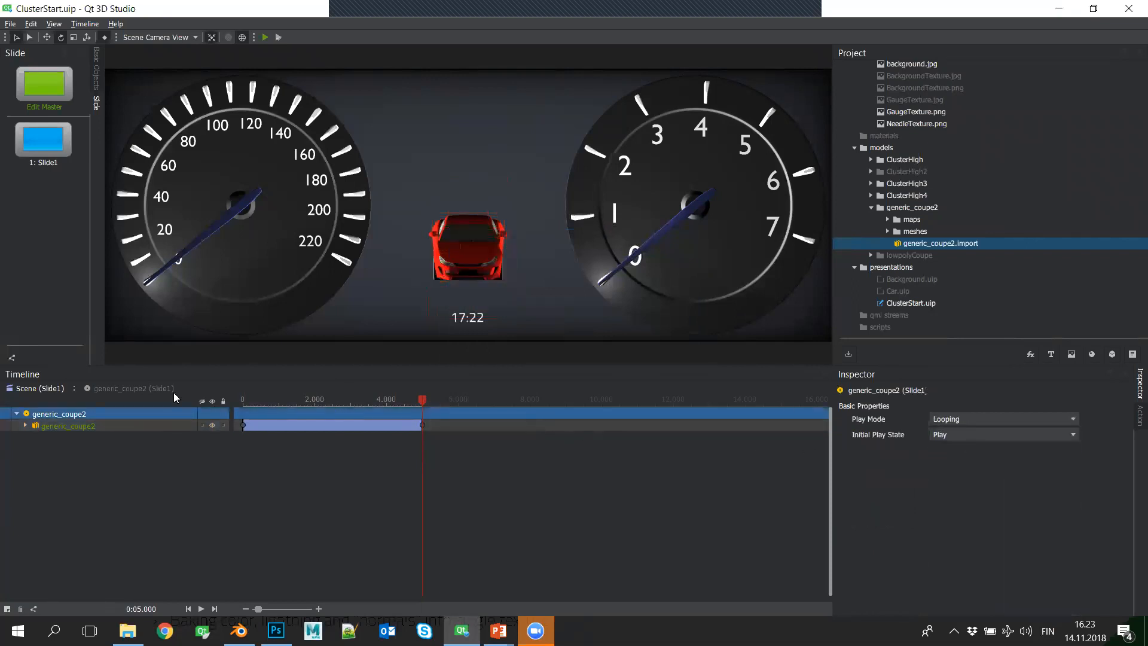
pyautogui.click(40, 388)
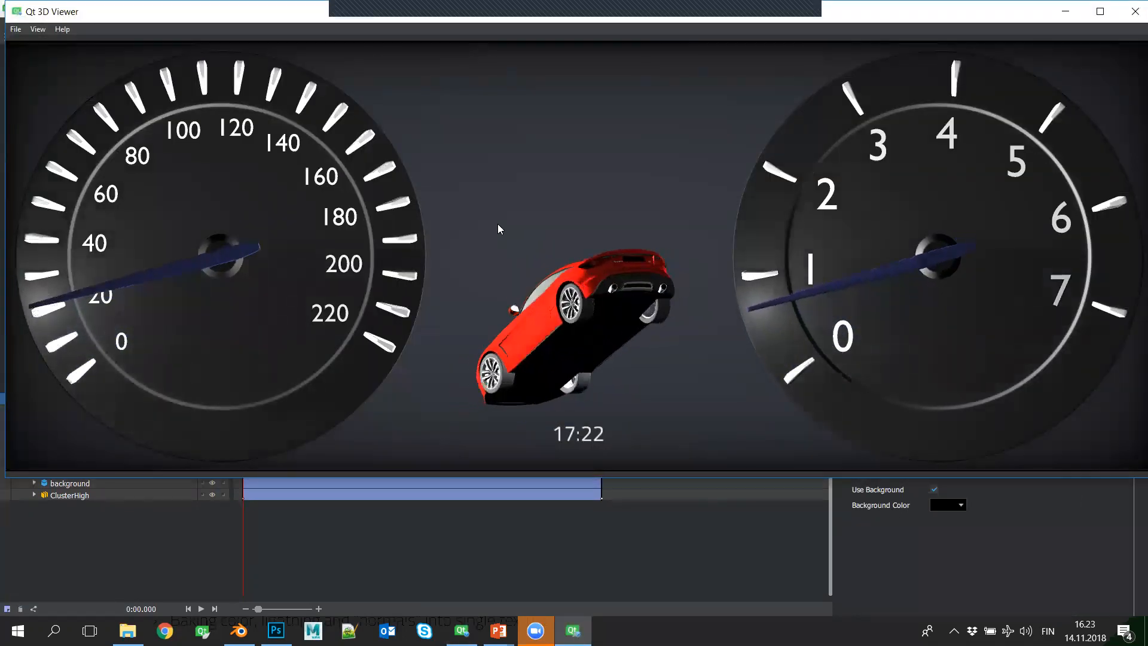
# - Preview the presentation in Qt 3D Viewer, check the frame rate in its profiler, and close the viewer
pyautogui.press('F10')
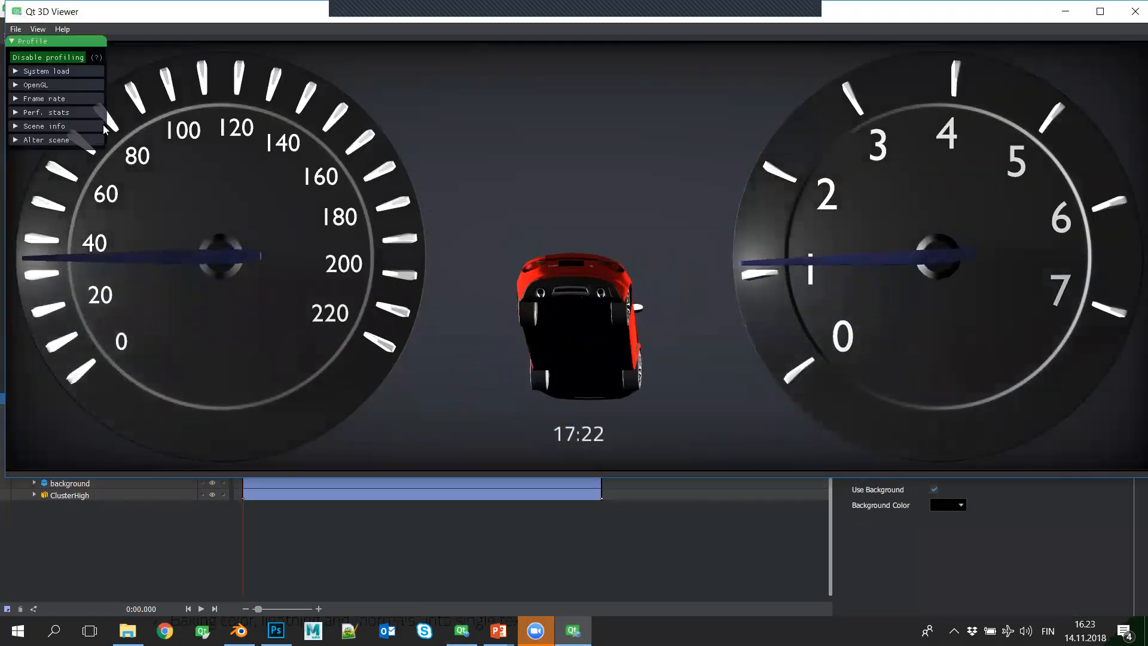
pyautogui.click(15, 99)
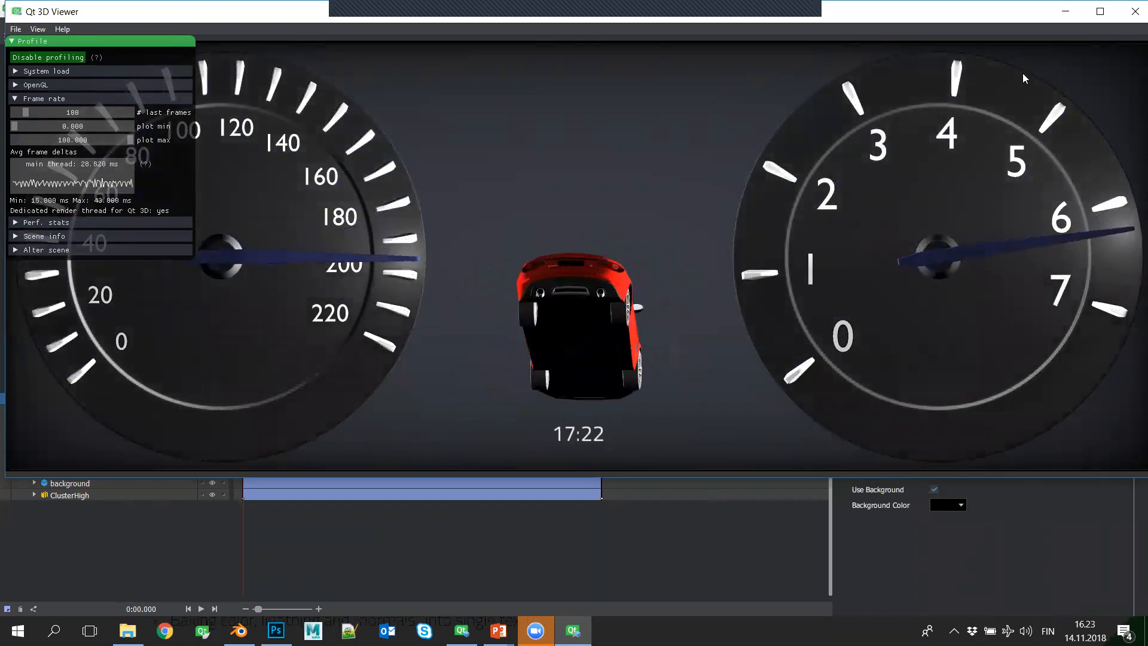
pyautogui.click(1132, 12)
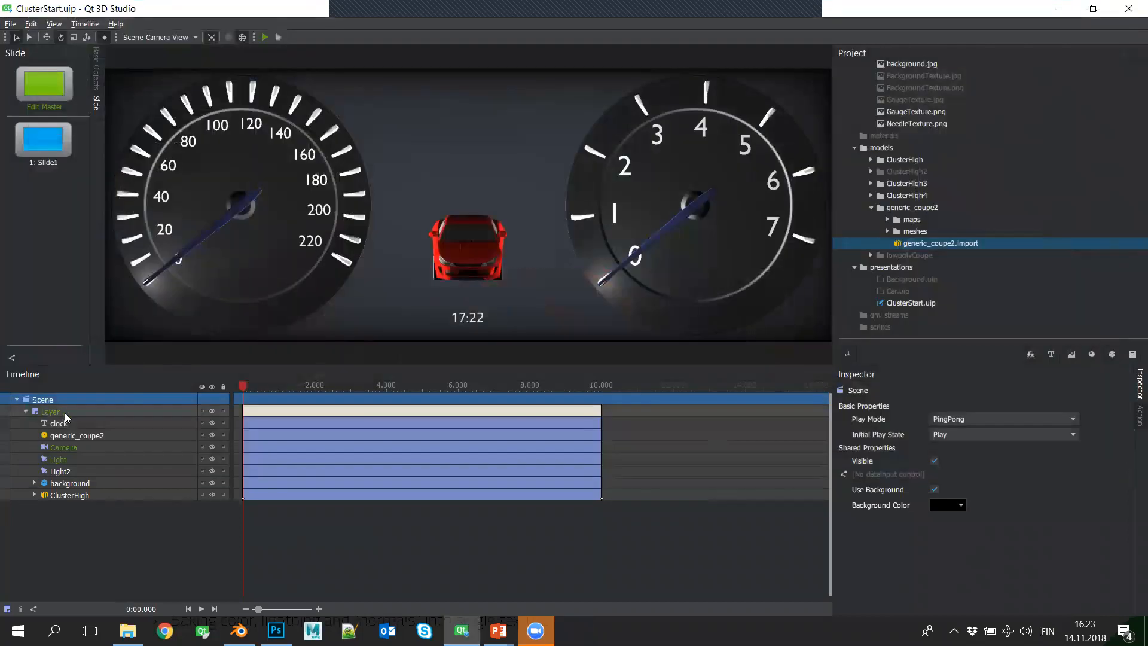
# - Set the main Layer's Multisample AA to 4x
pyautogui.click(65, 413)
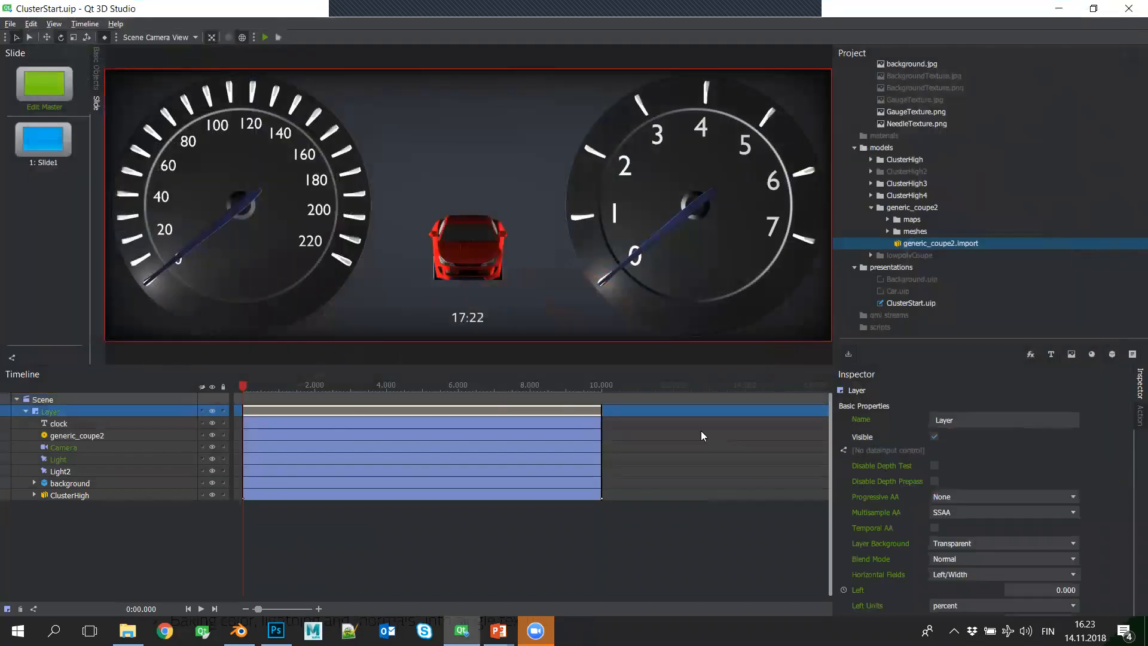
pyautogui.click(973, 513)
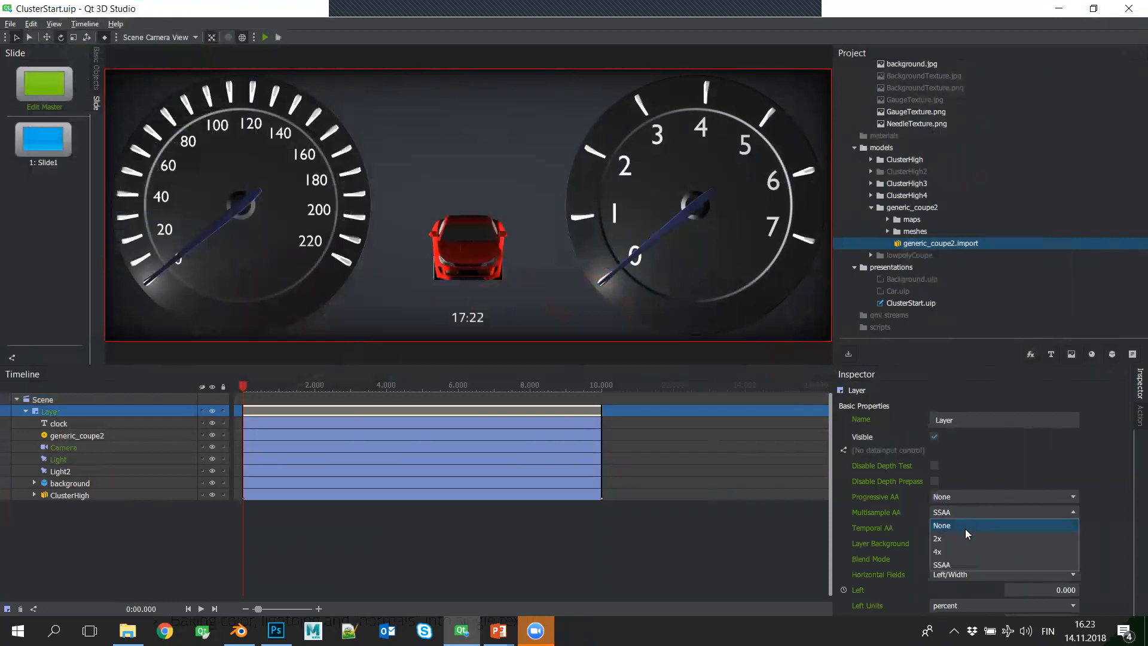
pyautogui.click(963, 552)
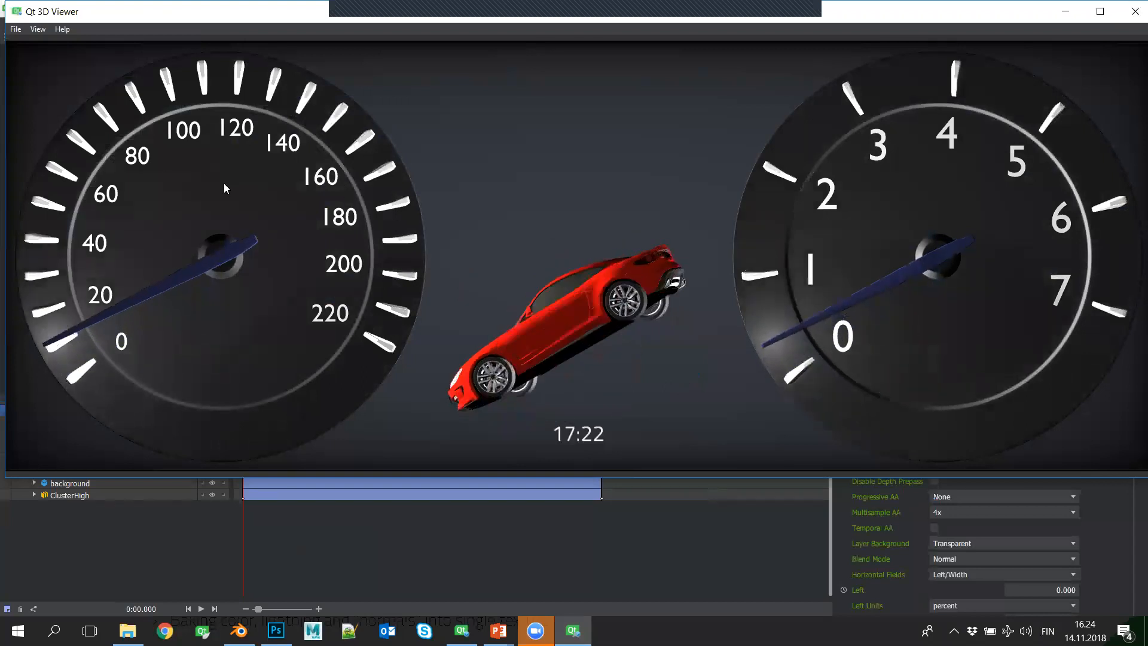
# - Check the profiler's frame rate in Qt 3D Viewer with 4x multisampling applied, and close the preview
pyautogui.press('F10')
pyautogui.click(42, 98)
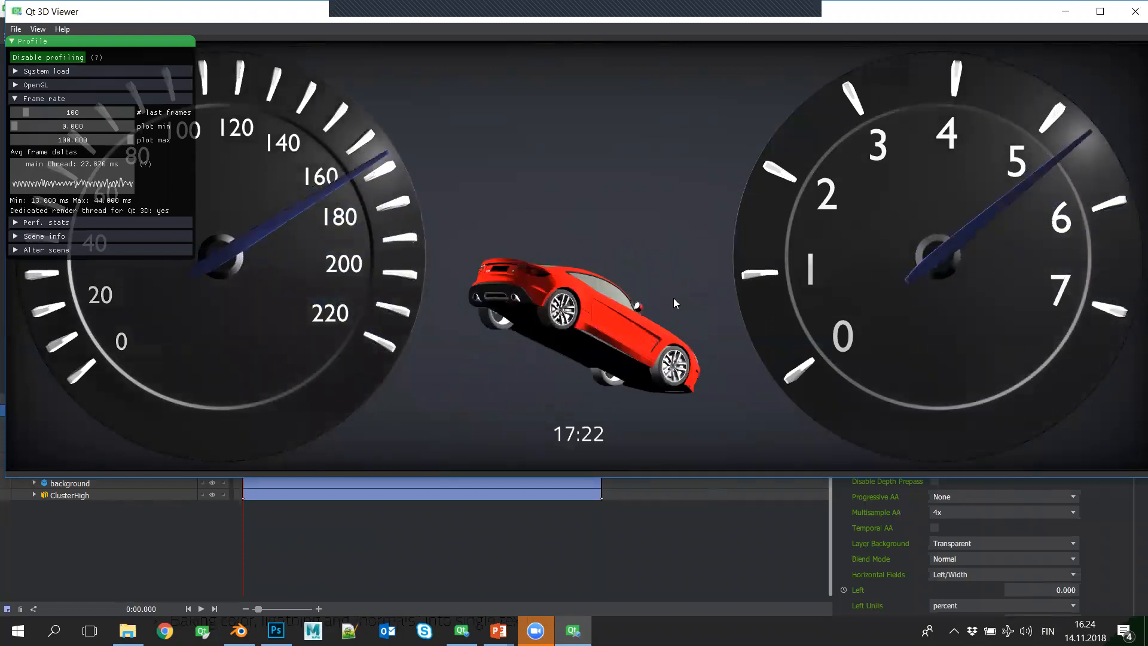
pyautogui.click(1130, 13)
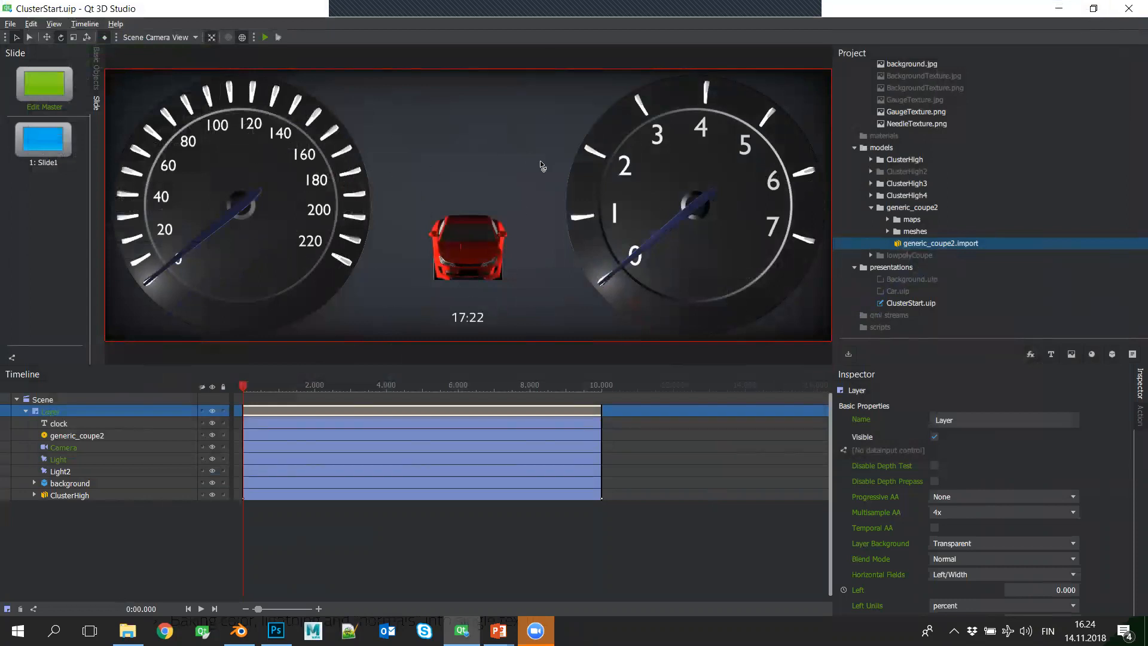
# - Switch to the PowerPoint slide show and advance to the Documentation slide
pyautogui.moveTo(239, 631)
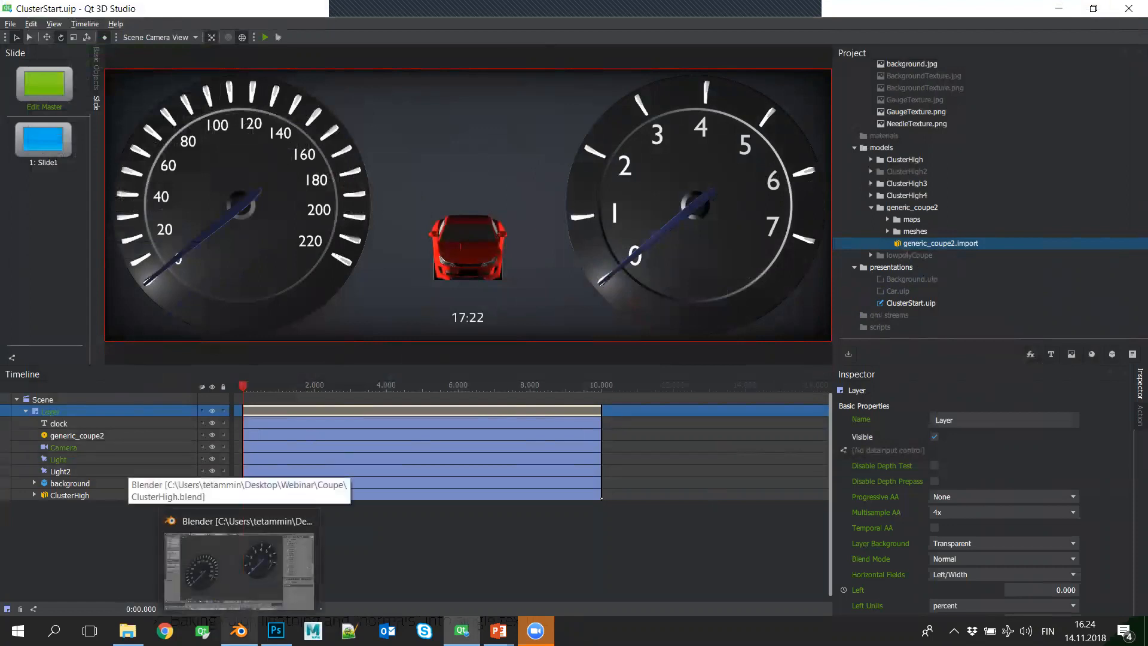
pyautogui.moveTo(498, 631)
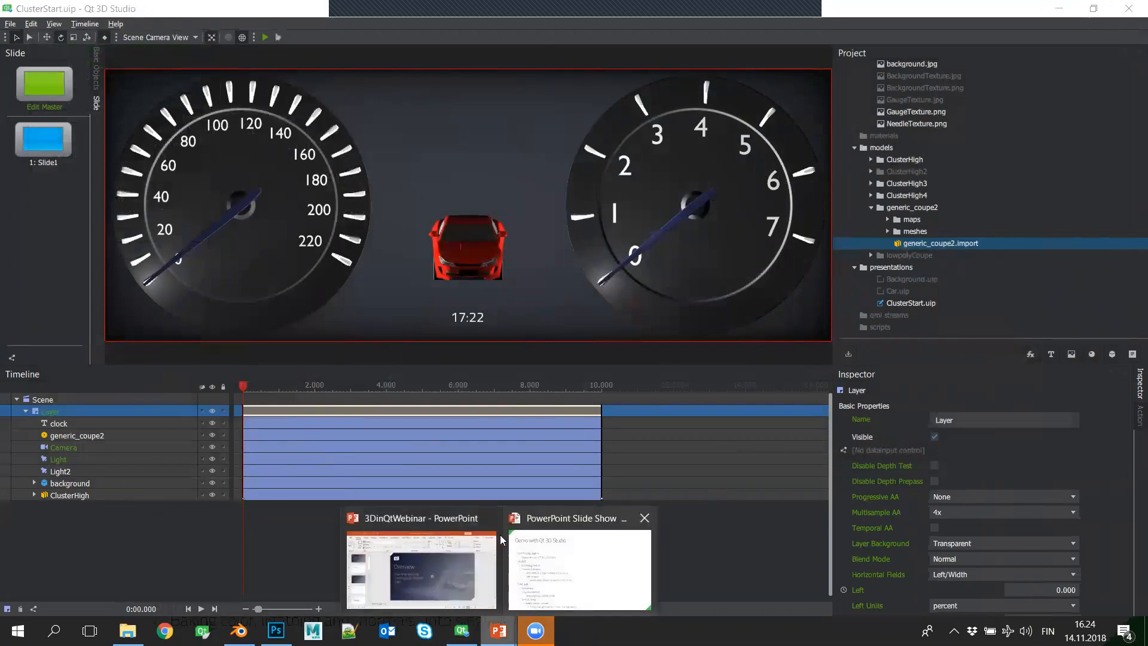
pyautogui.click(561, 571)
pyautogui.hotkey('alt', 'Tab')
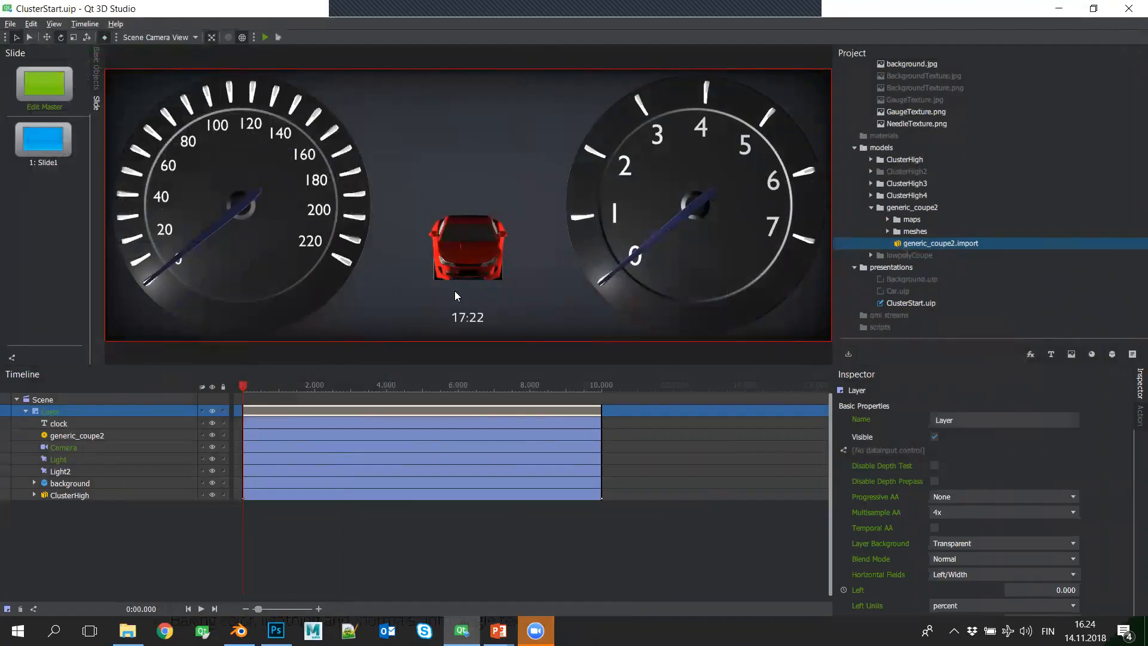
pyautogui.hotkey('alt', 'Tab')
pyautogui.press('Tab')
pyautogui.press('Tab')
pyautogui.hotkey('alt', 'Tab')
pyautogui.hotkey('alt', 'Tab')
pyautogui.hotkey('alt', 'Tab')
pyautogui.hotkey('alt', 'Tab')
pyautogui.hotkey('alt', 'Tab')
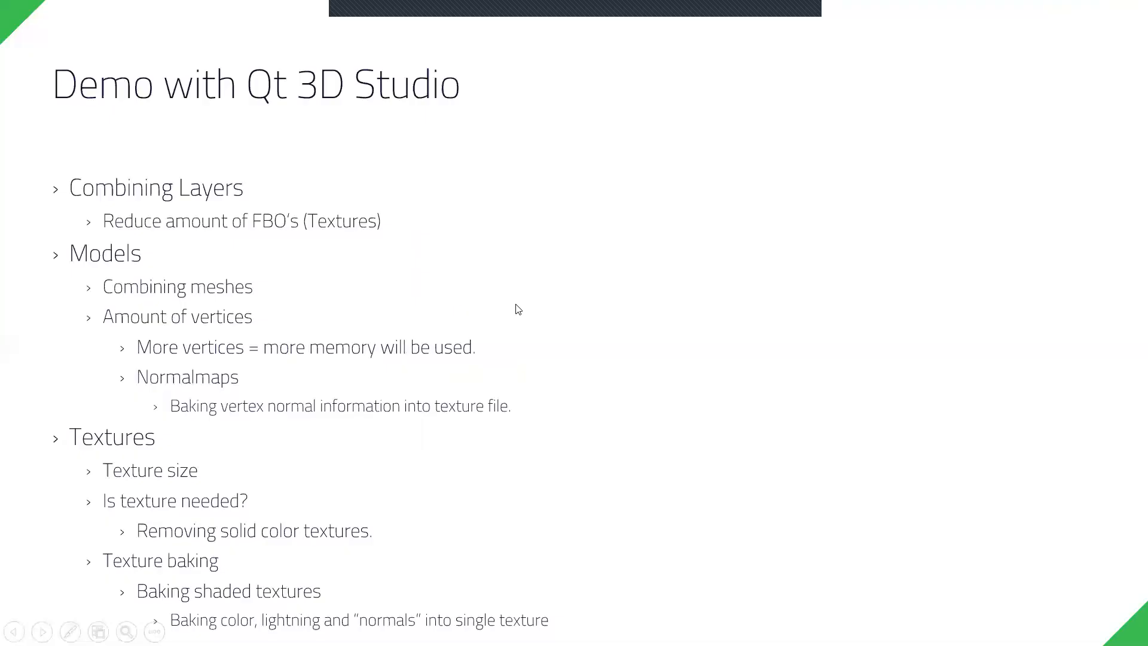
pyautogui.click(519, 309)
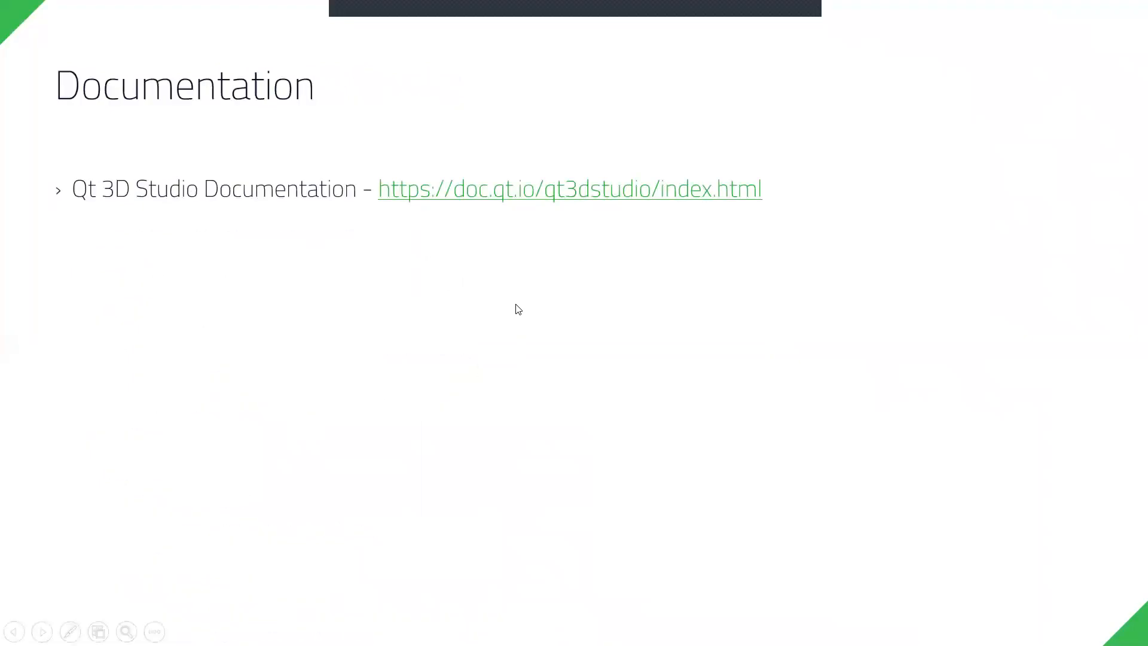
# - Switch to Blender and examine the mesh density of the speedometer's Base.000 object in Edit Mode
pyautogui.hotkey('alt', 'Tab')
pyautogui.press('Tab')
pyautogui.press('Tab')
pyautogui.press('Tab')
pyautogui.press('Tab')
pyautogui.press('Tab')
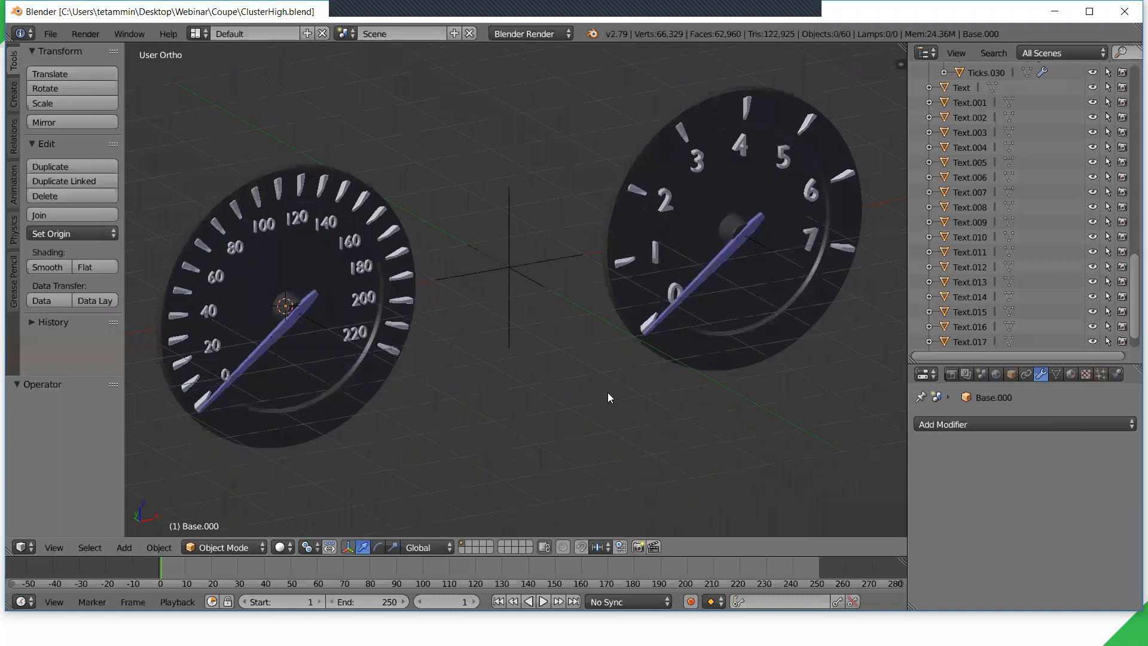
pyautogui.moveTo(533, 408)
pyautogui.mouseDown(button='middle')
pyautogui.moveTo(556, 406)
pyautogui.moveTo(549, 413)
pyautogui.mouseUp(button='middle')
pyautogui.rightClick(430, 404)
pyautogui.press('Tab')
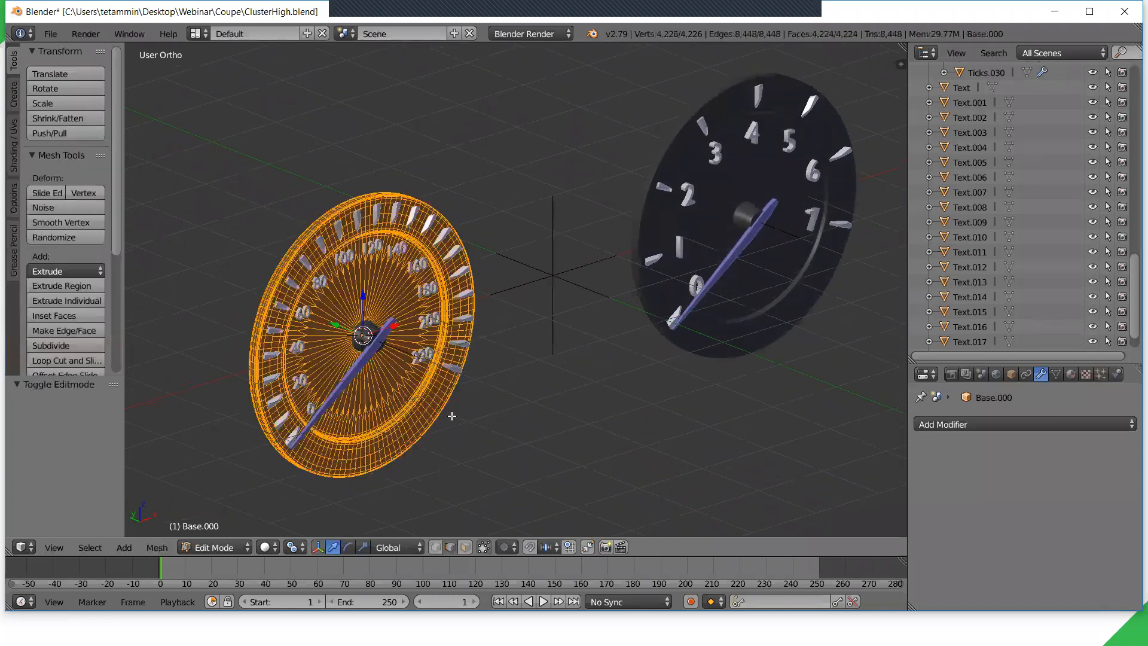
pyautogui.scroll(5, 457, 416)
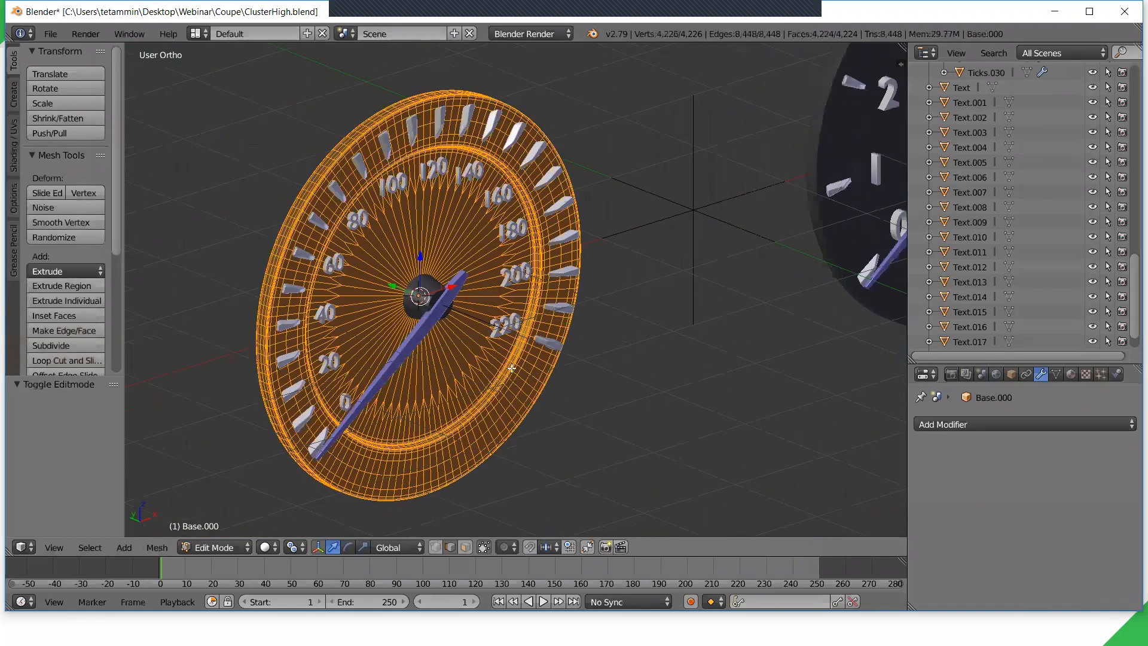
# - Examine the mesh density of the rpm gauge's Needle.001 object in Edit Mode
pyautogui.press('Tab')
pyautogui.scroll(-1, 661, 292)
pyautogui.keyDown('shift'); pyautogui.moveTo(748, 287); pyautogui.dragTo(570, 357, button='middle'); pyautogui.keyUp('shift')
pyautogui.rightClick(665, 298)
pyautogui.press('Tab')
# - Examine the mesh density of the rpm gauge's Ticks.024 object in Edit Mode and return to Object Mode
pyautogui.press('Tab')
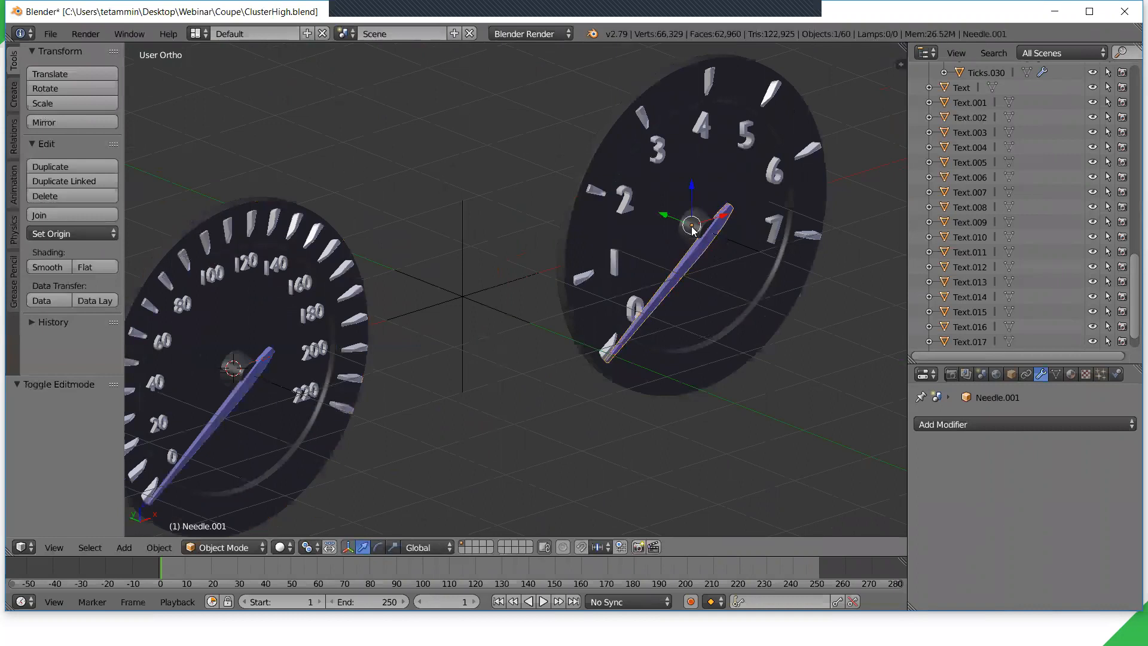
pyautogui.rightClick(631, 308)
pyautogui.rightClick(616, 266)
pyautogui.rightClick(588, 277)
pyautogui.press('Tab')
pyautogui.press('Tab')
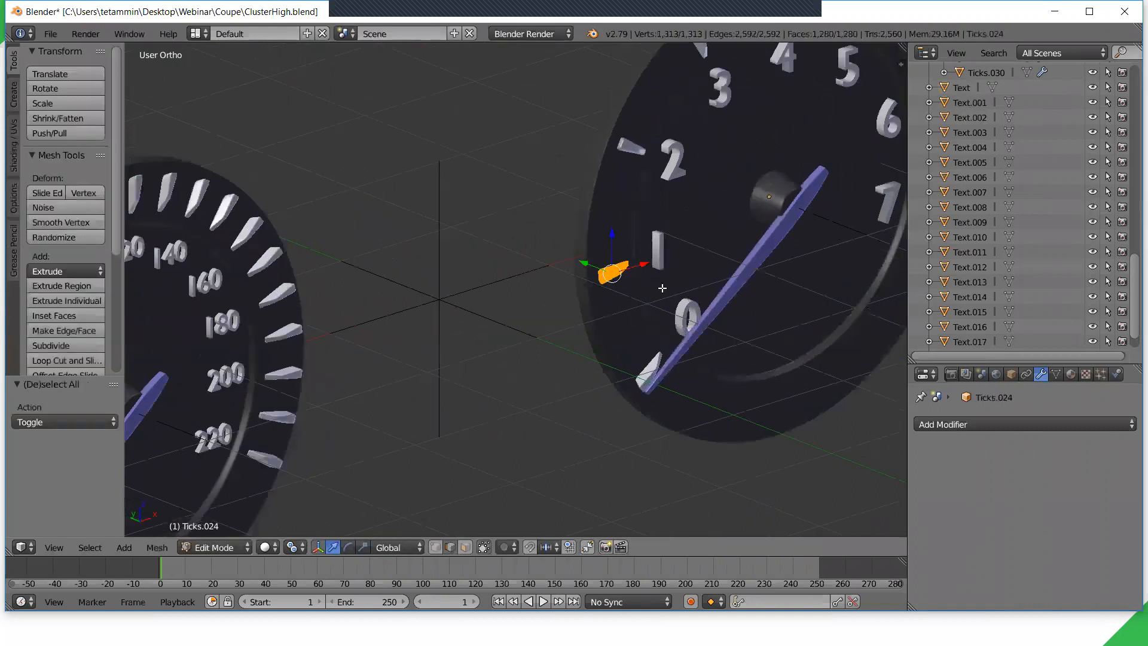
pyautogui.scroll(-2, 727, 205)
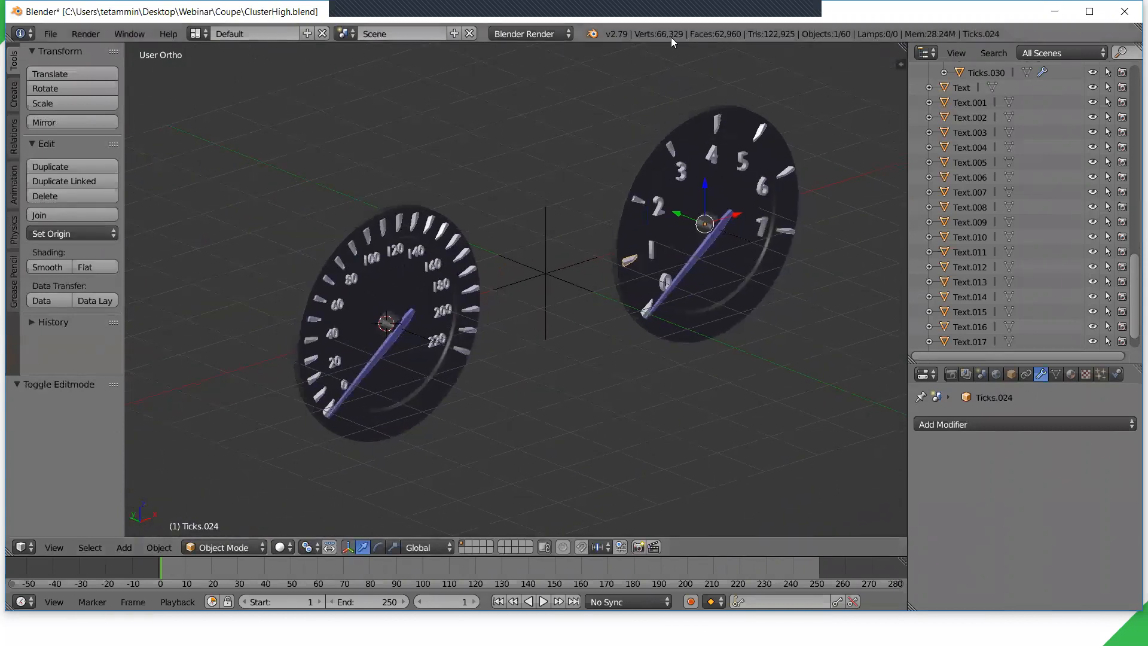
# - Inspect the gauges' tick marks and numbers in wireframe display, and restore solid shading
pyautogui.scroll(8, 434, 308)
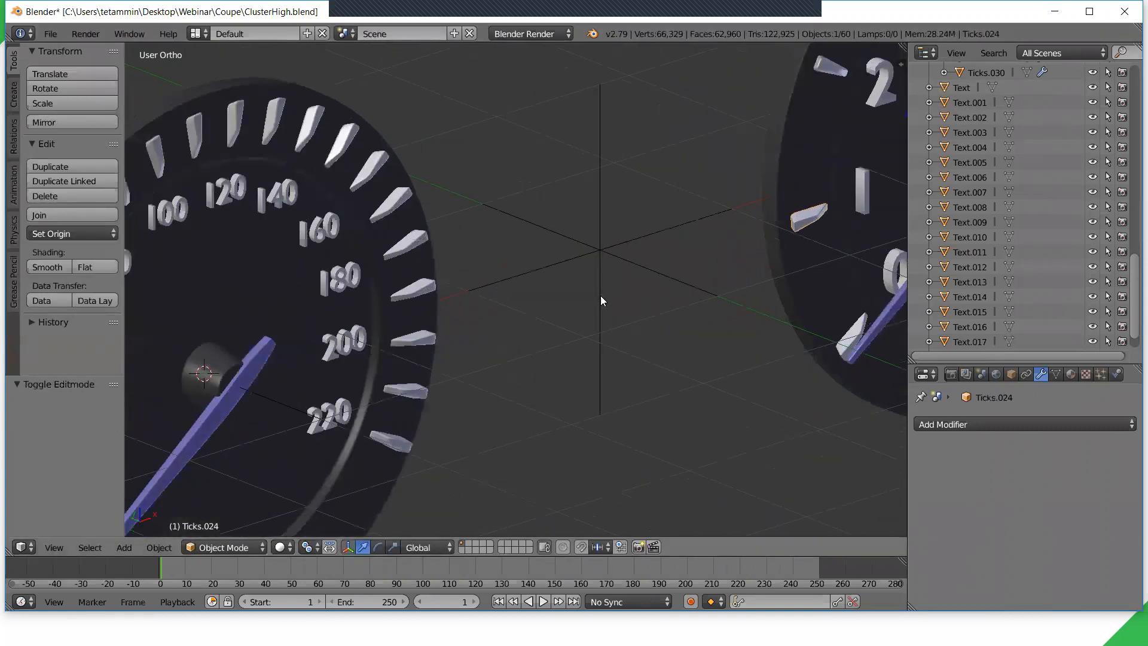
pyautogui.press('z')
pyautogui.scroll(-7, 636, 262)
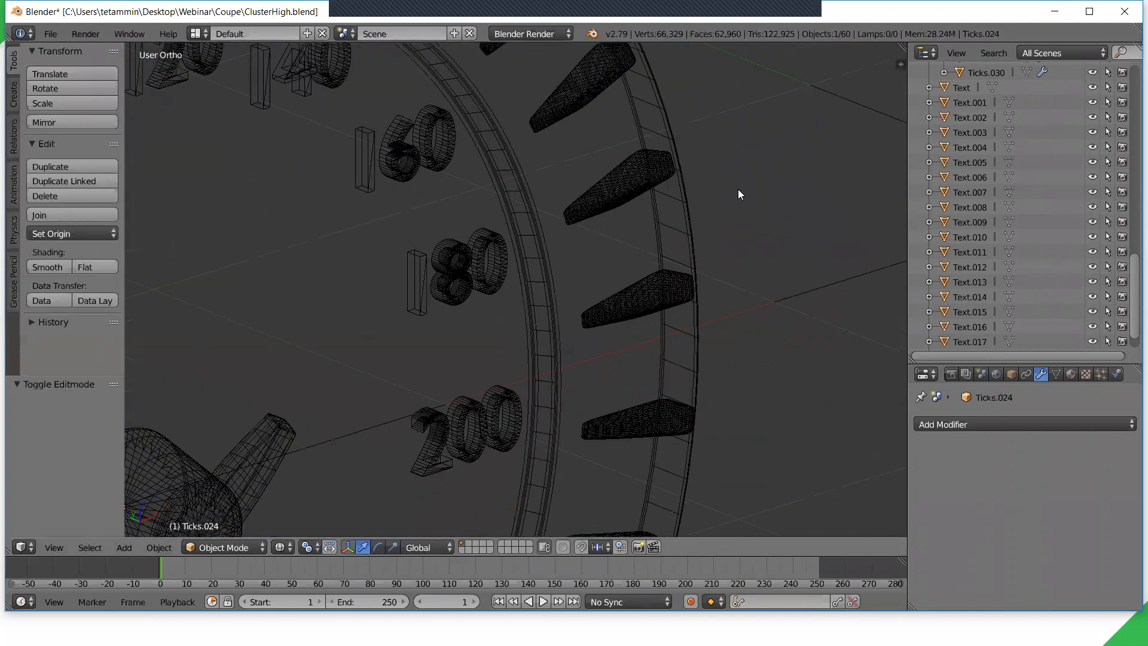
pyautogui.press('z')
pyautogui.scroll(-4, 734, 240)
pyautogui.keyDown('shift'); pyautogui.moveTo(684, 286); pyautogui.dragTo(595, 332, button='middle'); pyautogui.keyUp('shift')
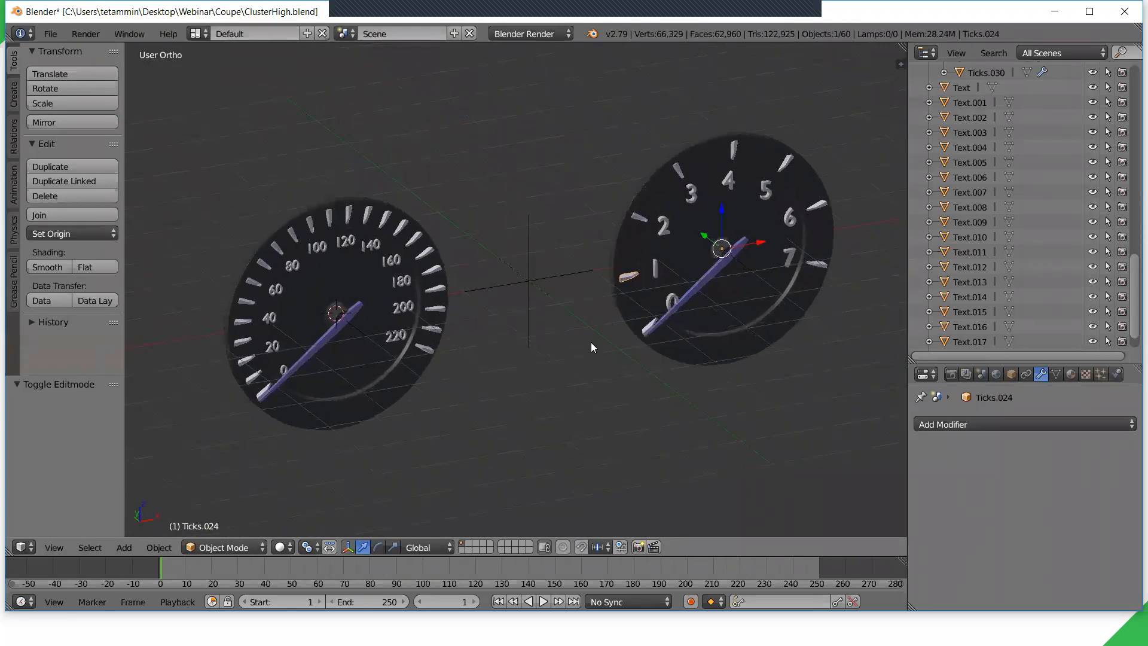
pyautogui.moveTo(570, 344); pyautogui.dragTo(581, 349, button='middle')
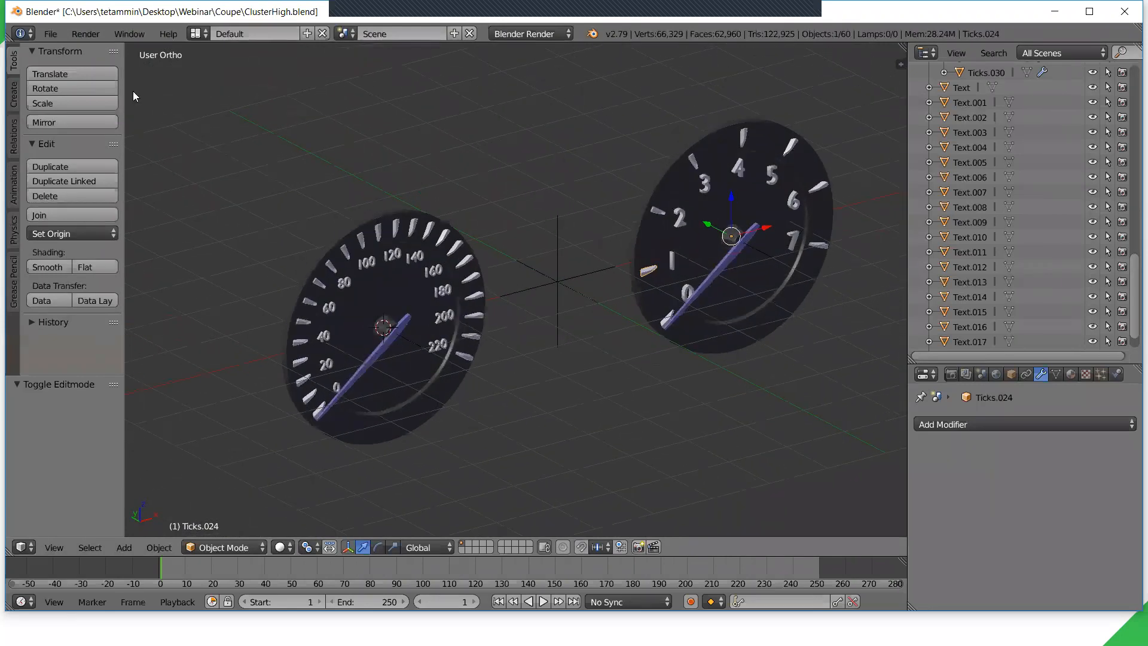
# - Open the recent file ClusterCombine2.blend
pyautogui.click(50, 34)
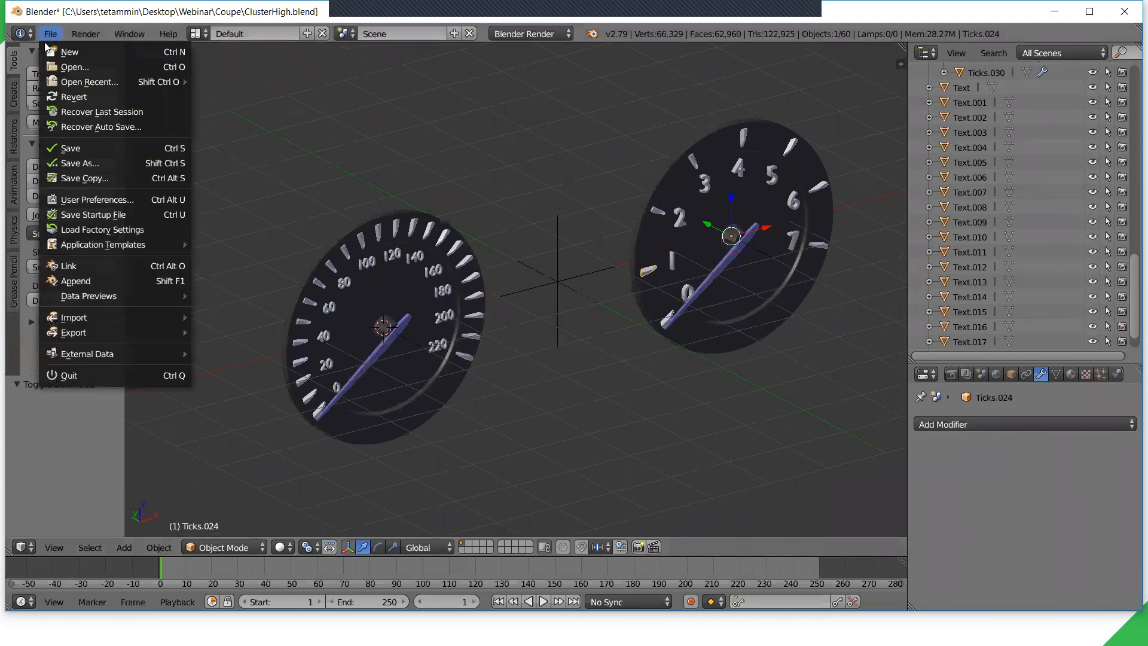
pyautogui.moveTo(102, 87)
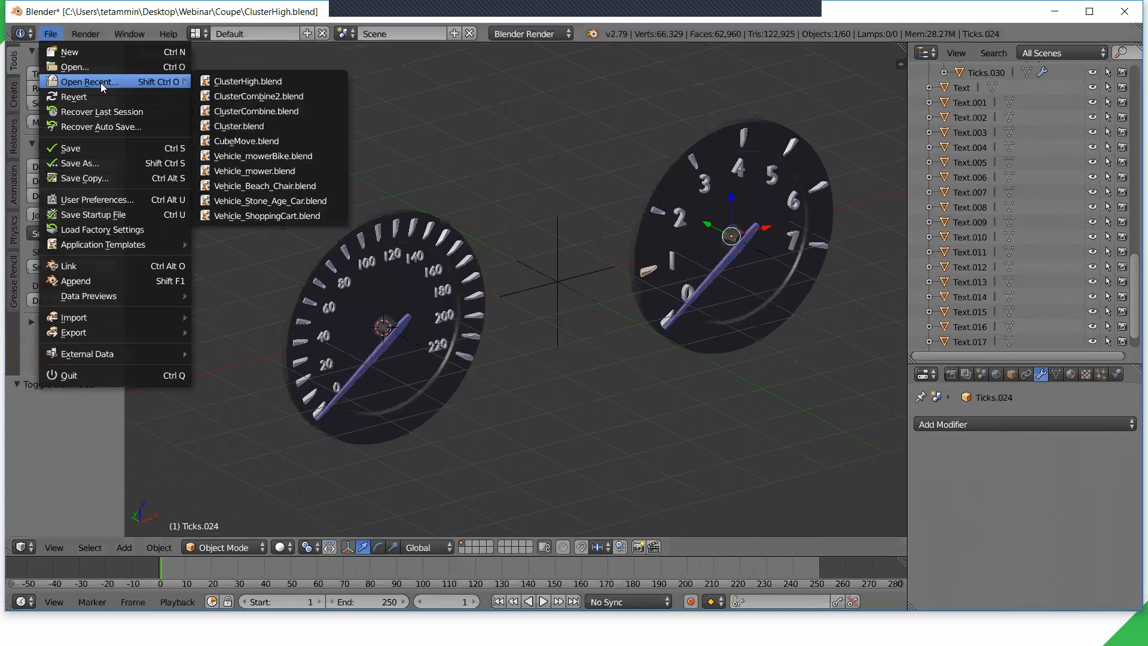
pyautogui.click(273, 97)
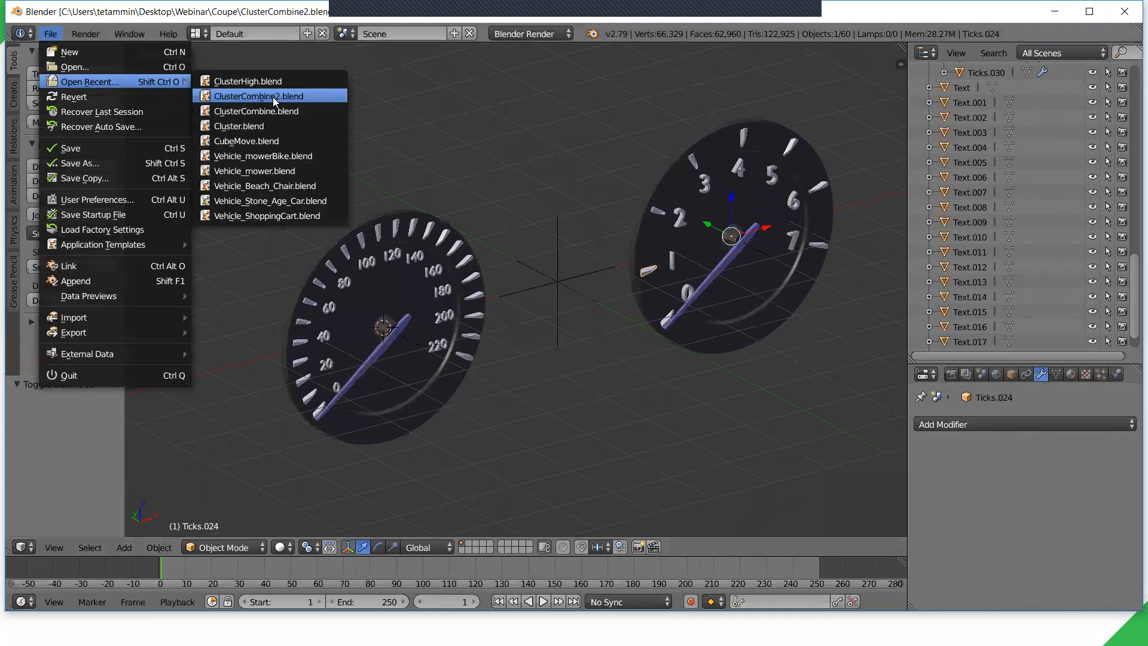
# - Select the speed gauge's BaseNeedle object and examine its combined low-poly mesh in Edit Mode
pyautogui.keyDown('shift'); pyautogui.moveTo(477, 313); pyautogui.dragTo(445, 326, button='middle'); pyautogui.keyUp('shift')
pyautogui.moveTo(431, 322); pyautogui.dragTo(402, 318, button='middle')
pyautogui.keyDown('shift'); pyautogui.moveTo(426, 318); pyautogui.dragTo(595, 323, button='middle'); pyautogui.keyUp('shift')
pyautogui.scroll(3, 555, 334)
pyautogui.scroll(1, 526, 317)
pyautogui.rightClick(486, 374)
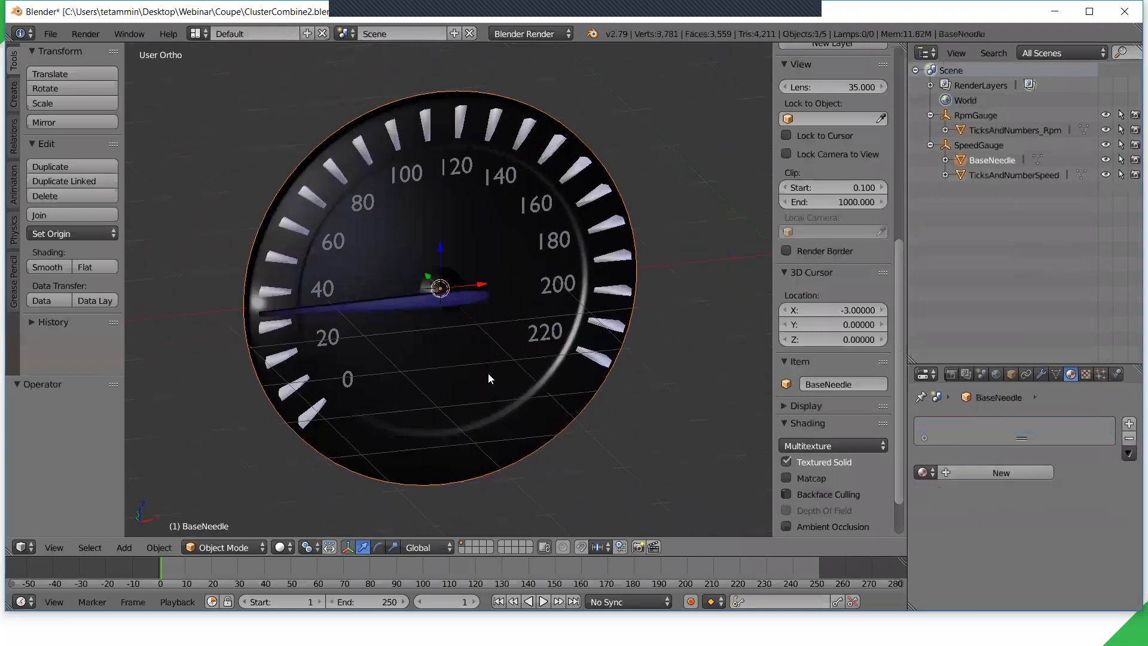
pyautogui.scroll(-2, 519, 374)
pyautogui.keyDown('shift'); pyautogui.moveTo(511, 369); pyautogui.dragTo(443, 305, button='middle'); pyautogui.keyUp('shift')
pyautogui.scroll(2, 388, 352)
pyautogui.press('Tab')
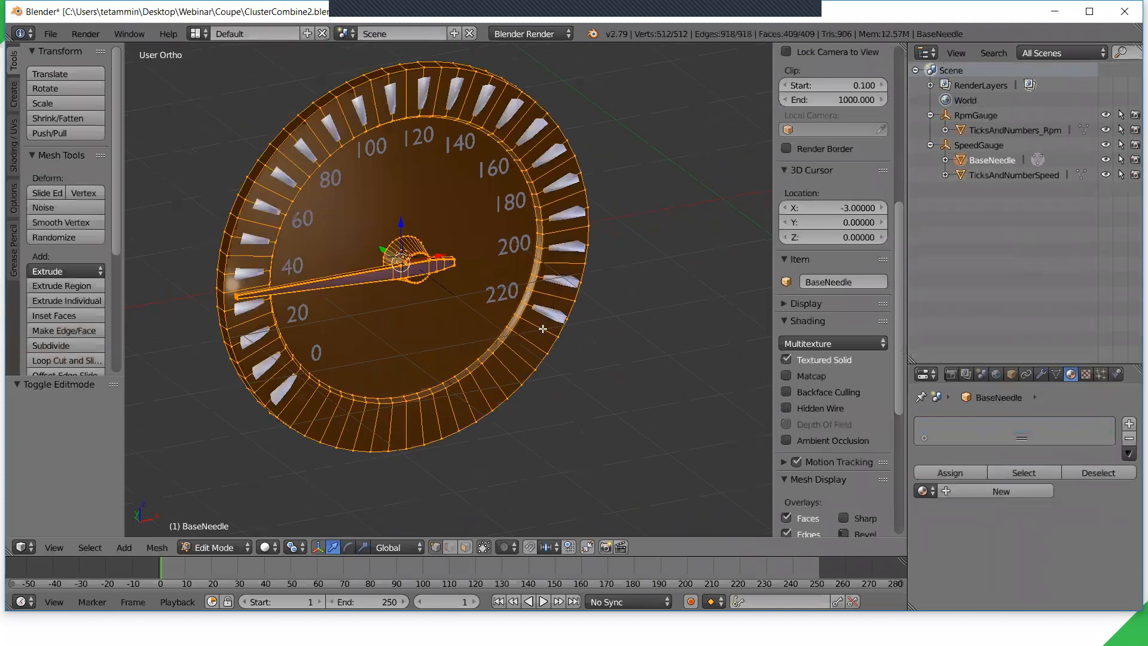
pyautogui.scroll(1, 451, 295)
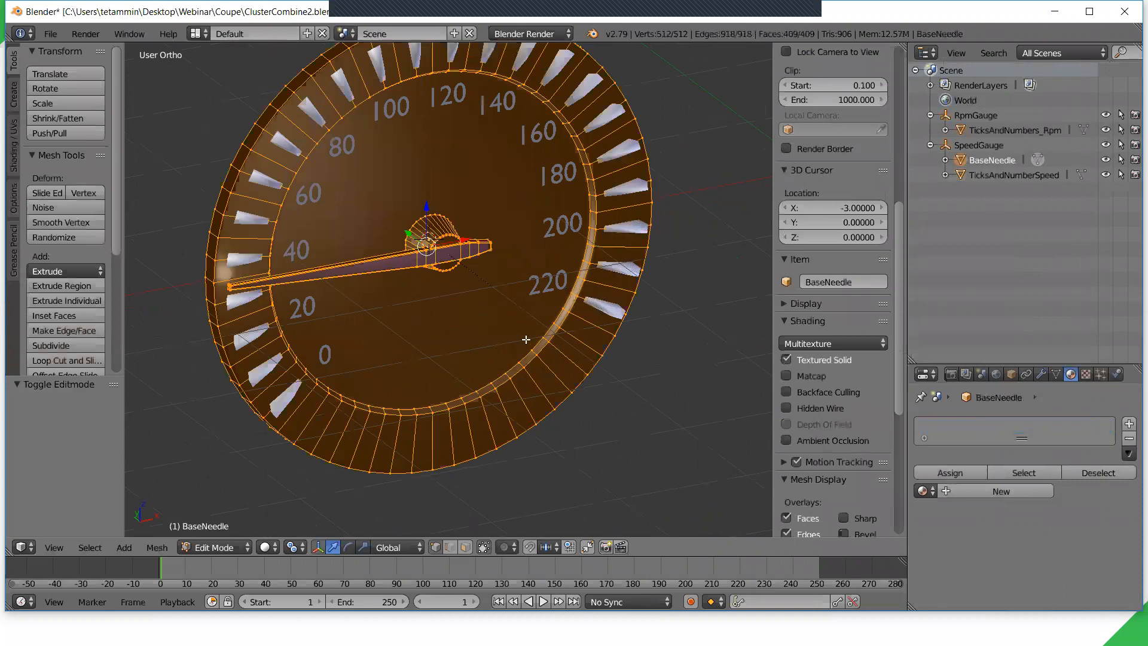
pyautogui.scroll(-4, 594, 318)
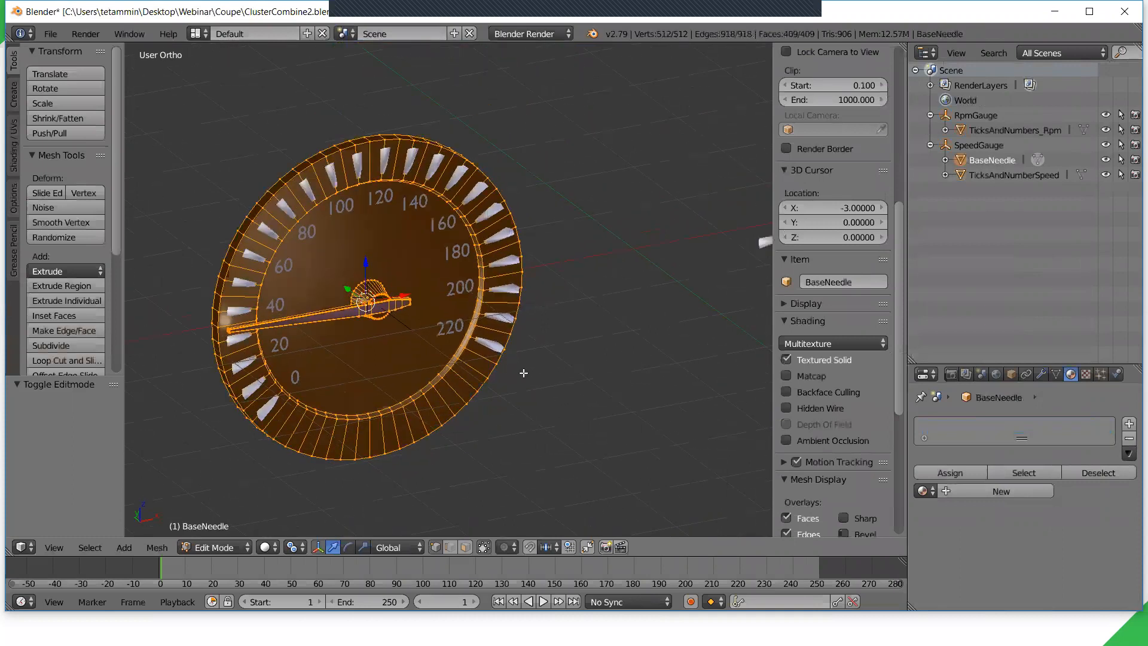
pyautogui.press('Tab')
# - Switch to Photoshop and examine the baked gauge texture BaseNeedleShaded.png
pyautogui.keyDown('shift'); pyautogui.moveTo(501, 366); pyautogui.dragTo(508, 287, button='middle'); pyautogui.keyUp('shift')
pyautogui.scroll(2, 591, 410)
pyautogui.keyDown('shift'); pyautogui.moveTo(382, 281); pyautogui.dragTo(460, 366, button='middle'); pyautogui.keyUp('shift')
pyautogui.keyDown('shift'); pyautogui.moveTo(428, 311); pyautogui.dragTo(549, 396, button='middle'); pyautogui.keyUp('shift')
pyautogui.hotkey('alt', 'Tab')
pyautogui.press('Tab')
pyautogui.press('Tab')
pyautogui.press('Tab')
pyautogui.keyDown('alt'); pyautogui.scroll(2, 450, 363); pyautogui.keyUp('alt')
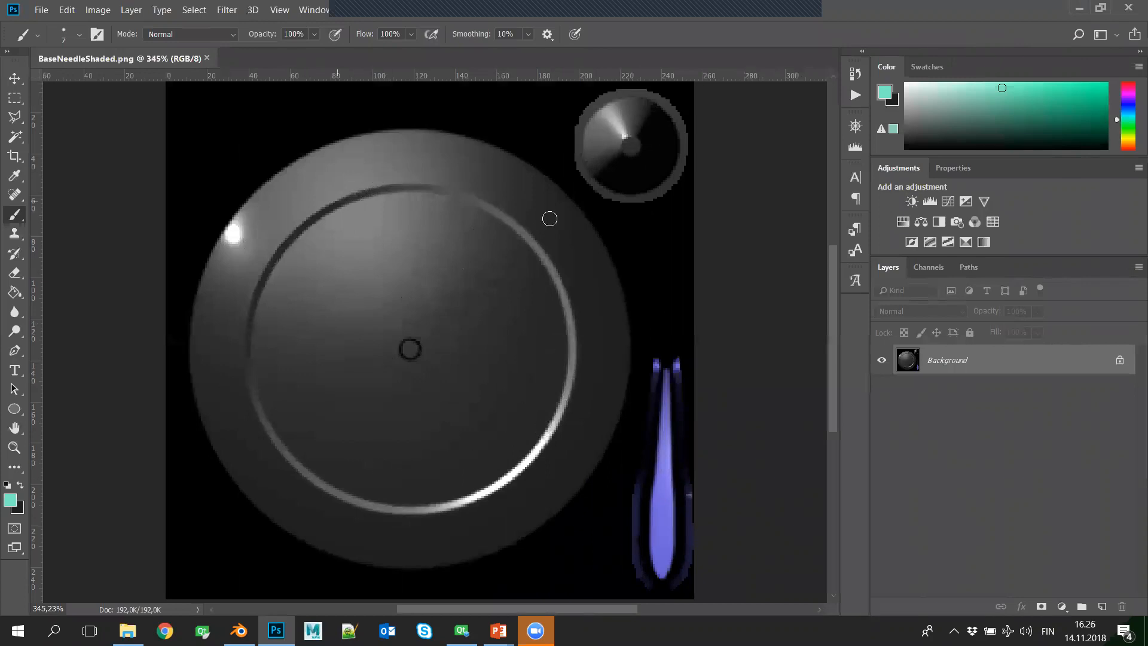
# - Switch back to Blender and rotate BaseNeedle by about 26.8° around the global Y axis
pyautogui.hotkey('alt', 'Tab')
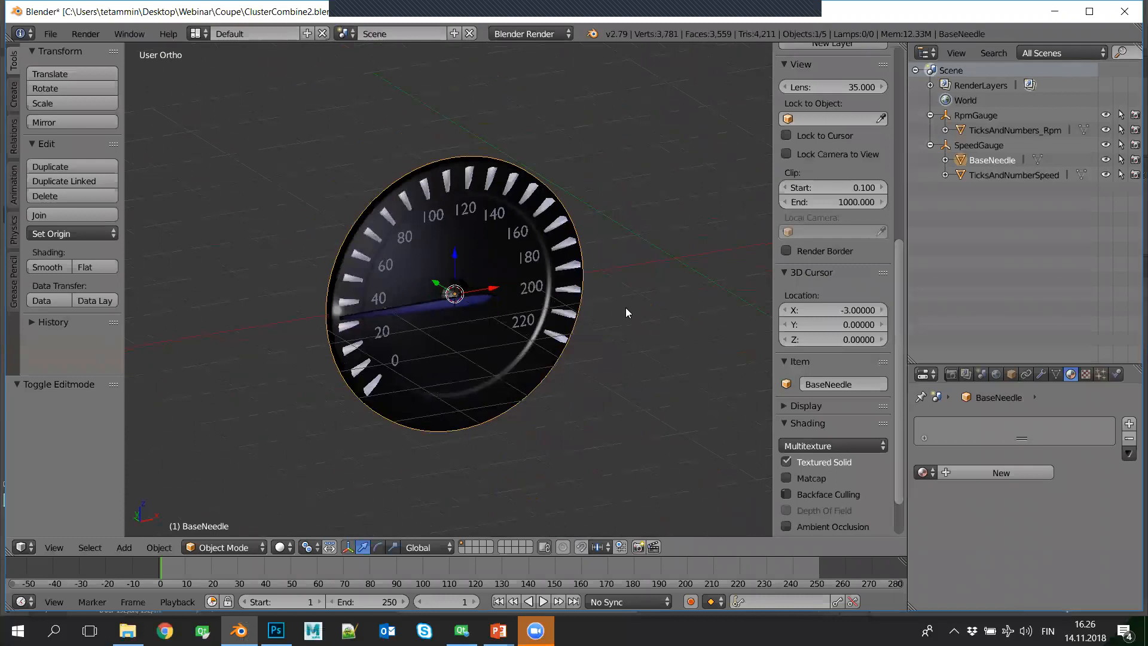
pyautogui.moveTo(637, 325); pyautogui.dragTo(619, 267, button='middle')
pyautogui.press('r')
pyautogui.press('y')
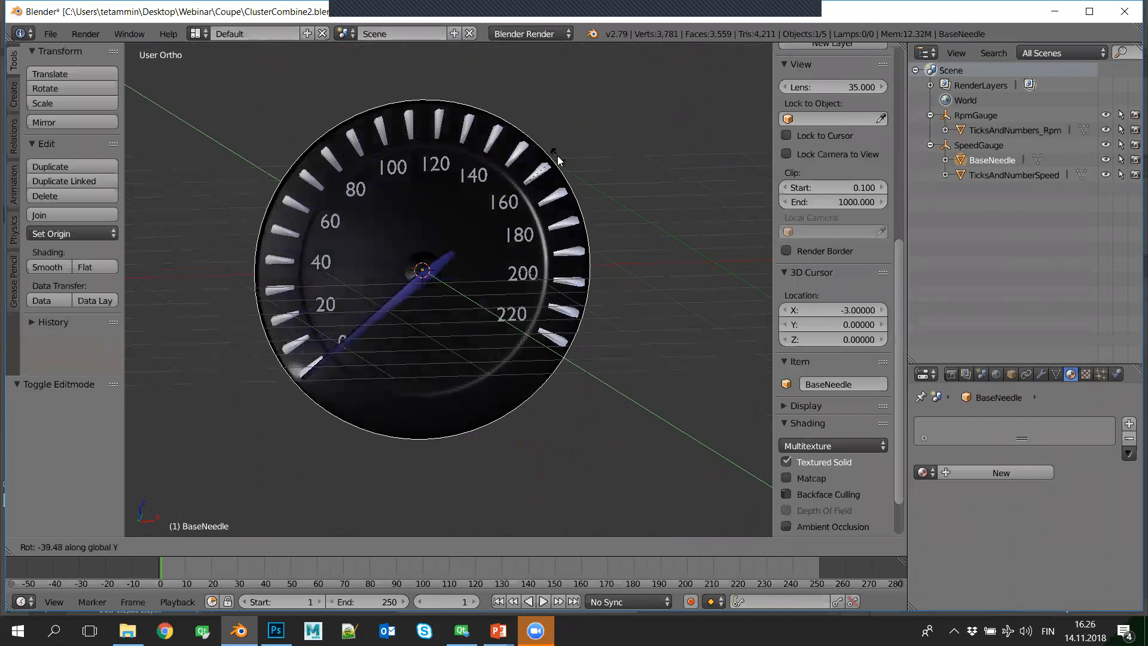
pyautogui.click(551, 333)
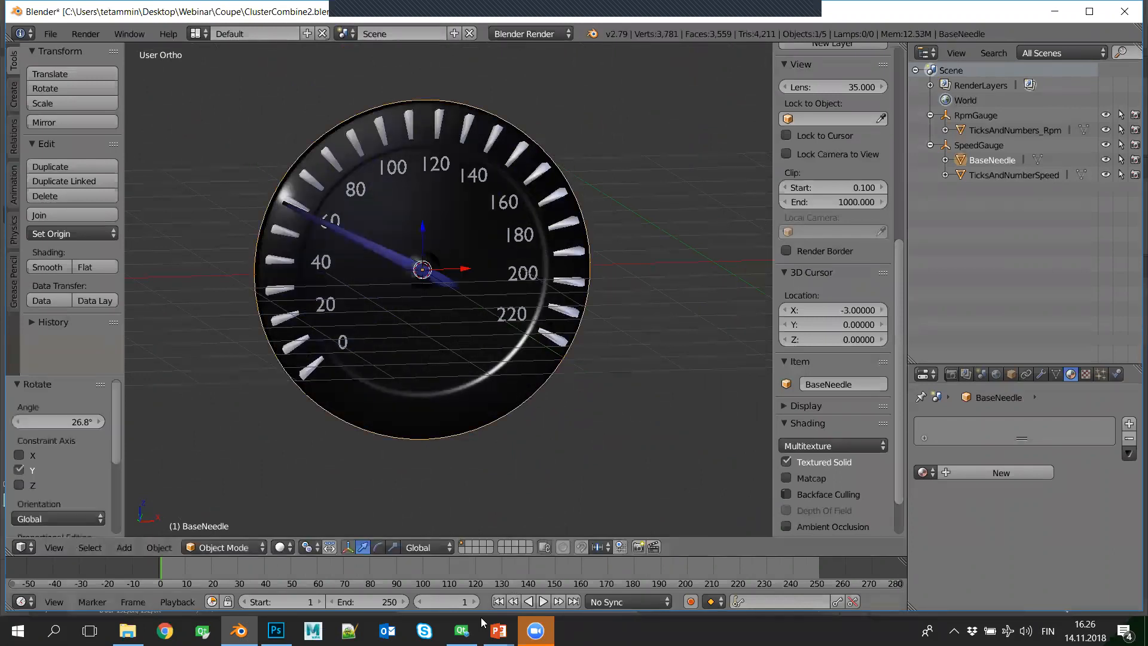
# - Switch to Qt 3D Studio and expand ClusterHigh and its Group_SpeedGauge to show the gauge's parts
pyautogui.click(461, 631)
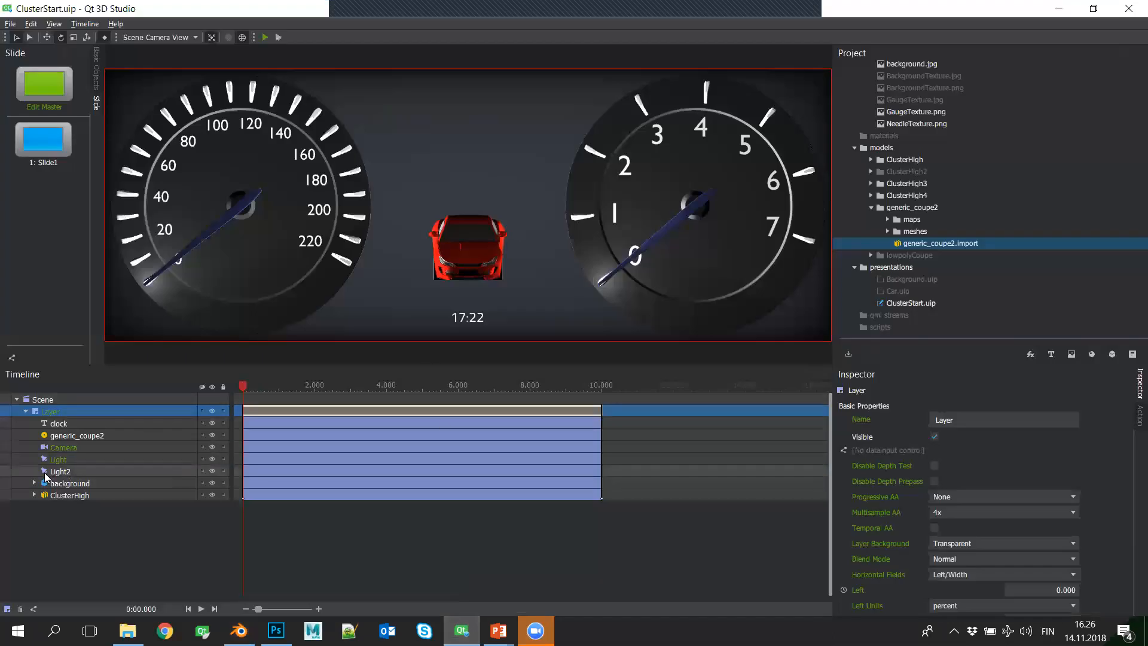
pyautogui.click(34, 495)
pyautogui.scroll(-2, 124, 511)
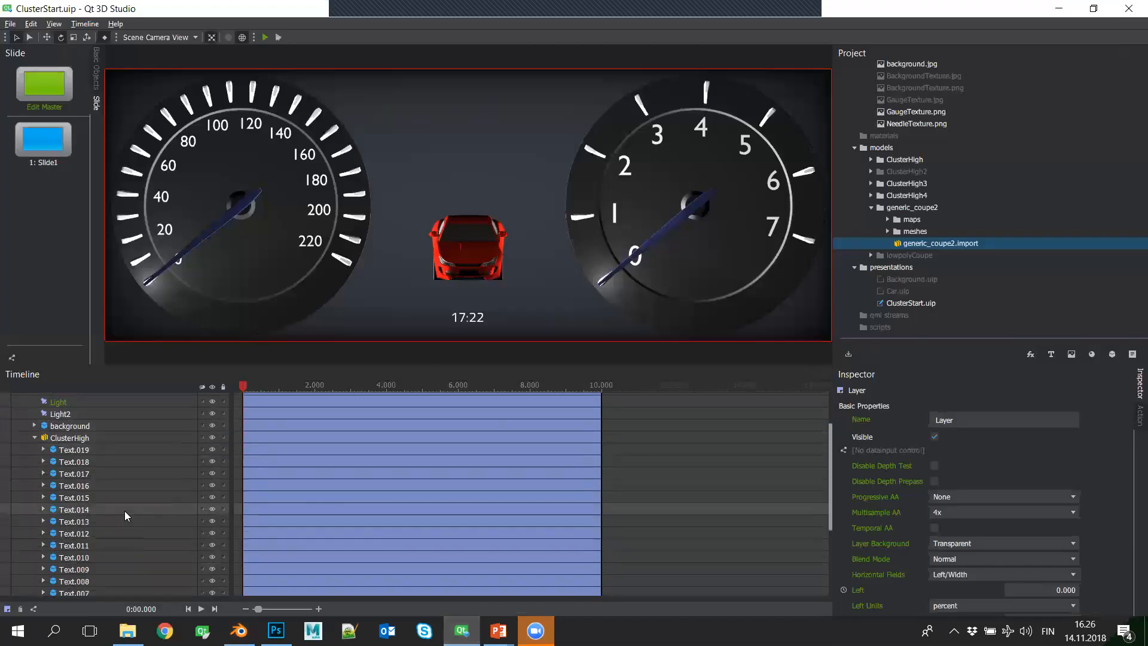
pyautogui.scroll(-4, 124, 511)
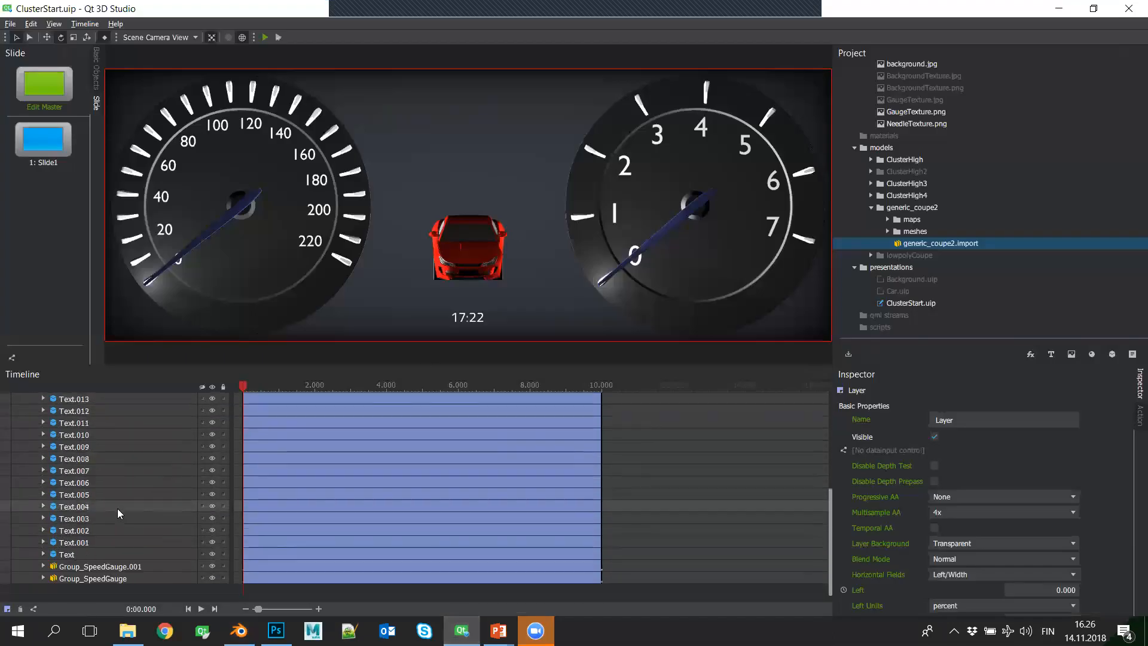
pyautogui.click(43, 577)
pyautogui.scroll(-6, 168, 555)
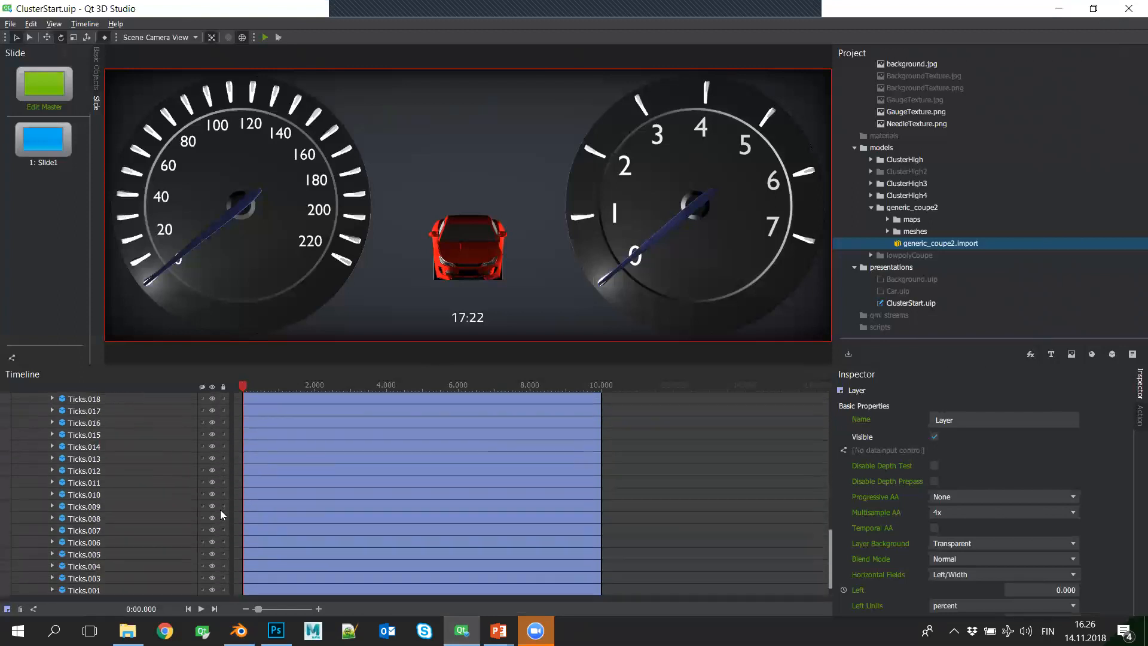
pyautogui.scroll(4, 104, 522)
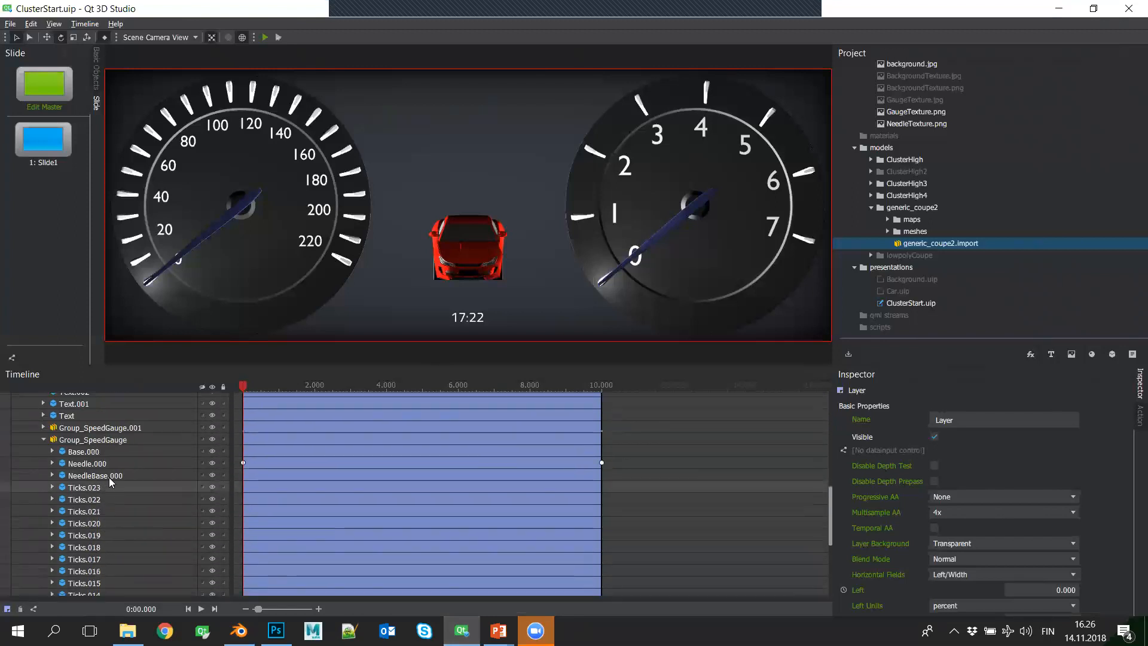
# - Expand Needle.000 in Group_SpeedGauge and select its Light4 point light
pyautogui.click(69, 464)
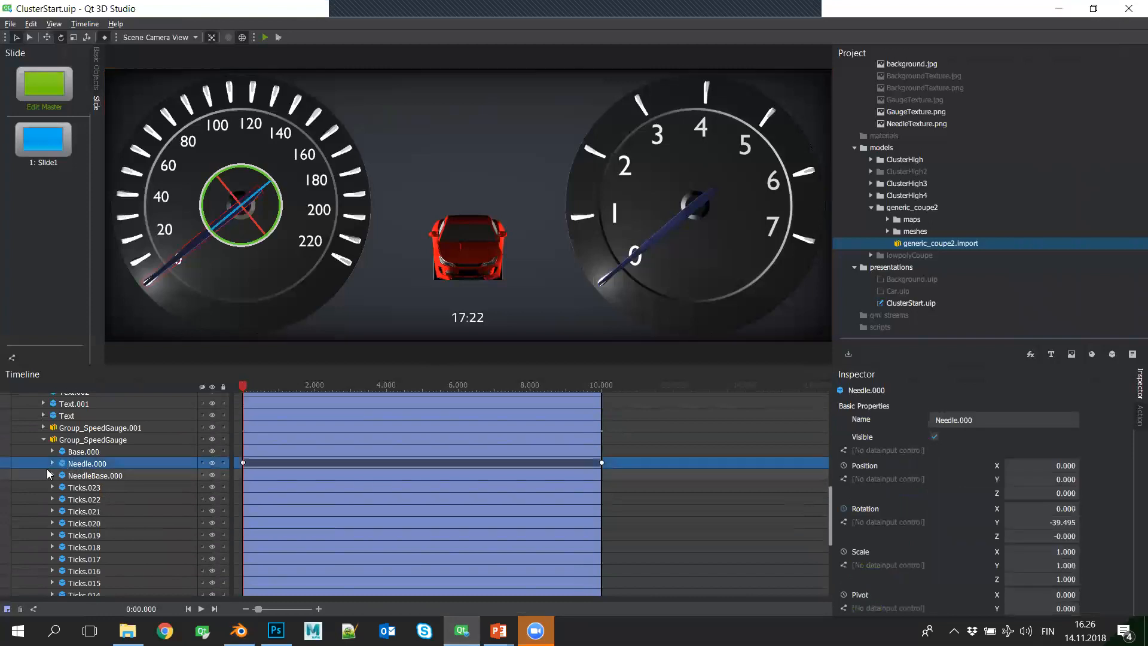
pyautogui.click(52, 463)
pyautogui.click(114, 499)
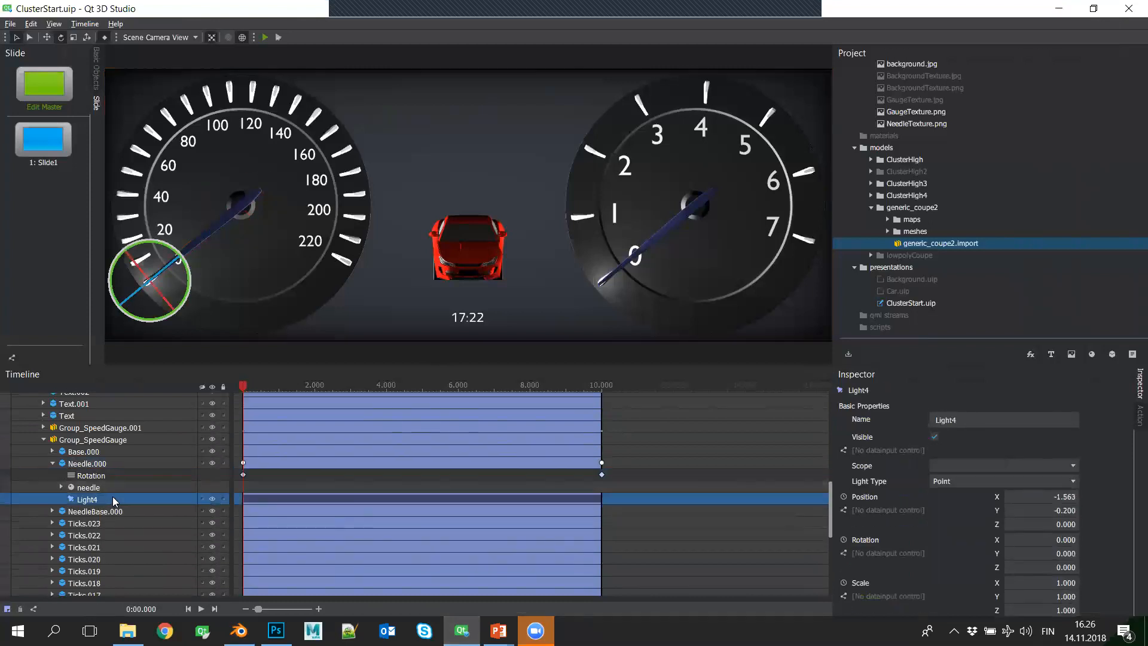
# - Try moving Light4 with the Move tool near the speedometer needle's tip, and undo the move
pyautogui.press('w')
pyautogui.moveTo(174, 268)
pyautogui.mouseDown()
pyautogui.moveTo(244, 235)
pyautogui.moveTo(181, 272)
pyautogui.mouseUp()
pyautogui.hotkey('ctrl', 'z')
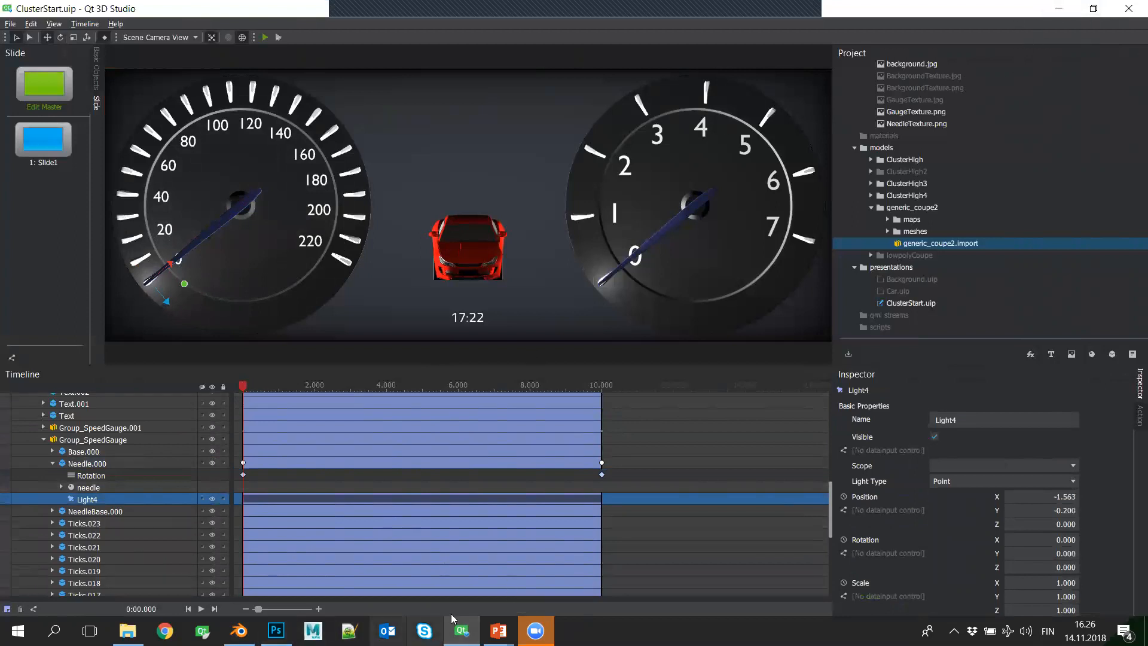
# - Switch to Blender, bring both gauges into view, and reselect only the BaseNeedle object
pyautogui.moveTo(239, 630)
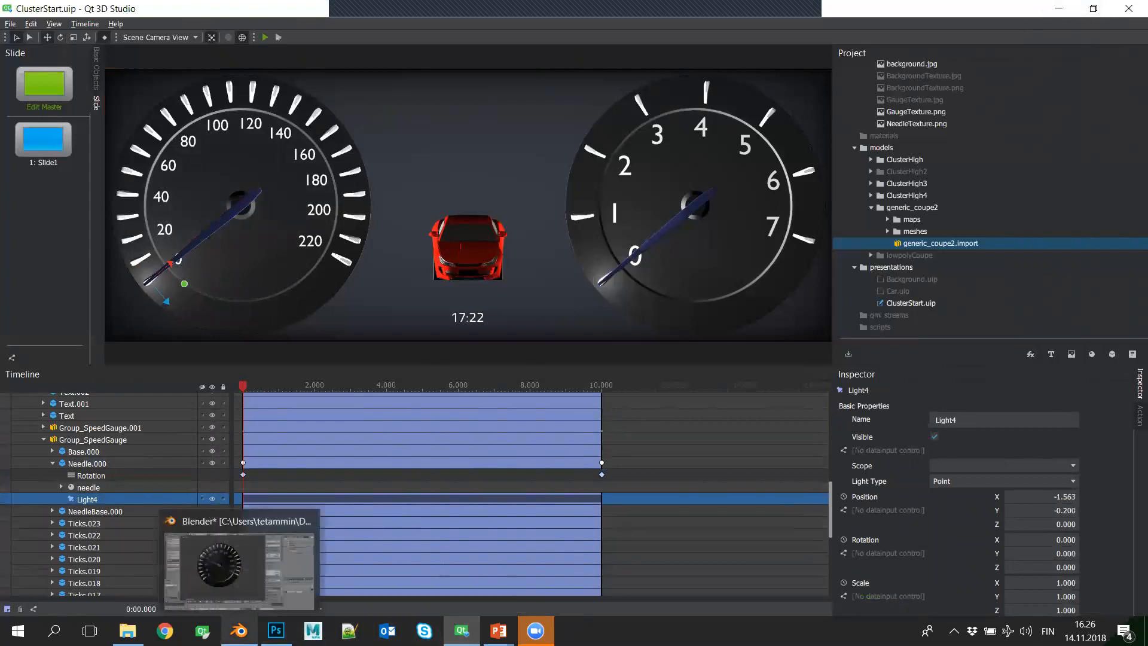
pyautogui.click(250, 622)
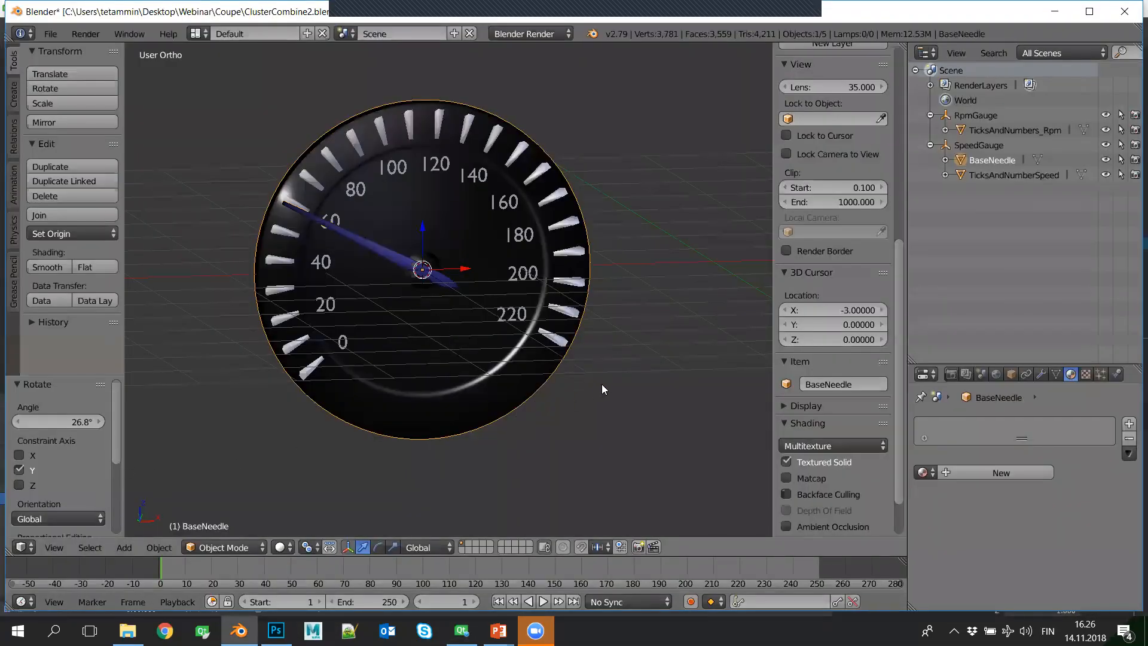
pyautogui.scroll(-4, 602, 387)
pyautogui.moveTo(444, 356); pyautogui.dragTo(498, 370, button='middle')
pyautogui.scroll(3, 492, 359)
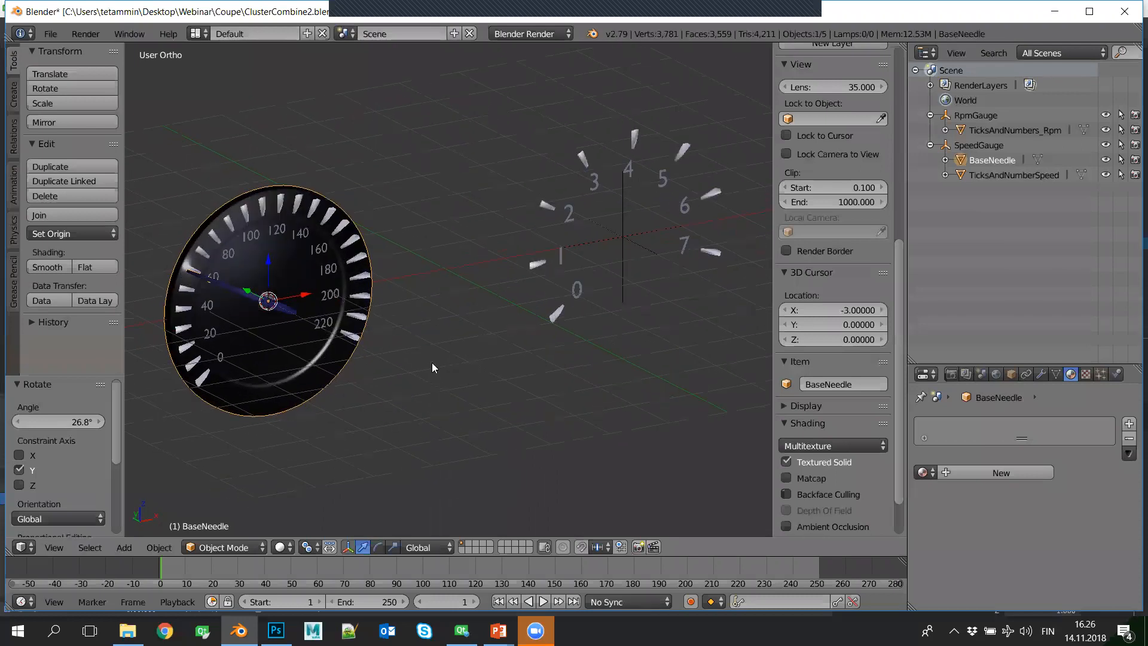
pyautogui.press('a')
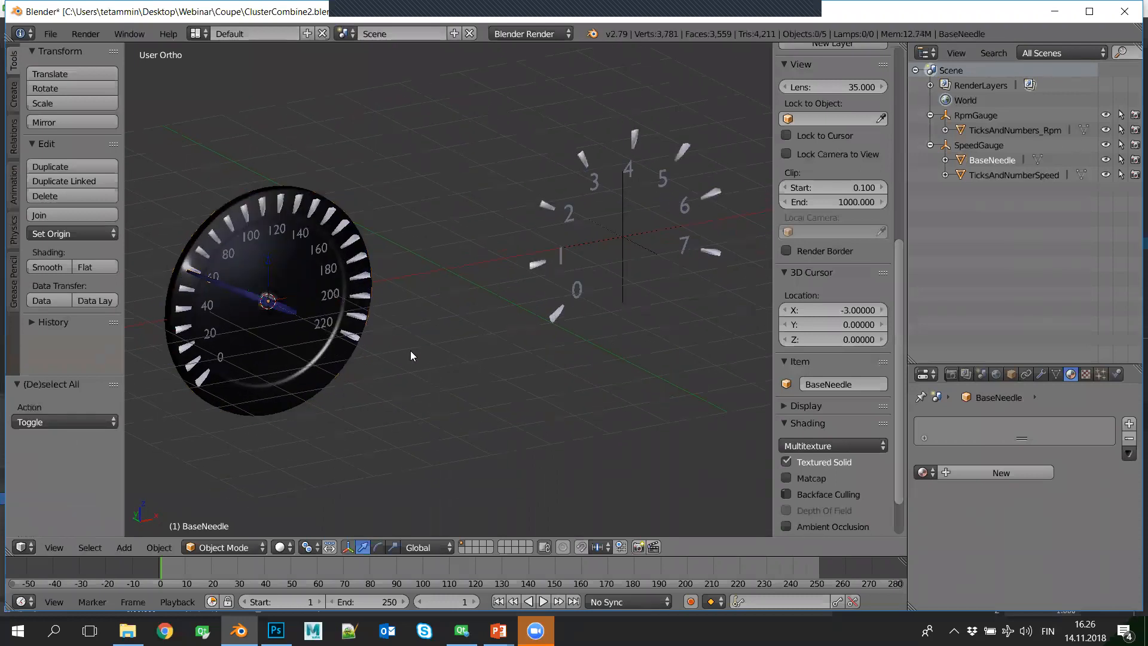
pyautogui.rightClick(309, 383)
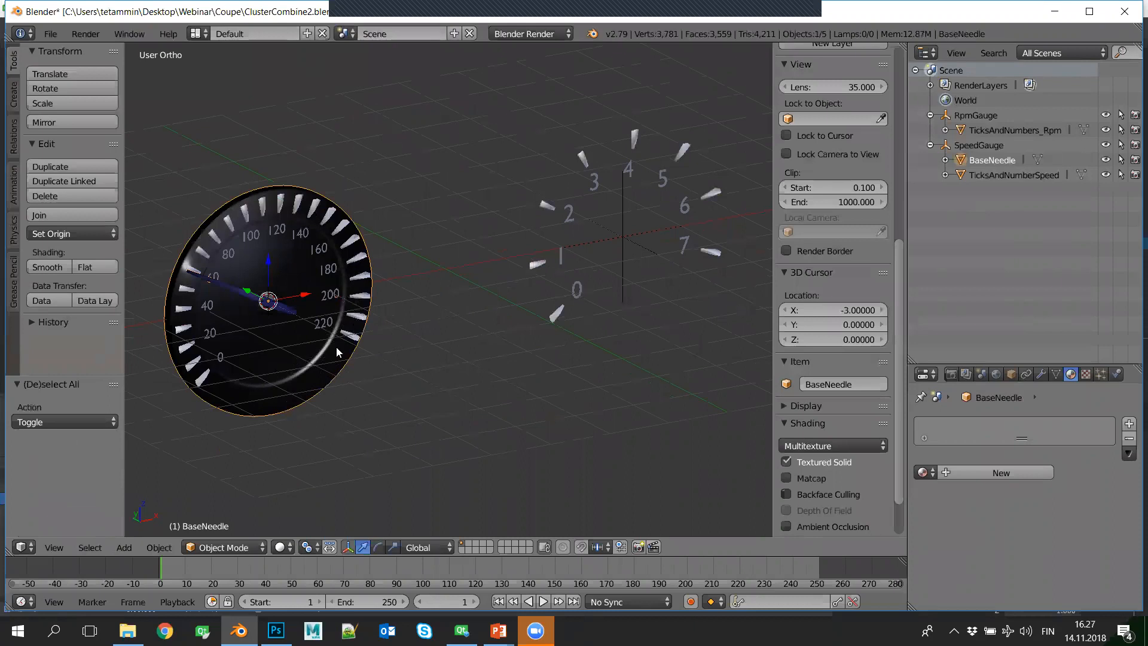
# - Examine the combined meshes of TicksAndNumbers_Rpm and TicksAndNumberSpeed in Edit Mode
pyautogui.rightClick(546, 315)
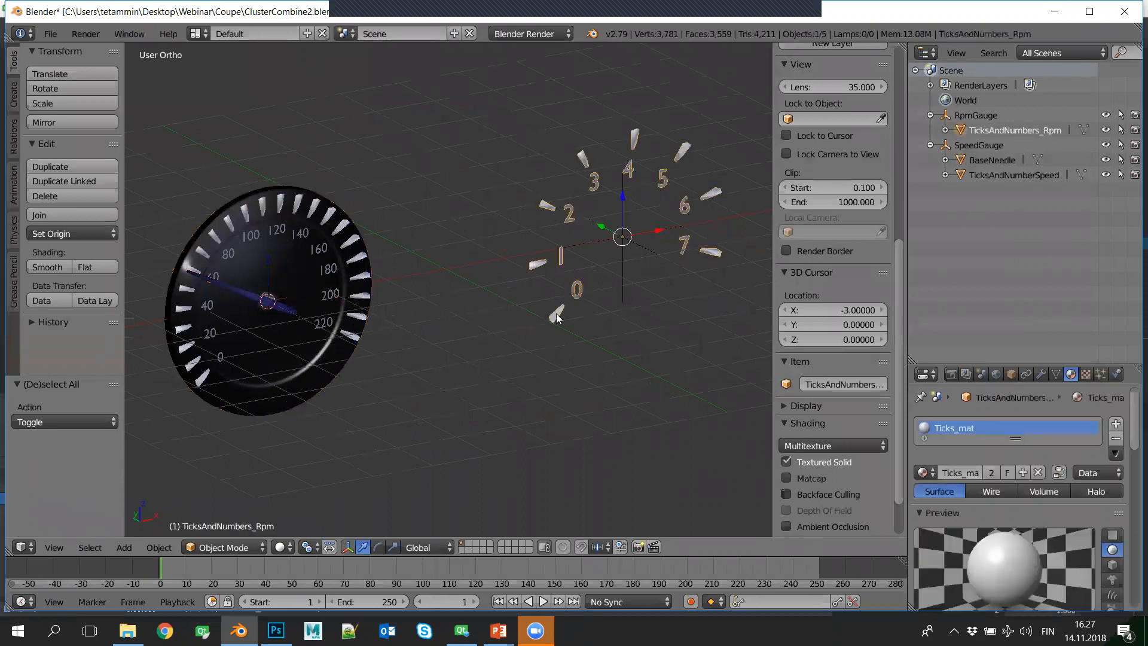
pyautogui.press('Tab')
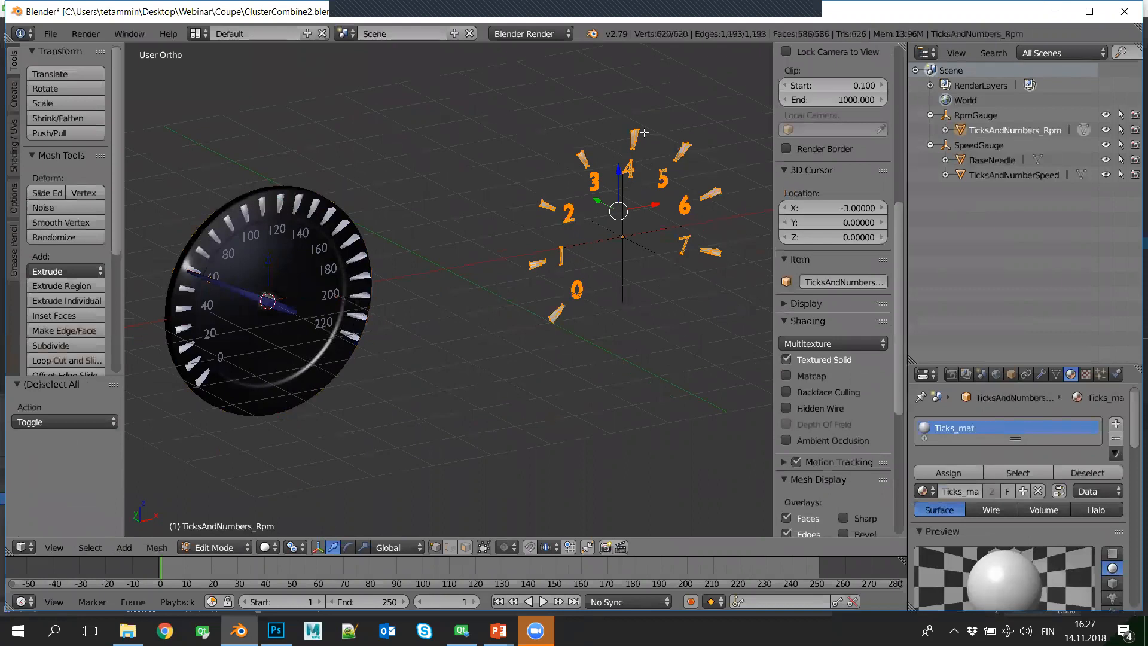
pyautogui.press('Tab')
pyautogui.rightClick(356, 266)
pyautogui.press('Tab')
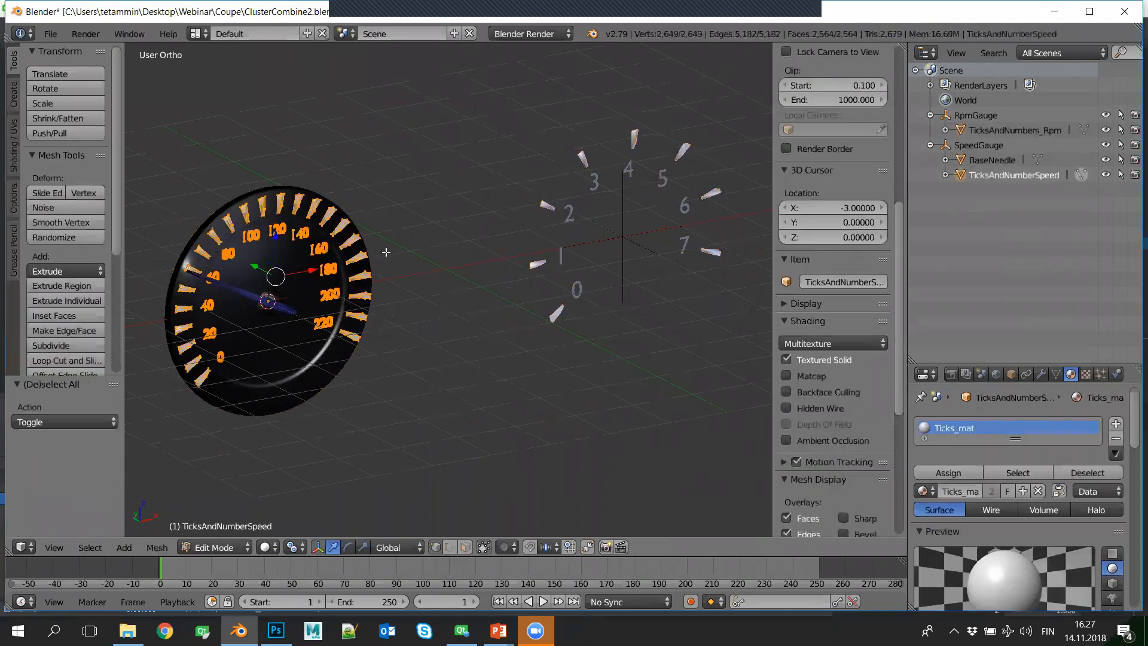
pyautogui.press('Tab')
# - Leave Edit Mode, try moving BaseNeedle away from the speed ticks and numbers, and undo the moves
pyautogui.rightClick(386, 359)
pyautogui.moveTo(304, 298); pyautogui.dragTo(521, 251)
pyautogui.press('g')
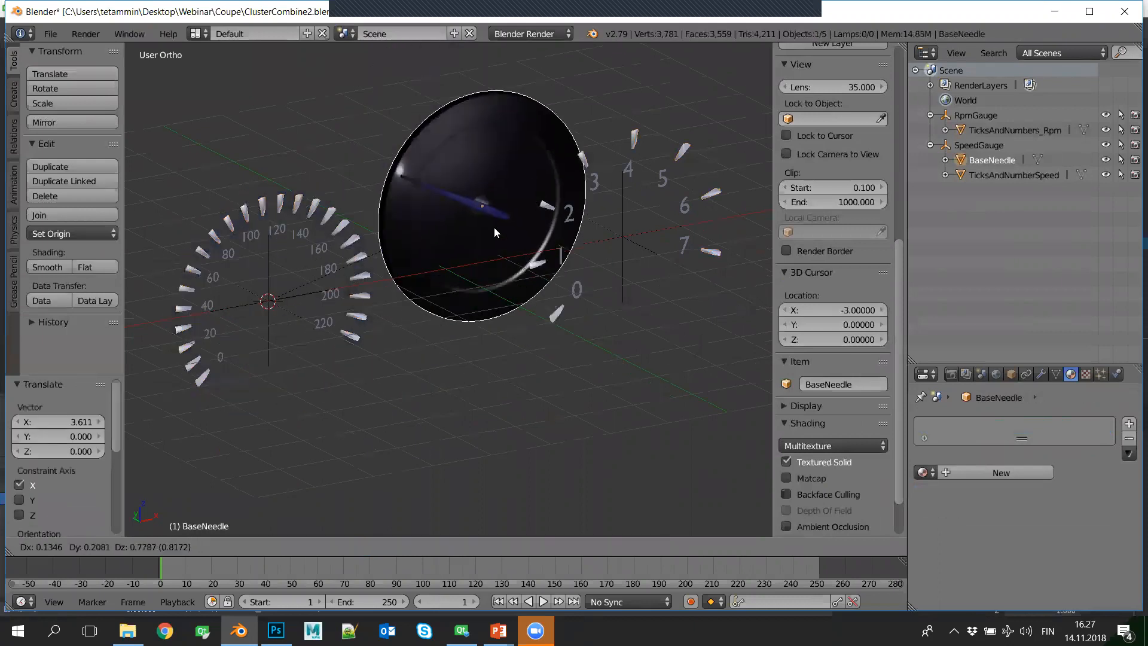
pyautogui.click(471, 211)
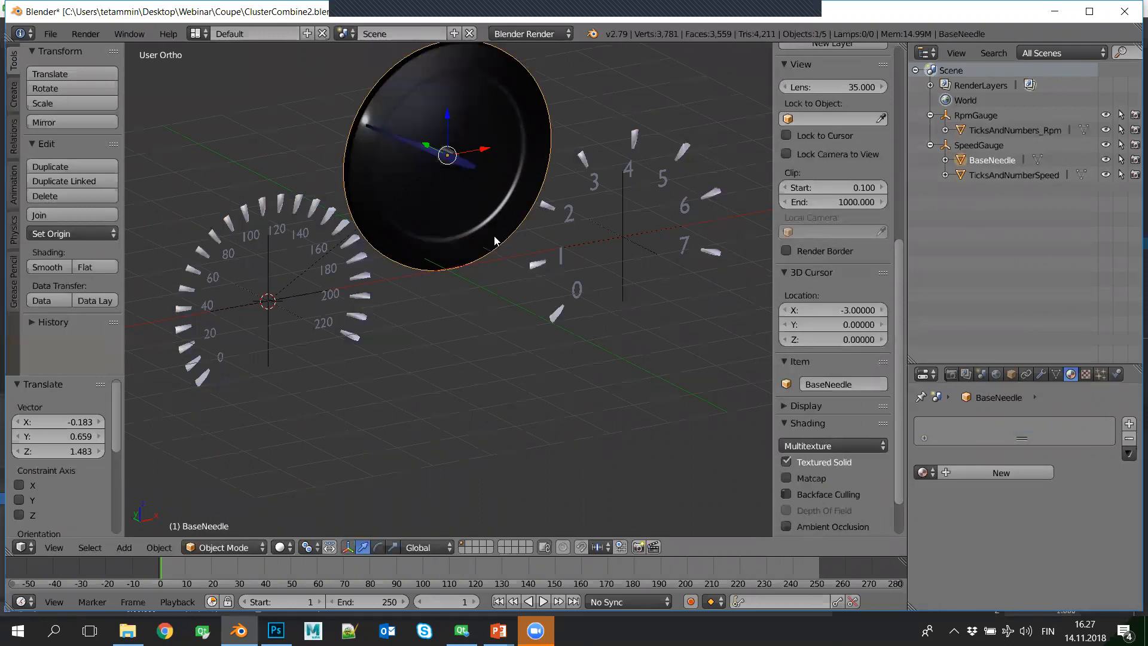
pyautogui.hotkey('ctrl', 'z')
pyautogui.hotkey('ctrl', 'z')
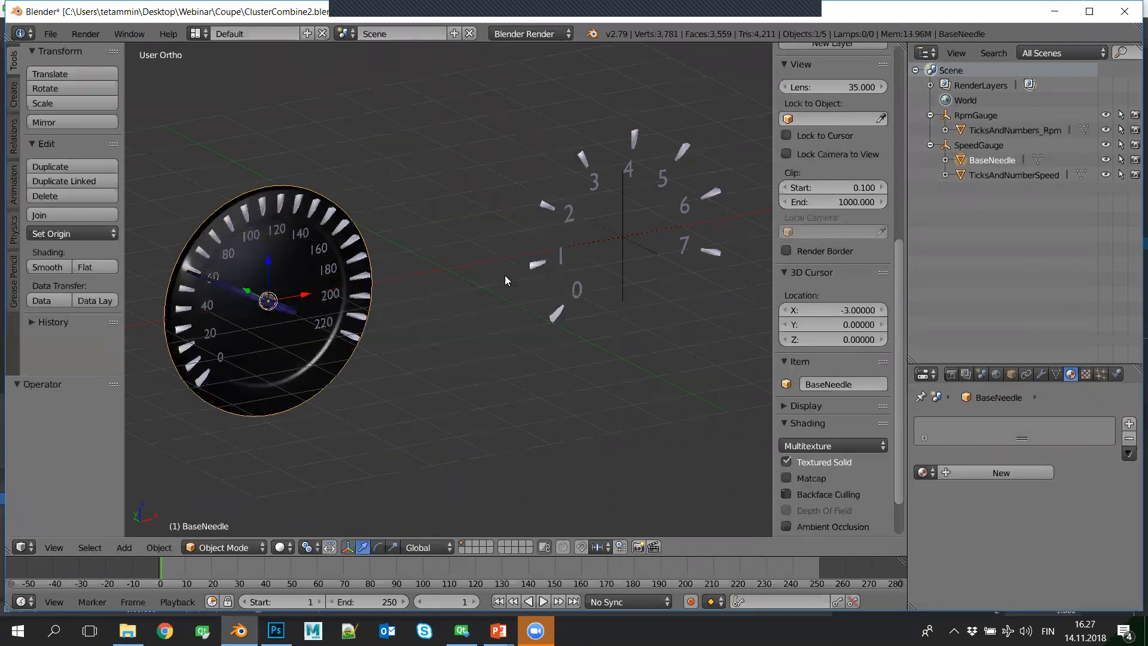
pyautogui.moveTo(449, 305); pyautogui.dragTo(389, 314, button='middle')
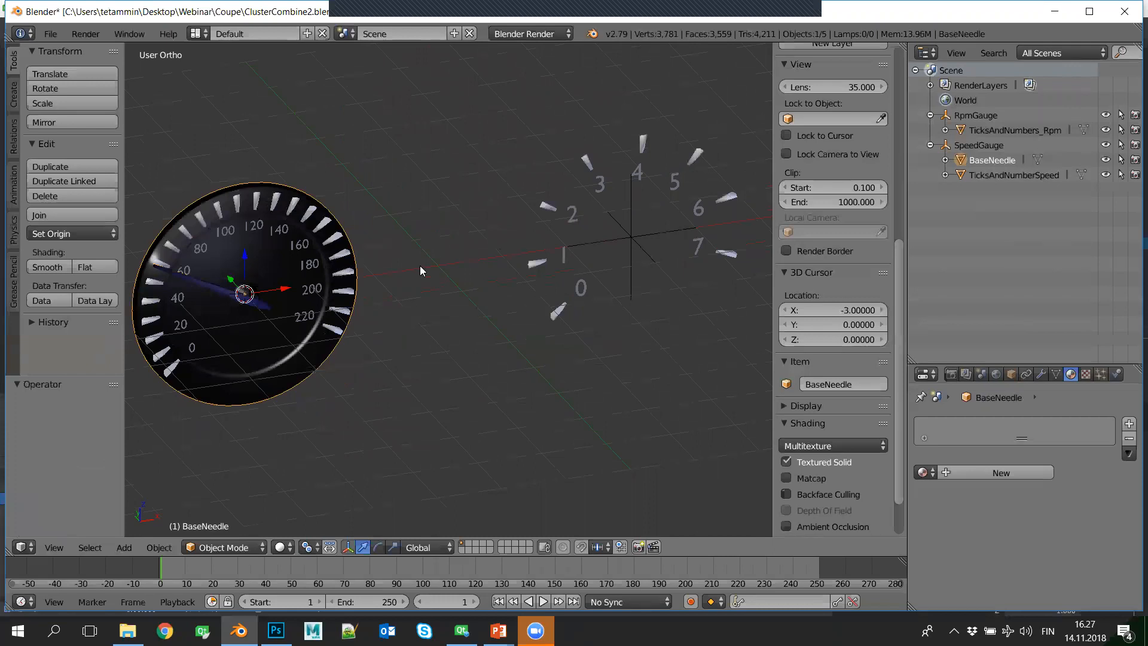
pyautogui.keyDown('shift'); pyautogui.moveTo(415, 274); pyautogui.dragTo(420, 279, button='middle'); pyautogui.keyUp('shift')
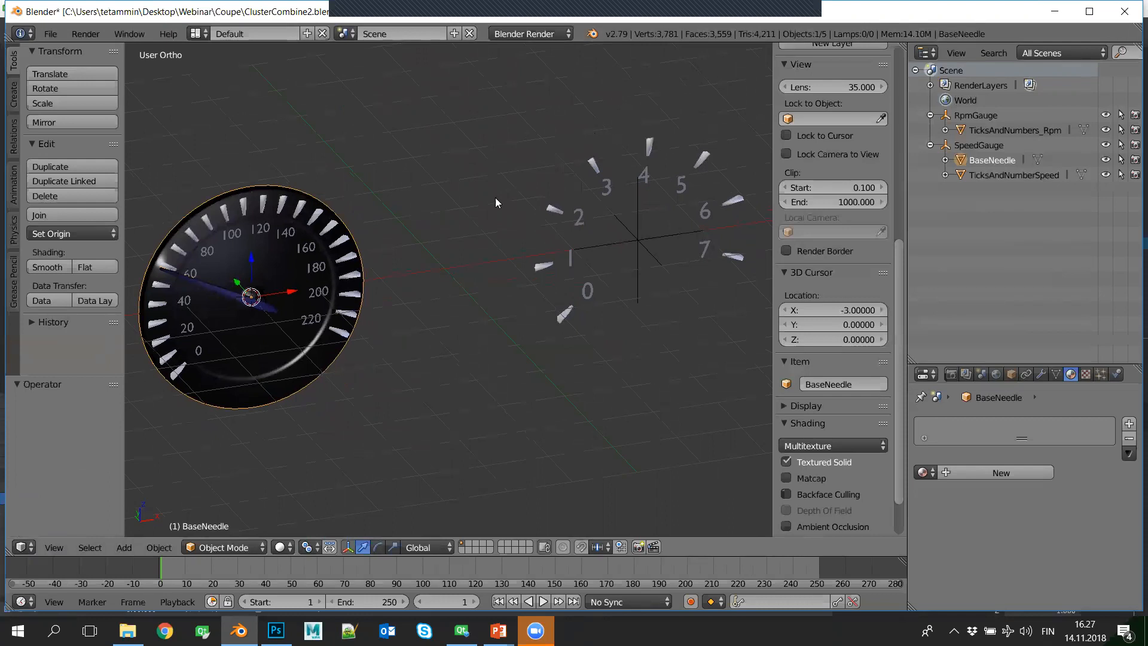
# - Switch to Qt 3D Studio and open the recent project ClusterEnd.uip, saving the changes to ClusterStart.uip
pyautogui.click(462, 630)
pyautogui.click(10, 24)
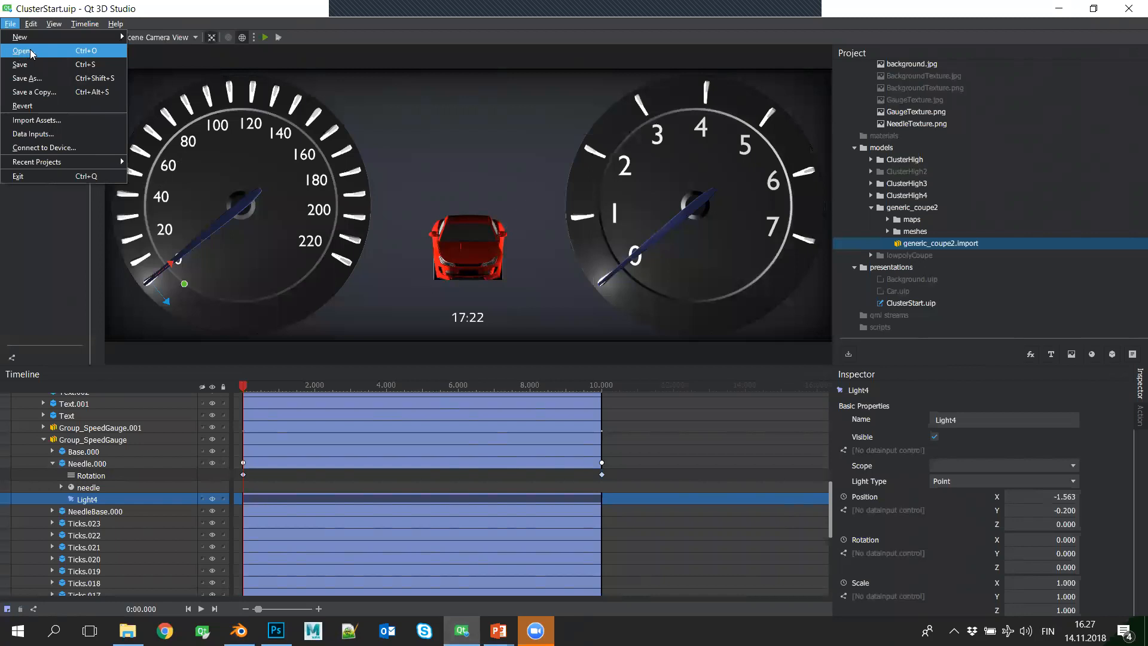
pyautogui.click(24, 51)
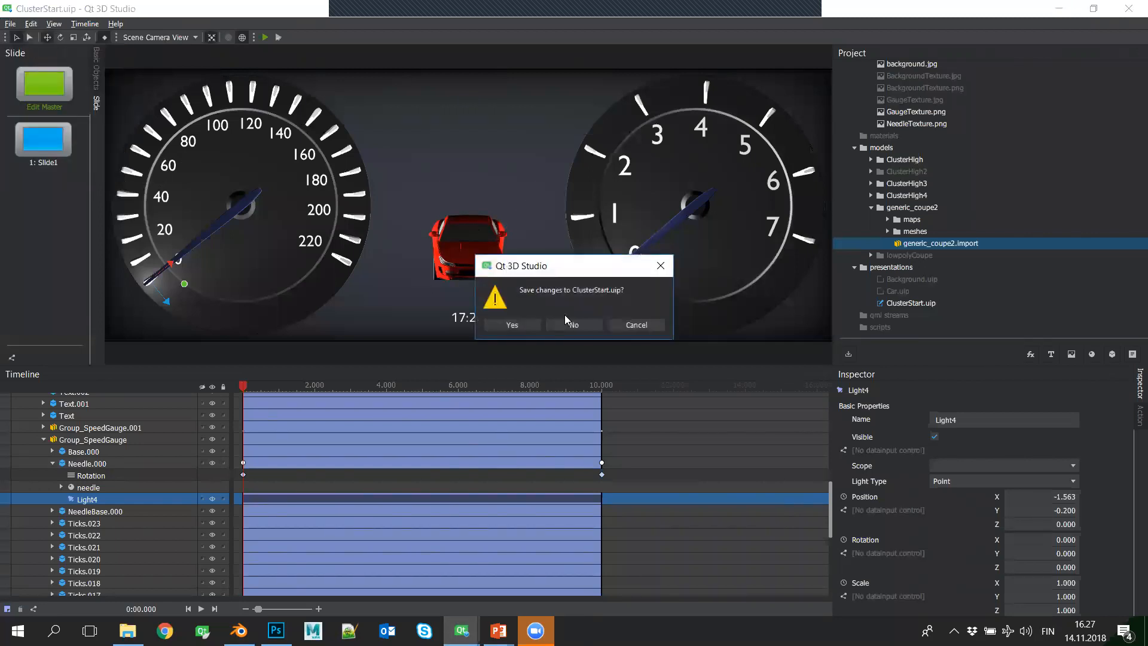
pyautogui.click(637, 324)
pyautogui.click(10, 24)
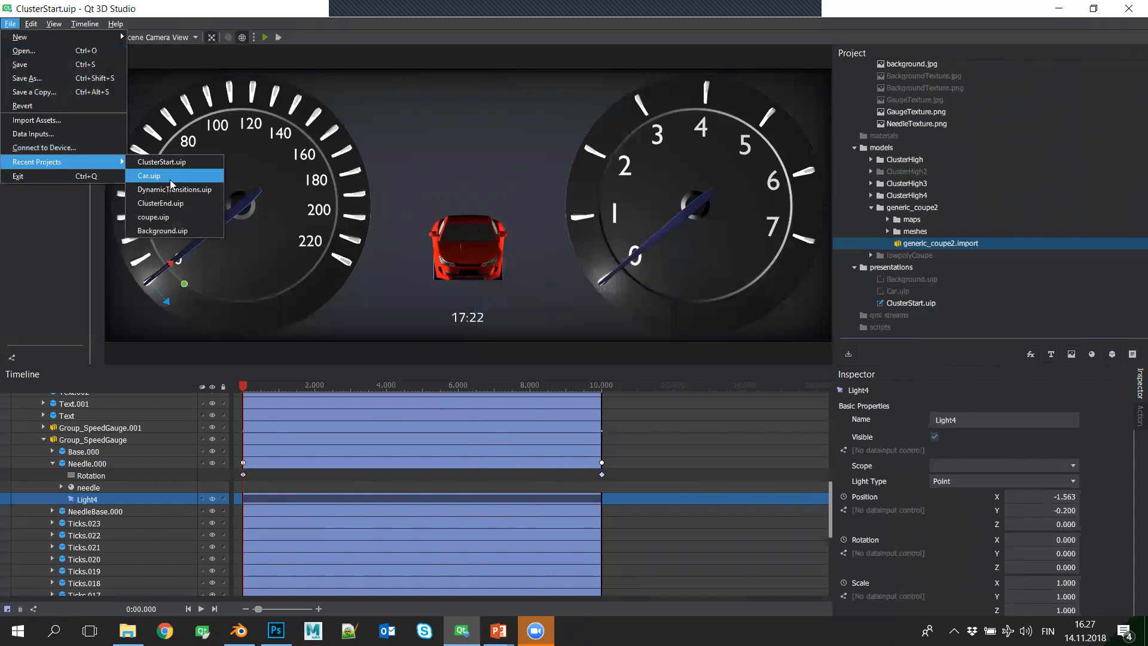
pyautogui.click(170, 202)
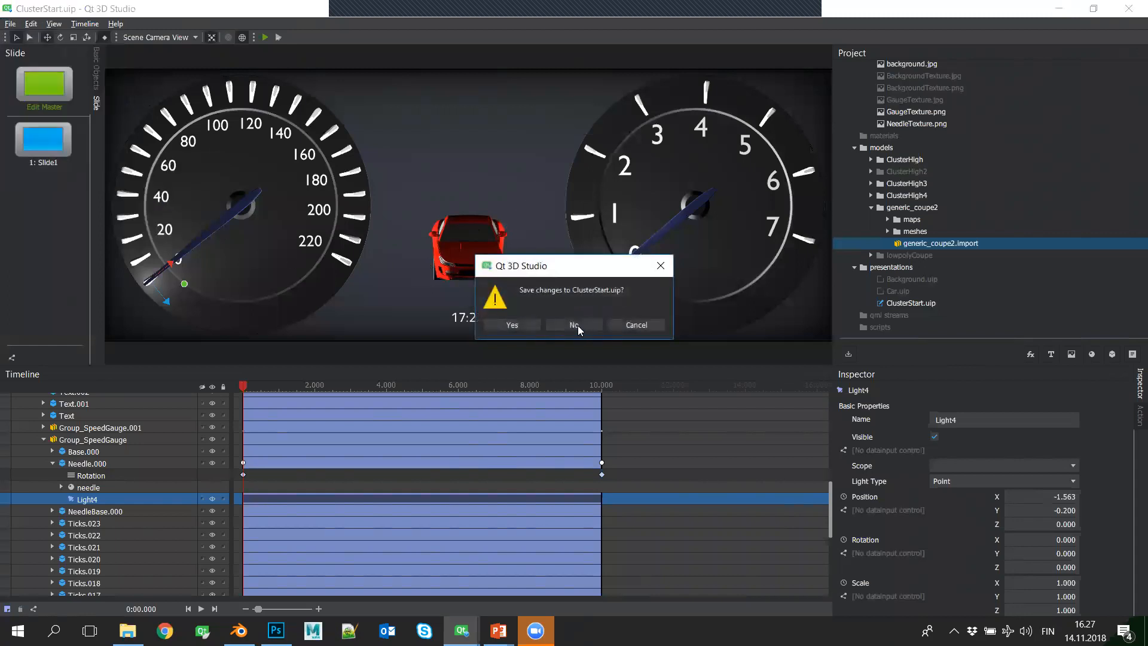
pyautogui.click(528, 328)
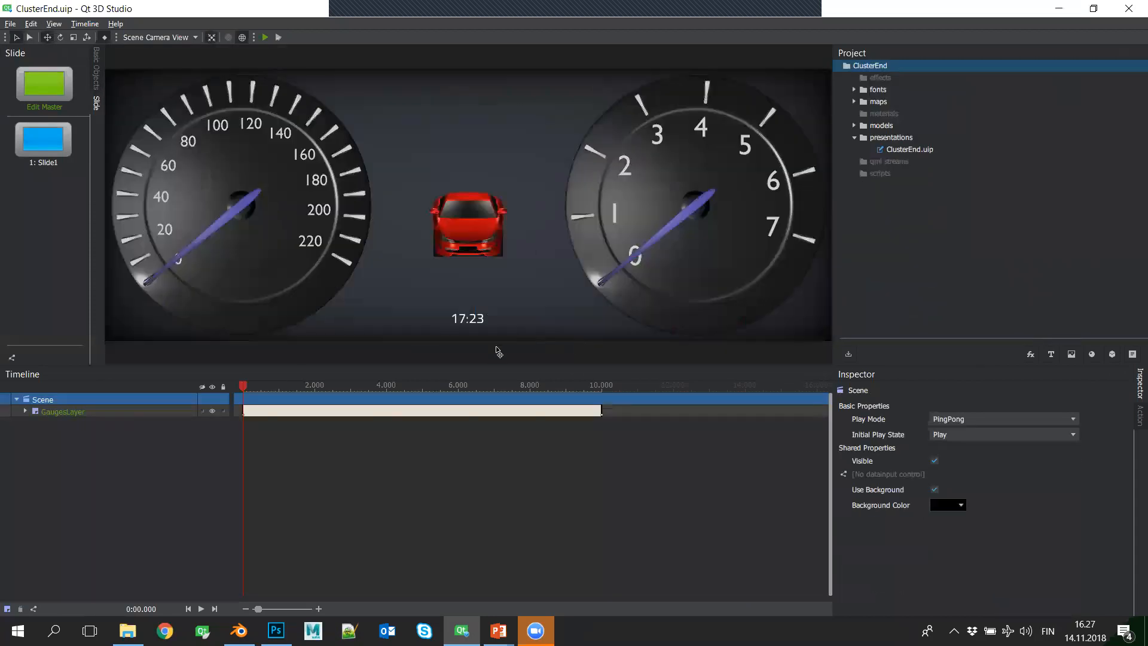
# - Expand GaugesLayer in the ClusterEnd timeline and scrub through the start of its animation
pyautogui.click(26, 412)
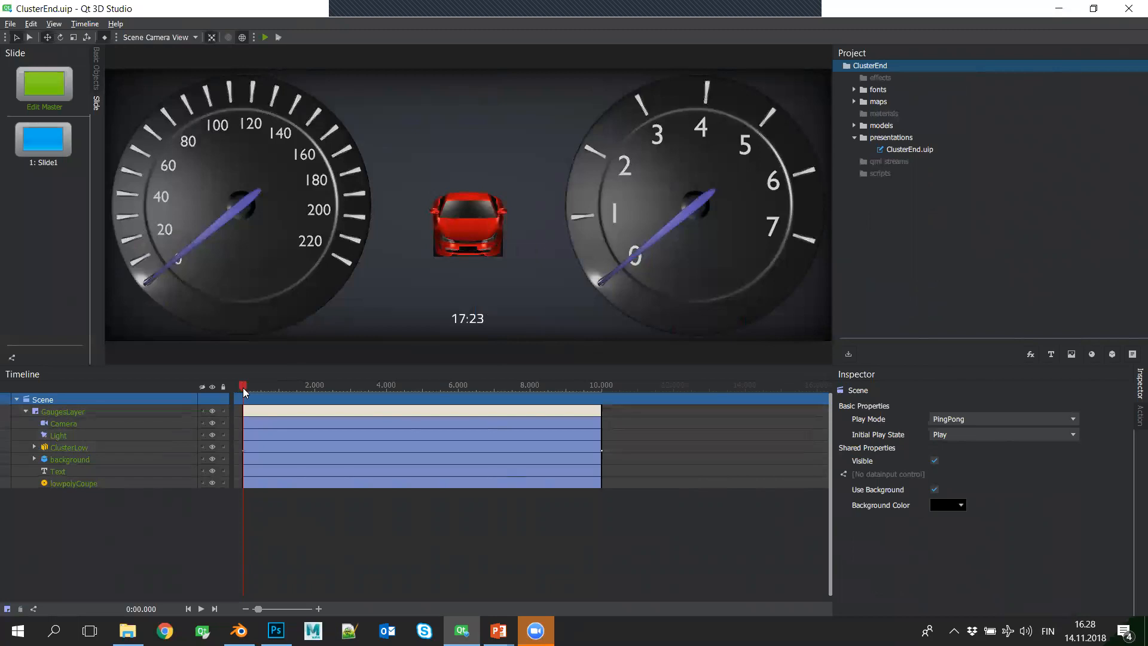
pyautogui.moveTo(241, 386); pyautogui.dragTo(263, 400)
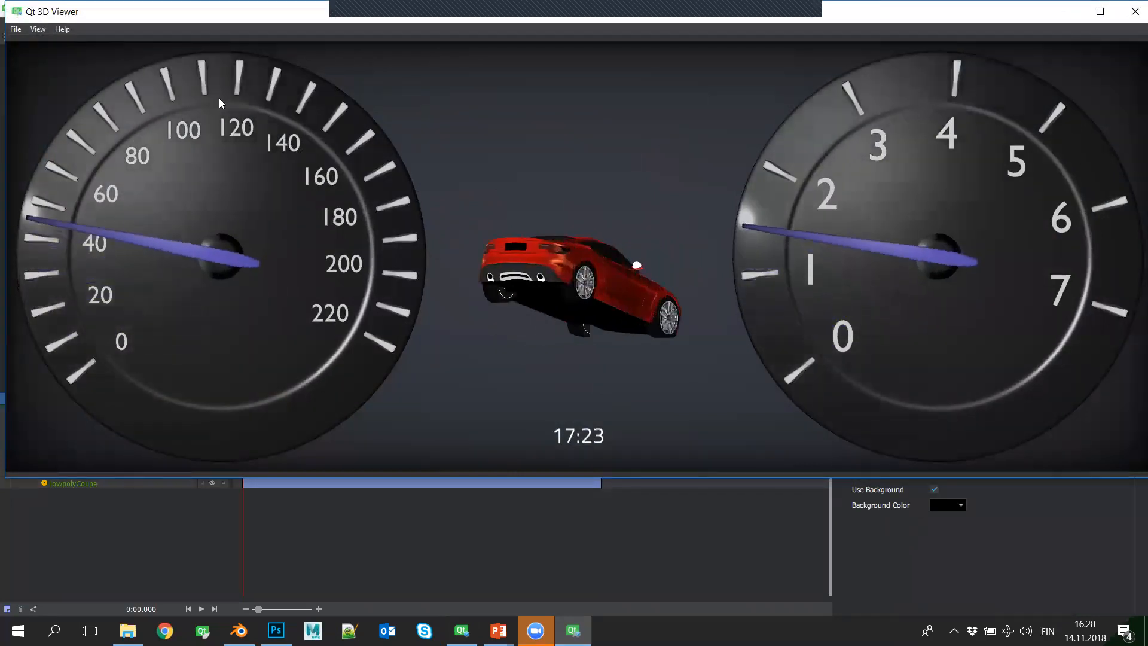
# - Show the profiler in the Qt 3D Viewer preview of ClusterEnd and expand its frame rate details
pyautogui.press('F10')
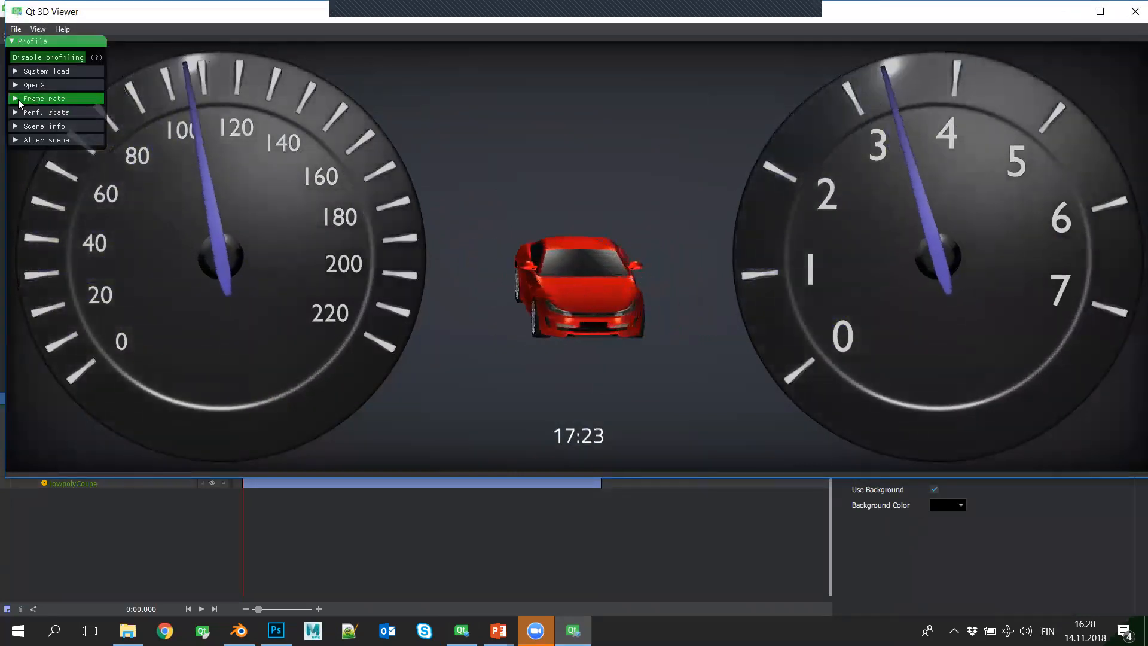
pyautogui.click(44, 99)
pyautogui.moveTo(105, 171)
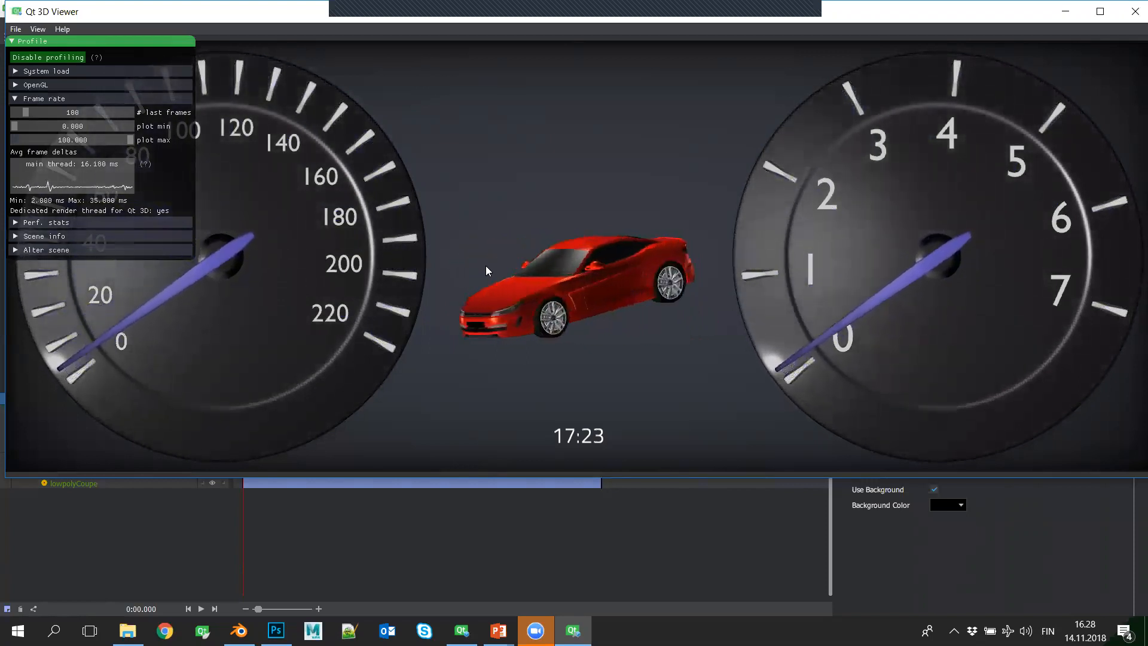
# - Examine the mesh, texture and shader details in the Qt 3D object list, and close the list and the viewer
pyautogui.click(15, 238)
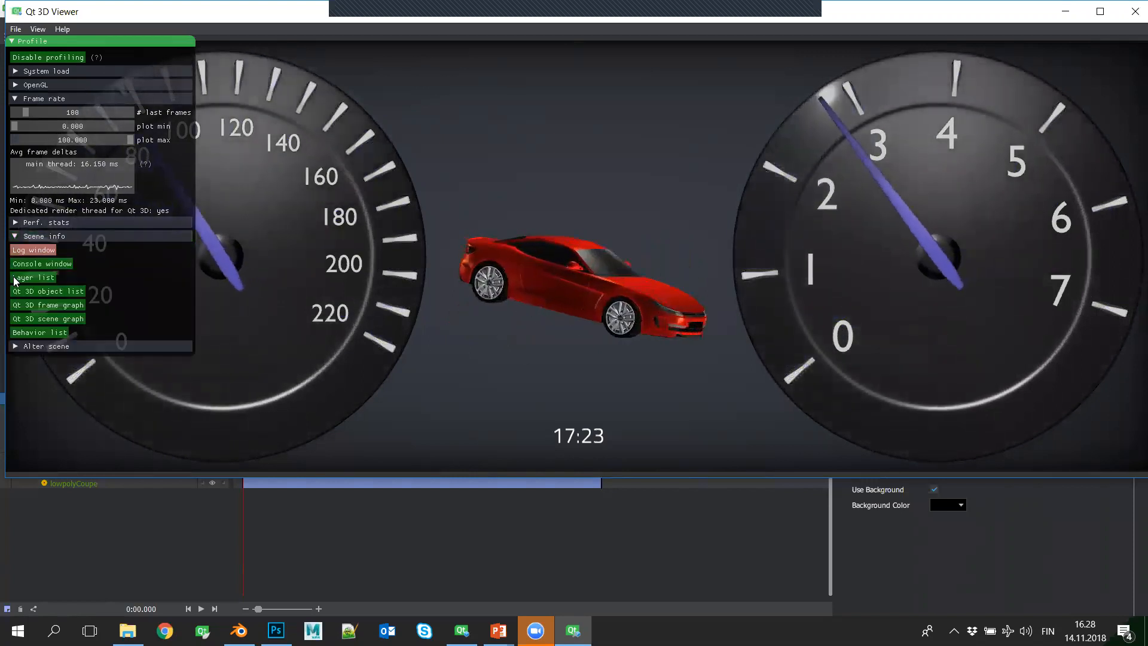
pyautogui.click(57, 295)
pyautogui.moveTo(335, 41); pyautogui.dragTo(649, 30)
pyautogui.moveTo(709, 260); pyautogui.dragTo(736, 470)
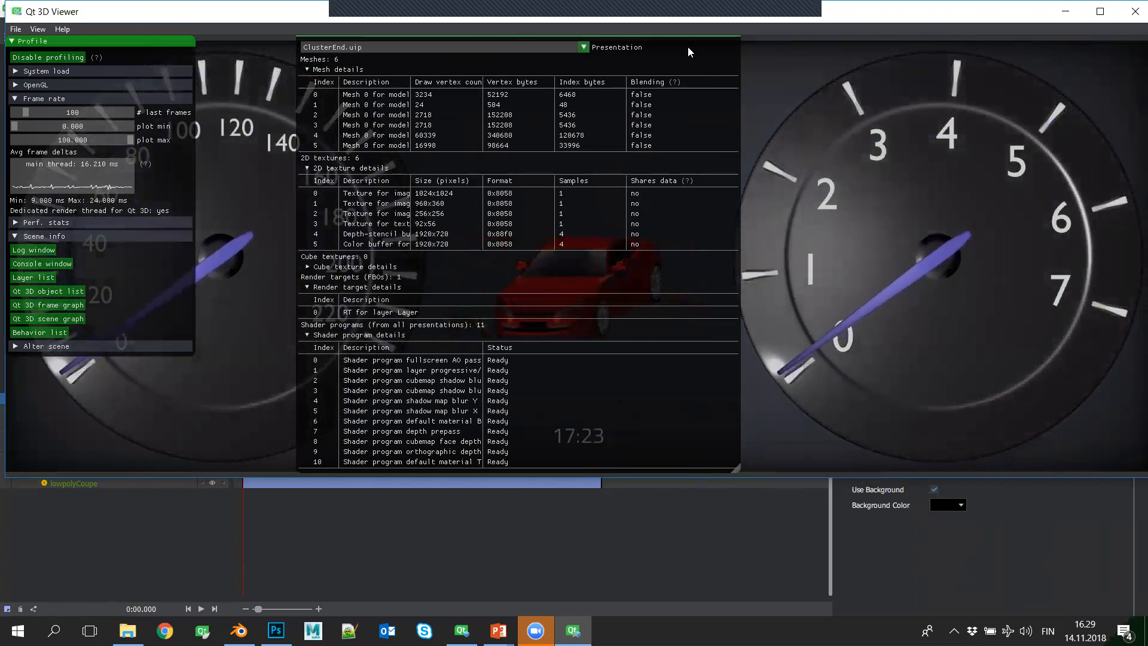
pyautogui.moveTo(718, 36); pyautogui.dragTo(720, 68)
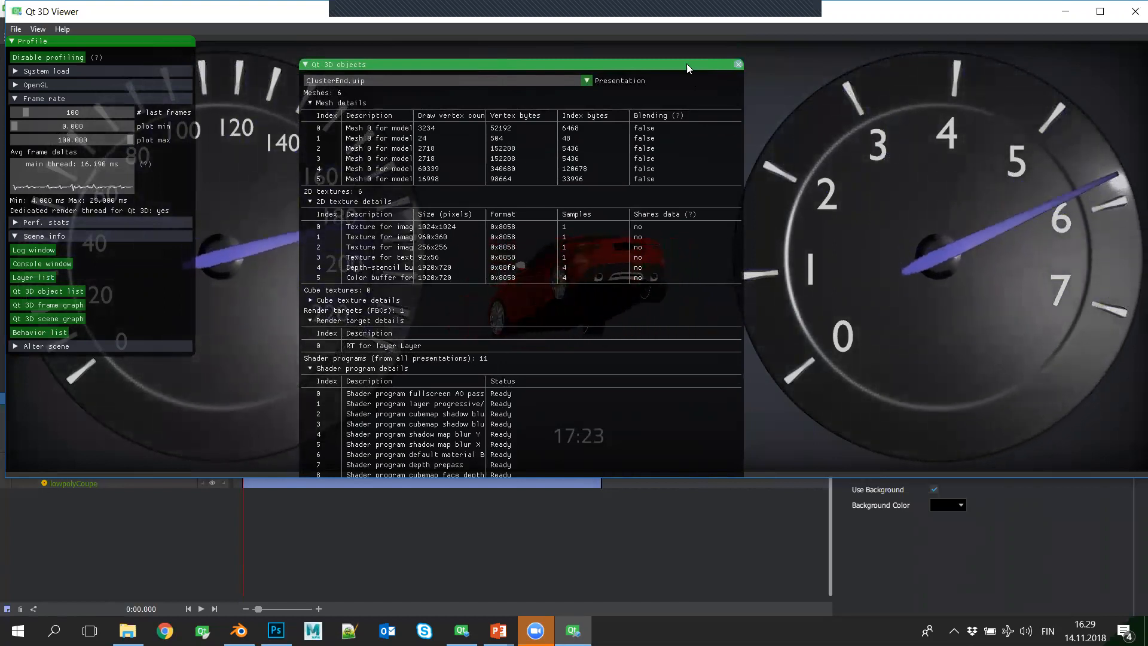
pyautogui.moveTo(734, 65); pyautogui.dragTo(745, 54)
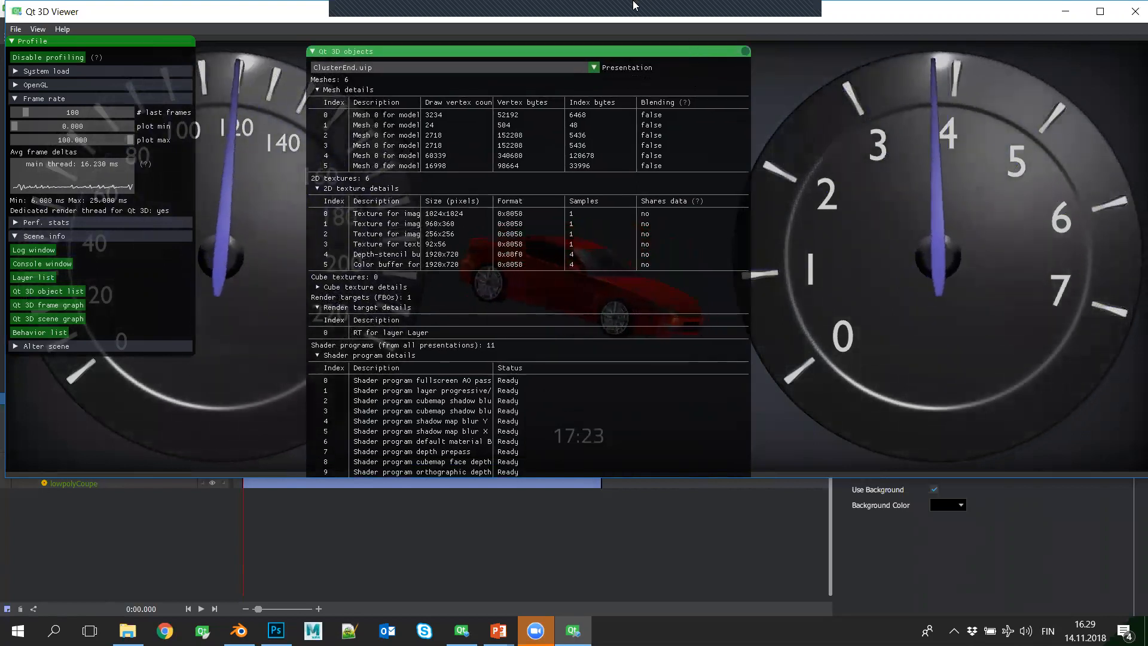
pyautogui.click(745, 52)
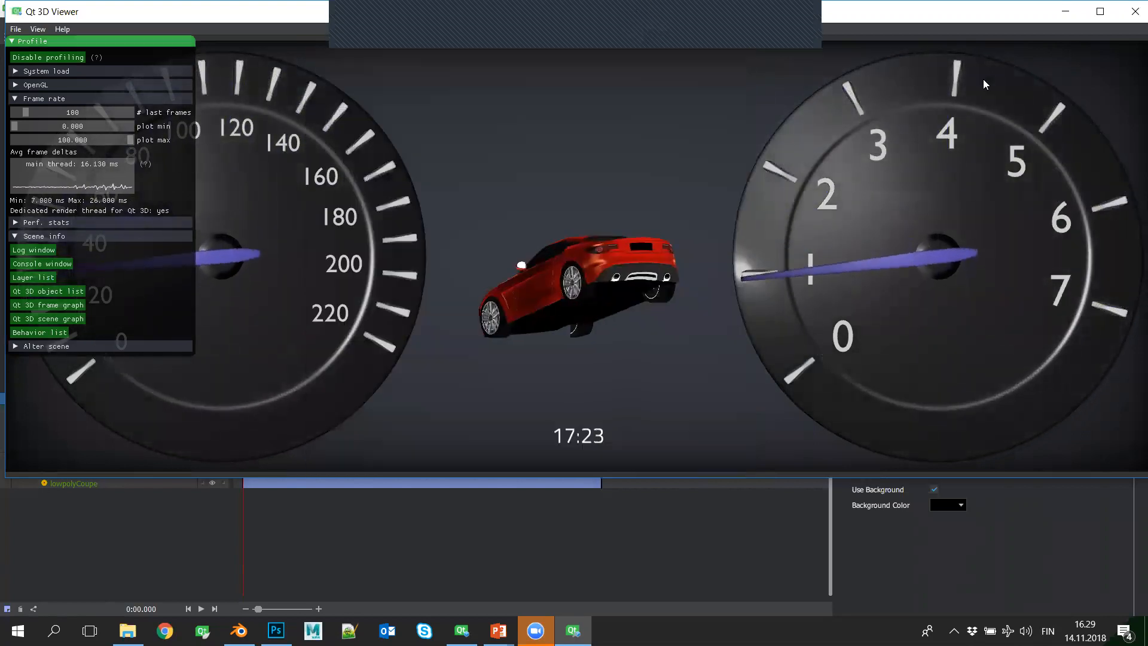
pyautogui.click(1133, 12)
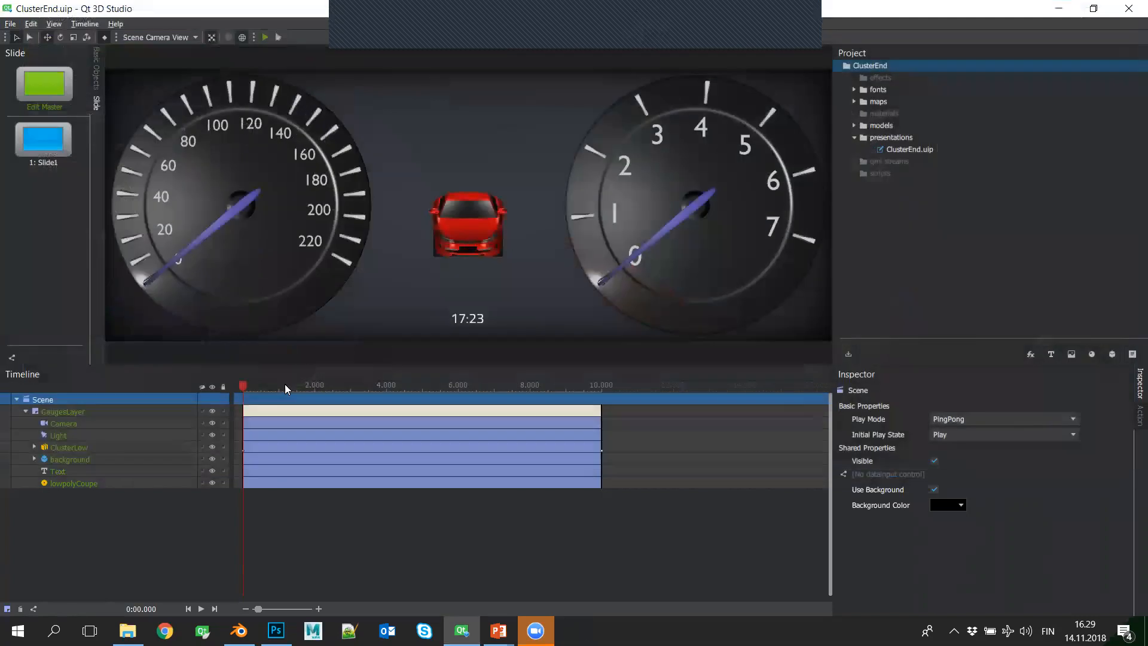
# - Expand ClusterLow and the background object down to its material's Diffuse Map
pyautogui.click(34, 447)
pyautogui.click(34, 507)
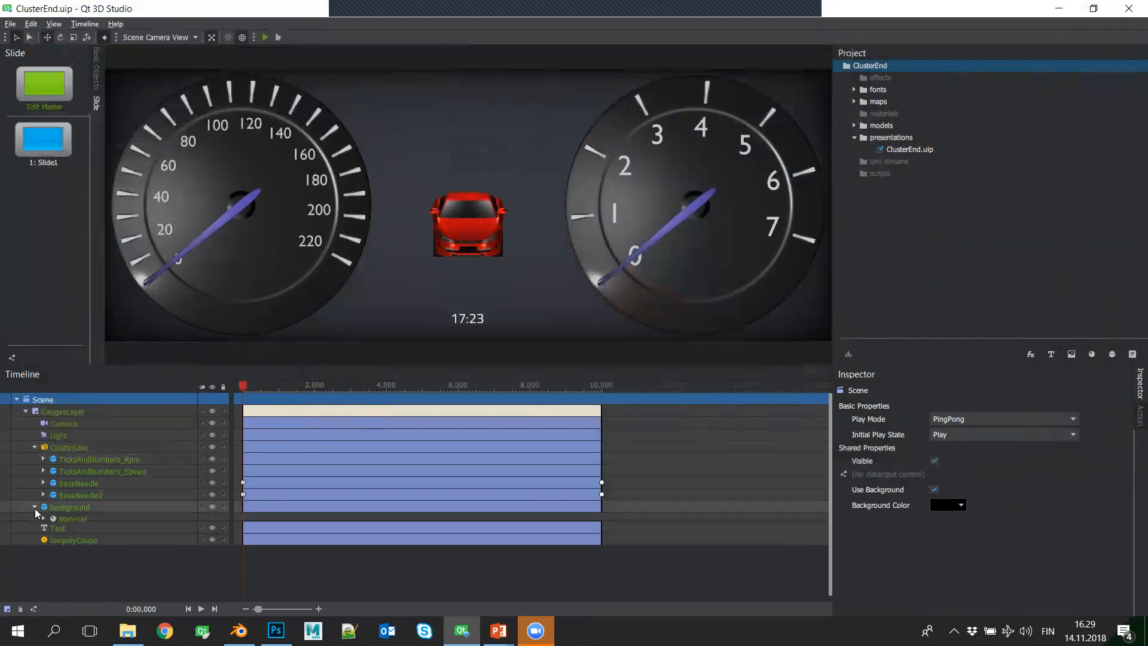
pyautogui.click(44, 520)
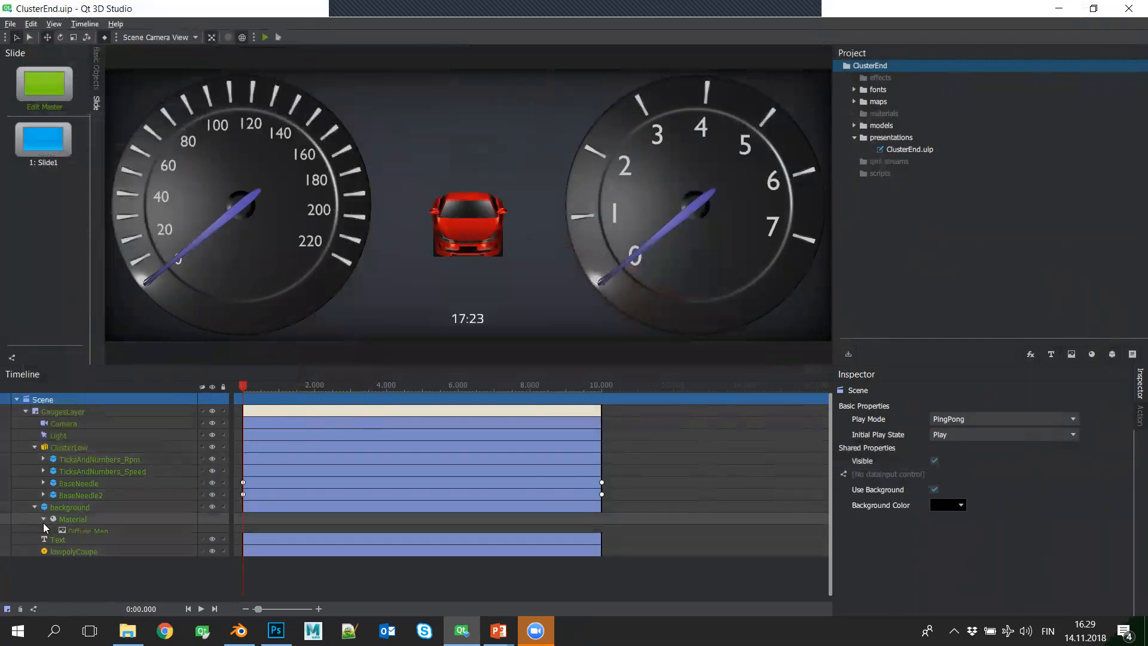
# - Enter the lowpolyCoupe component, expand it to its Diffuse Map, select polySurface3, and scrub the car's rotation to 0.600 seconds
pyautogui.doubleClick(44, 555)
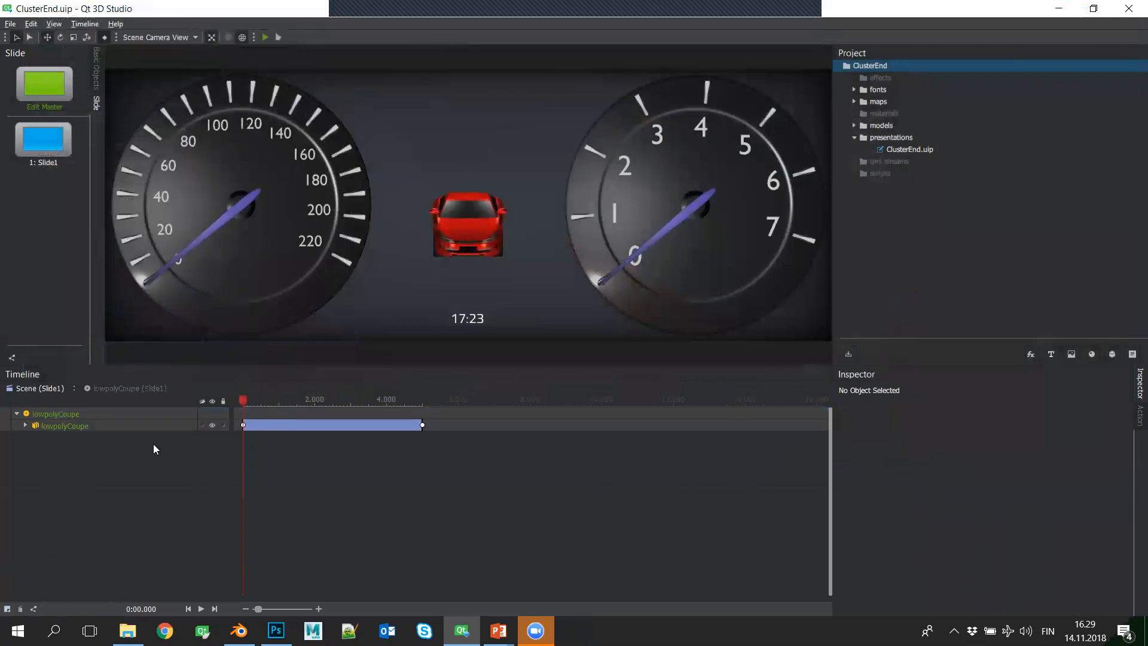
pyautogui.click(26, 426)
pyautogui.click(34, 449)
pyautogui.click(44, 462)
pyautogui.click(89, 450)
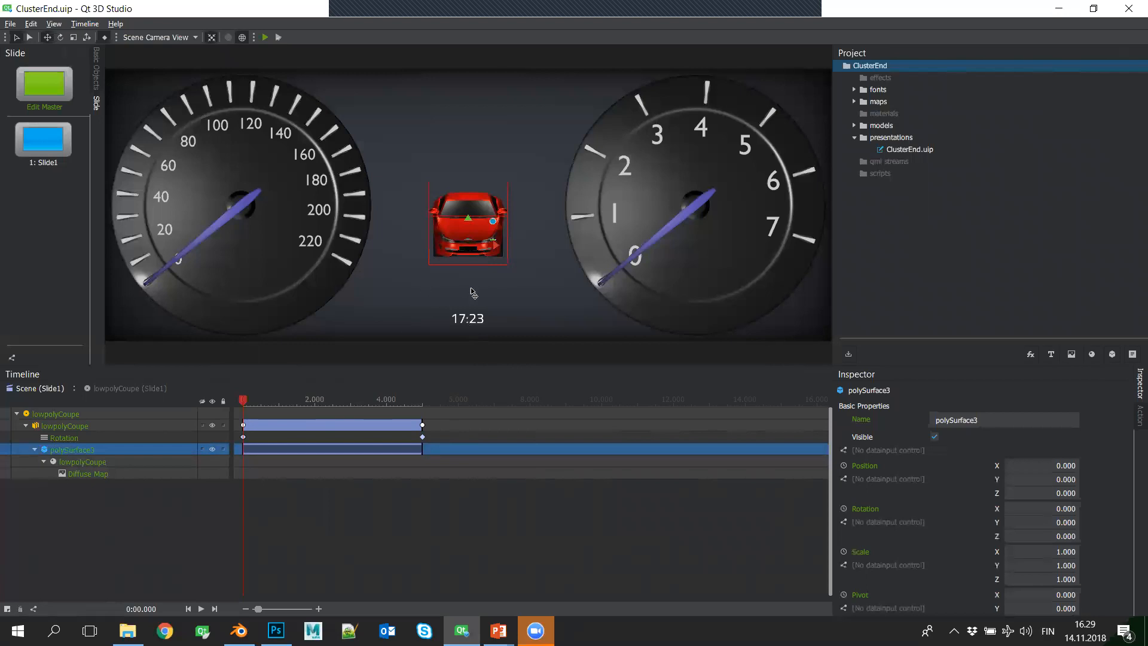
pyautogui.moveTo(246, 398); pyautogui.dragTo(264, 418)
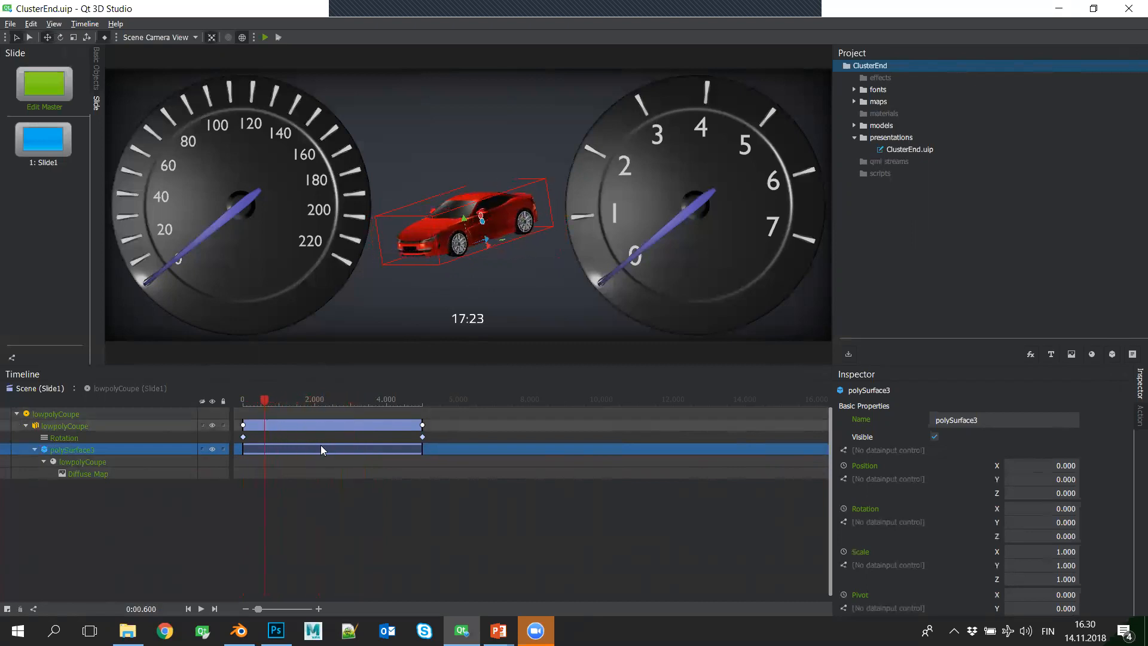
# - Expand the project's maps folder, the ClusterLow meshes, and the lowpolyCoupe maps to review the assets
pyautogui.click(862, 102)
pyautogui.click(855, 101)
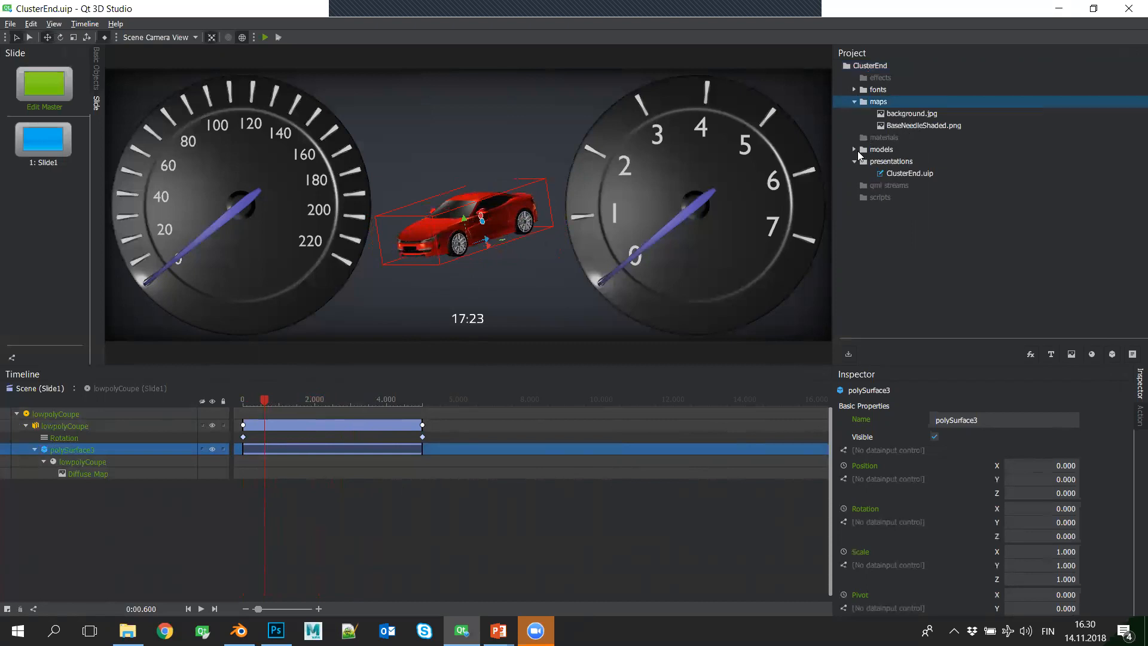
pyautogui.doubleClick(857, 150)
pyautogui.click(870, 161)
pyautogui.click(888, 173)
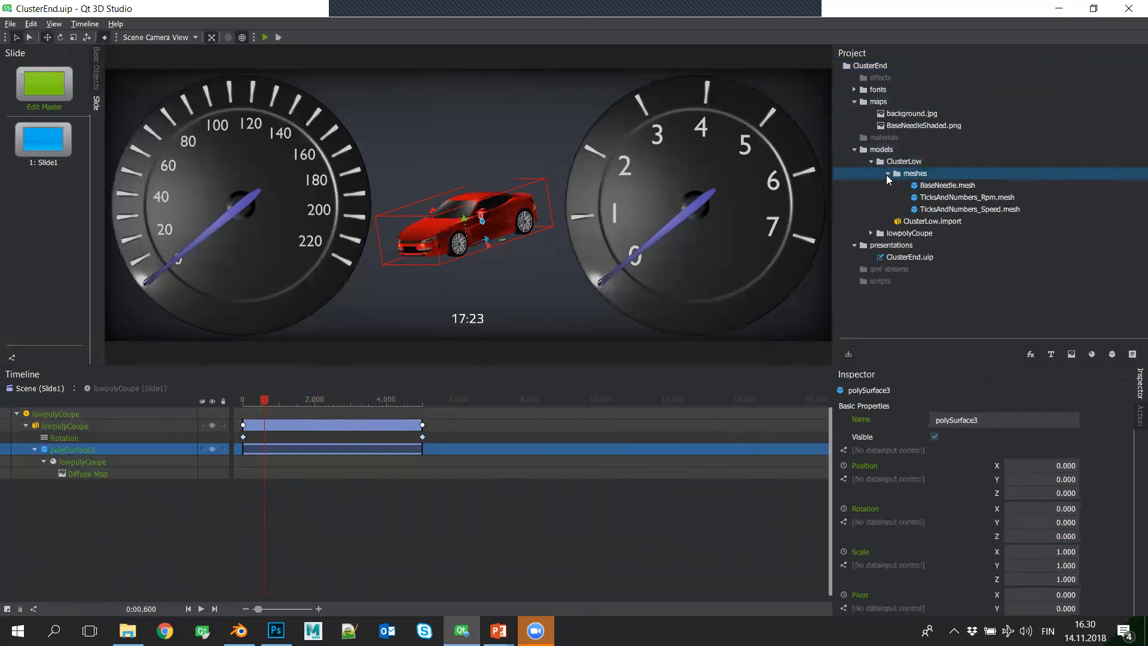
pyautogui.click(871, 233)
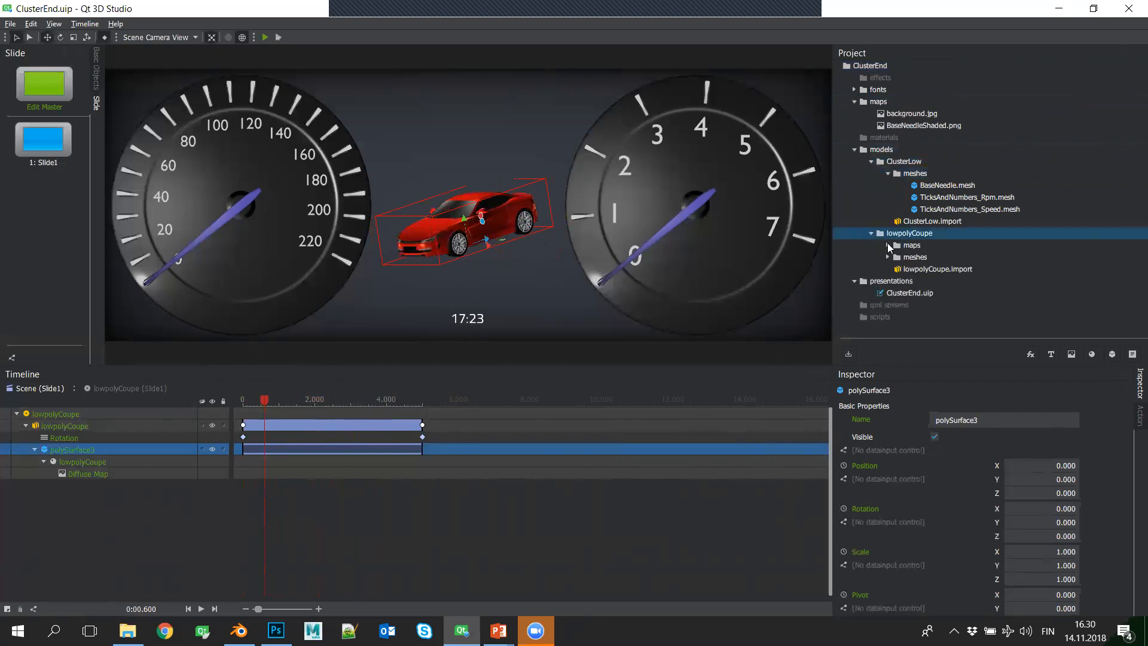
pyautogui.click(888, 245)
# - View Low_lowpolyCoupe_Diffuse.png in Photoshop, return to Qt 3D Studio, and rewind the component's timeline to the start
pyautogui.doubleClick(915, 259)
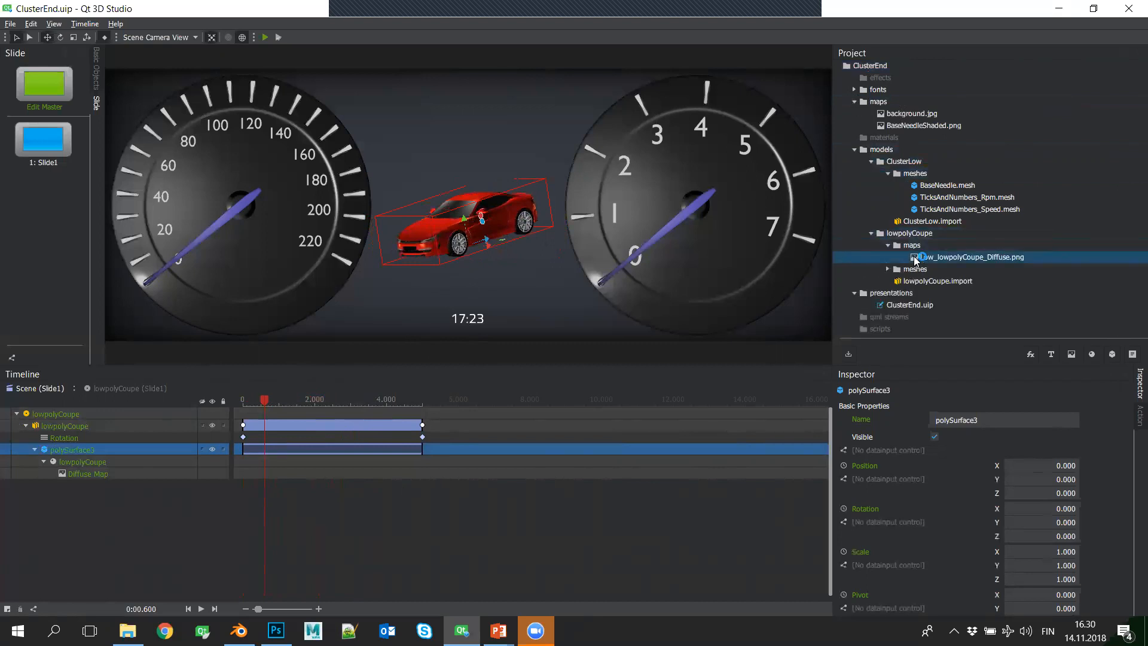
pyautogui.keyDown('alt'); pyautogui.scroll(2, 436, 428); pyautogui.keyUp('alt')
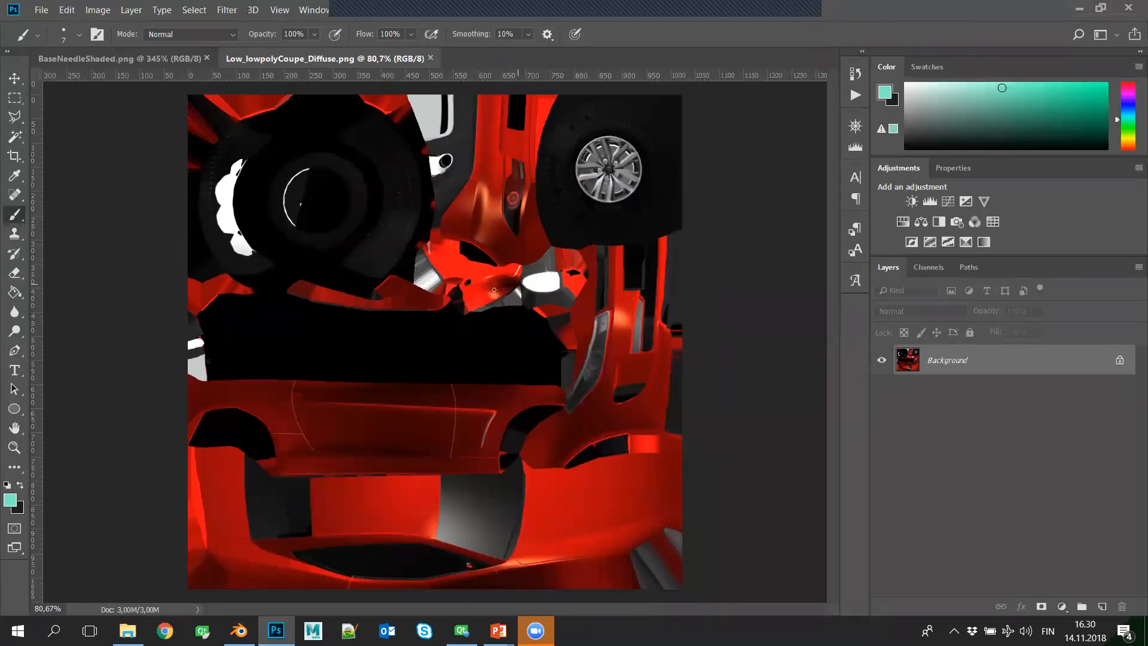
pyautogui.hotkey('alt', 'Tab')
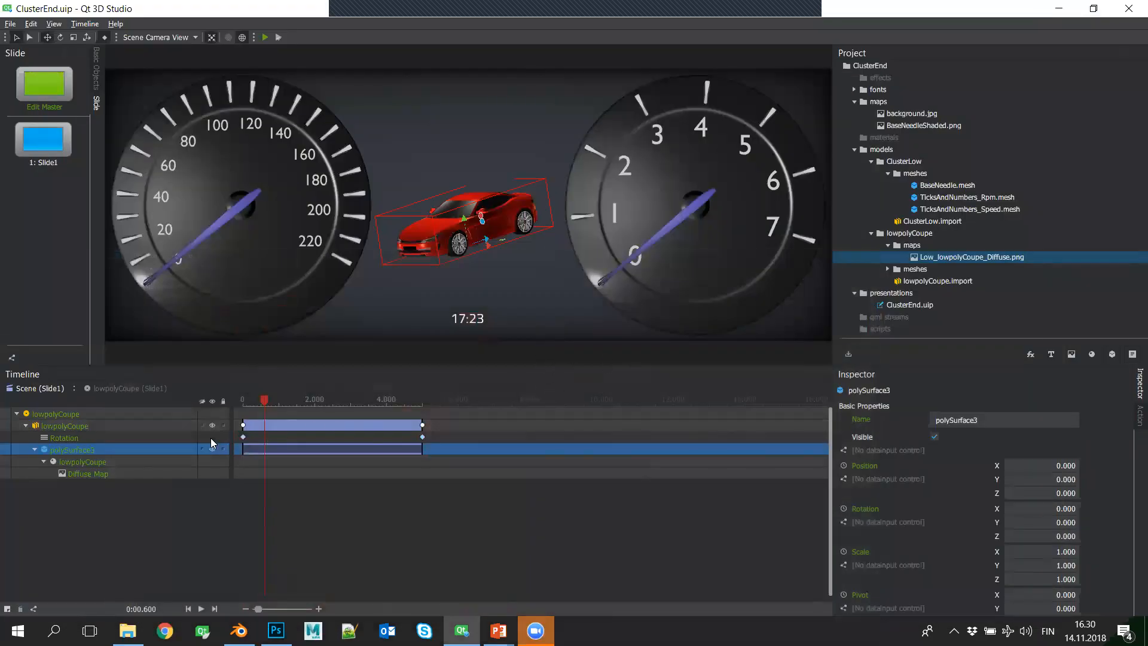
pyautogui.moveTo(272, 398); pyautogui.dragTo(236, 404)
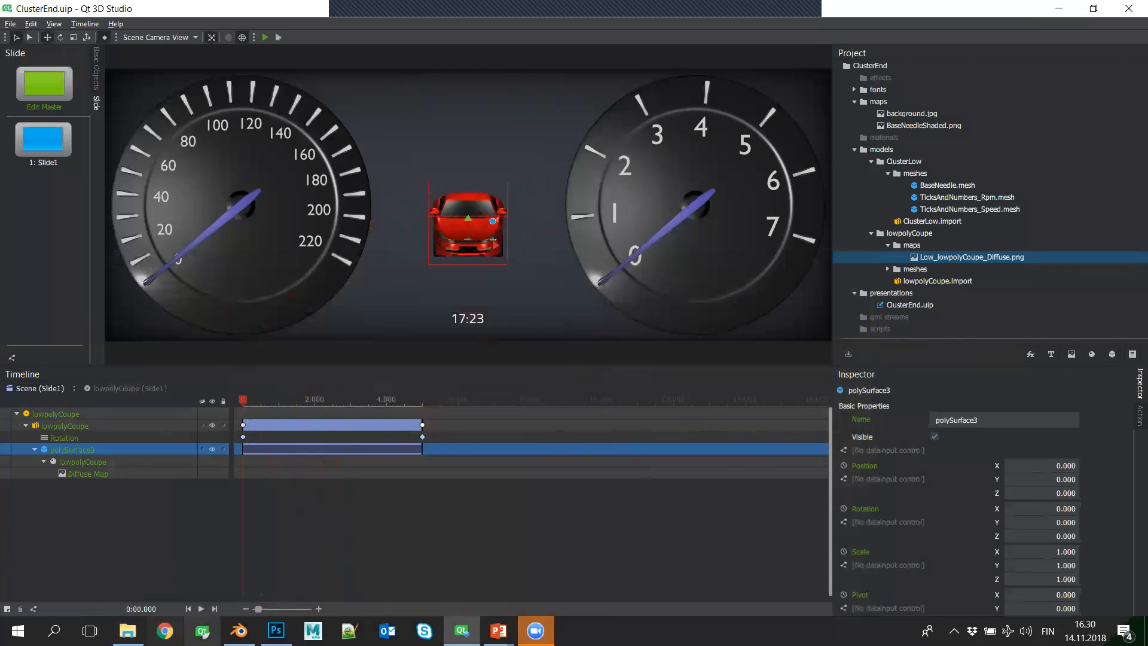
# - Switch to the Webinar folder in File Explorer and show the properties of the ClusterStart folder
pyautogui.hotkey('alt', 'Tab')
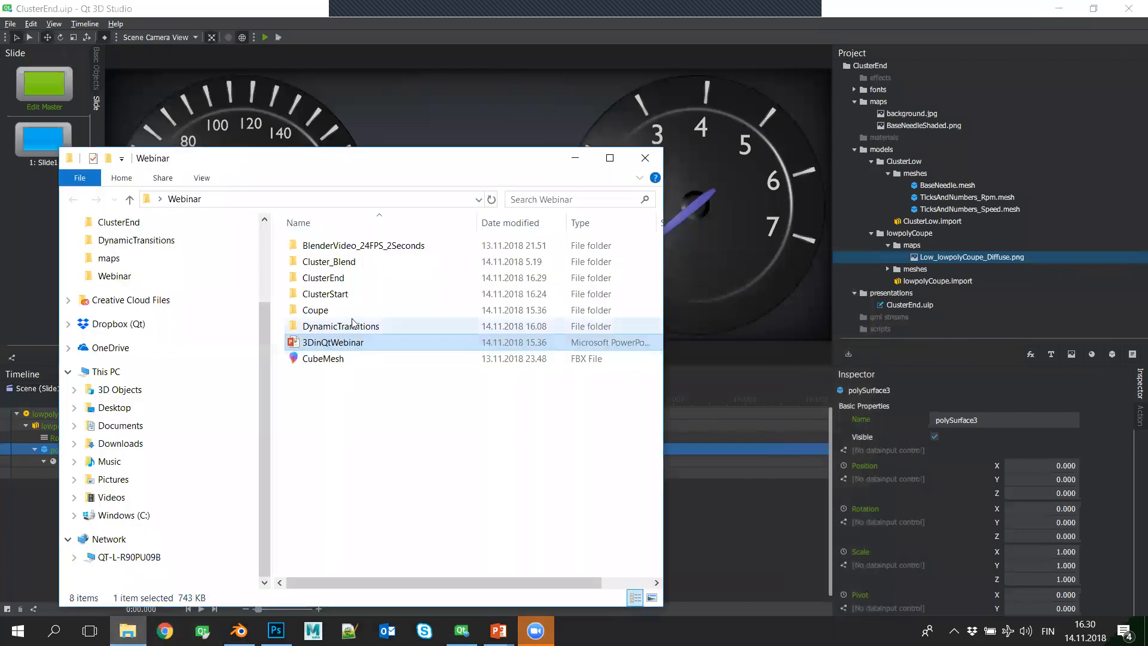
pyautogui.rightClick(327, 293)
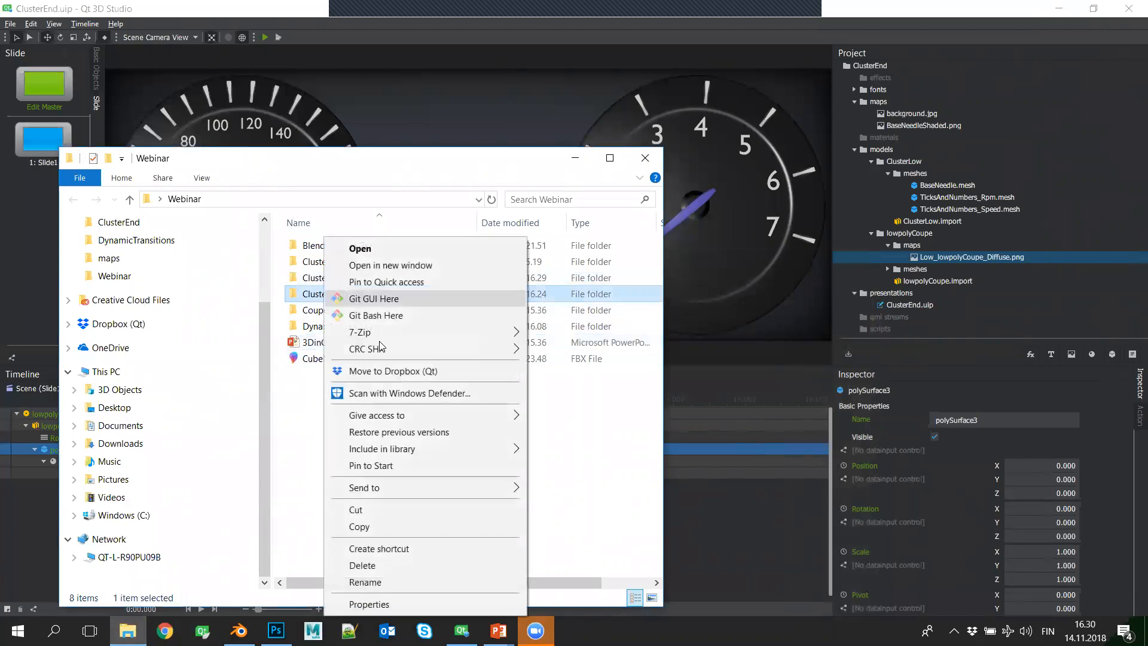
pyautogui.click(391, 603)
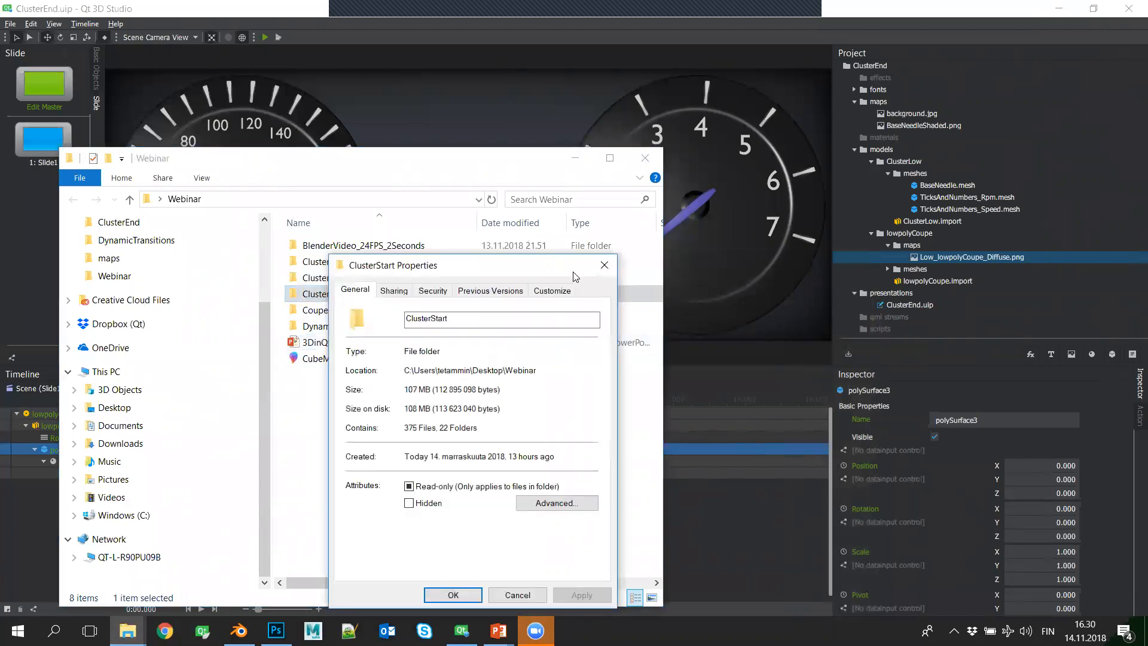
# - Close the ClusterStart properties, show the properties of the ClusterEnd folder for comparison, and close File Explorer
pyautogui.moveTo(513, 274); pyautogui.dragTo(567, 208)
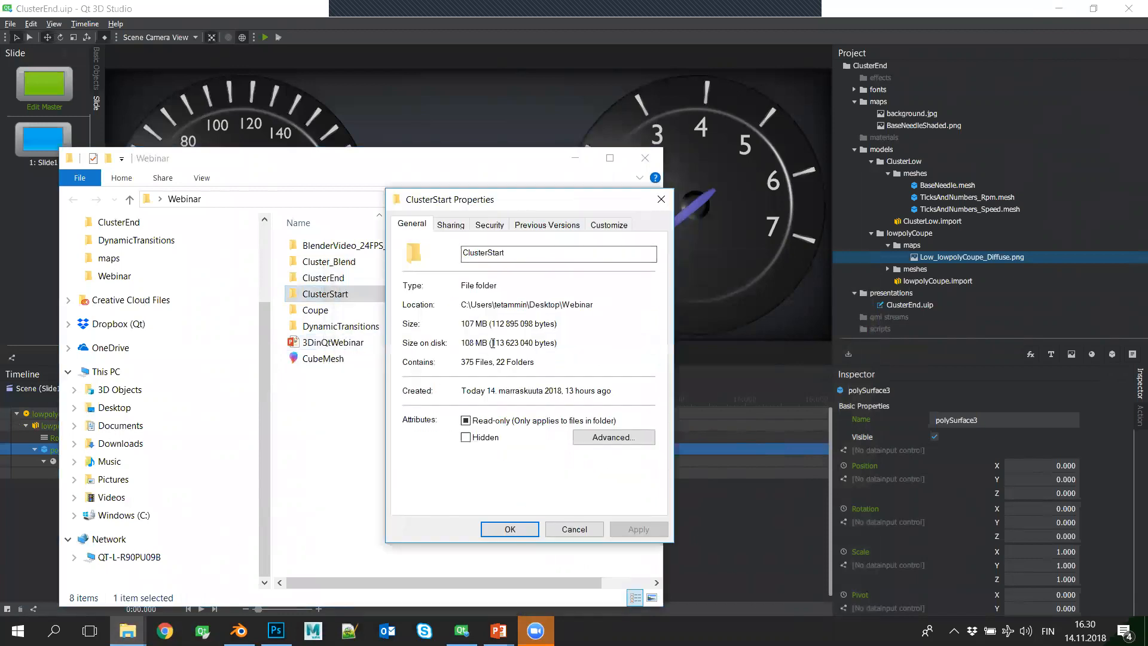
pyautogui.click(662, 200)
pyautogui.click(333, 277)
pyautogui.rightClick(334, 278)
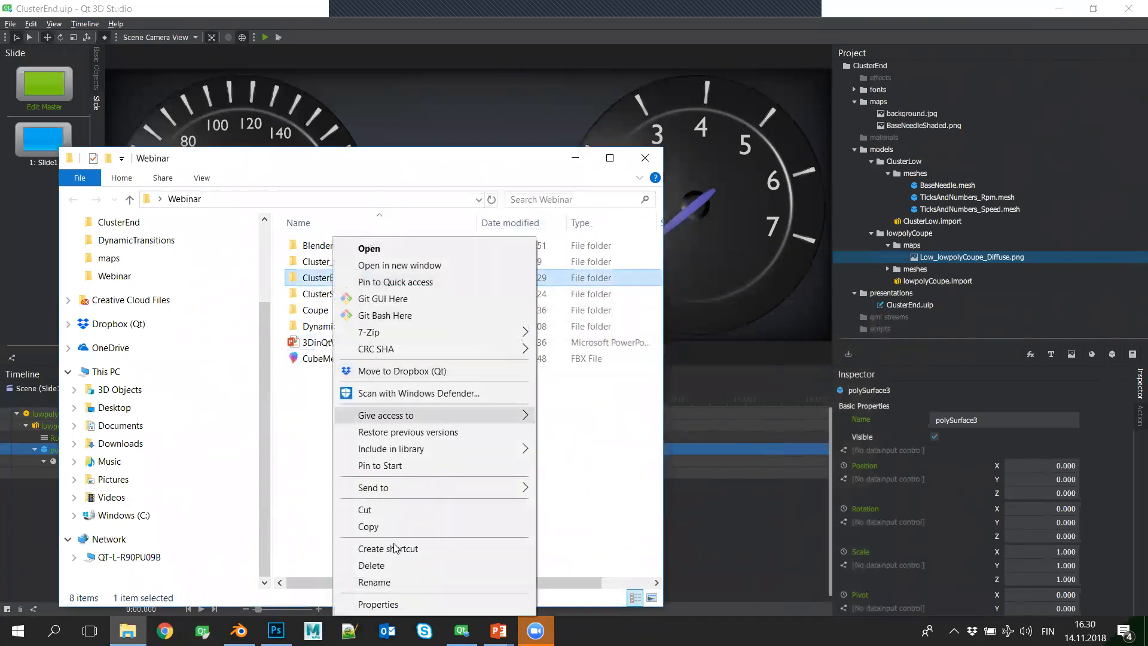
pyautogui.click(384, 604)
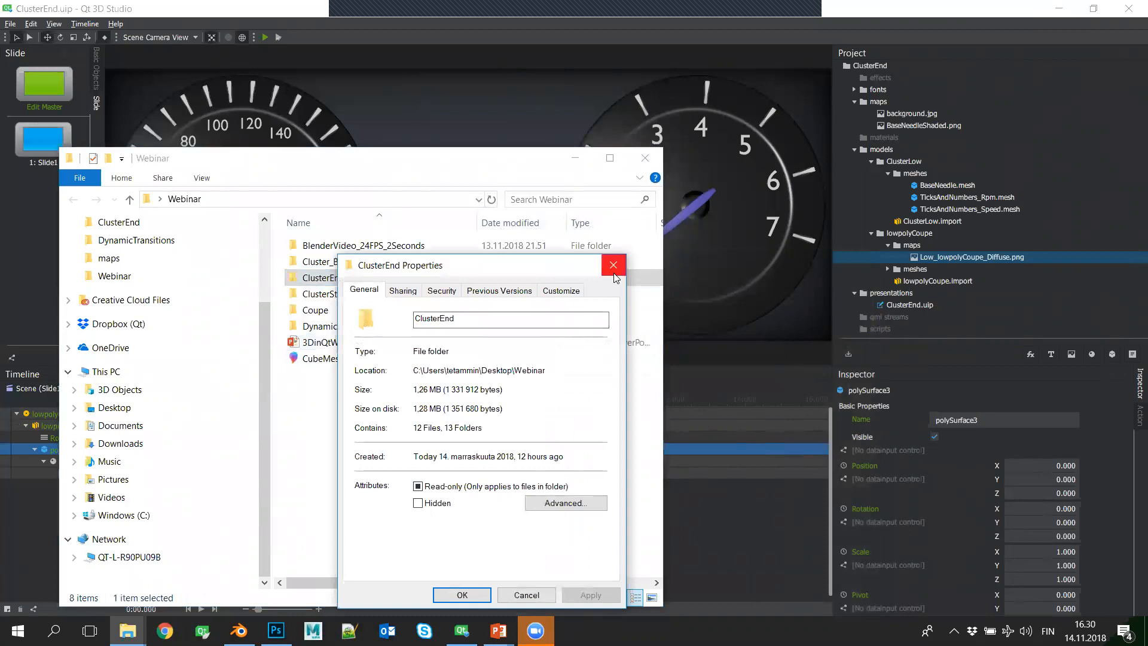
pyautogui.click(616, 261)
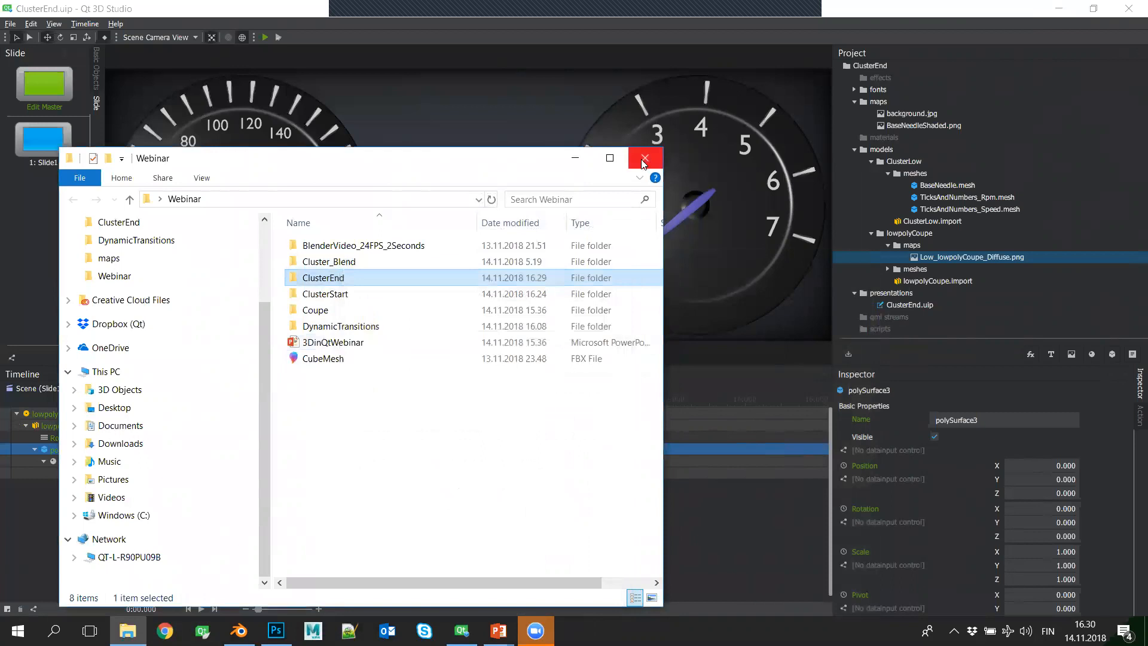
pyautogui.moveTo(468, 164); pyautogui.dragTo(776, 115)
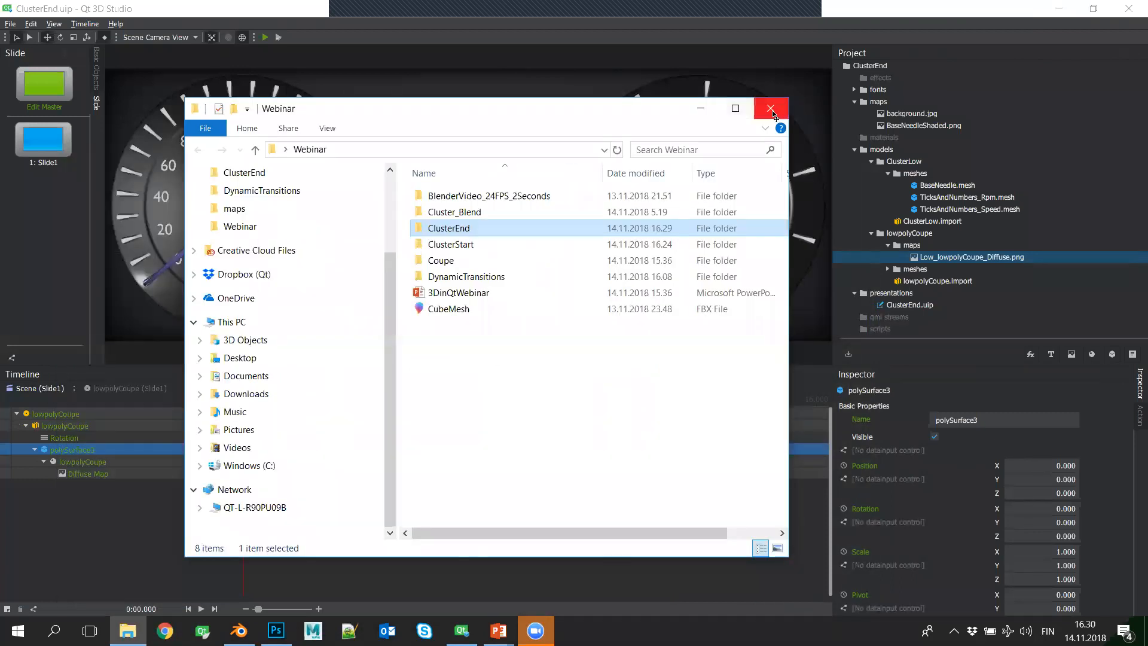
pyautogui.click(771, 110)
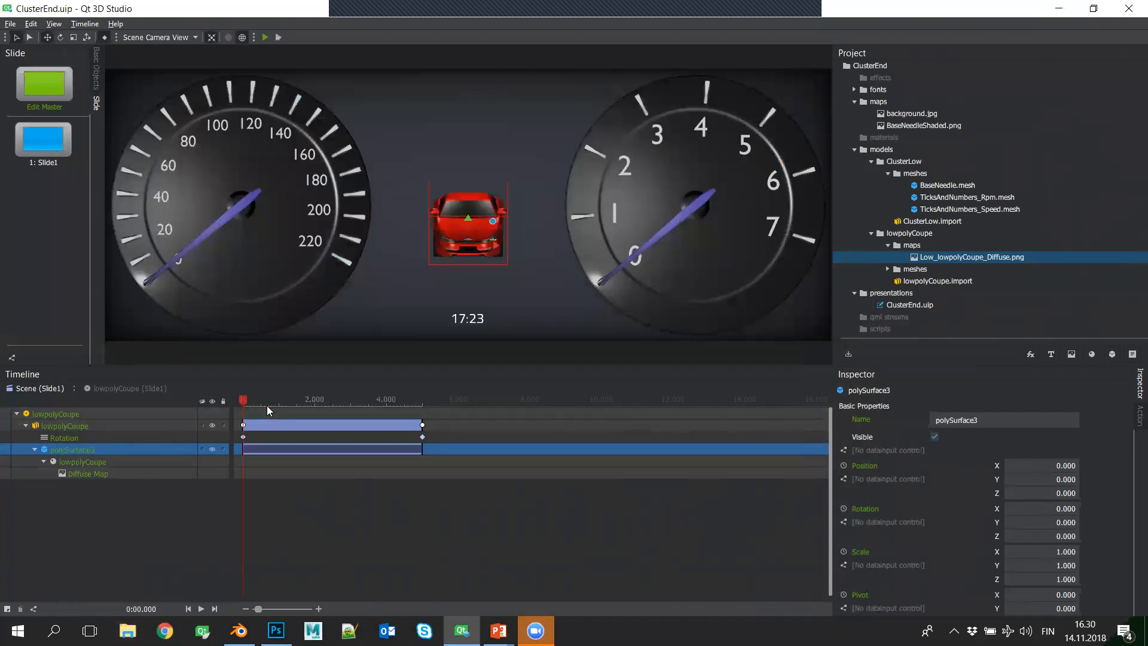
# - Return to the main Scene timeline, review TicksAndNumbers_Rpm, collapse the background and ClusterLow objects, and select GaugesLayer
pyautogui.click(39, 388)
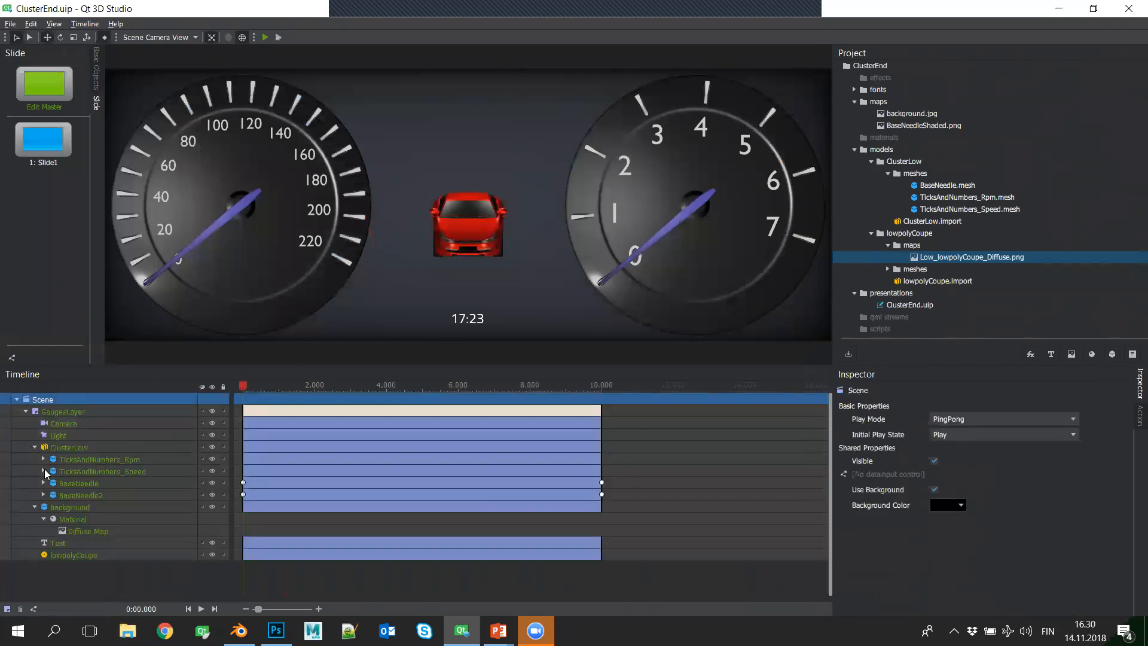
pyautogui.click(35, 506)
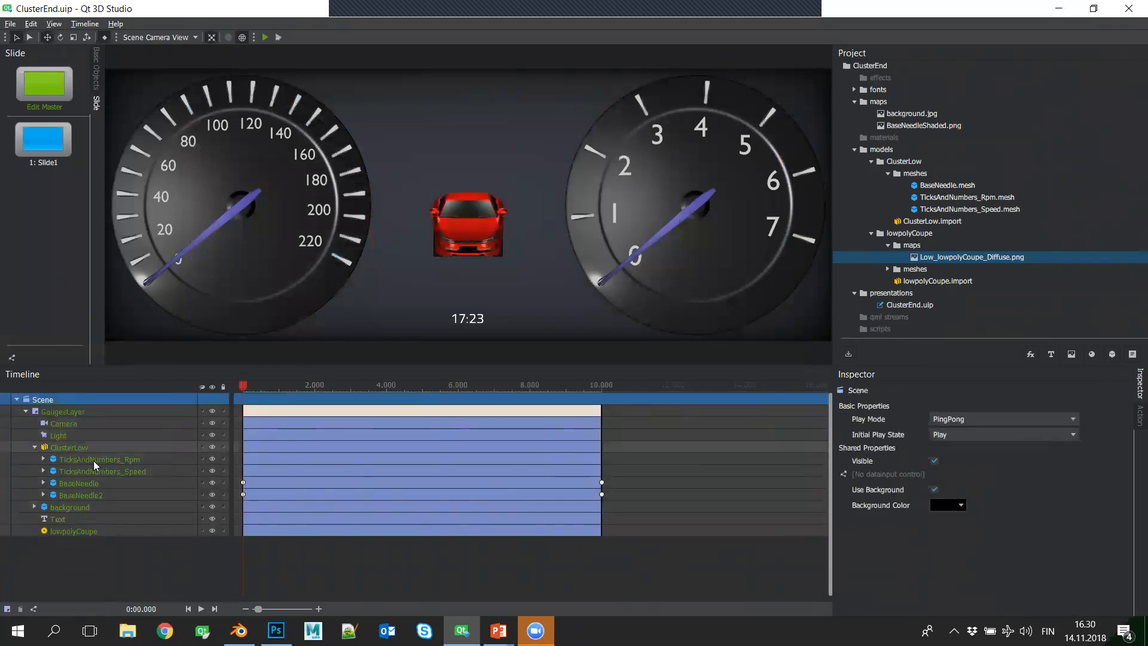
pyautogui.click(111, 459)
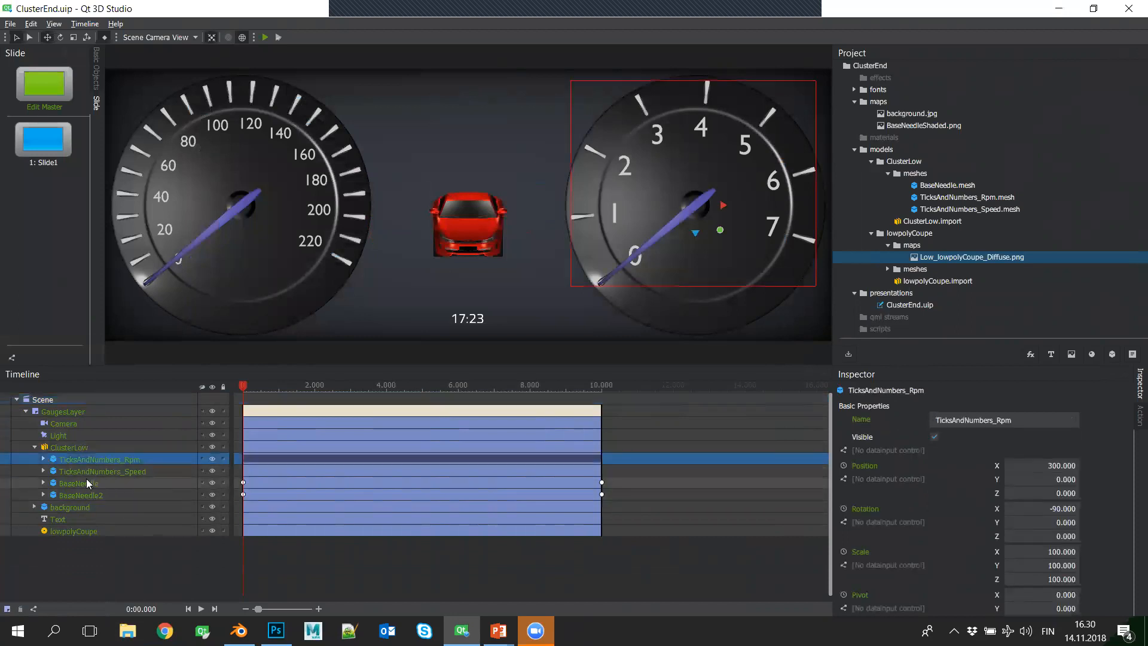
pyautogui.click(35, 448)
pyautogui.click(68, 450)
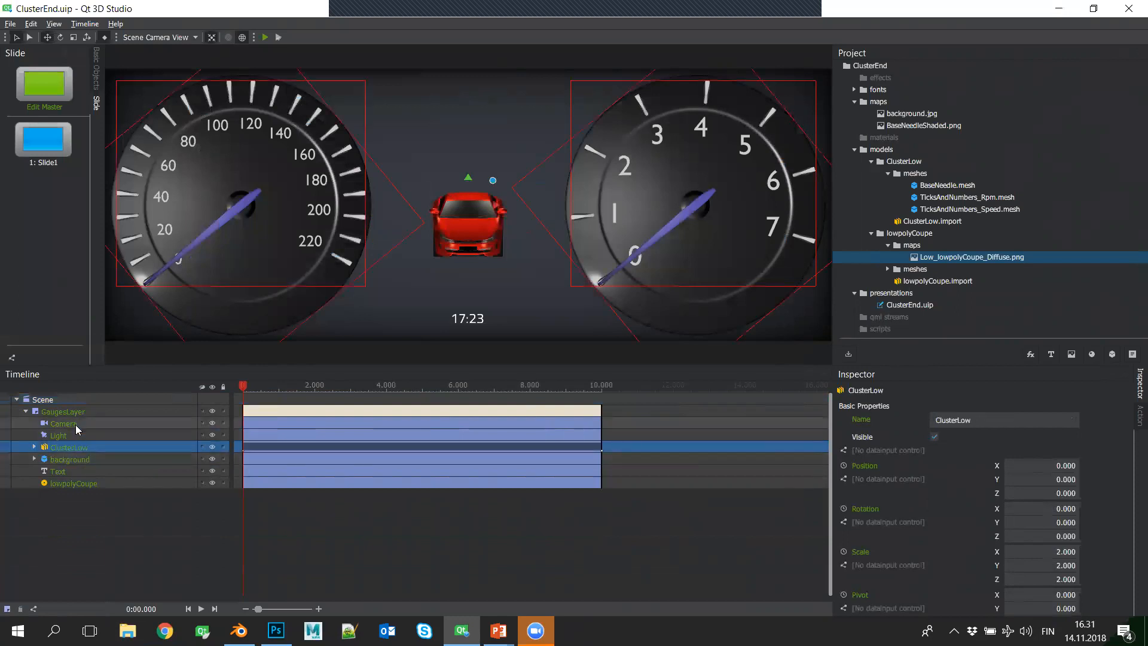
pyautogui.click(75, 425)
pyautogui.click(97, 411)
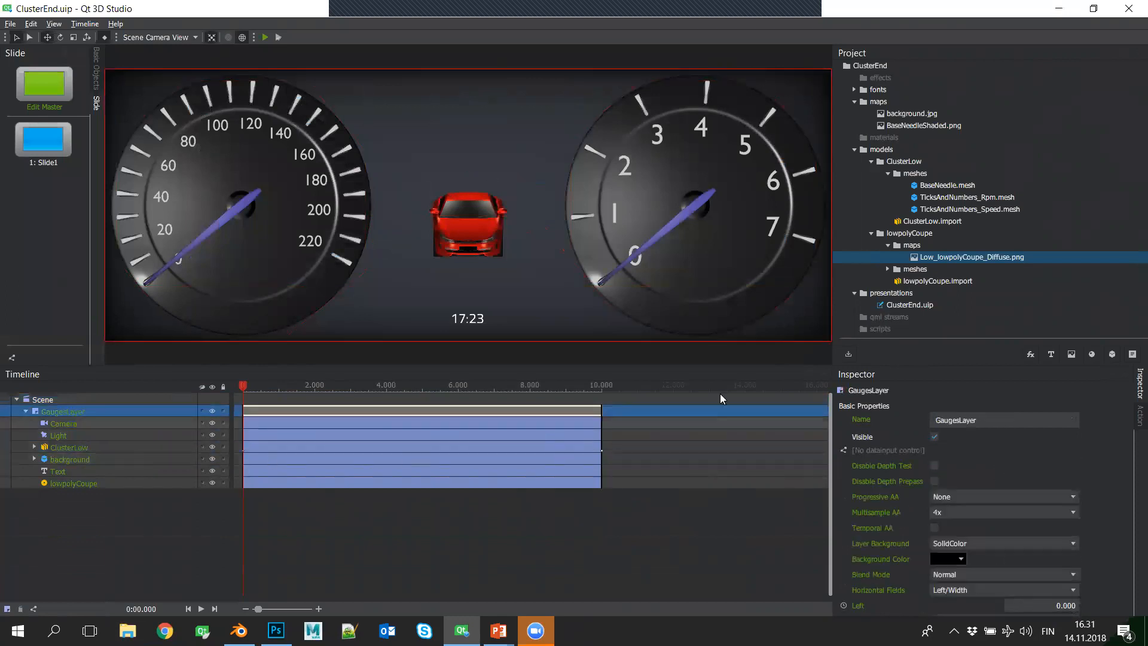
# - Collapse the project's ClusterLow, lowpolyCoupe, presentations, maps and models folders
pyautogui.click(888, 173)
pyautogui.click(871, 161)
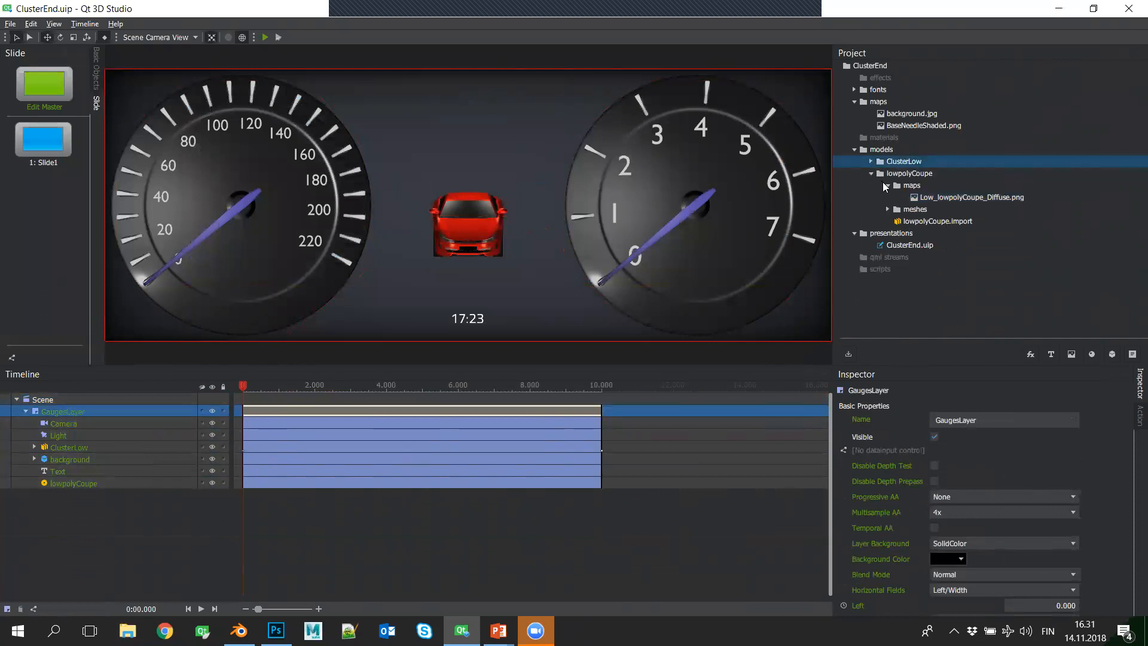
pyautogui.click(887, 186)
pyautogui.click(872, 173)
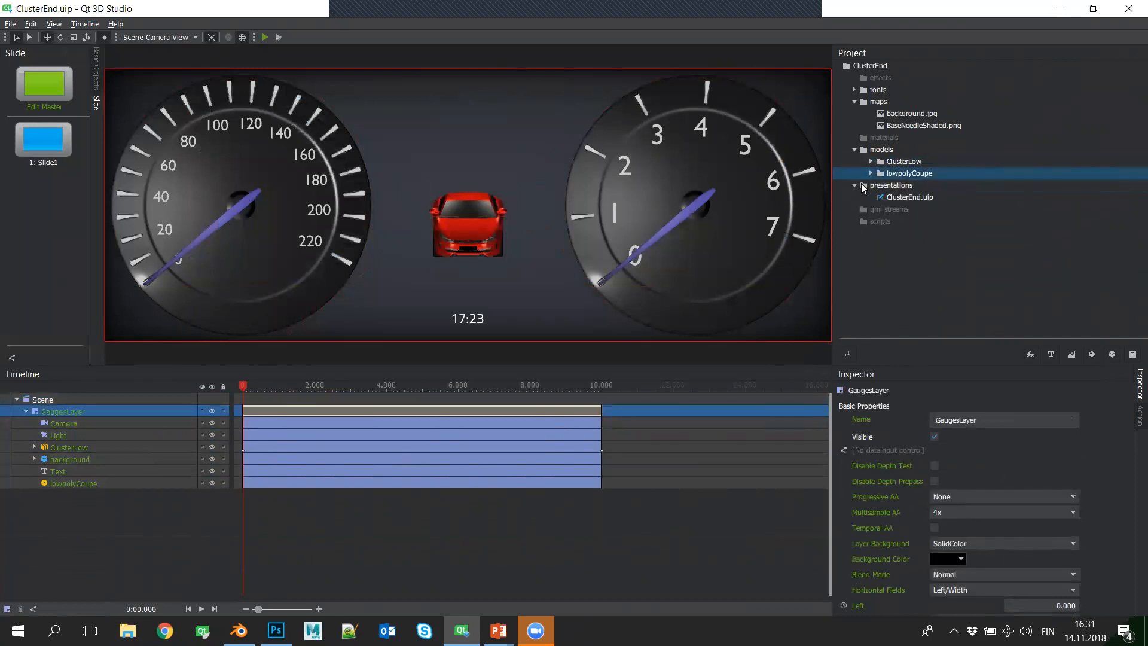
pyautogui.click(855, 185)
pyautogui.click(855, 102)
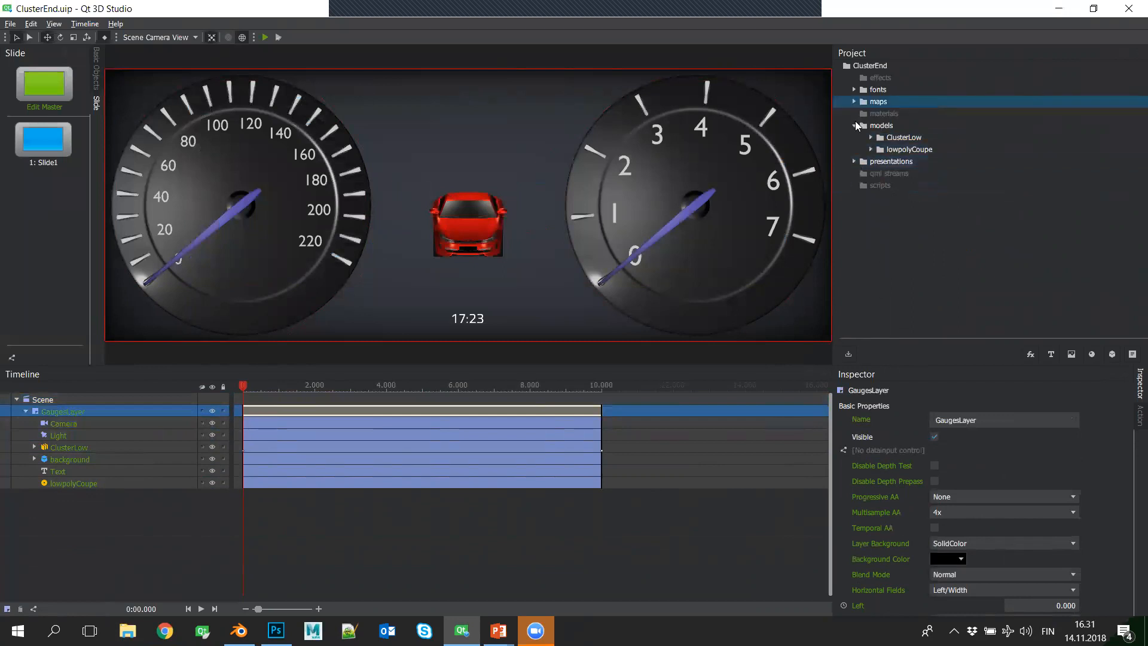
pyautogui.click(854, 125)
# - Clear the selection, expand the background object to its Diffuse Map, select its Material, and bring up previews of the open PowerPoint windows
pyautogui.click(114, 518)
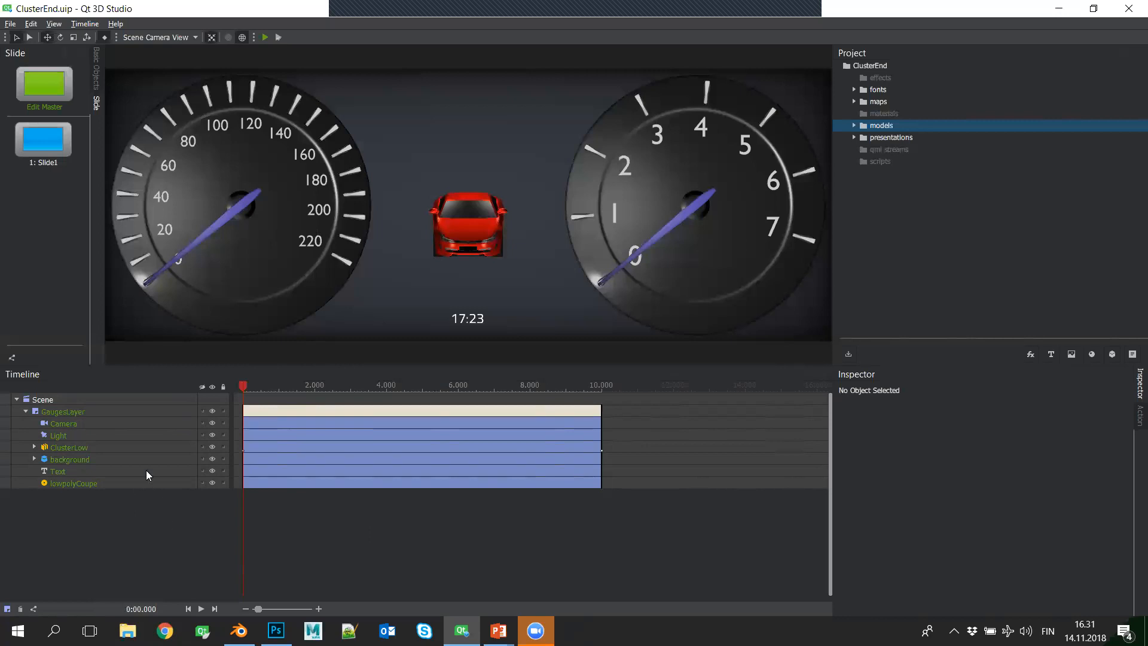
pyautogui.click(34, 459)
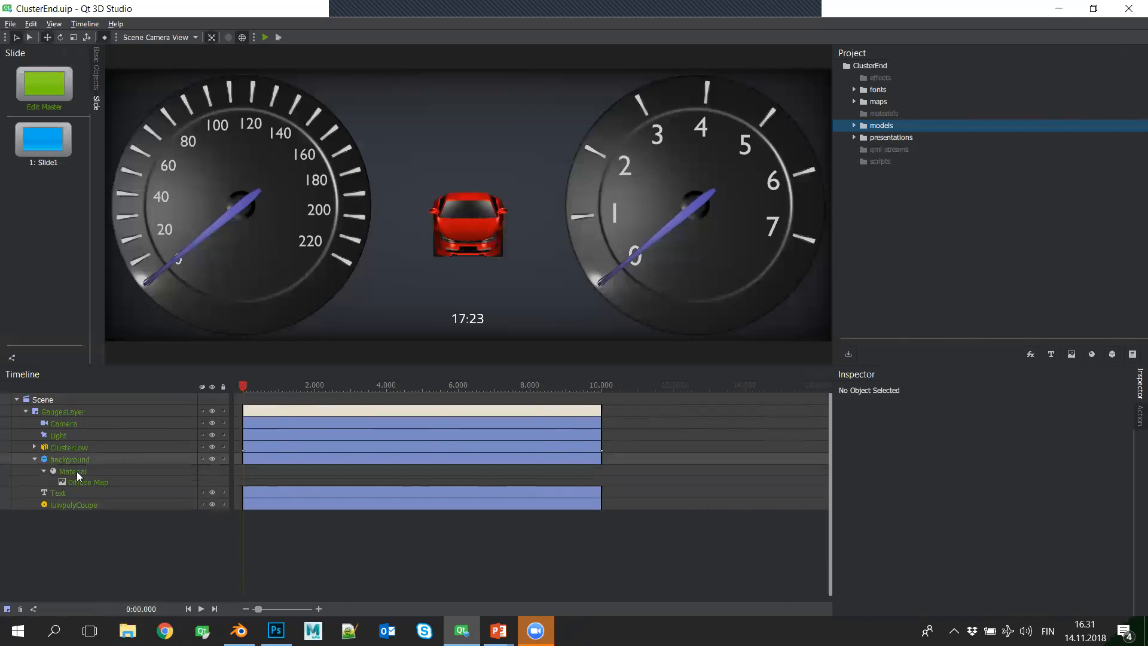
pyautogui.click(118, 472)
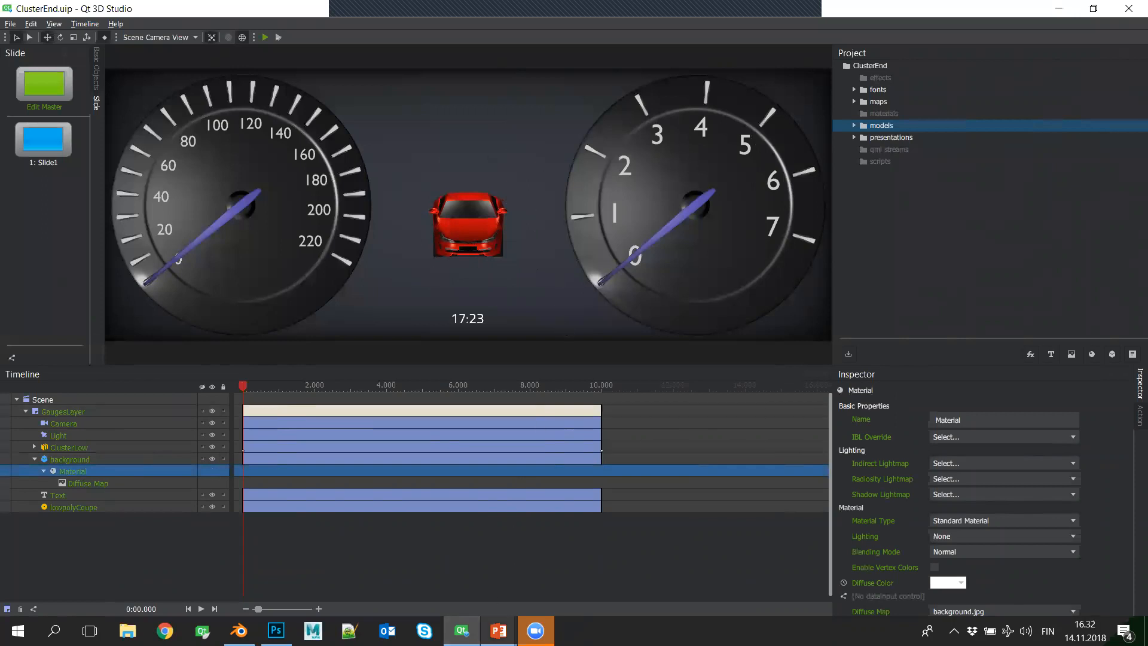
pyautogui.moveTo(498, 631)
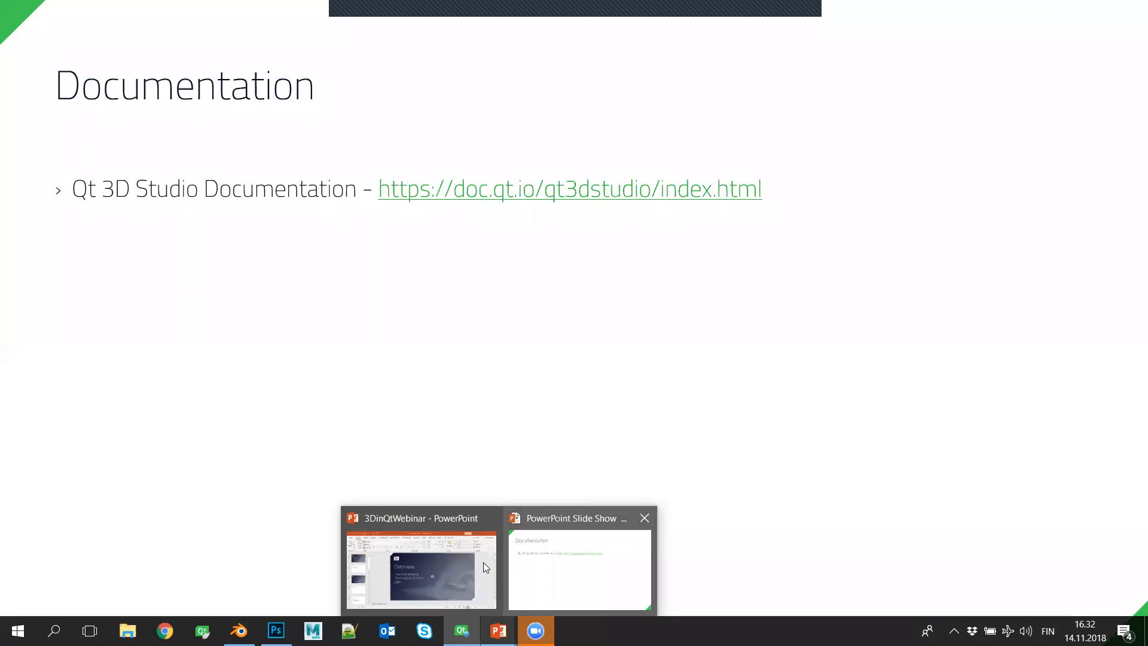